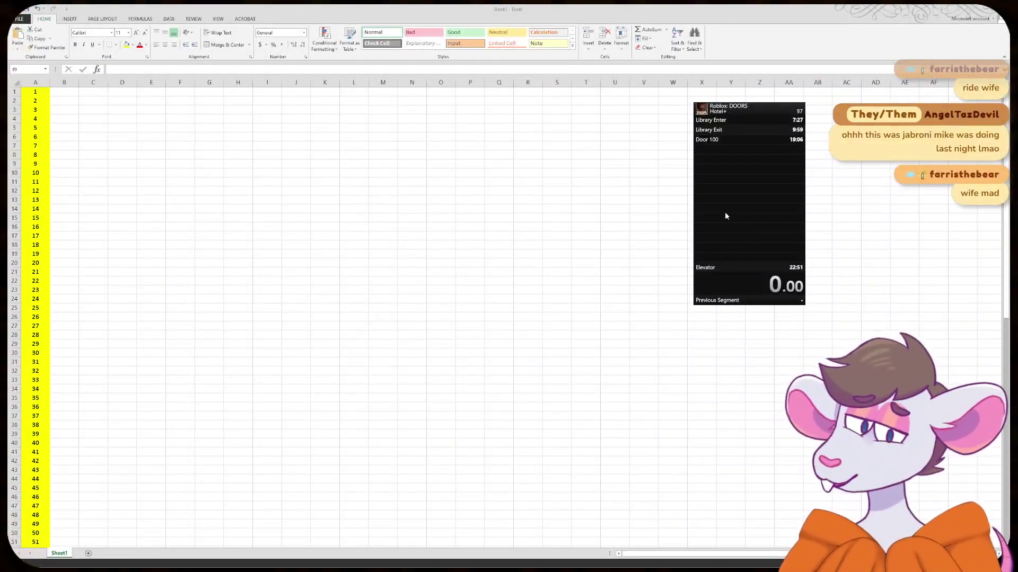
# - Move the timer window to the middle of the sheet and test it with a brief start and reset
pyautogui.moveTo(726, 216); pyautogui.dragTo(514, 316)
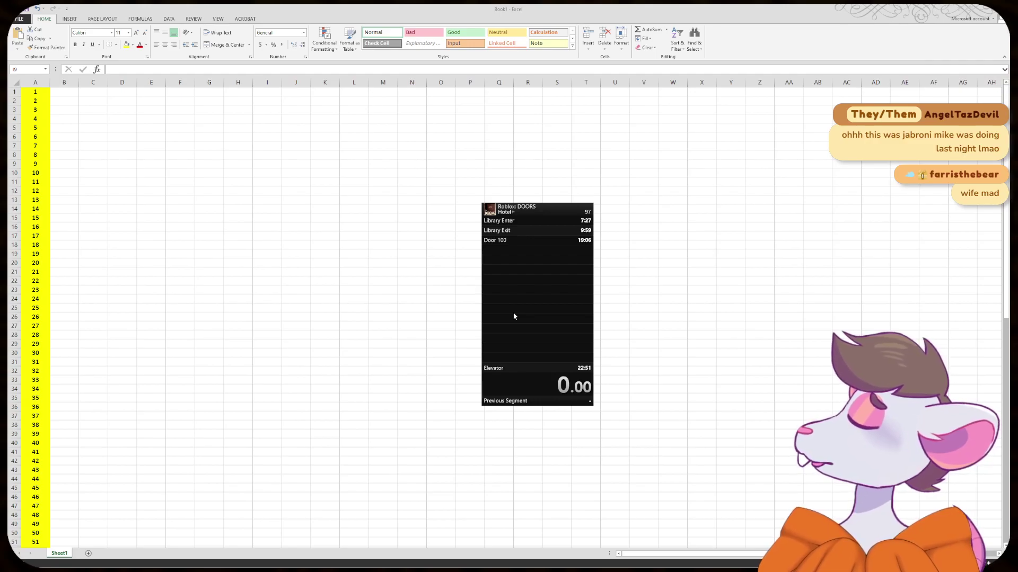
pyautogui.press('KP_1')
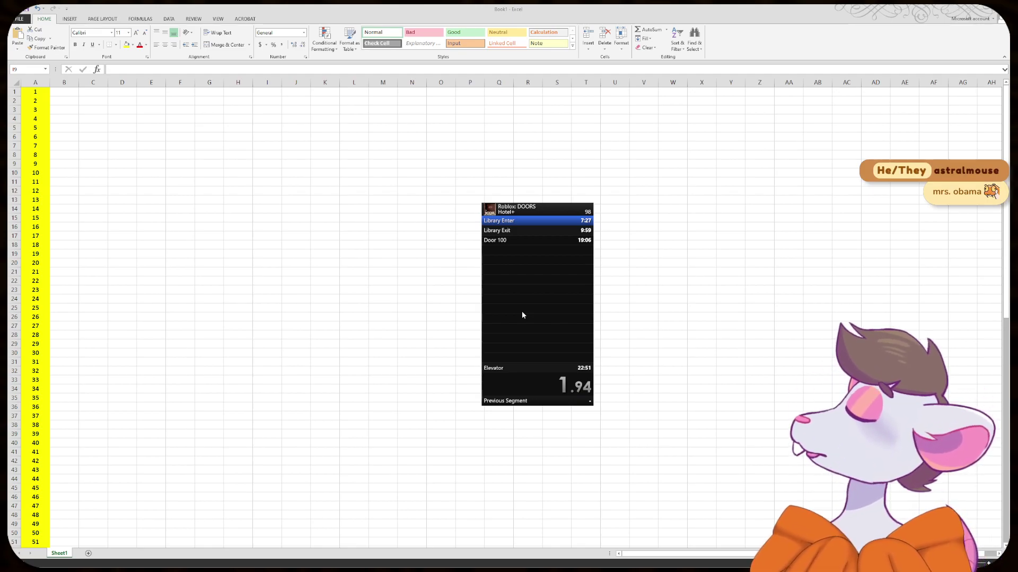
pyautogui.press('KP_3')
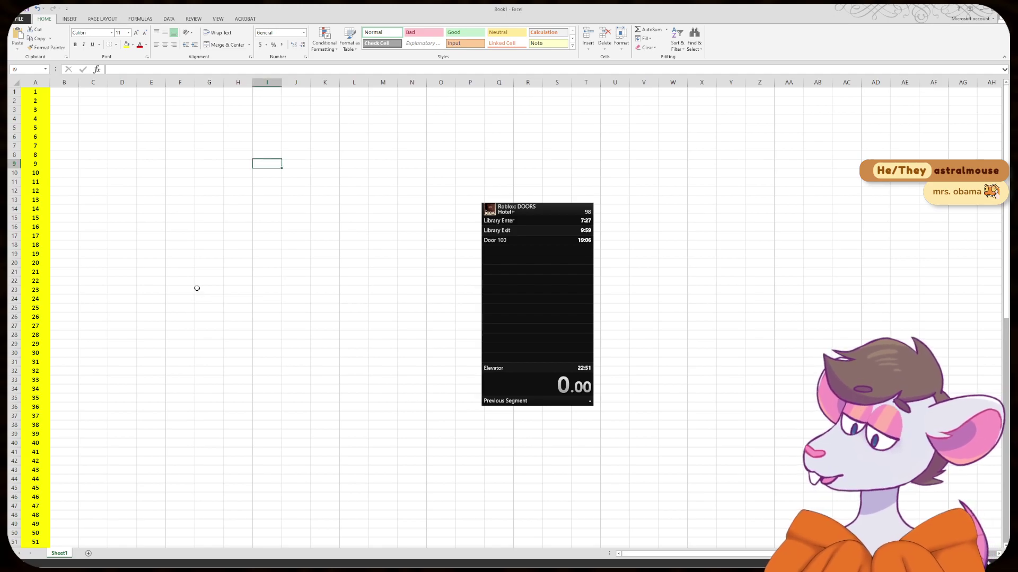
# - Start the timer and enter Michelle Obama in cell B1
pyautogui.click(181, 251)
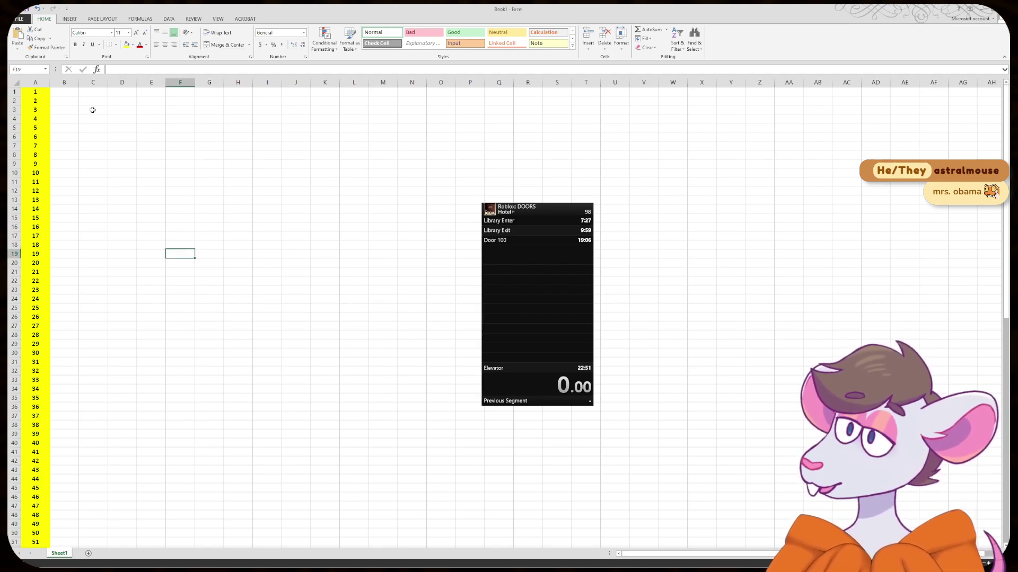
pyautogui.click(73, 93)
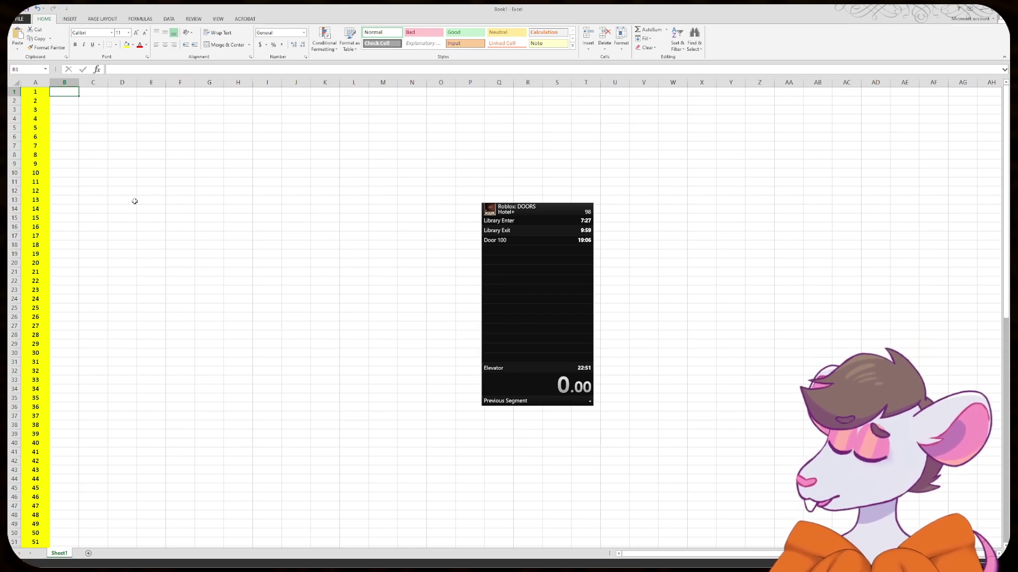
pyautogui.press('space')
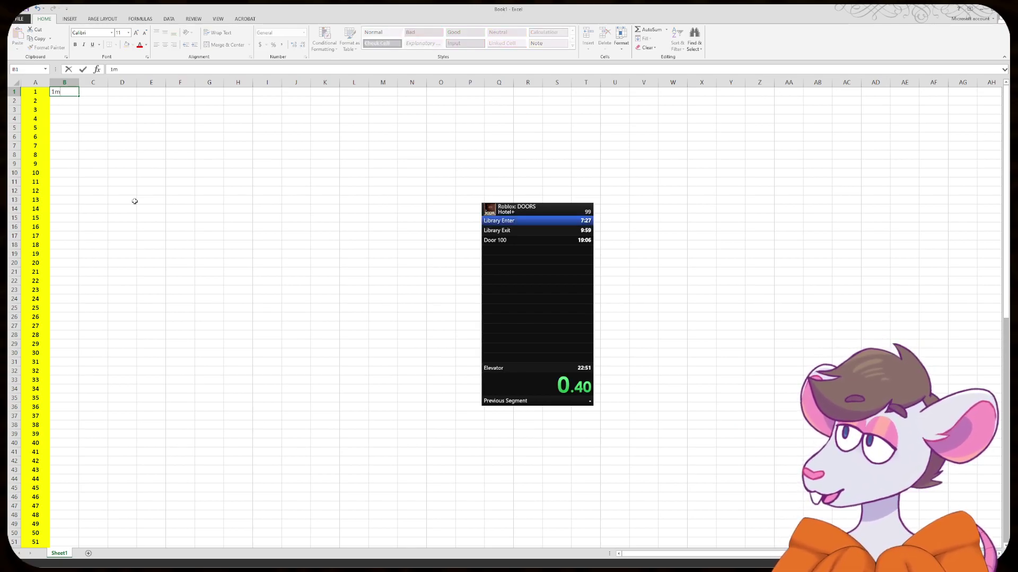
pyautogui.write('ml')
pyautogui.press('BackSpace')
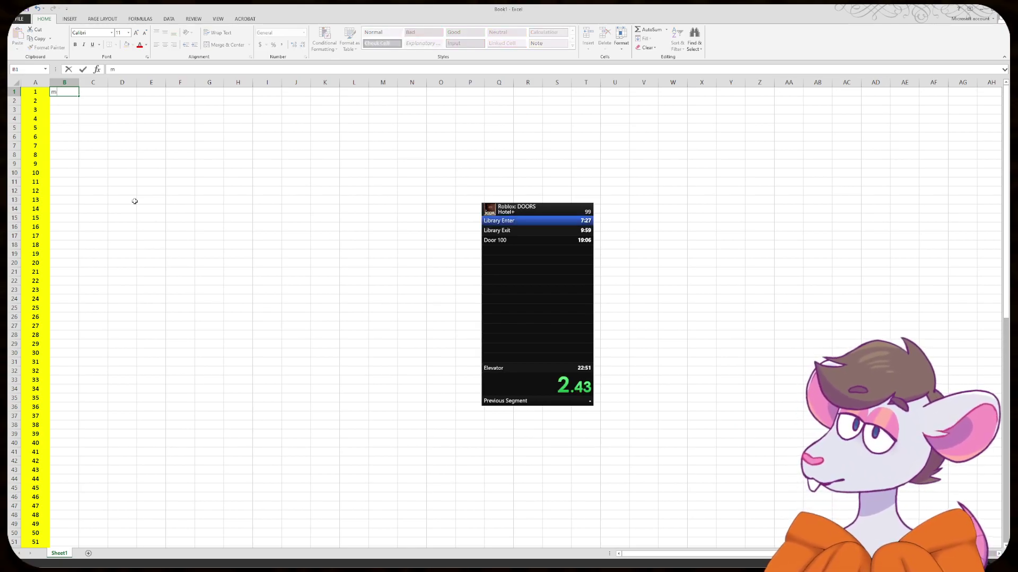
pyautogui.write('Miche')
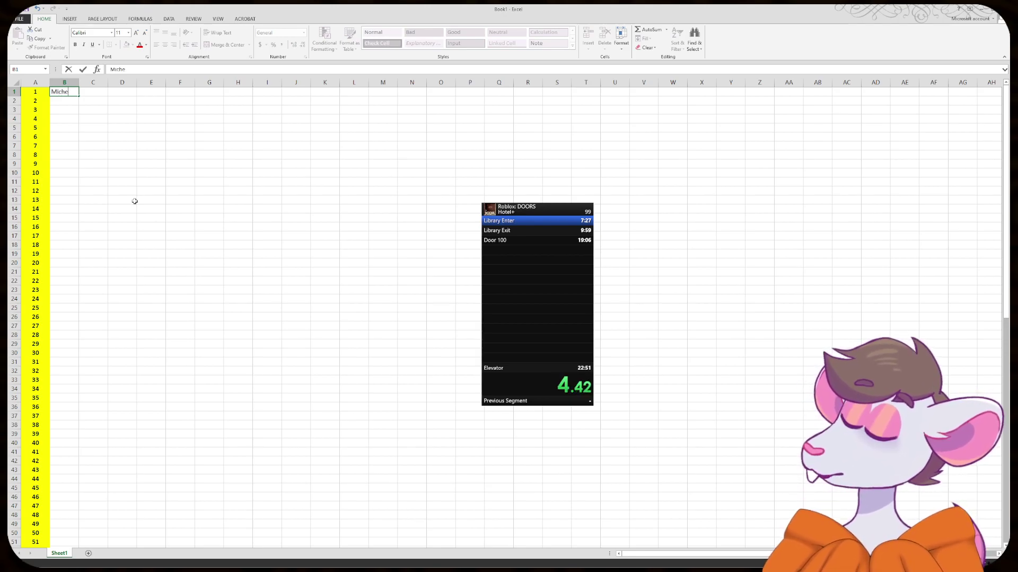
pyautogui.write('lle Obama')
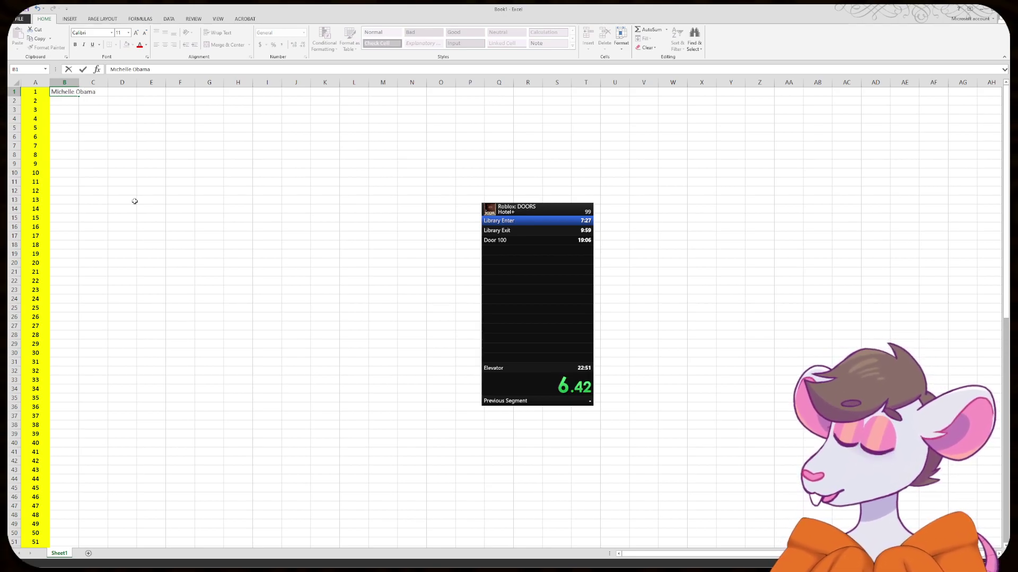
pyautogui.press('Return')
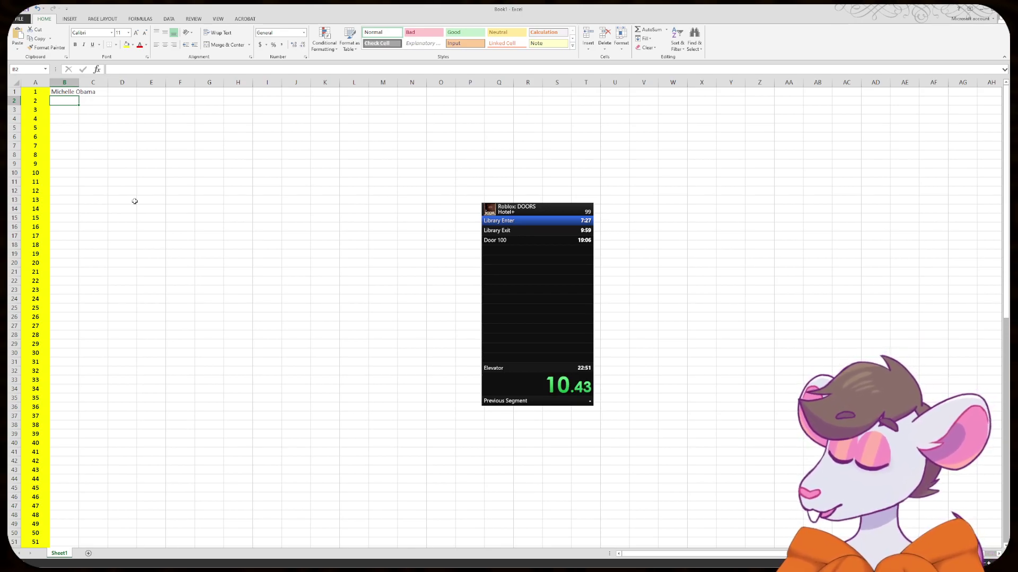
# - Enter Ivanka Trump in cell B2 and Hillary Clinton in cell B3
pyautogui.write('Ivan')
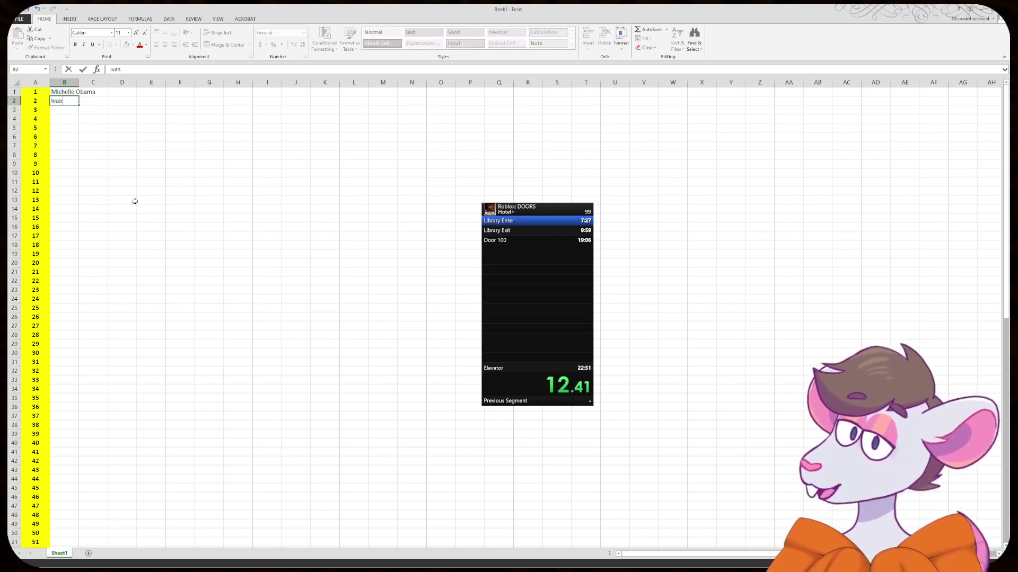
pyautogui.write('ka Trump')
pyautogui.press('Return')
pyautogui.write('Hillary Clinton')
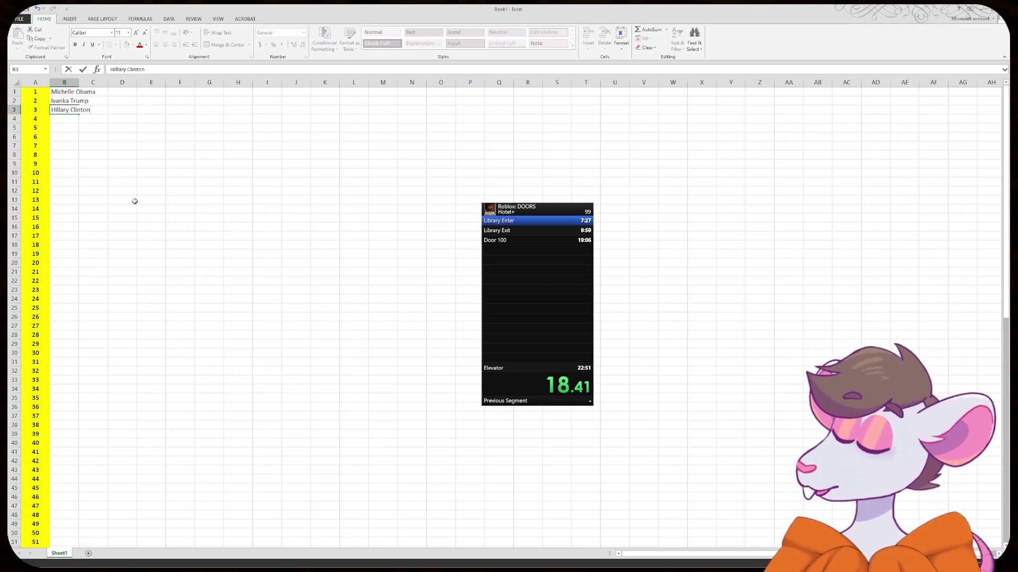
pyautogui.click(139, 190)
# - Enter Agnetha Faltskog in cell B4 and Anni-Frid Lyngstad in cell B5
pyautogui.keyDown('ctrl'); pyautogui.scroll(4, 123, 137); pyautogui.keyUp('ctrl')
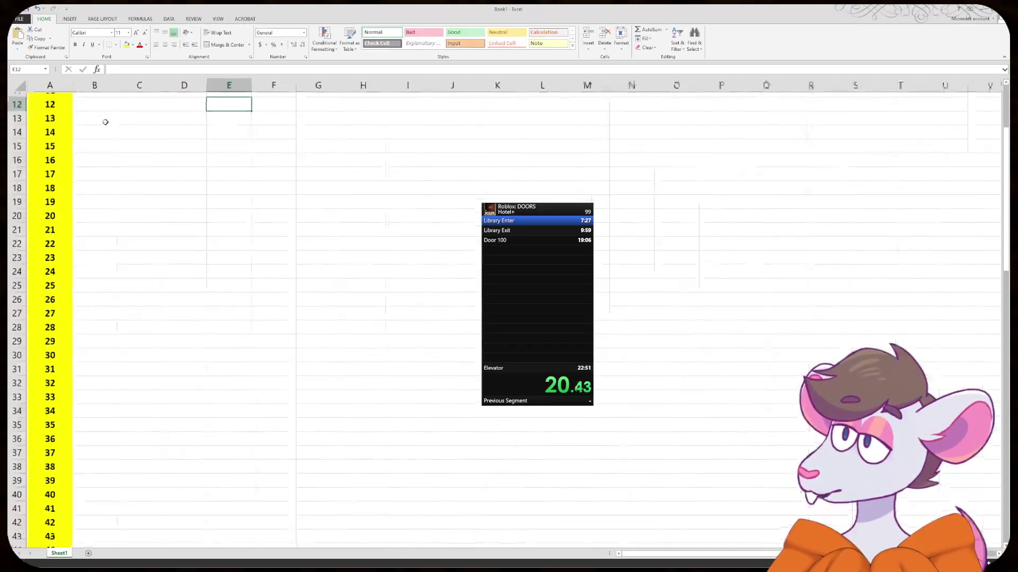
pyautogui.scroll(3, 106, 122)
pyautogui.click(116, 144)
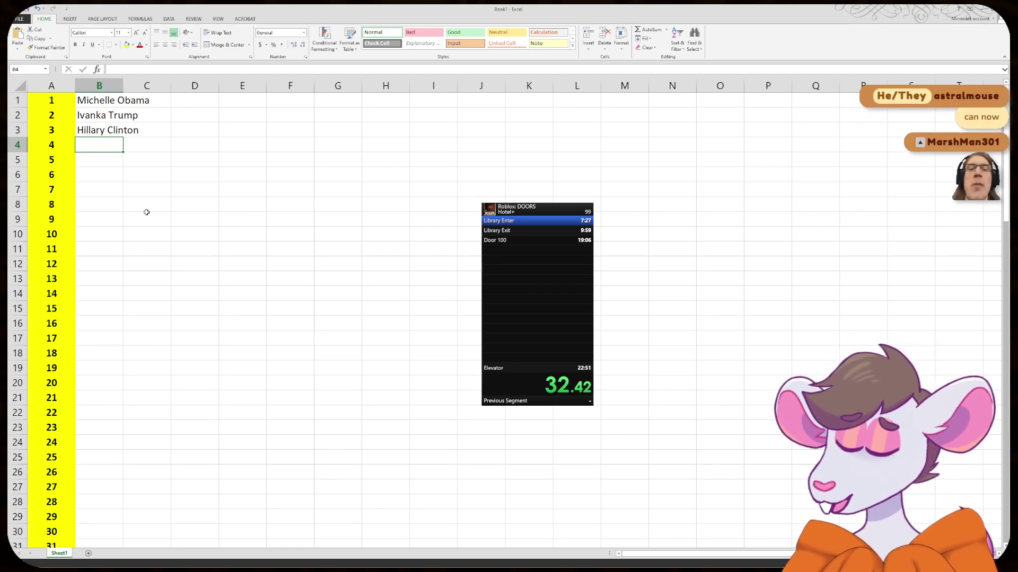
pyautogui.write('A')
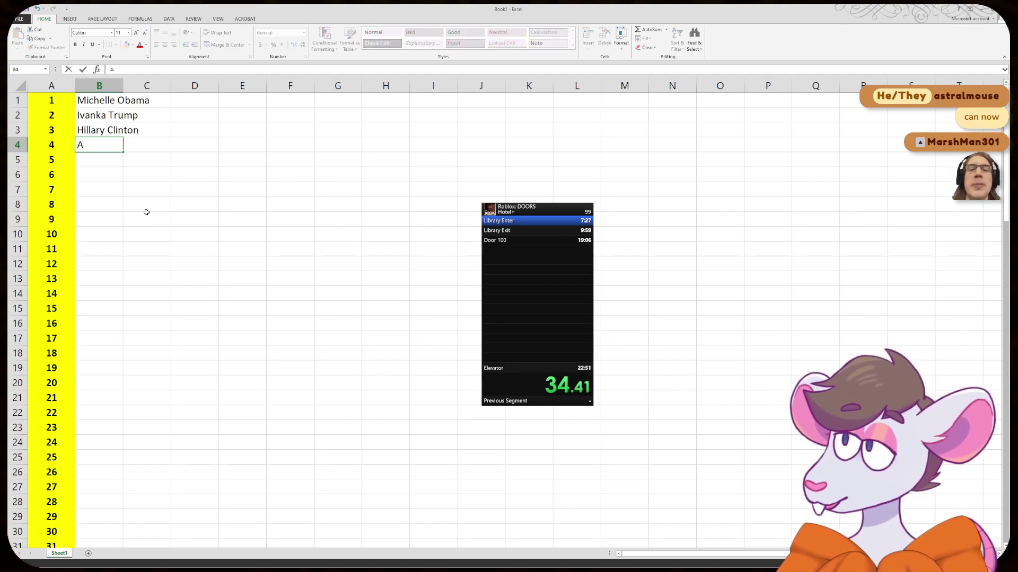
pyautogui.write('gnetha ')
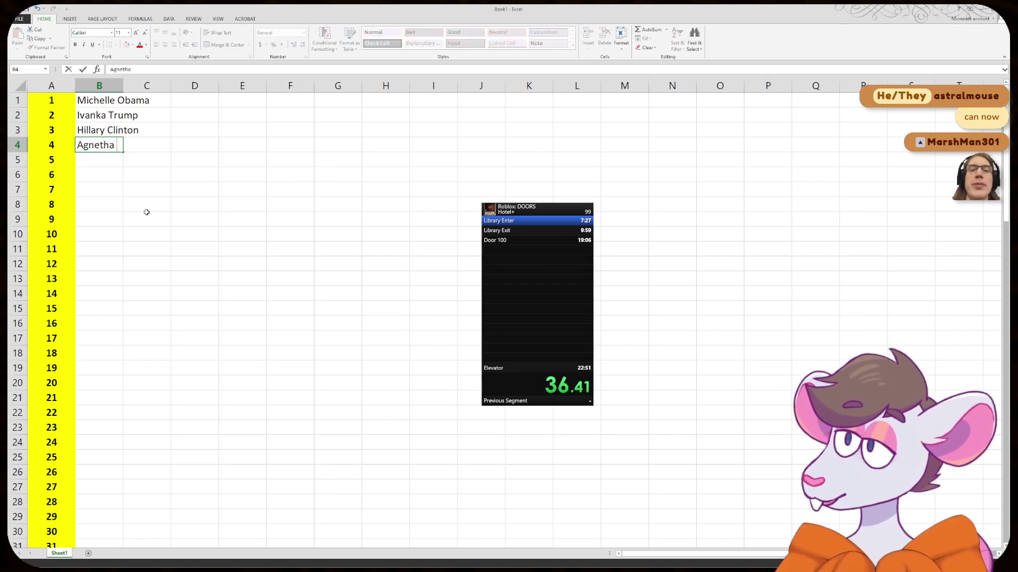
pyautogui.write('Faltskog')
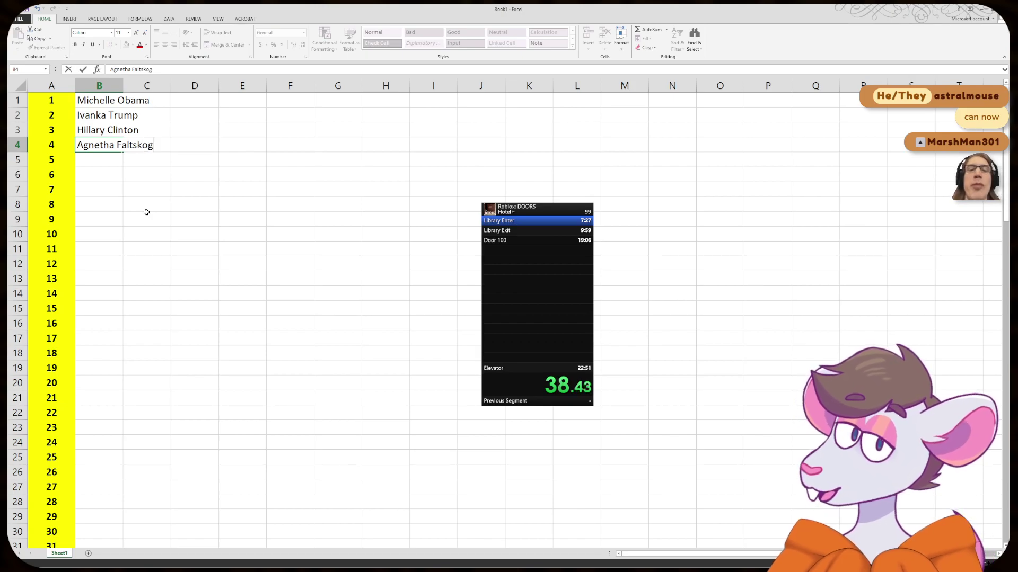
pyautogui.press('Return')
pyautogui.write('Anni-Frid ')
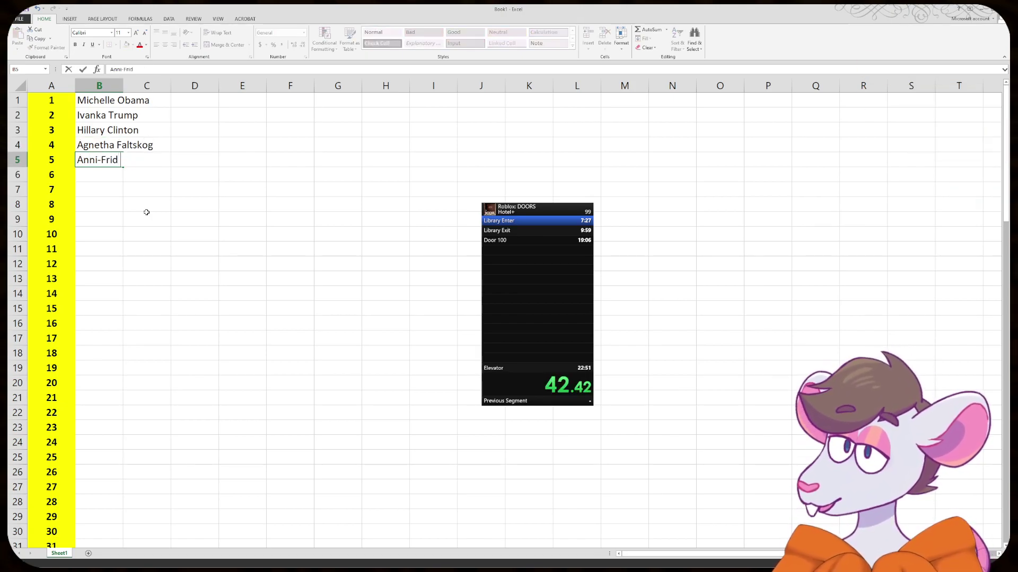
pyautogui.write('Lyngstad')
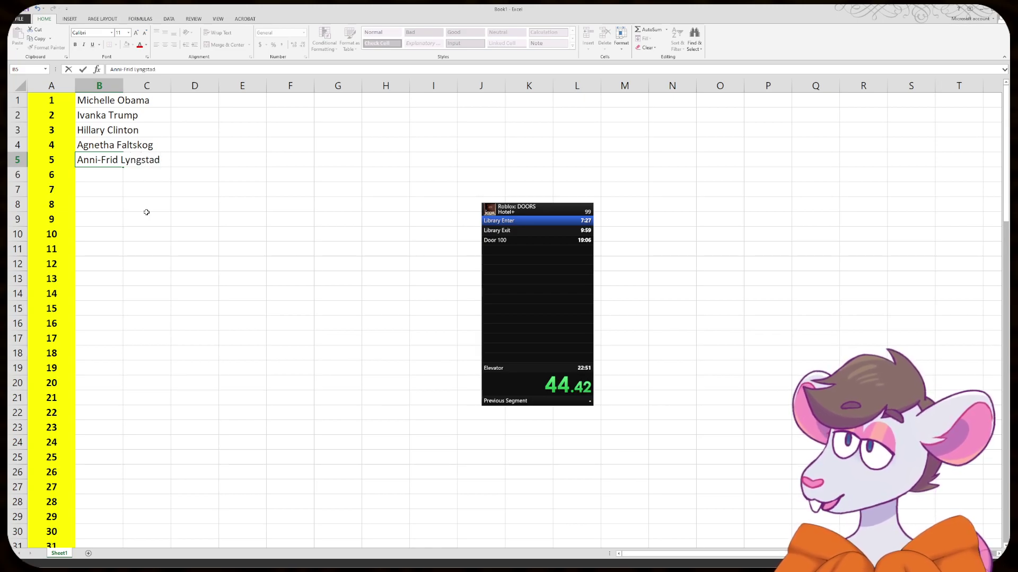
pyautogui.press('Return')
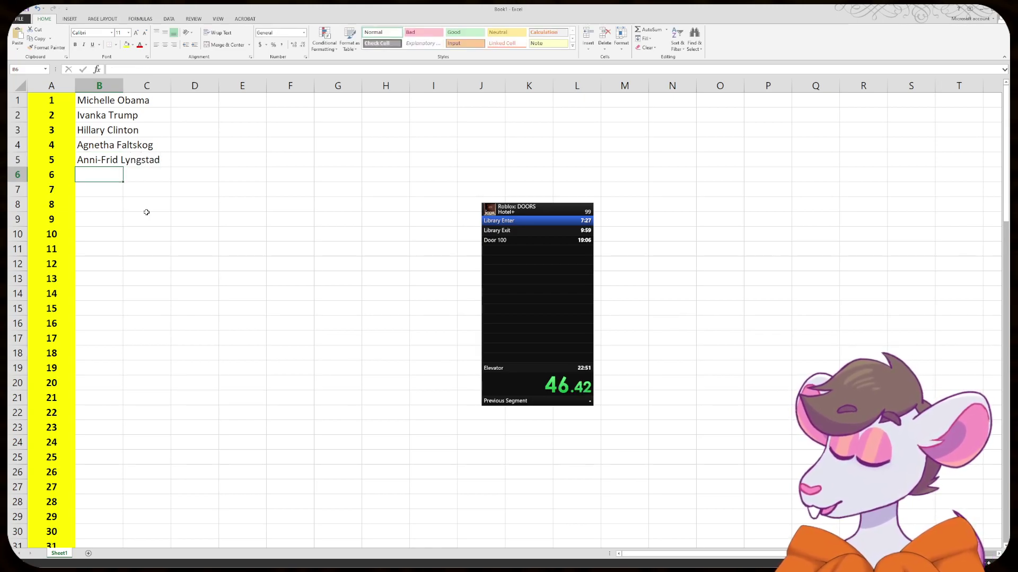
# - Enter Amanda Bynes in cell B6, with both names capitalized
pyautogui.write('Amanda ')
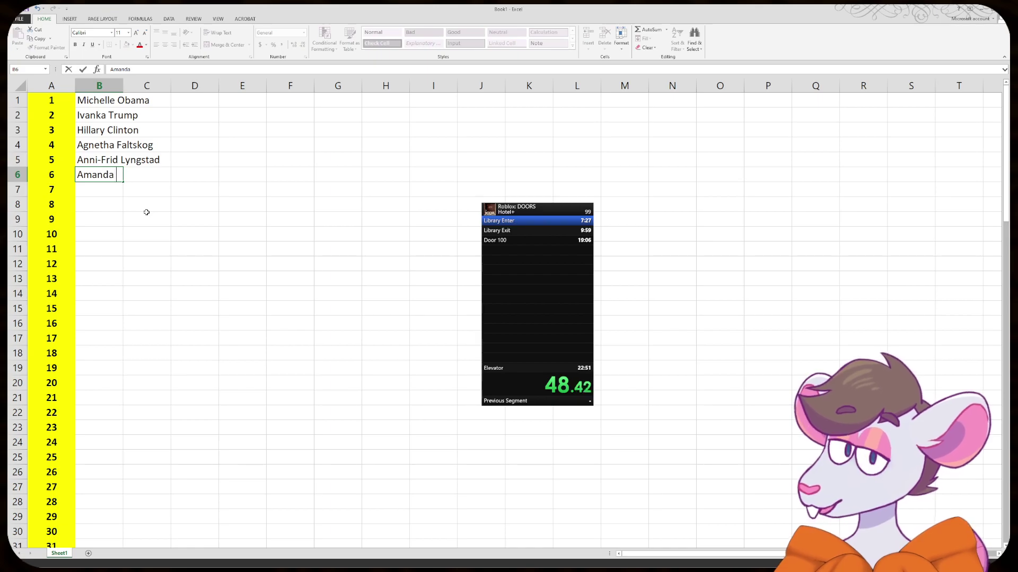
pyautogui.write('bynes')
pyautogui.press('BackSpace')
pyautogui.press('BackSpace')
pyautogui.press('BackSpace')
pyautogui.press('BackSpace')
pyautogui.press('BackSpace')
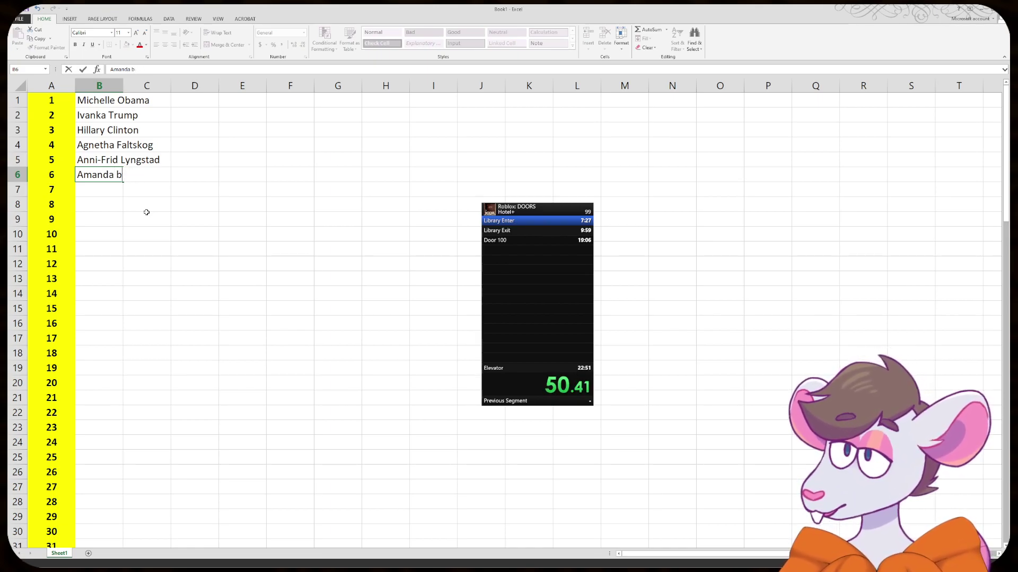
pyautogui.write('Byne')
pyautogui.press('BackSpace')
pyautogui.write('es')
pyautogui.press('Return')
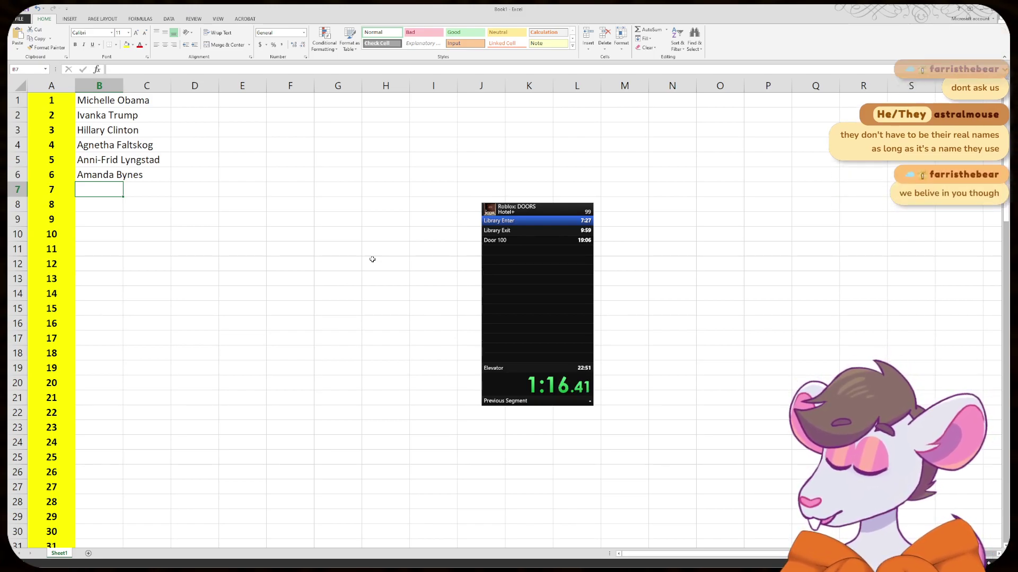
pyautogui.write('A')
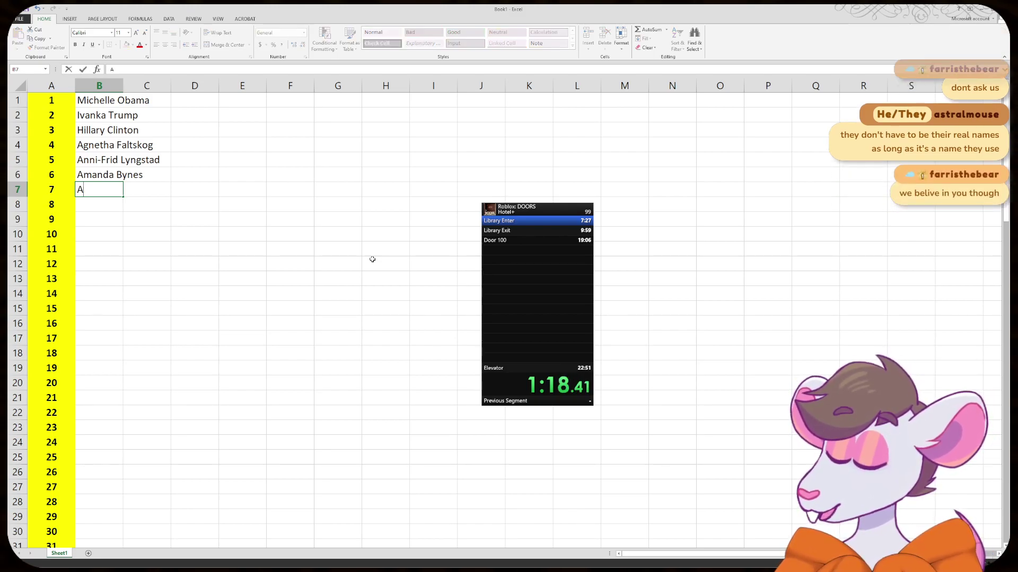
pyautogui.press('BackSpace')
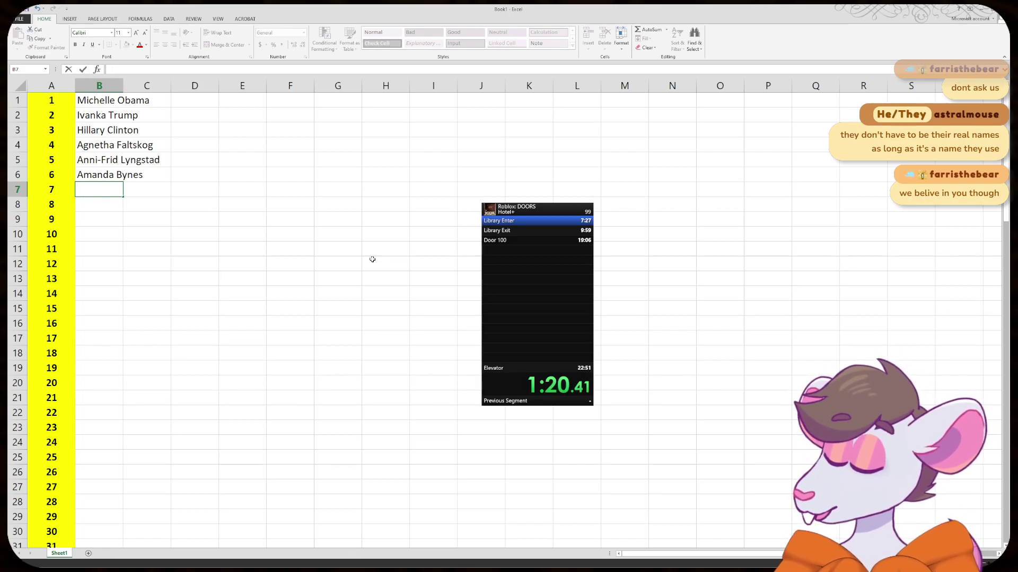
pyautogui.write('Beatr')
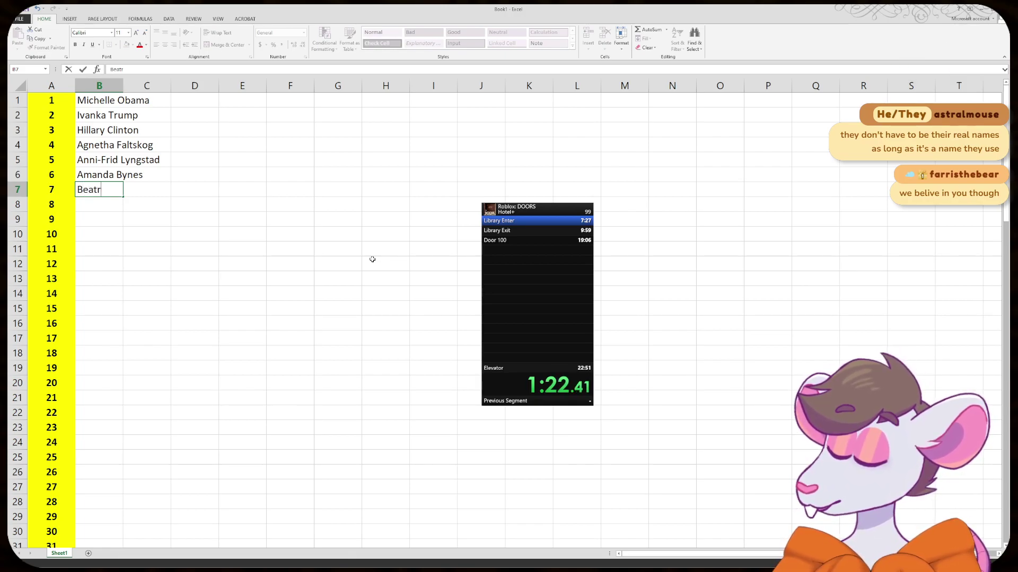
pyautogui.write('iz')
pyautogui.press('BackSpace')
pyautogui.press('BackSpace')
pyautogui.press('BackSpace')
pyautogui.press('BackSpace')
pyautogui.press('BackSpace')
pyautogui.press('BackSpace')
pyautogui.press('BackSpace')
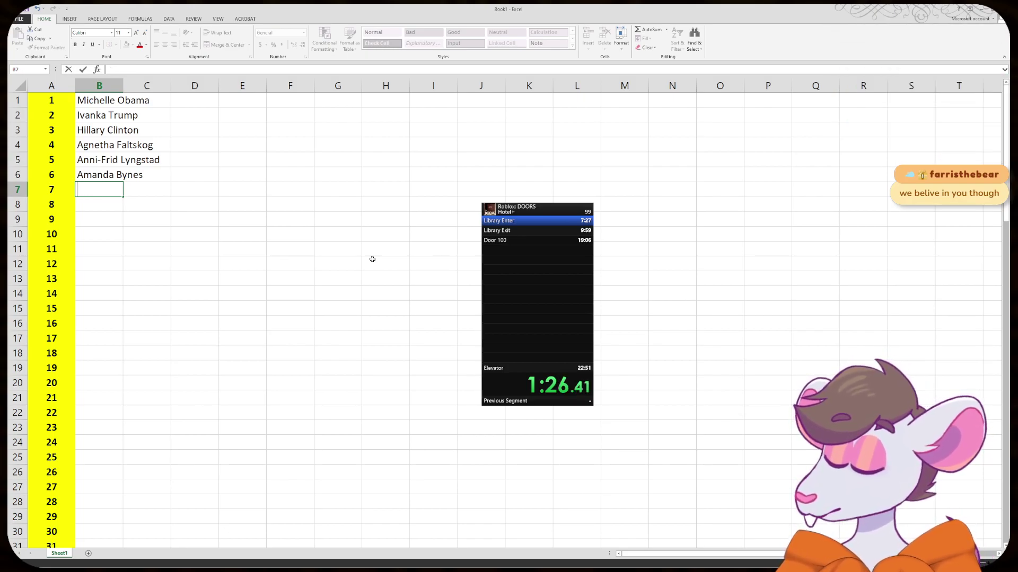
# - Enter Charli XCX in cell B7
pyautogui.write('C')
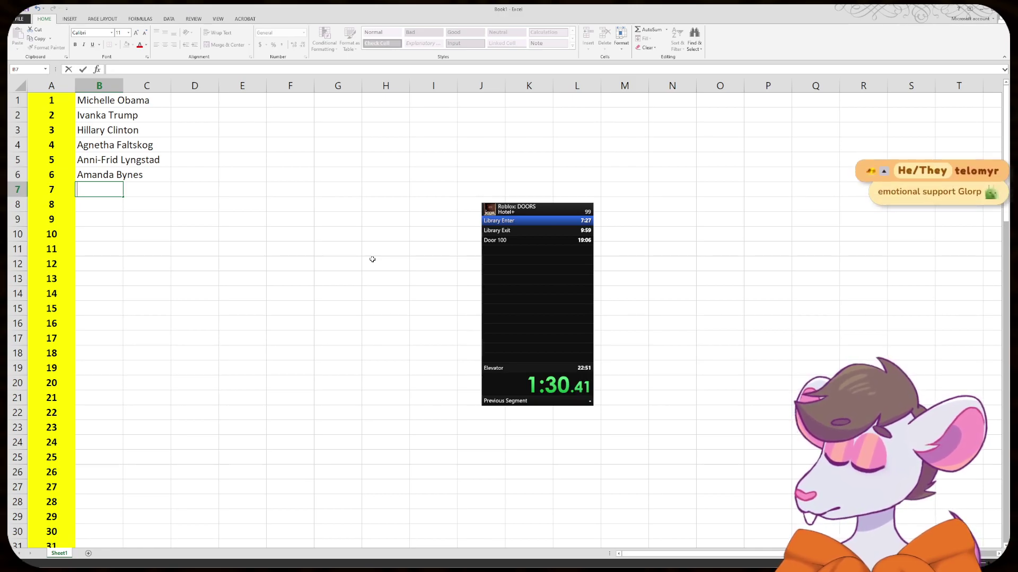
pyautogui.write('harli ')
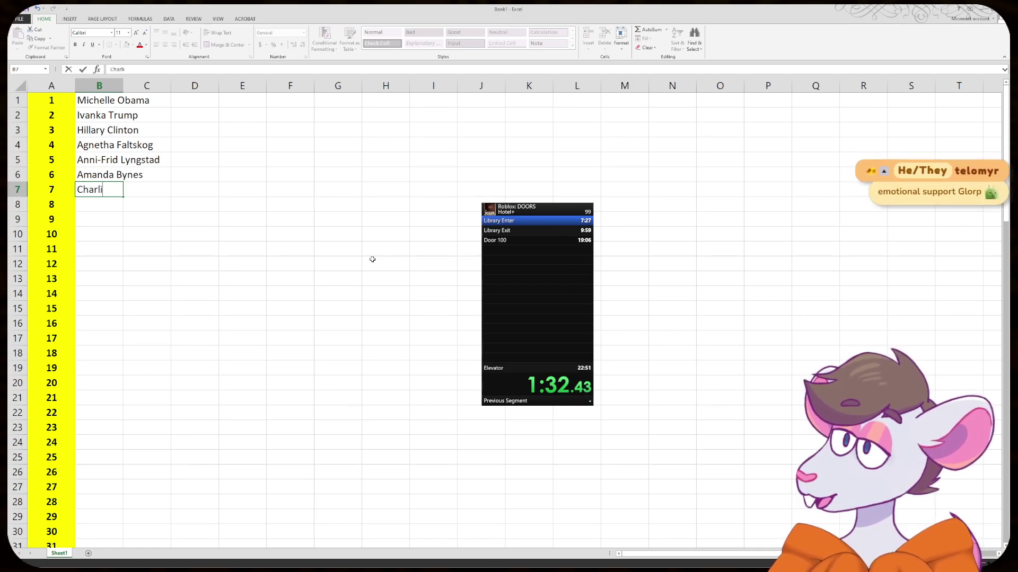
pyautogui.write('XCX')
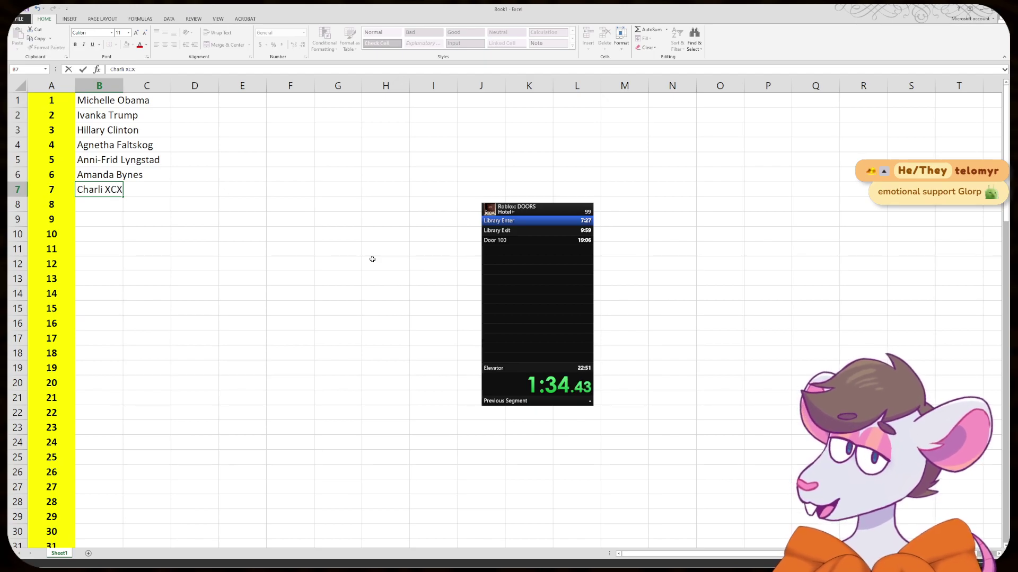
pyautogui.press('Return')
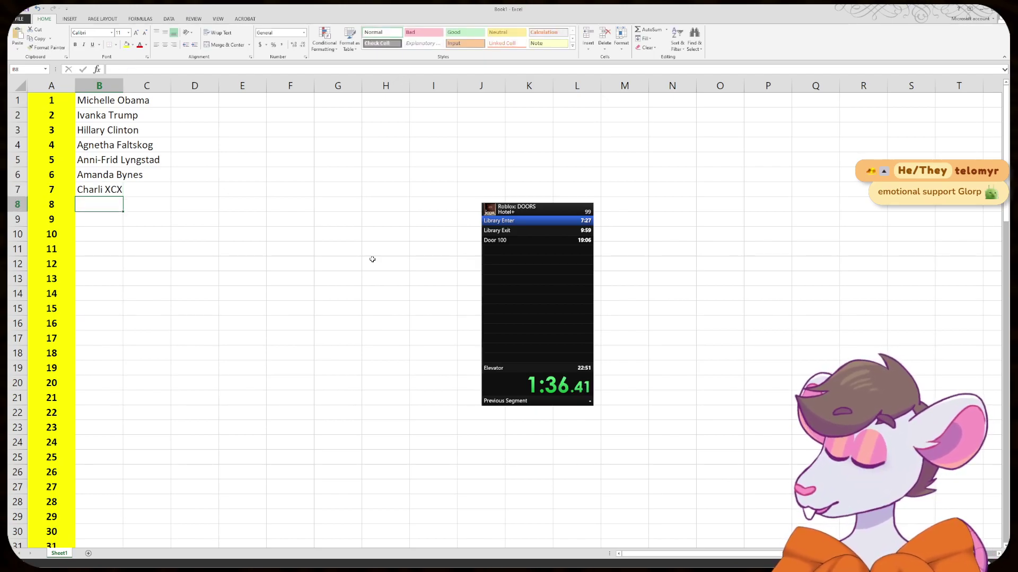
# - Enter Nikki Minaj in cell B8 and Taylor Swift in cell B9
pyautogui.write('Nikki Minaj')
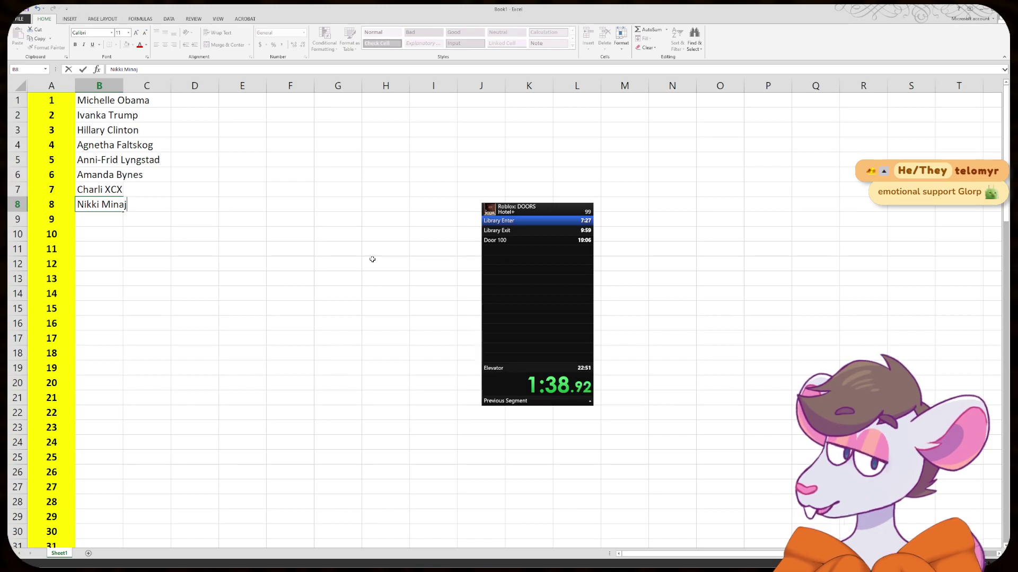
pyautogui.press('Return')
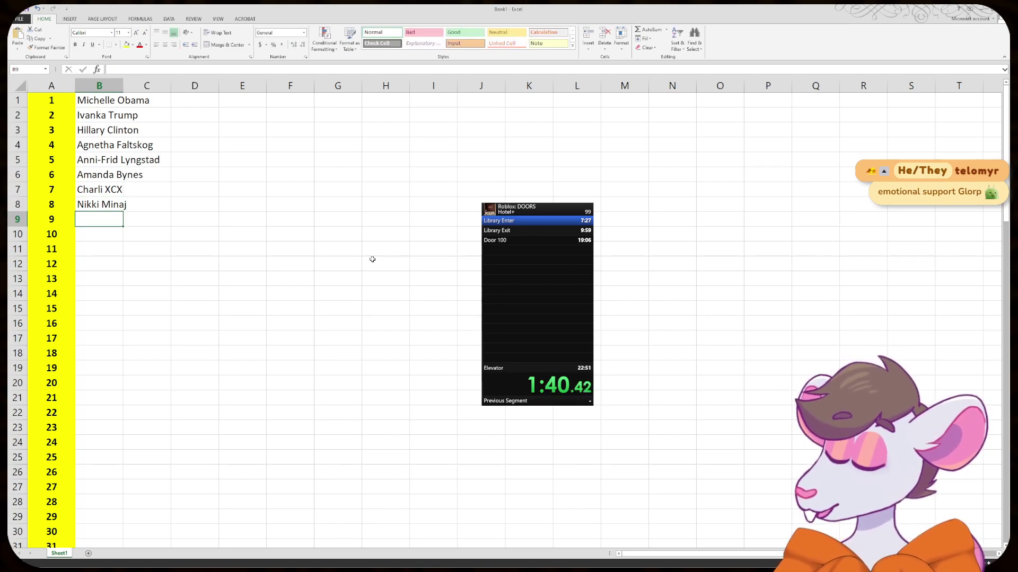
pyautogui.write('Taylor Swift')
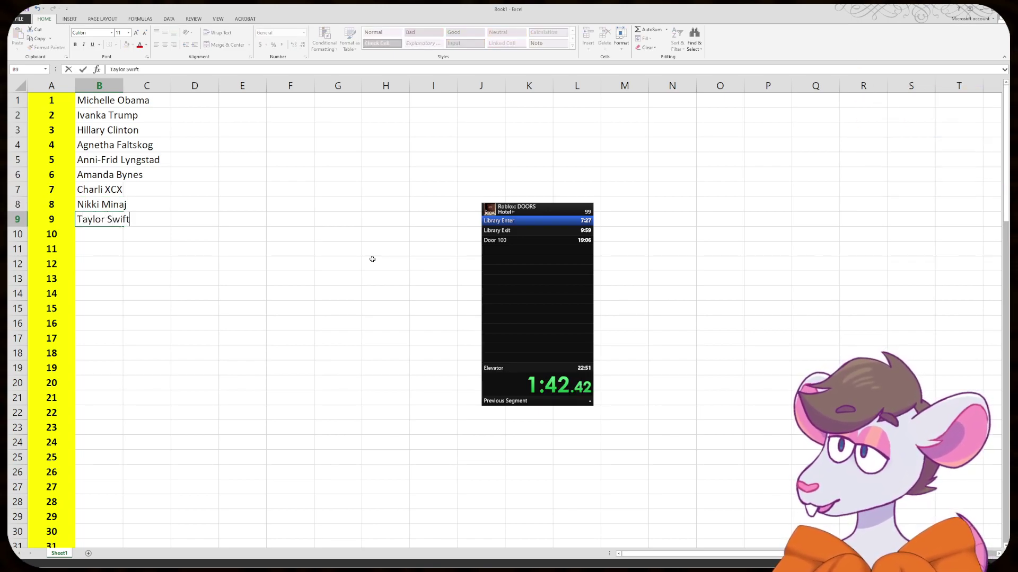
pyautogui.press('Return')
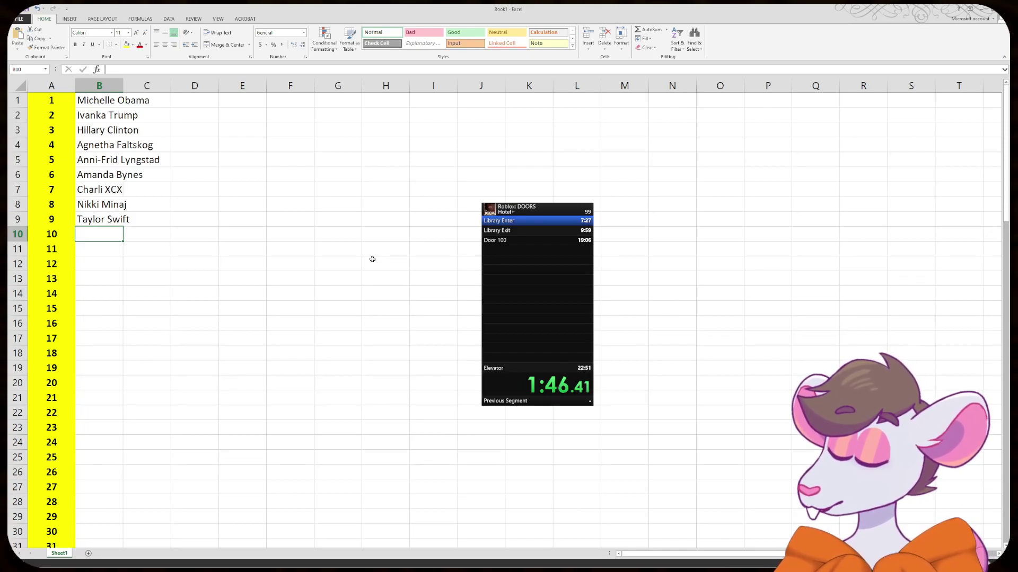
# - Enter Dolly Parton in cell B10 and Donna Reed in cell B11
pyautogui.write('Dolly Parton')
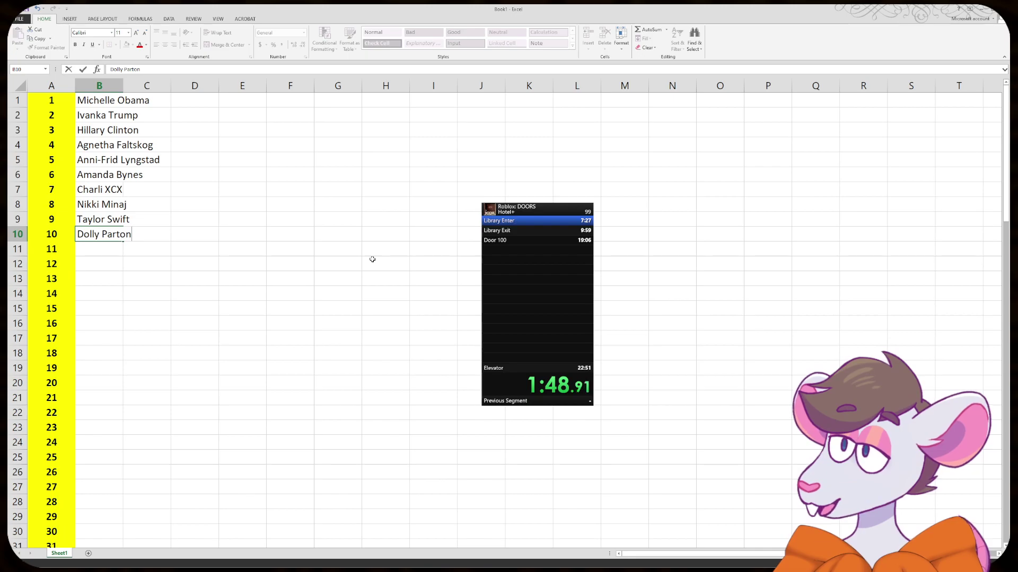
pyautogui.press('Return')
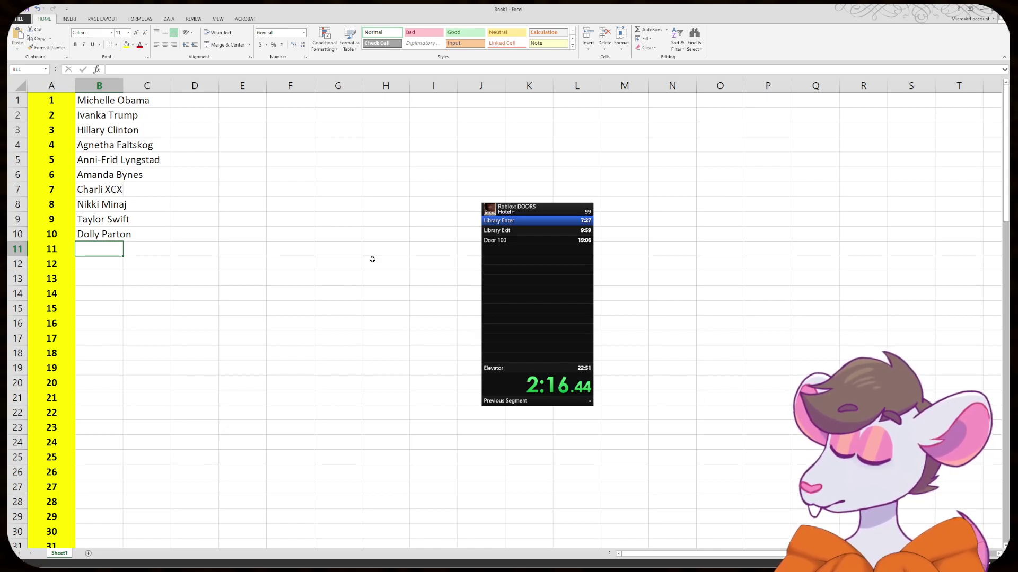
pyautogui.write('Donna Reed')
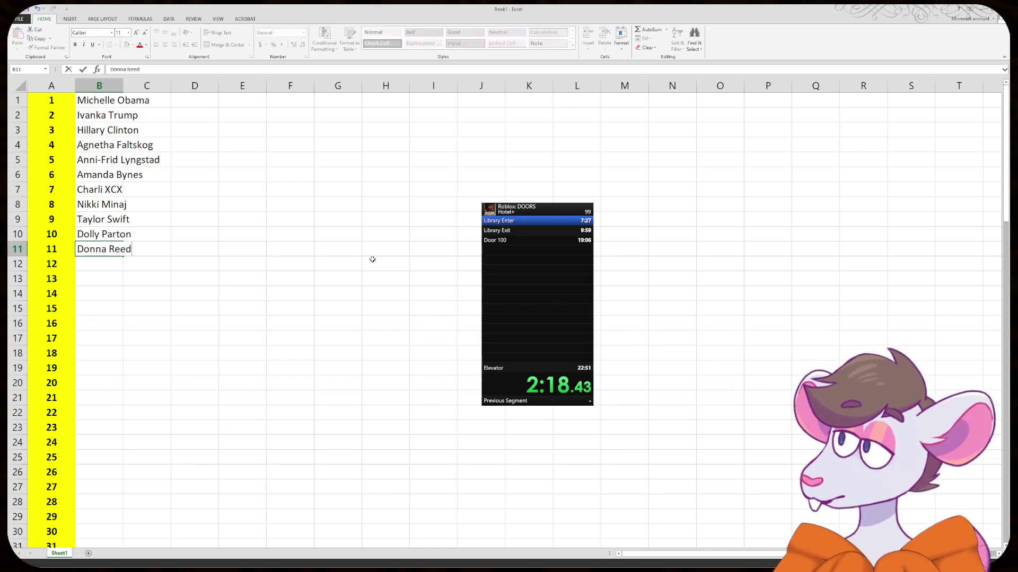
pyautogui.press('Return')
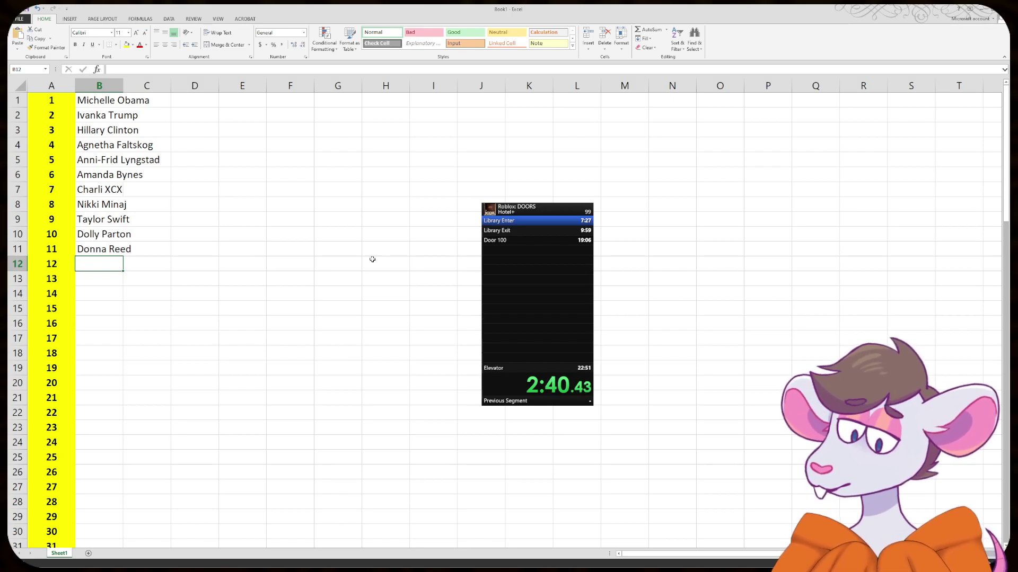
# - Move the timer window closer to the list and enter Greta Thunberg in cell B12
pyautogui.moveTo(567, 293); pyautogui.dragTo(475, 259)
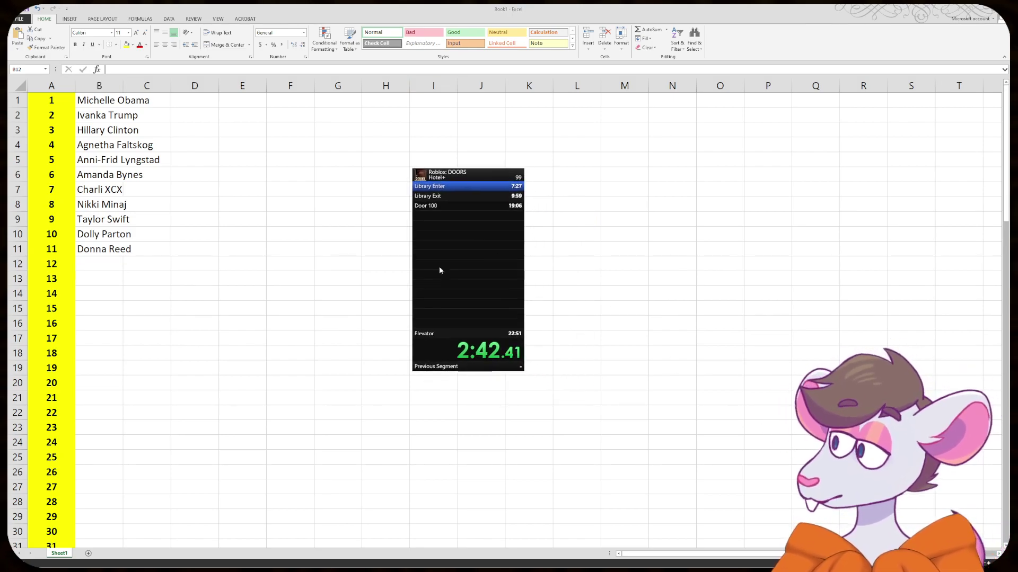
pyautogui.click(104, 267)
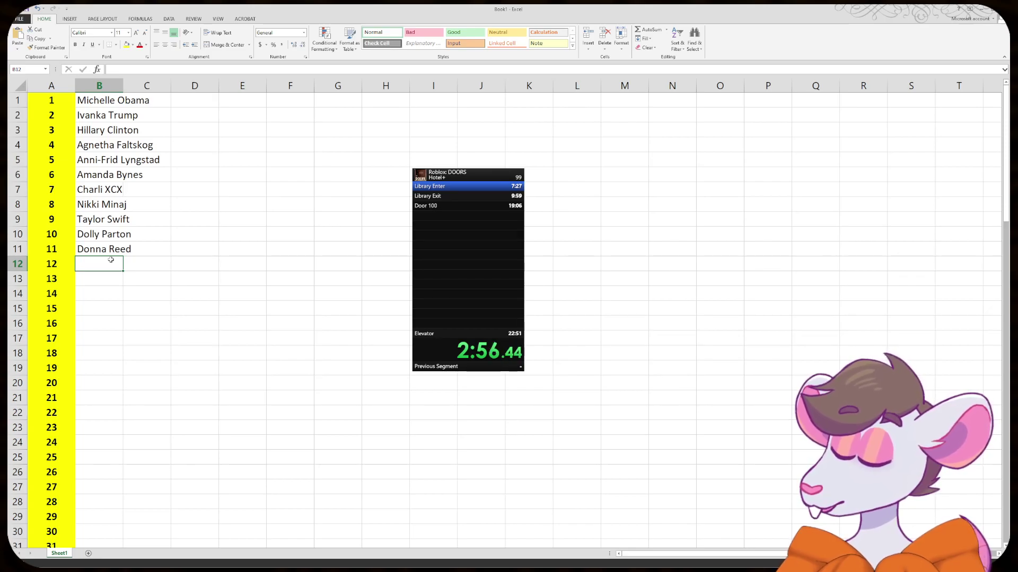
pyautogui.write('Greta Thunberg')
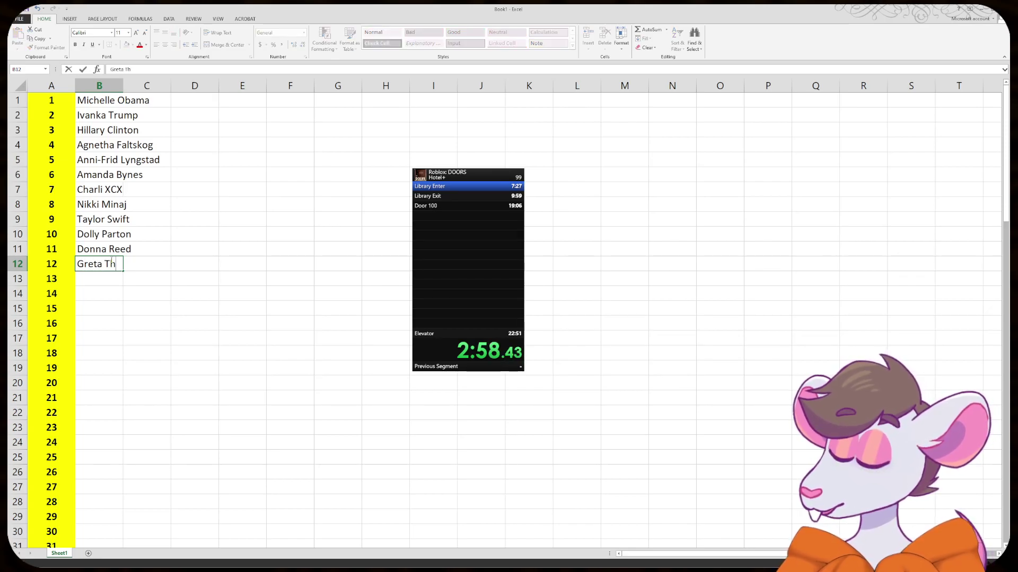
pyautogui.press('BackSpace')
pyautogui.press('BackSpace')
pyautogui.press('BackSpace')
pyautogui.press('BackSpace')
pyautogui.write('berg')
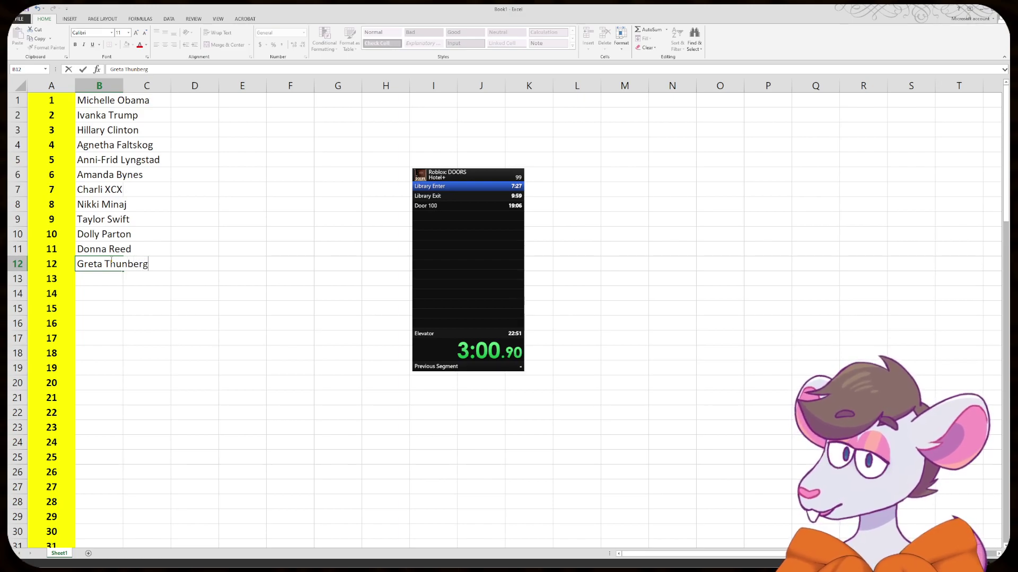
pyautogui.press('Return')
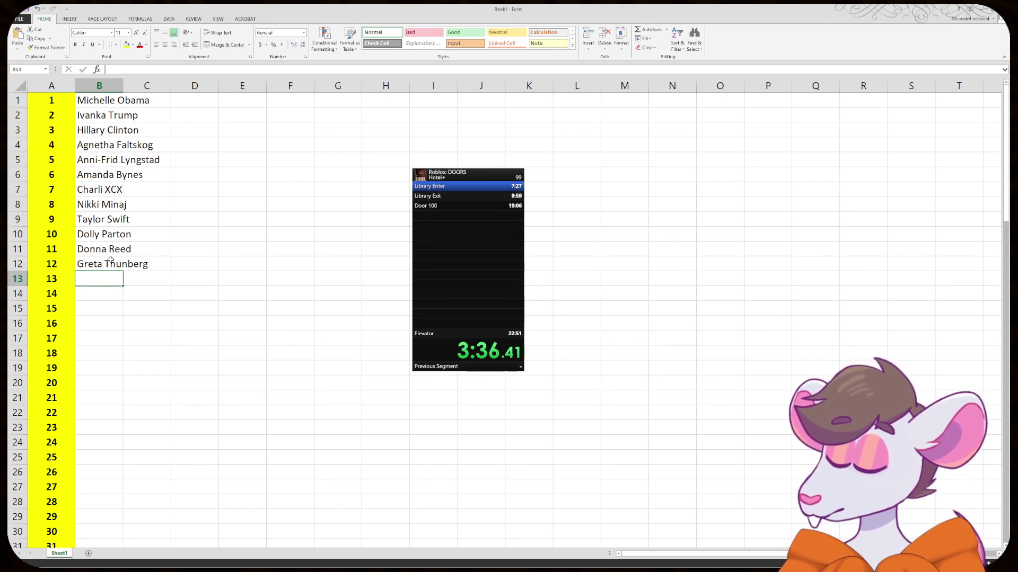
# - Enter Nicole Byer in cell B13 and Hillary Duff in cell B14, overriding the autocompleted name suggestions
pyautogui.write('Nicole Byer')
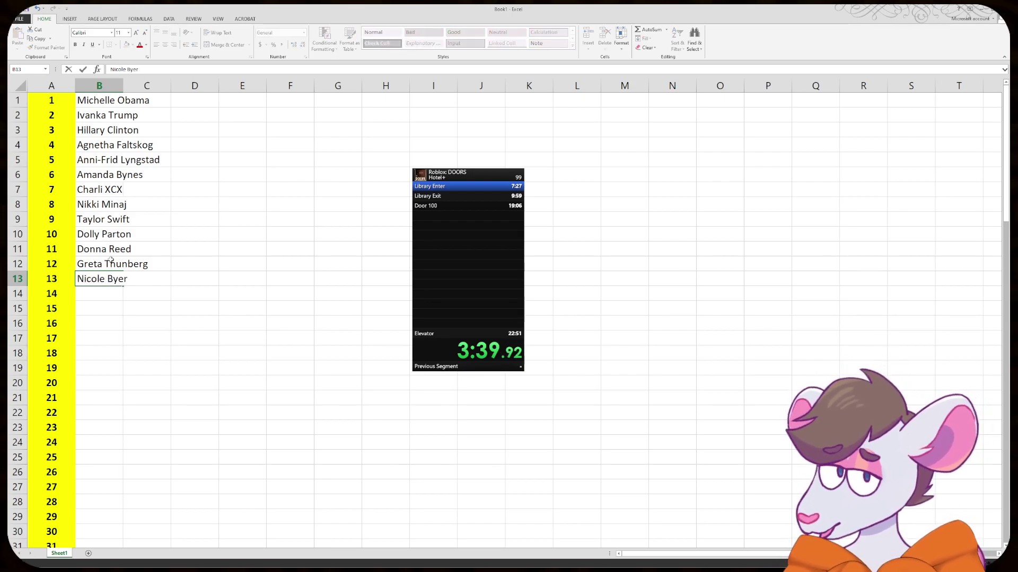
pyautogui.press('Return')
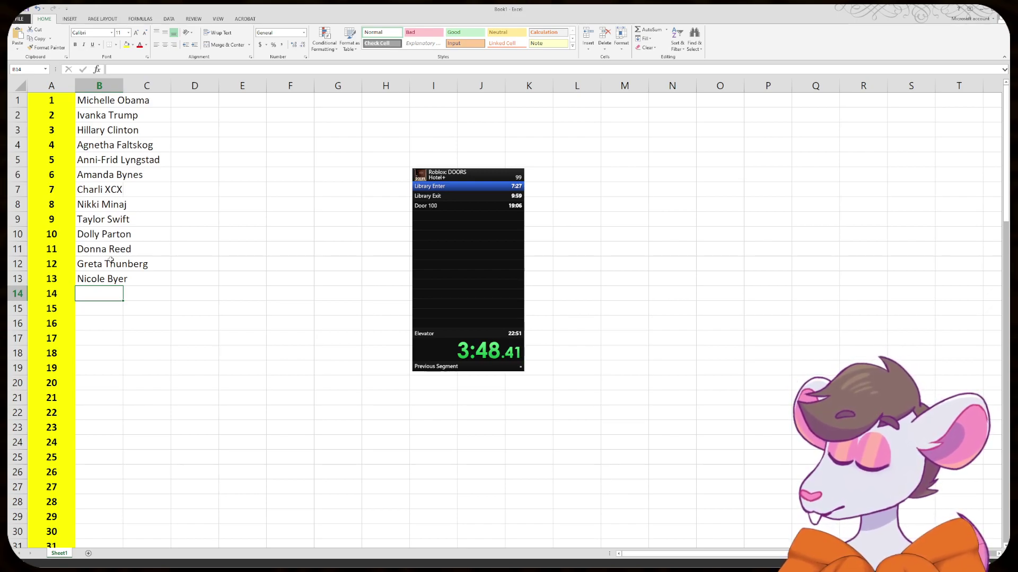
pyautogui.write('G')
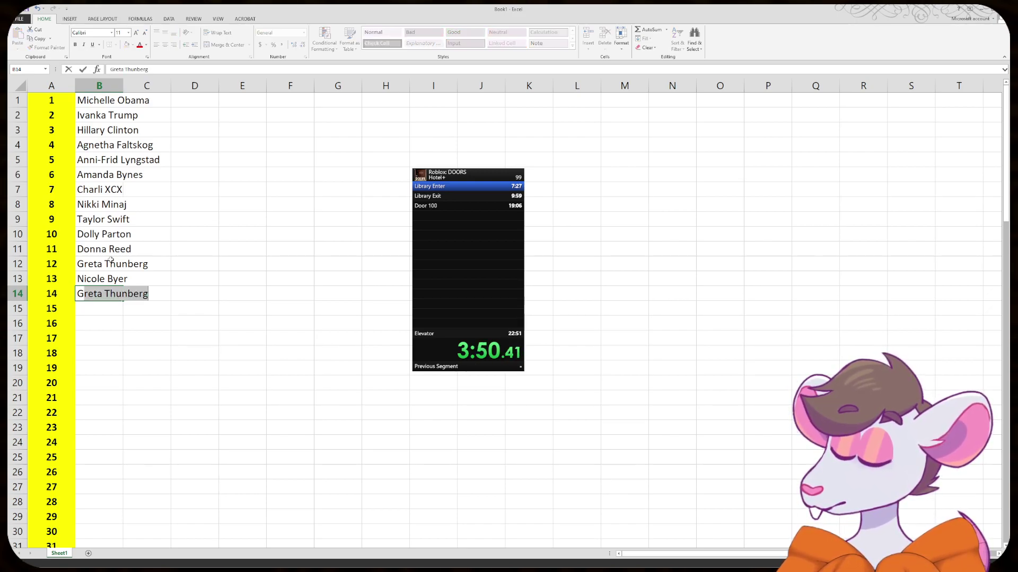
pyautogui.press('BackSpace')
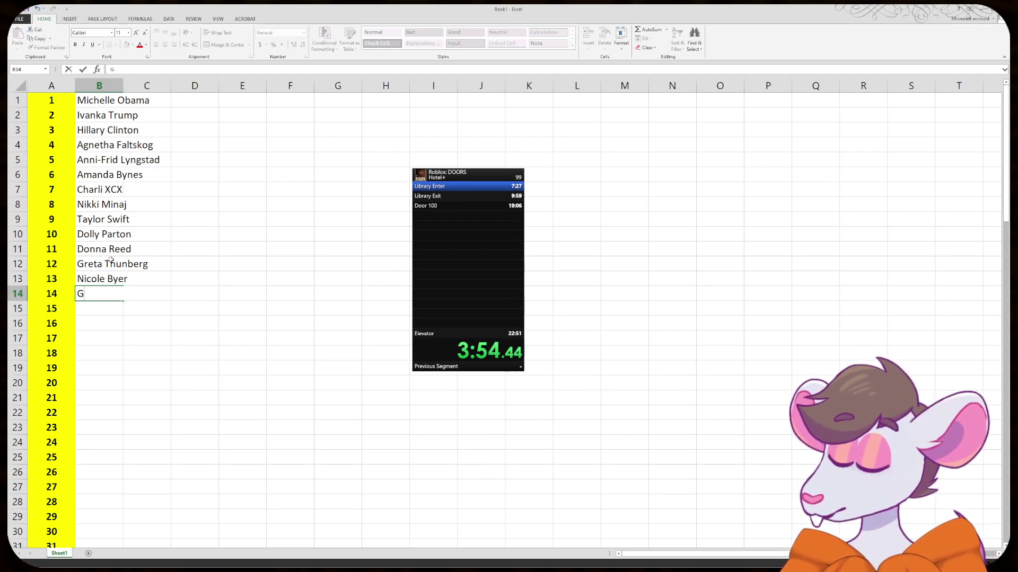
pyautogui.press('BackSpace')
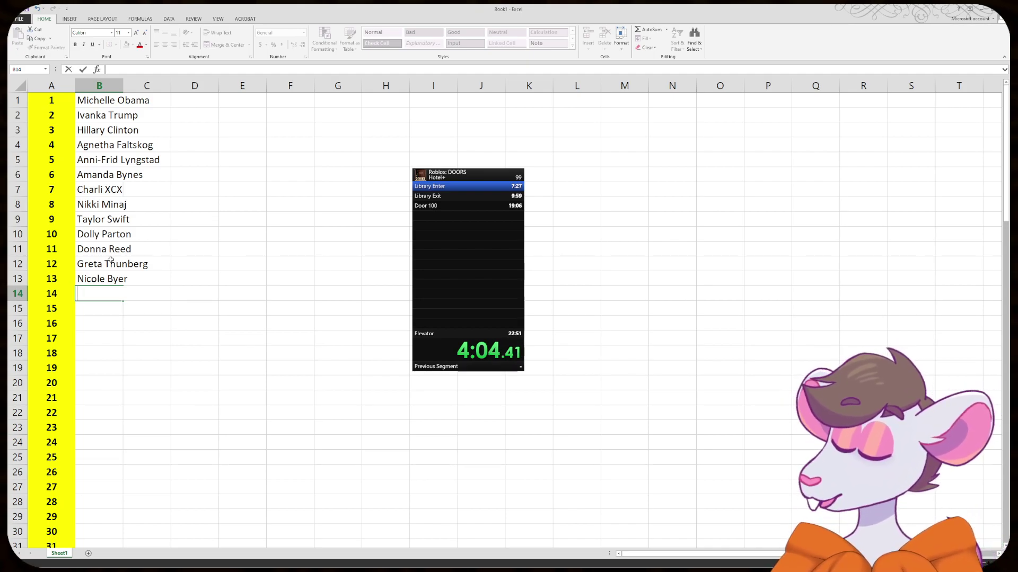
pyautogui.write('Hillar')
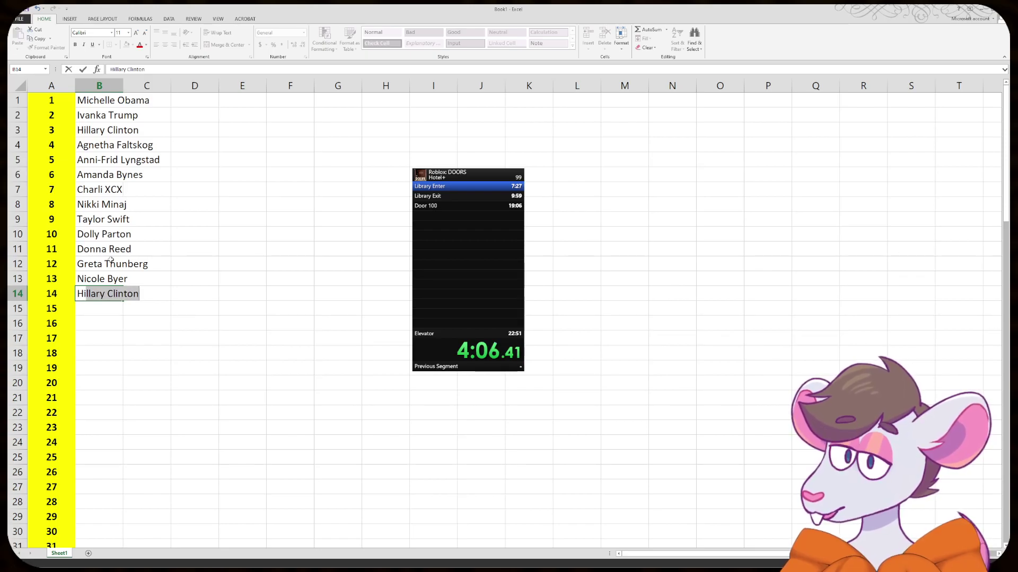
pyautogui.write('y Duff')
pyautogui.press('Return')
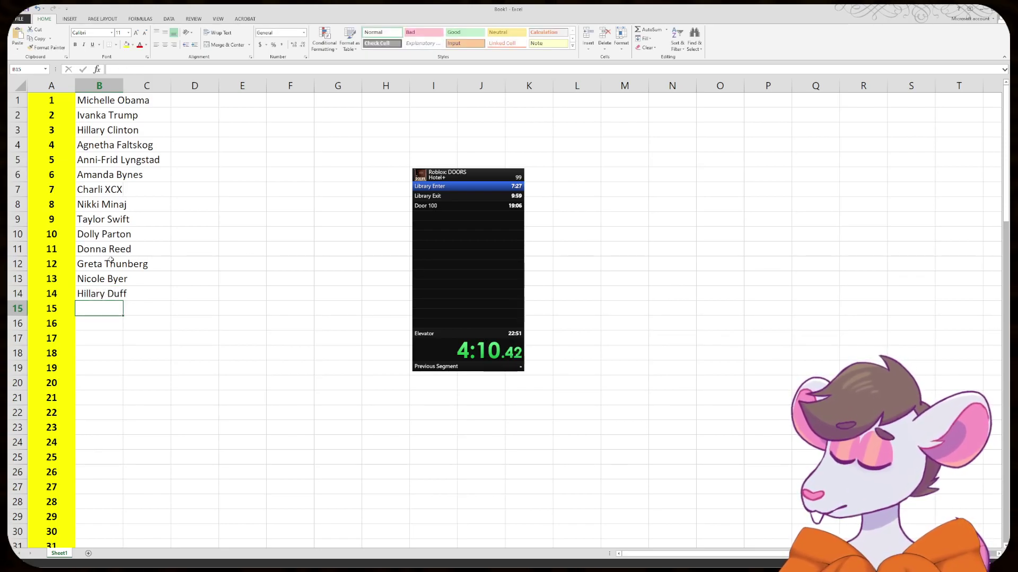
# - Enter Imelda Staunton in cell B15 and Jojo Siwa <3 in cell B16
pyautogui.write('Imeld')
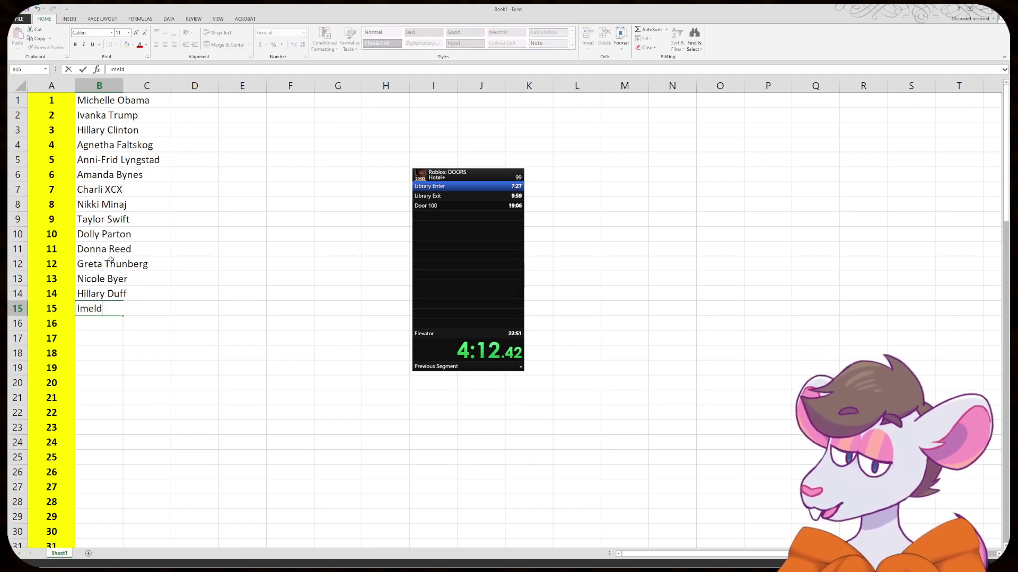
pyautogui.write('a Staunton')
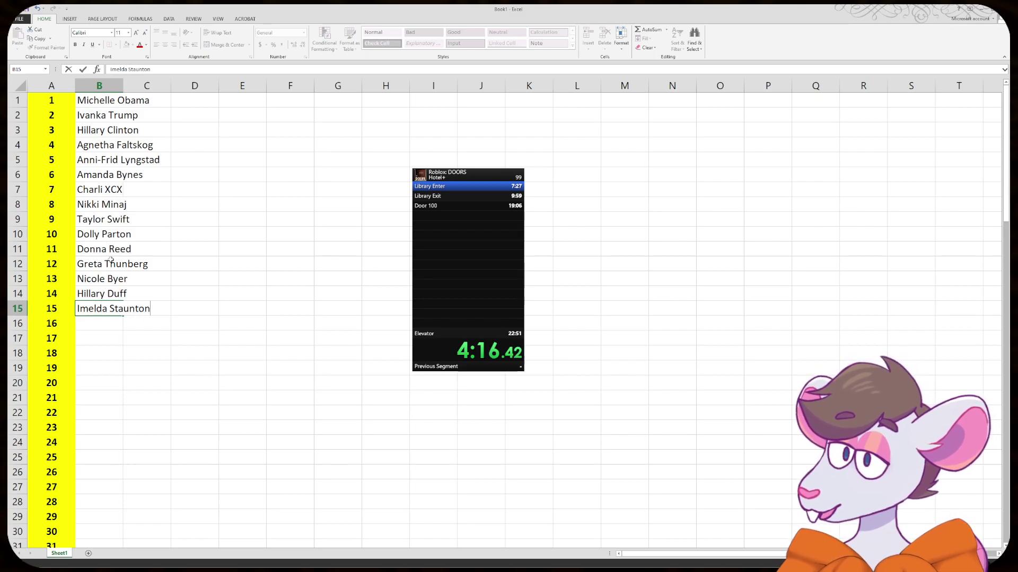
pyautogui.press('Return')
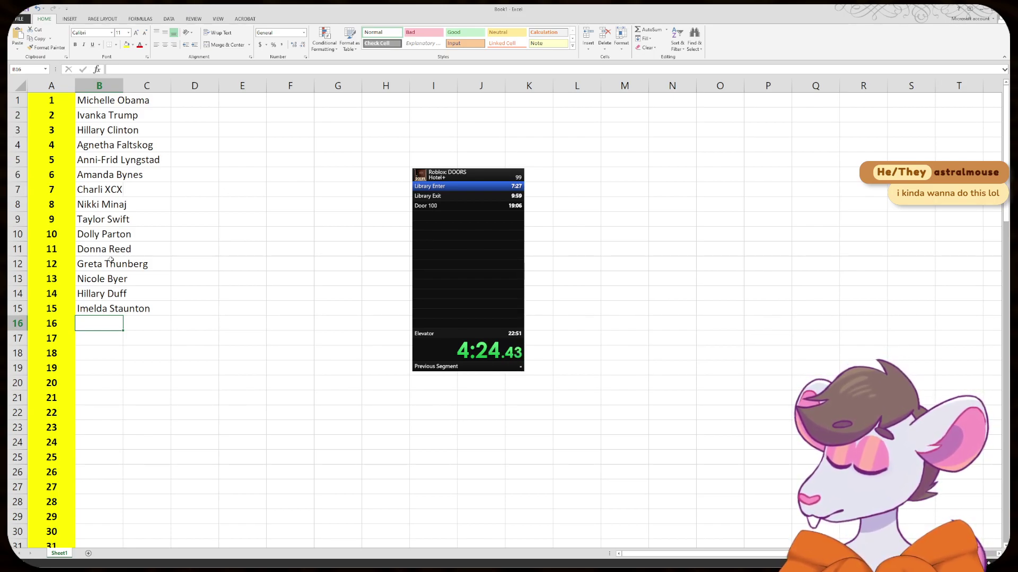
pyautogui.write('Jojo Siwa <3')
pyautogui.press('Return')
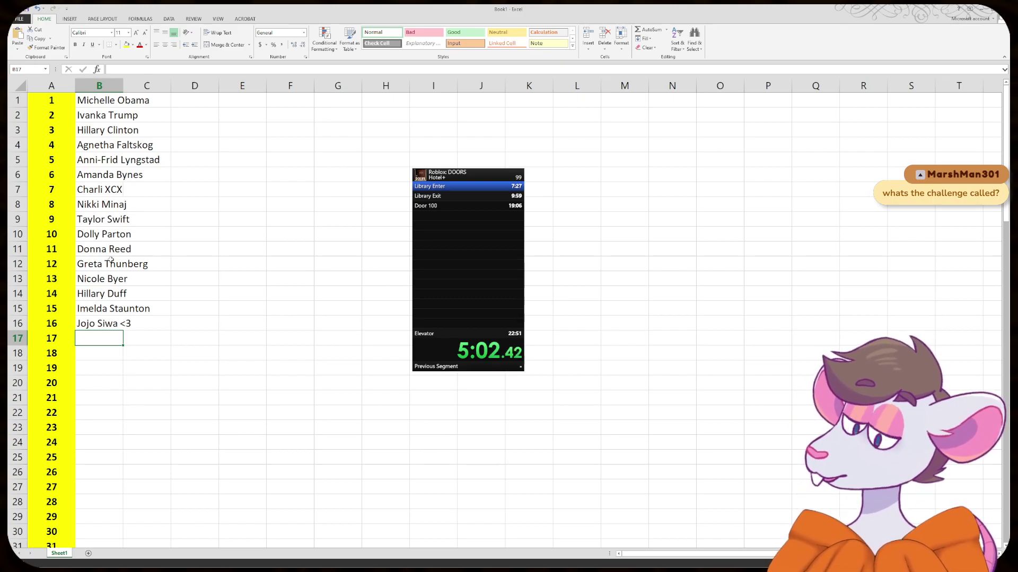
# - Switch to the browser to look at the tweet with the challenge name and rules, and return to the Excel worksheet
pyautogui.hotkey('alt', 'Tab')
pyautogui.hotkey('alt', 'Tab')
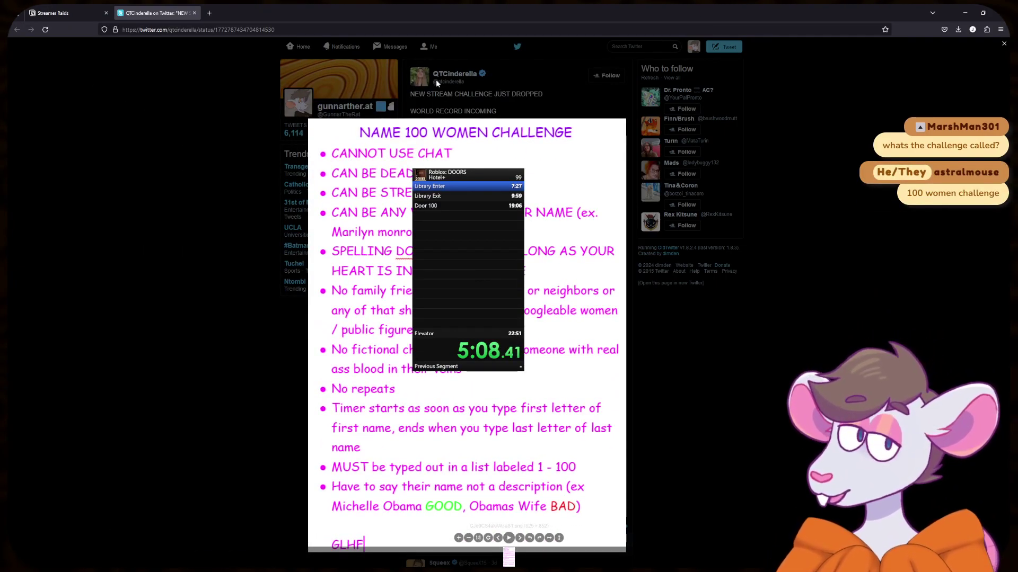
pyautogui.click(452, 90)
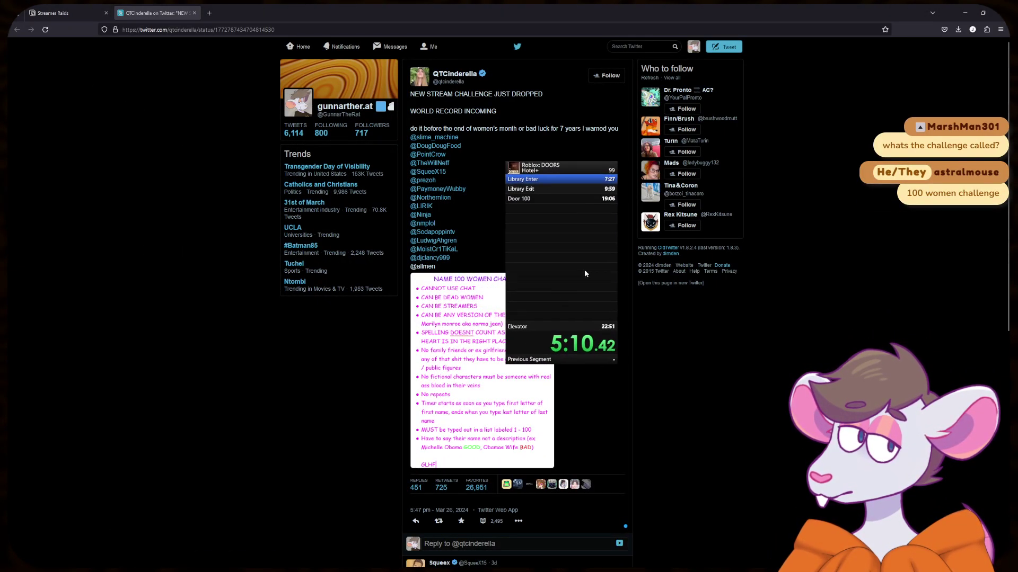
pyautogui.hotkey('alt', 'Tab')
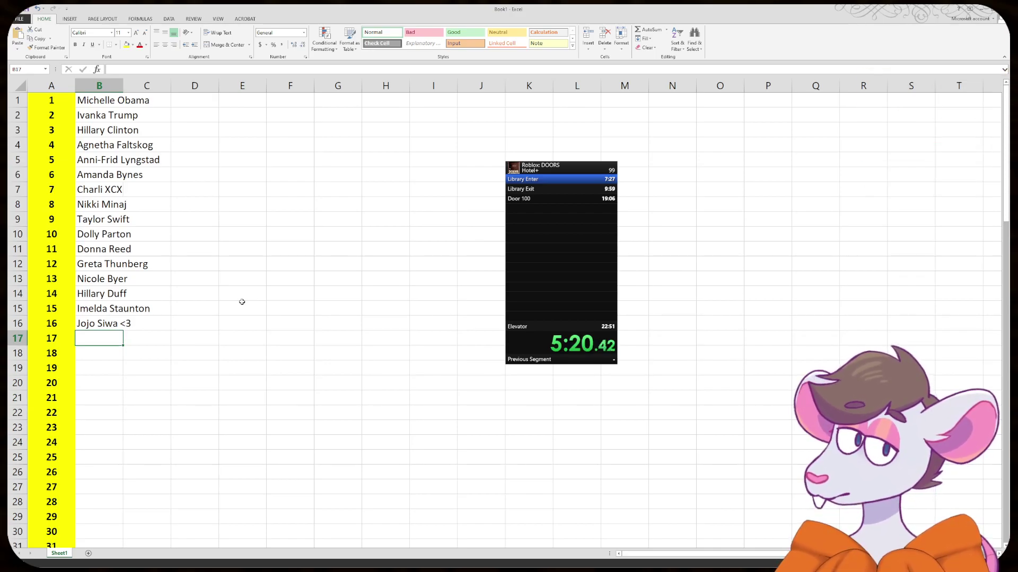
# - Move the timer window nearer to the list again and enter Mindy Khaling in cell B17
pyautogui.moveTo(555, 260); pyautogui.dragTo(408, 250)
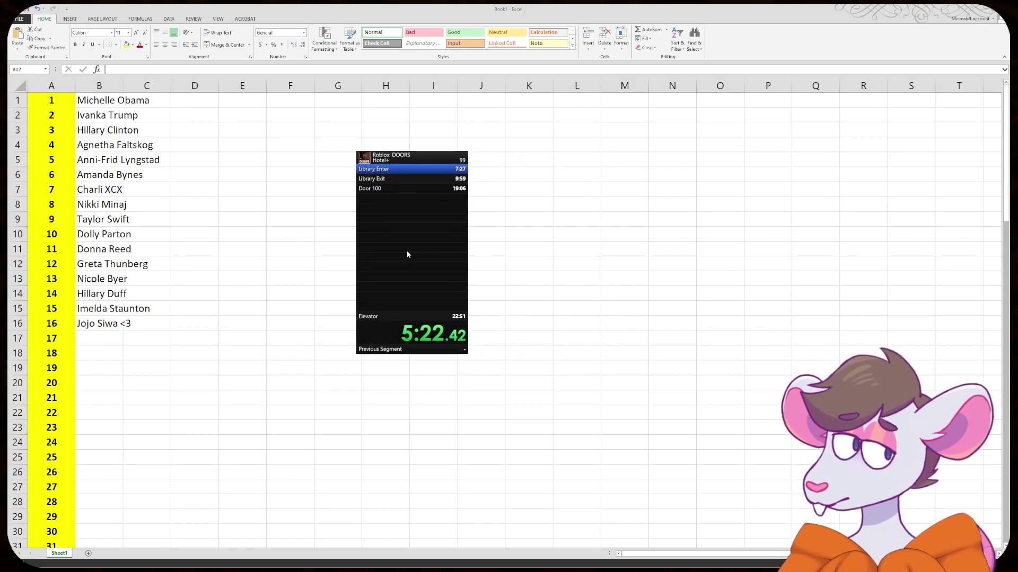
pyautogui.click(113, 336)
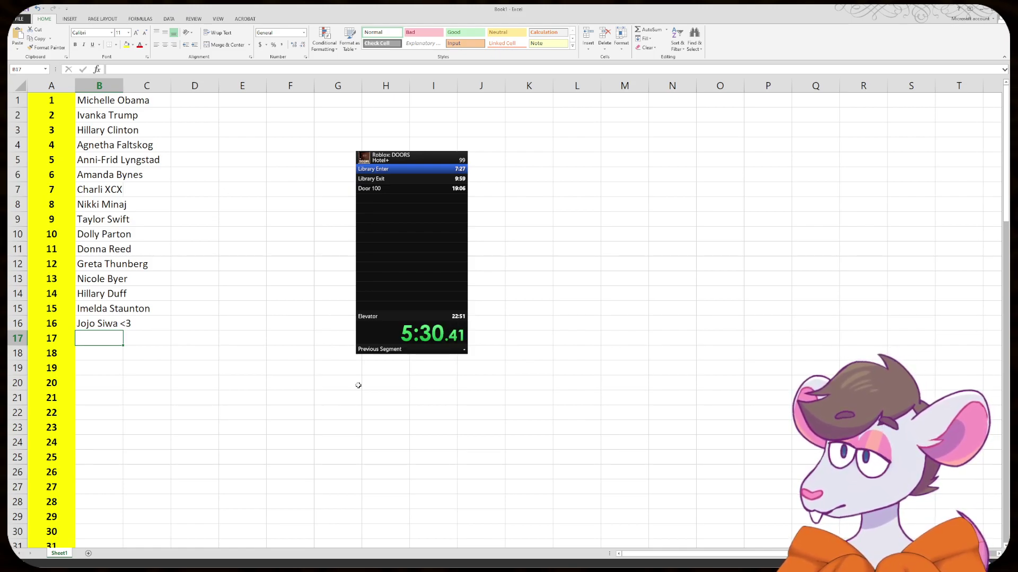
pyautogui.write('Mindy ')
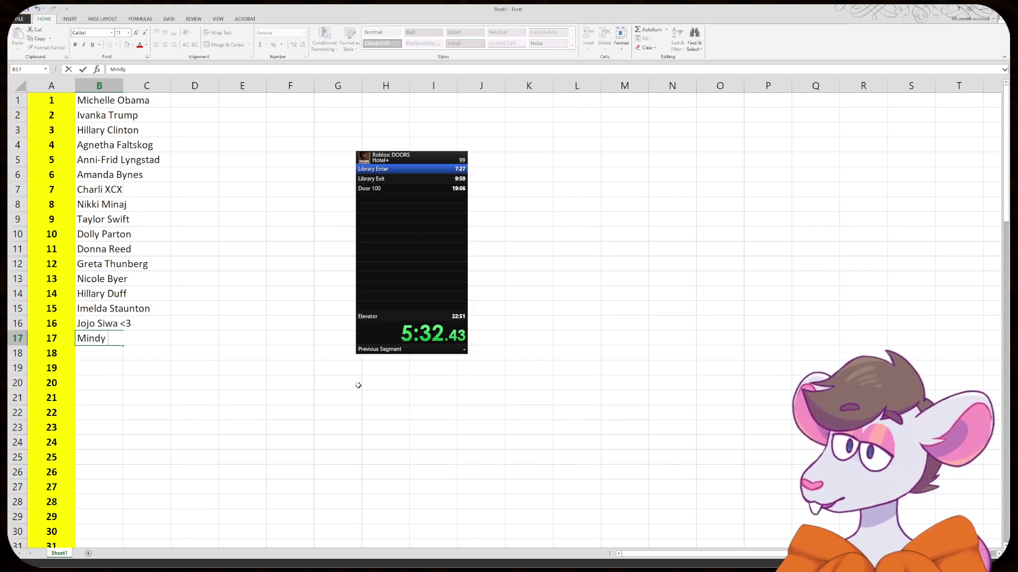
pyautogui.write('Khaling')
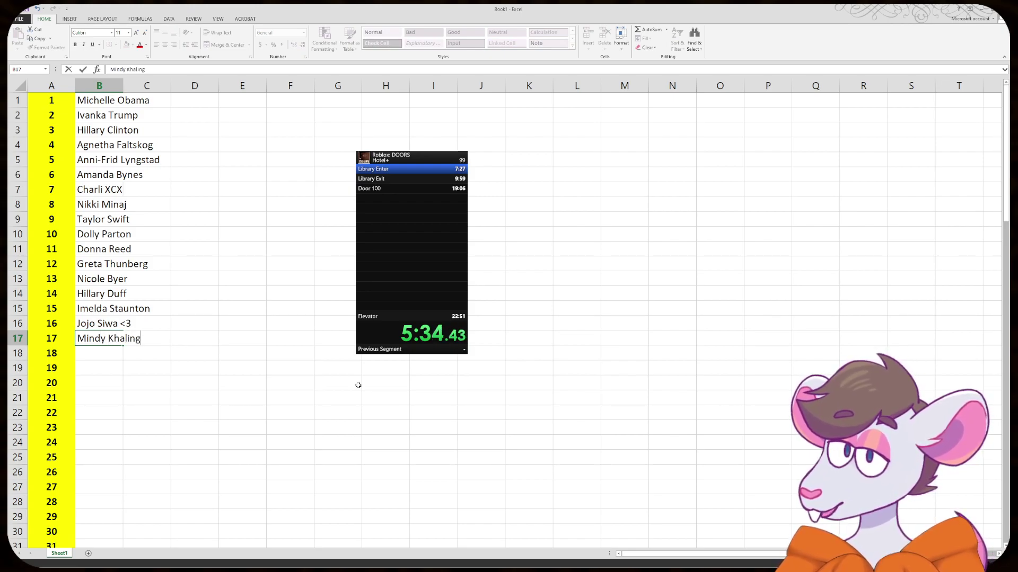
pyautogui.press('BackSpace')
pyautogui.press('BackSpace')
pyautogui.write('ng')
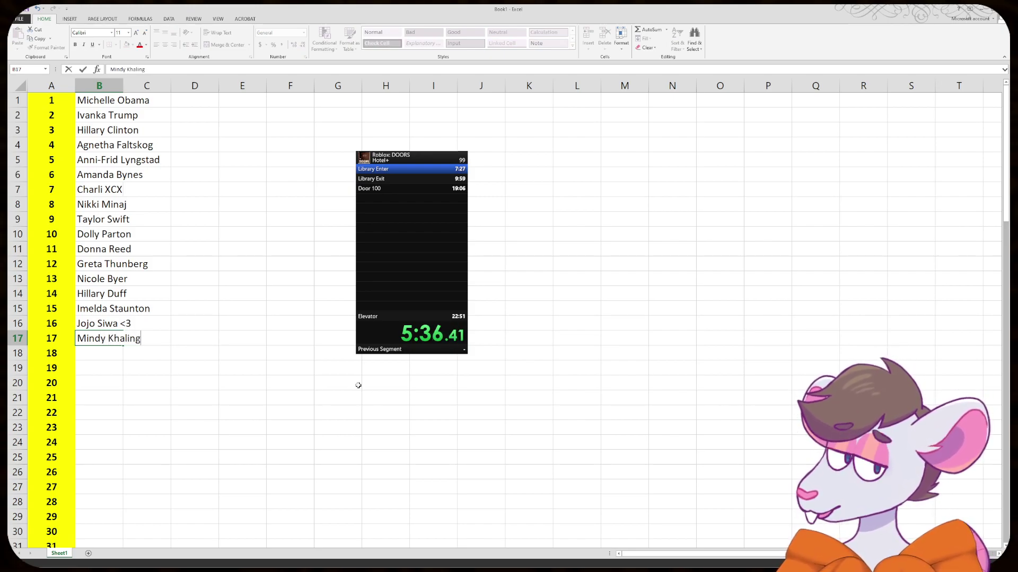
pyautogui.press('Return')
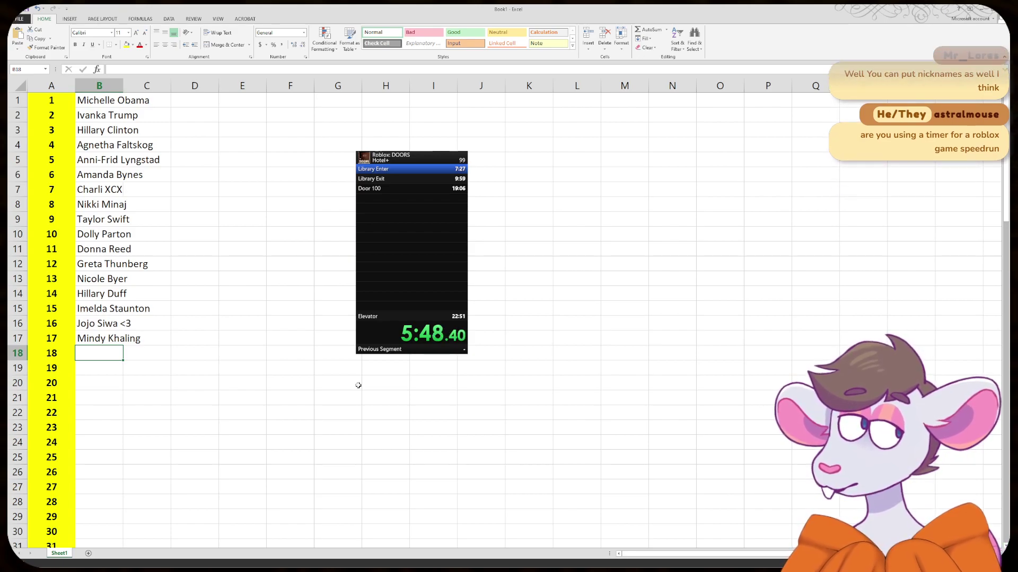
# - Enter Anna Kendrick in cell B18
pyautogui.write('Anna Ke')
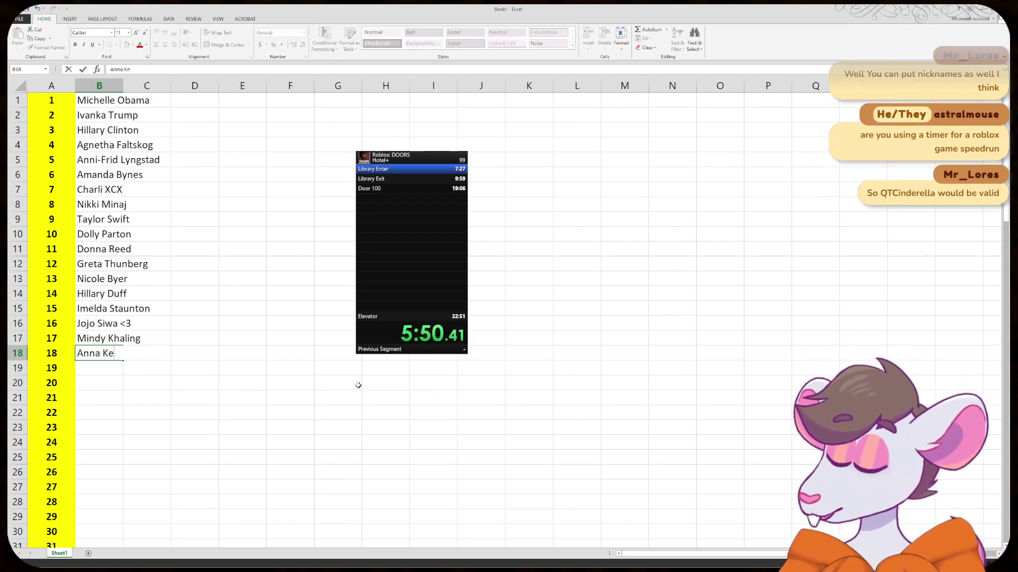
pyautogui.write('ndrick')
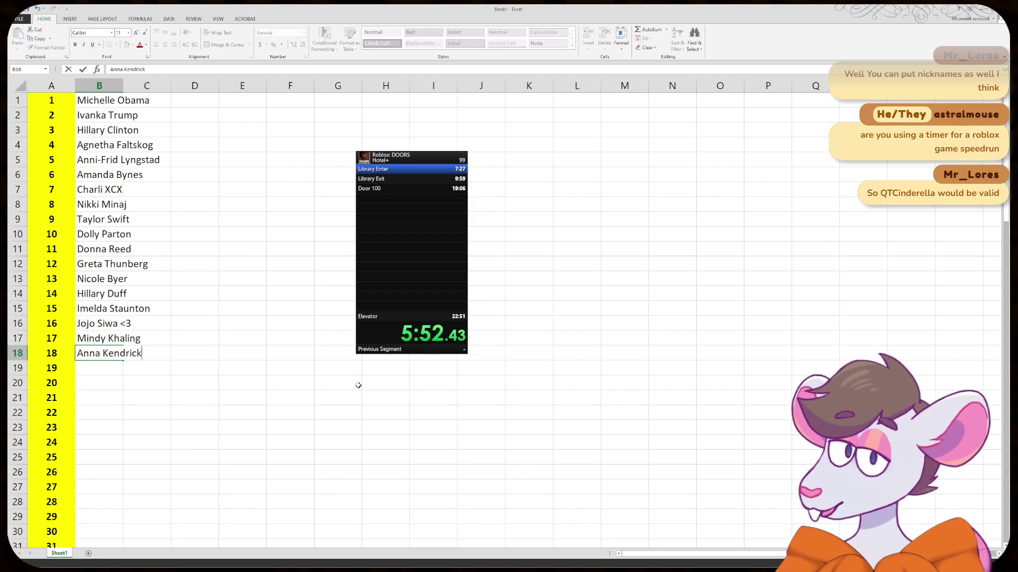
pyautogui.press('Return')
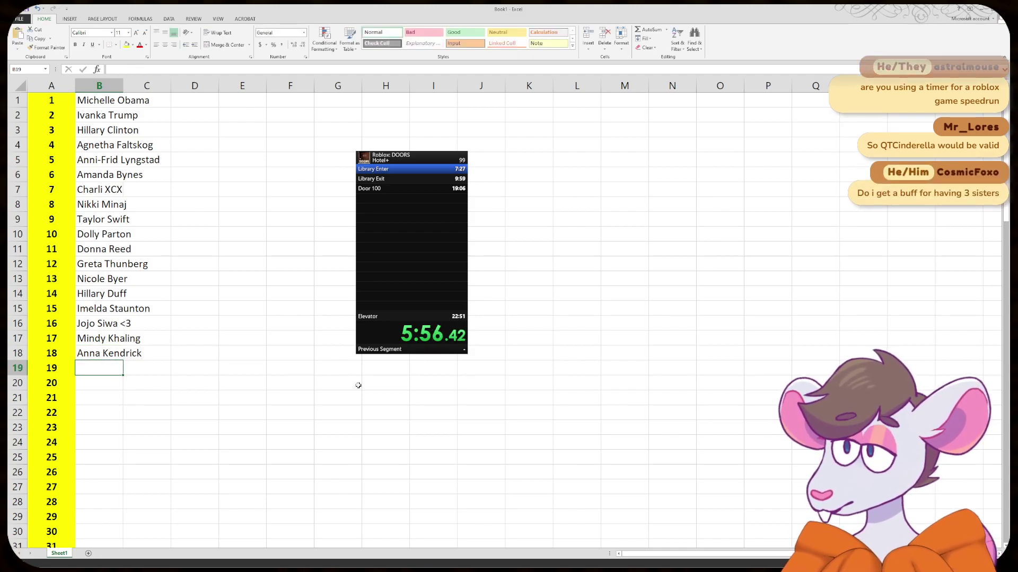
# - Switch to the browser, enlarge the challenge rules image to check which women are allowed, and return to the Excel worksheet
pyautogui.hotkey('alt', 'Tab')
pyautogui.click(522, 367)
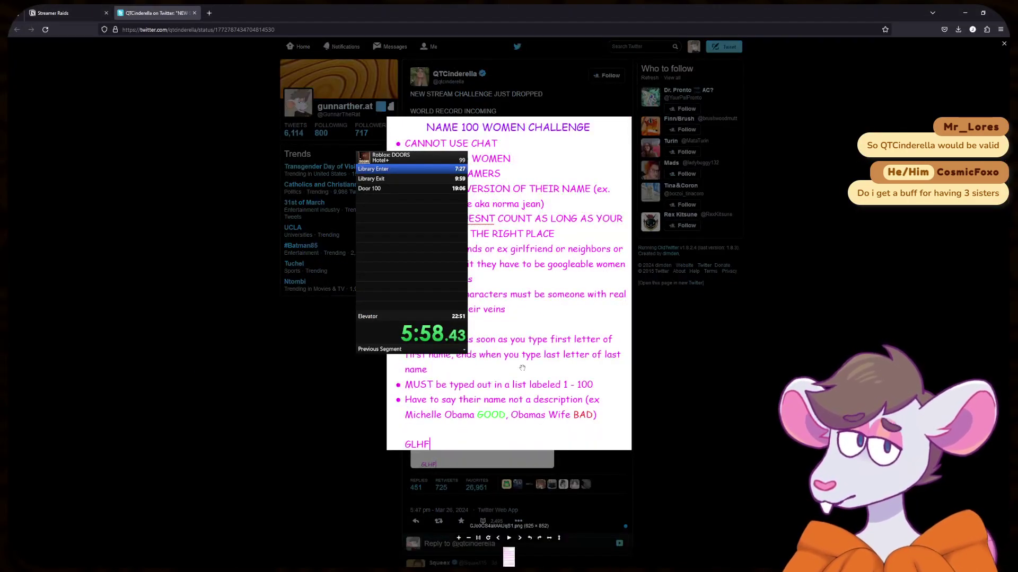
pyautogui.moveTo(522, 368); pyautogui.dragTo(647, 387)
pyautogui.scroll(2, 602, 409)
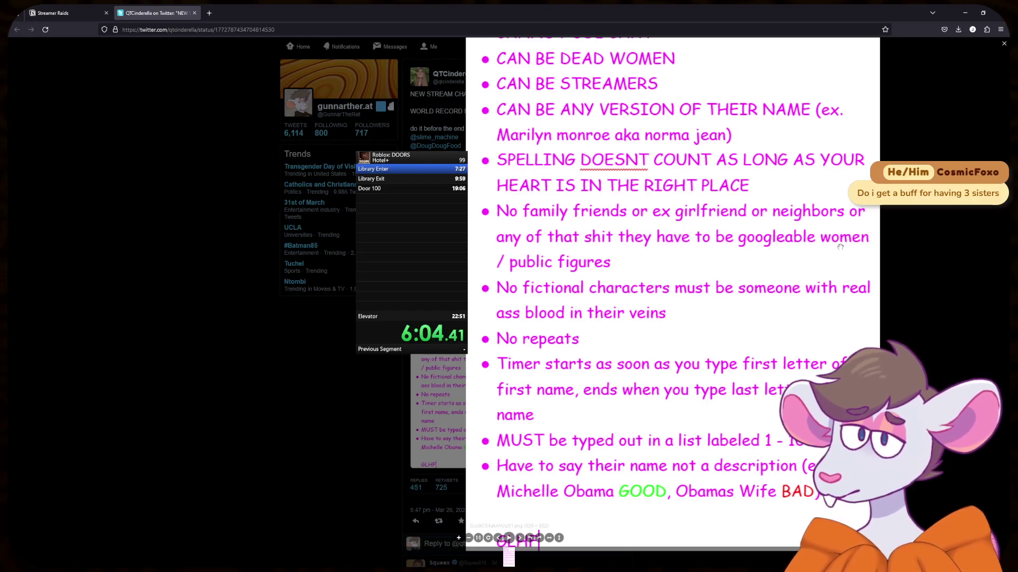
pyautogui.hotkey('alt', 'Tab')
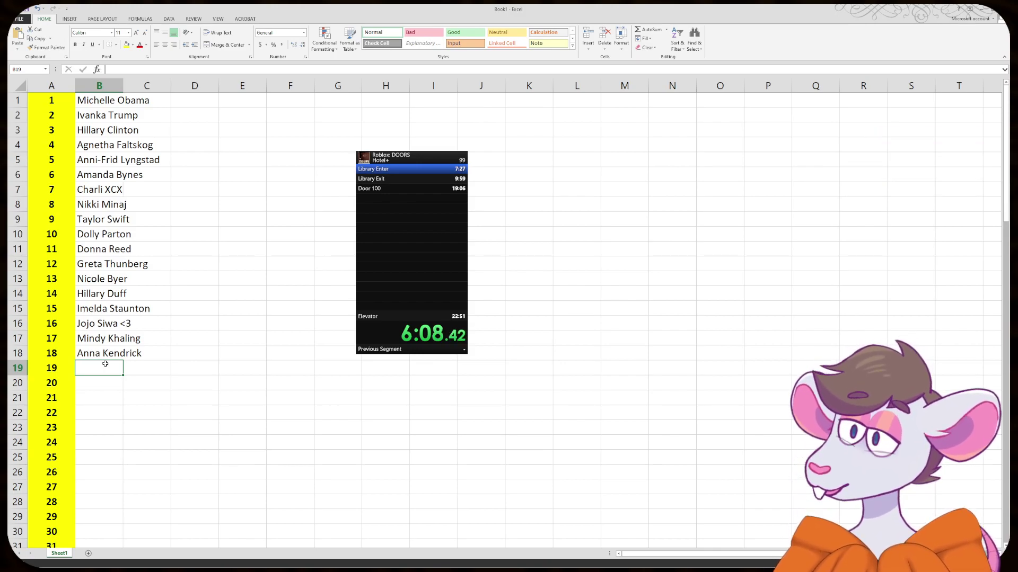
# - Enter Meryl Streep in cell B19
pyautogui.scroll(-2, 106, 364)
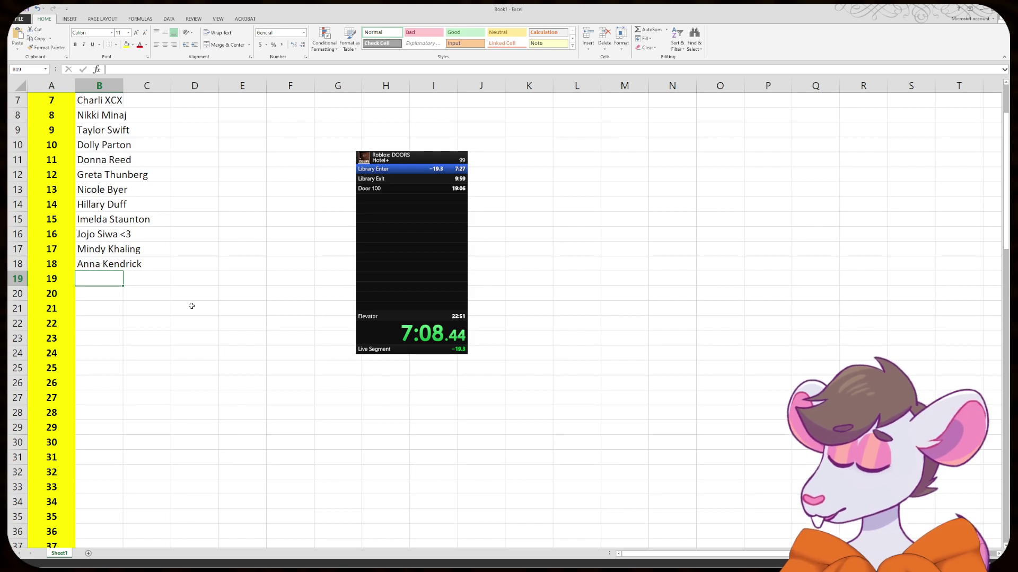
pyautogui.write('M')
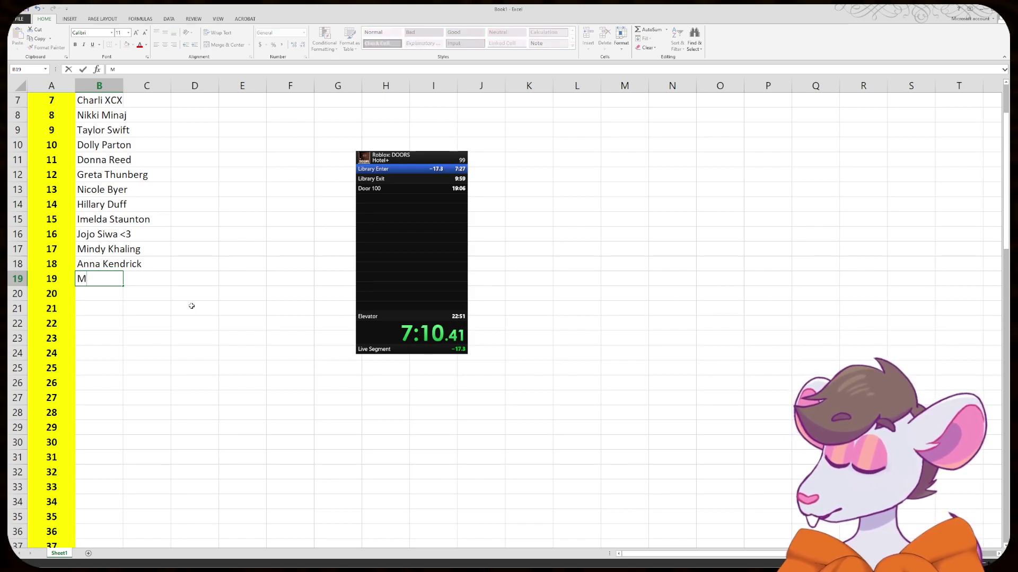
pyautogui.write('eryl Streep')
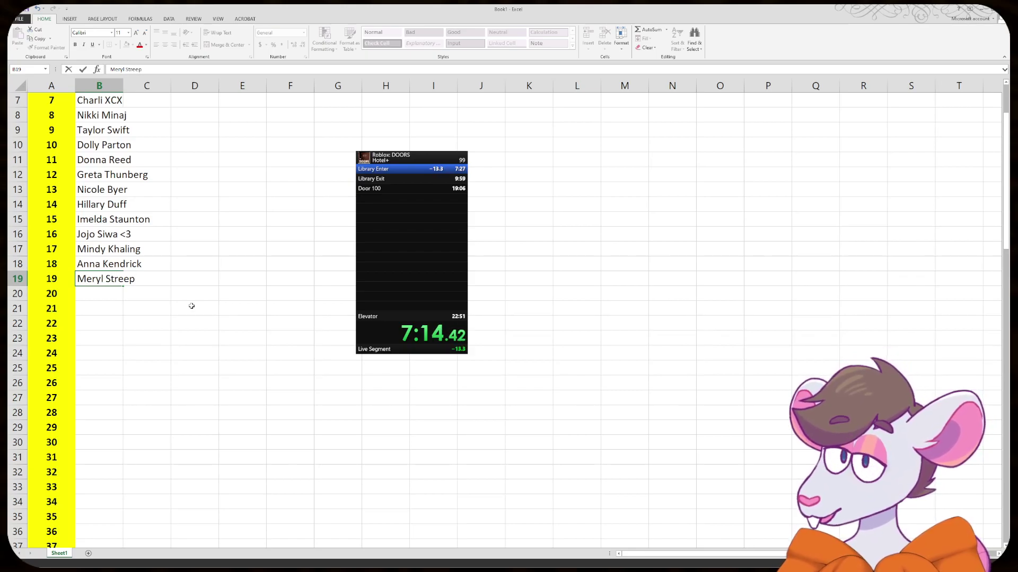
pyautogui.press('Return')
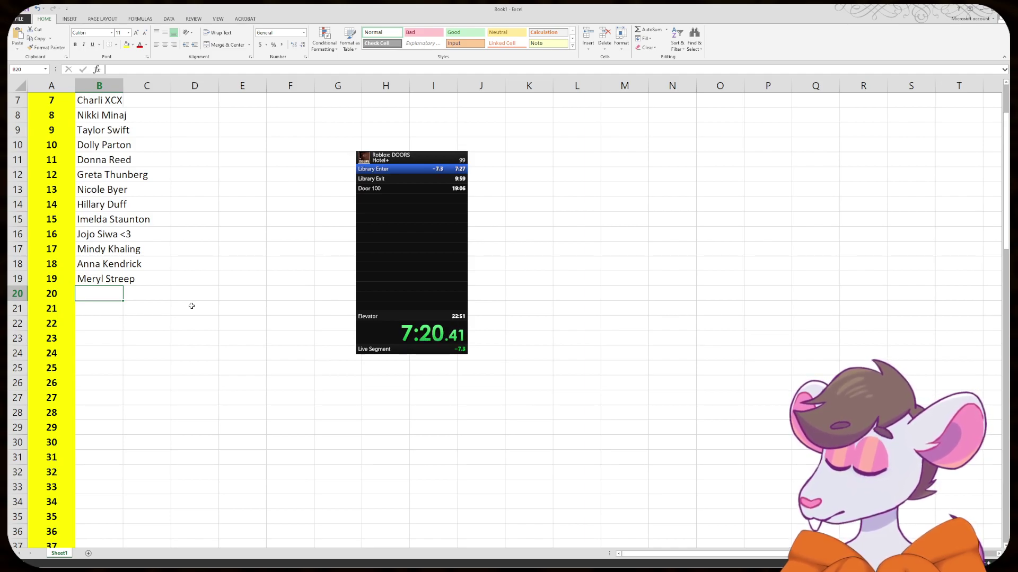
# - Enter Anya Taylor Joy in cell B20
pyautogui.write('Anya Taylor')
pyautogui.press('BackSpace')
pyautogui.press('BackSpace')
pyautogui.press('BackSpace')
pyautogui.write('lor JHoy')
pyautogui.press('BackSpace')
pyautogui.press('BackSpace')
pyautogui.press('BackSpace')
pyautogui.write('oy')
pyautogui.press('Return')
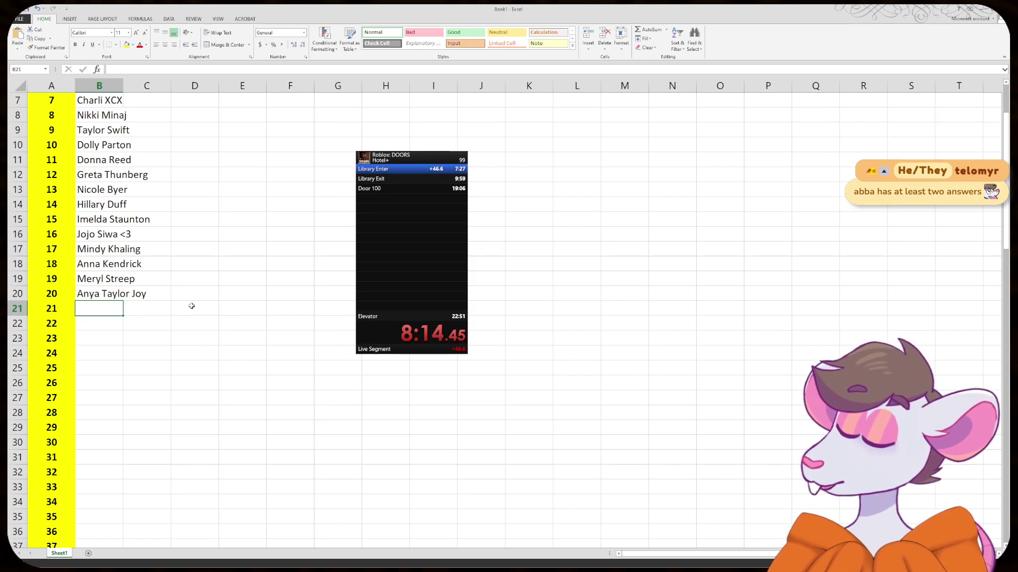
# - Enter Ziwe in cell B21 and Beyonce Knowles in cell B22
pyautogui.write('Ziwe')
pyautogui.press('Return')
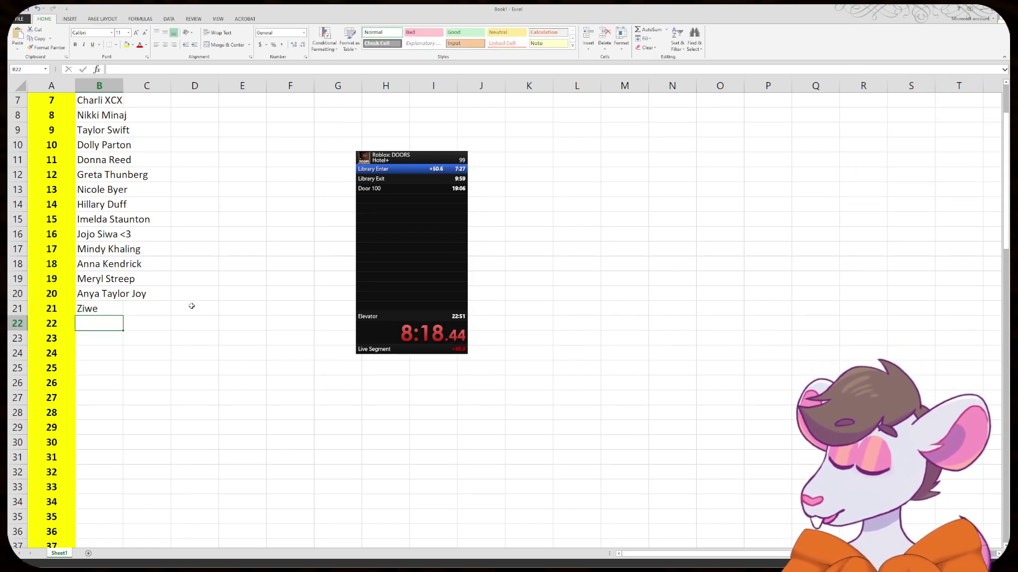
pyautogui.write('Beyoncxe')
pyautogui.press('BackSpace')
pyautogui.press('BackSpace')
pyautogui.write('e')
pyautogui.press('Return')
pyautogui.press('Up')
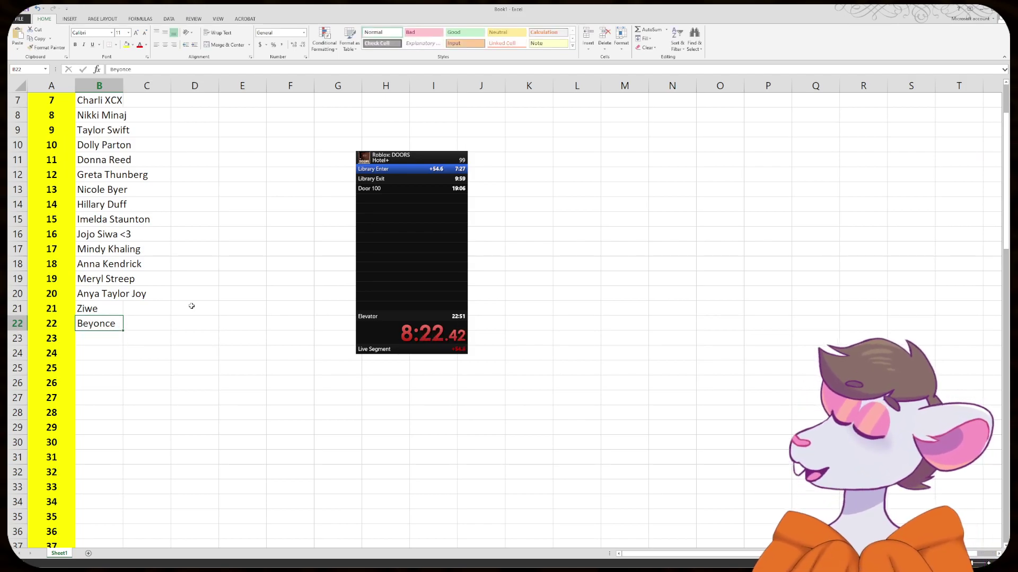
pyautogui.doubleClick(119, 326)
pyautogui.write('Knowles')
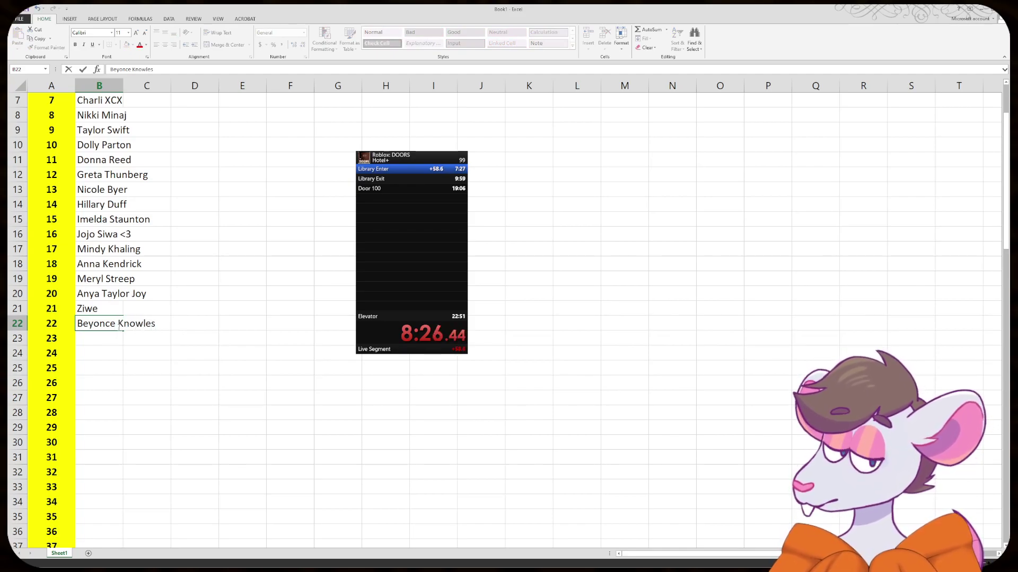
pyautogui.click(97, 337)
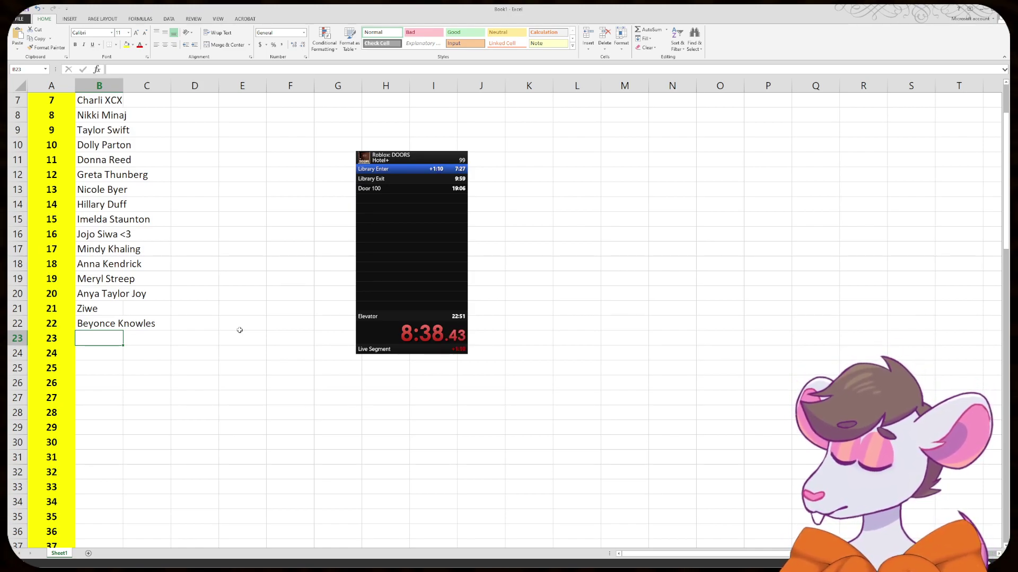
# - Enter Cardi B in cell B23
pyautogui.write('Carly')
pyautogui.press('BackSpace')
pyautogui.press('BackSpace')
pyautogui.write('di ')
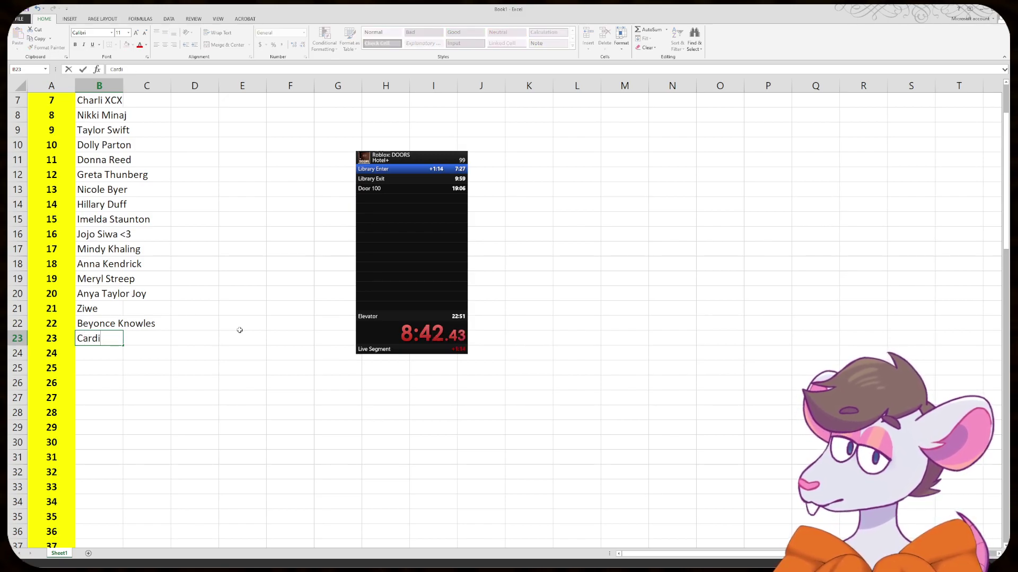
pyautogui.write('B')
pyautogui.press('Return')
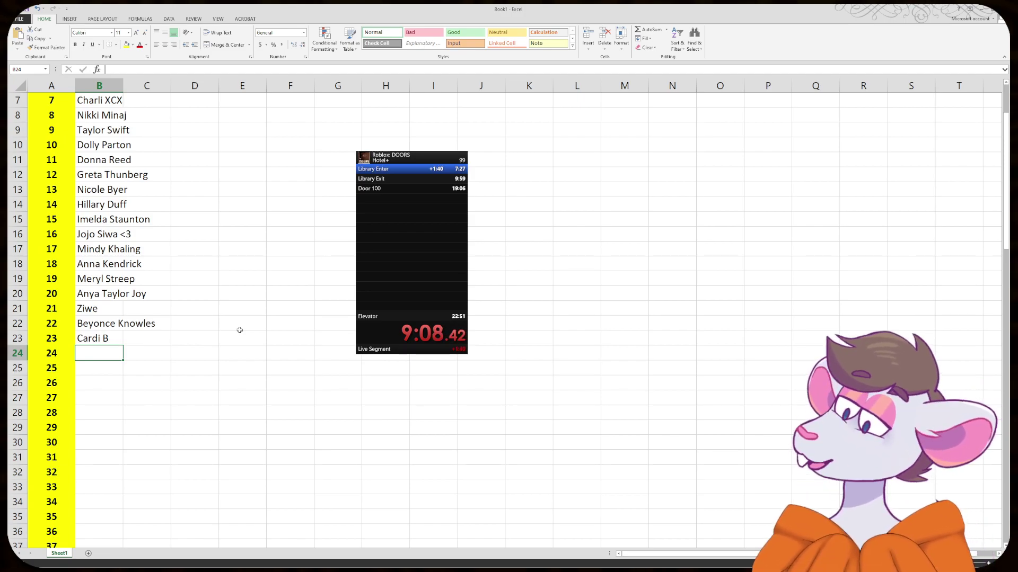
# - Enter Wendy Williams in cell B24
pyautogui.scroll(-3, 239, 330)
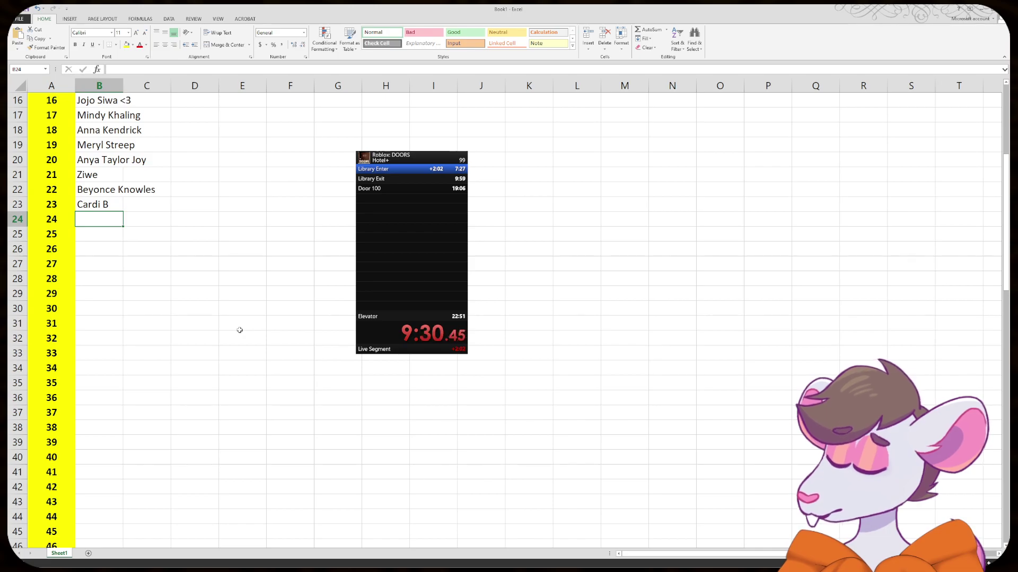
pyautogui.write('Wendy Williams')
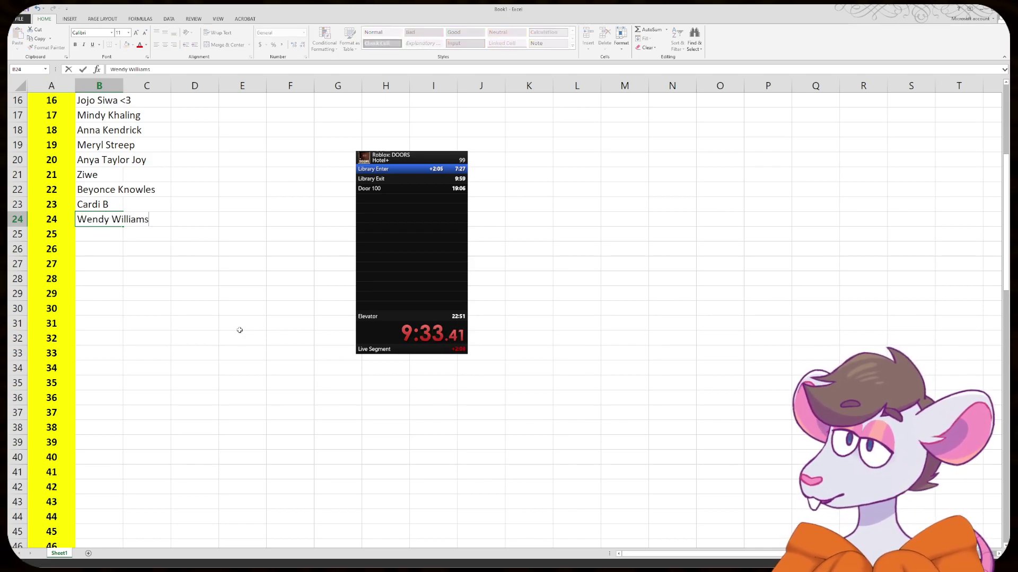
pyautogui.press('Return')
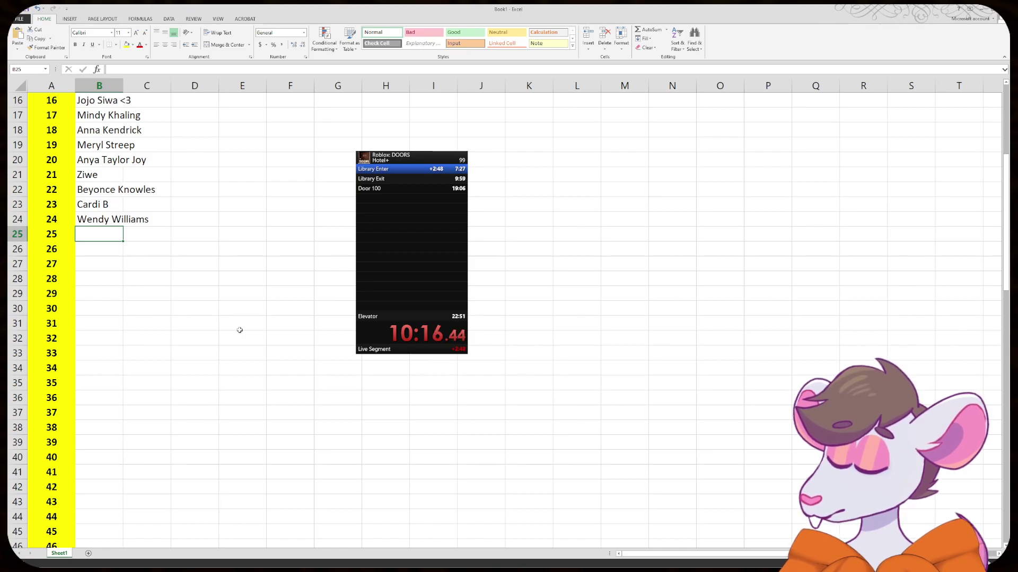
# - Enter Carrie Underwood in cell B25
pyautogui.write('Carrie Underwood')
pyautogui.press('BackSpace')
pyautogui.press('BackSpace')
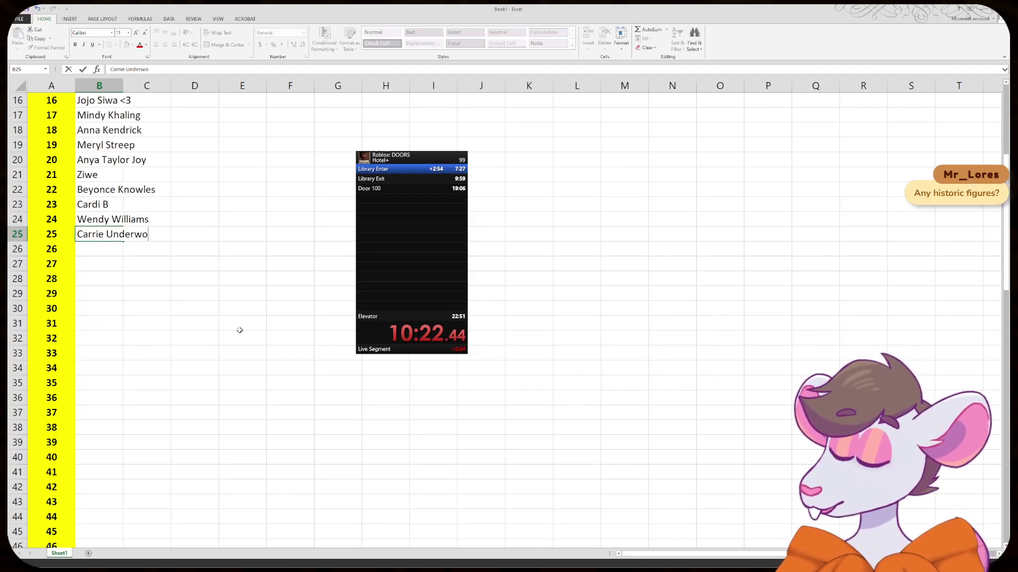
pyautogui.write('od')
pyautogui.press('Return')
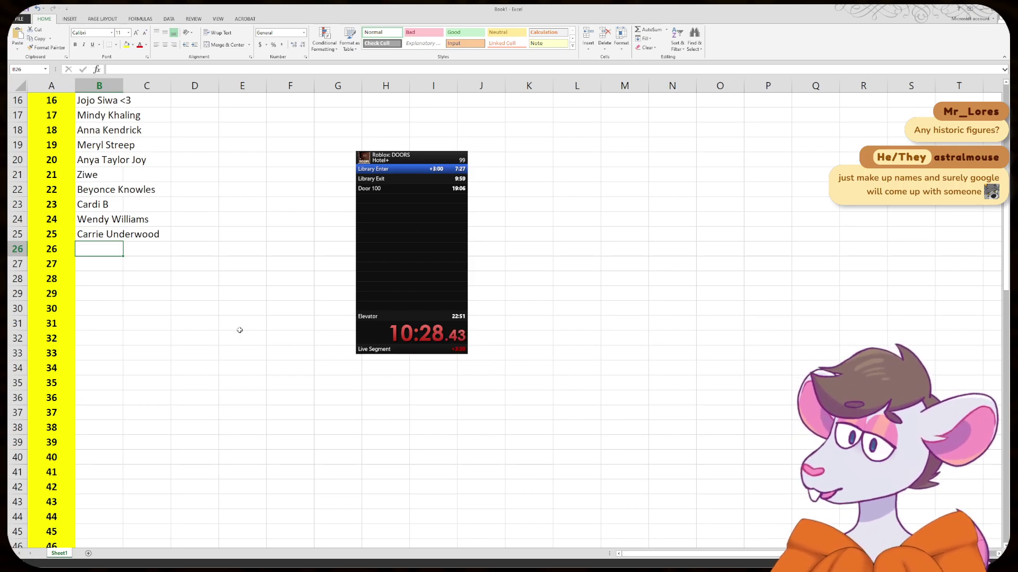
# - Review the names already listed from row 1 down and enter Anne Frank in cell B26
pyautogui.scroll(5, 240, 330)
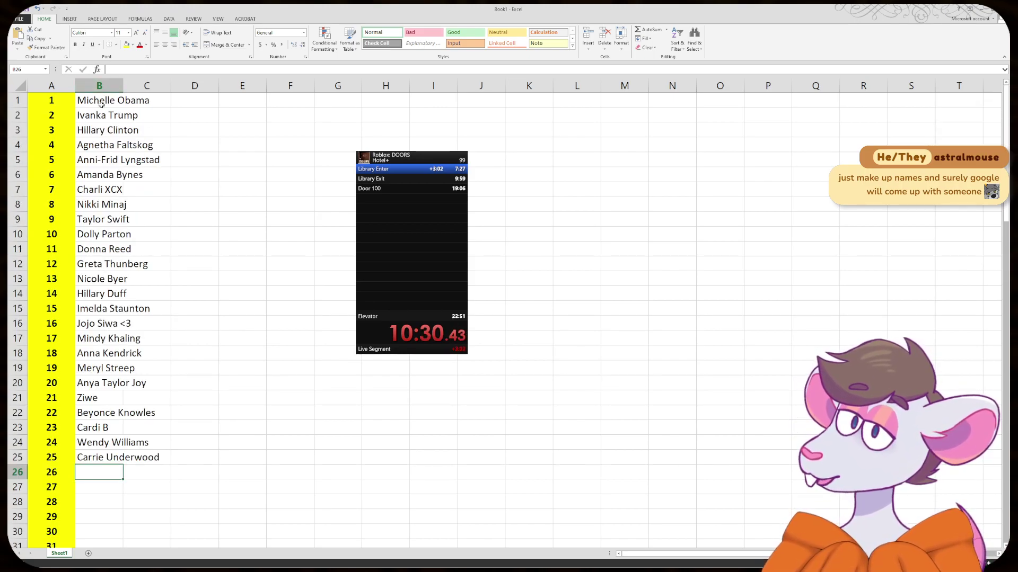
pyautogui.scroll(-4, 197, 218)
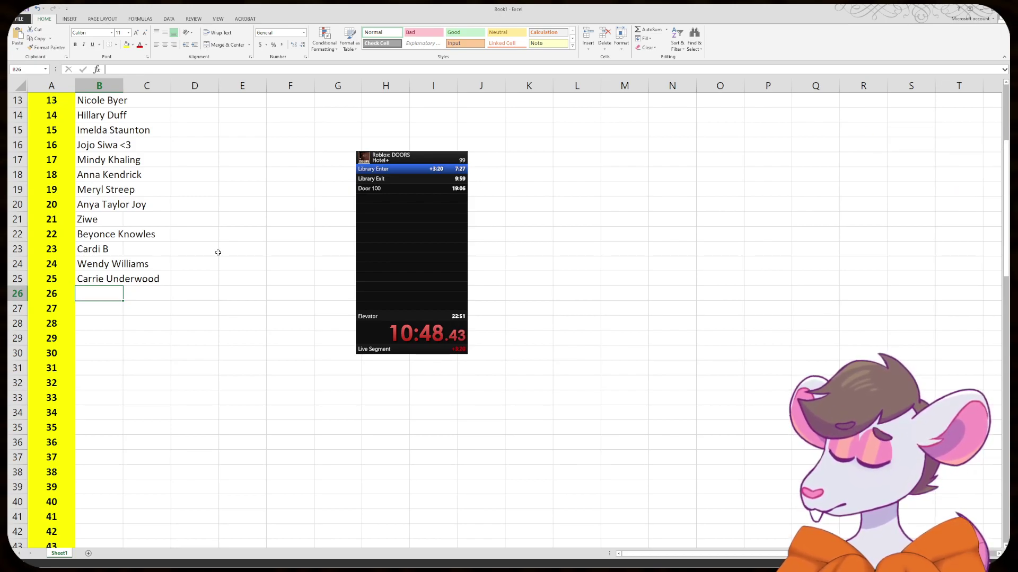
pyautogui.write('Anne Frank')
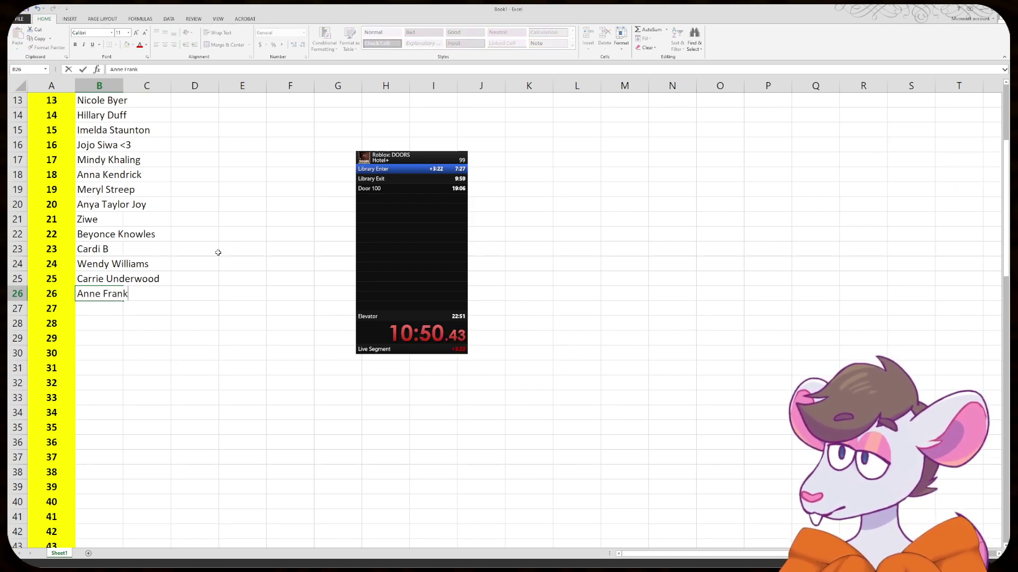
pyautogui.press('Return')
# - Enter Joan of Arc in cell B27 and Hatshepsut in cell B28
pyautogui.scroll(-5, 218, 252)
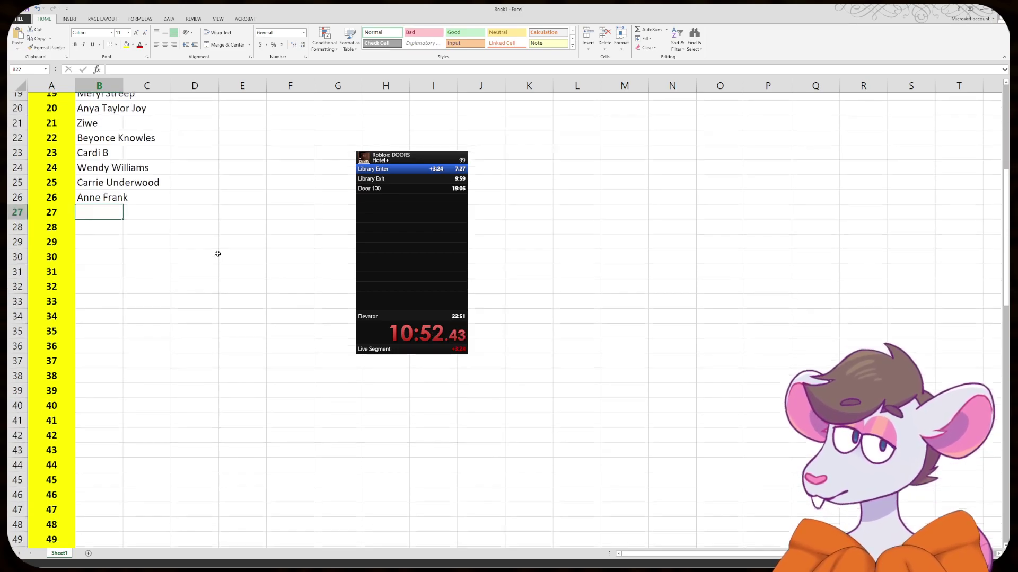
pyautogui.scroll(1, 217, 252)
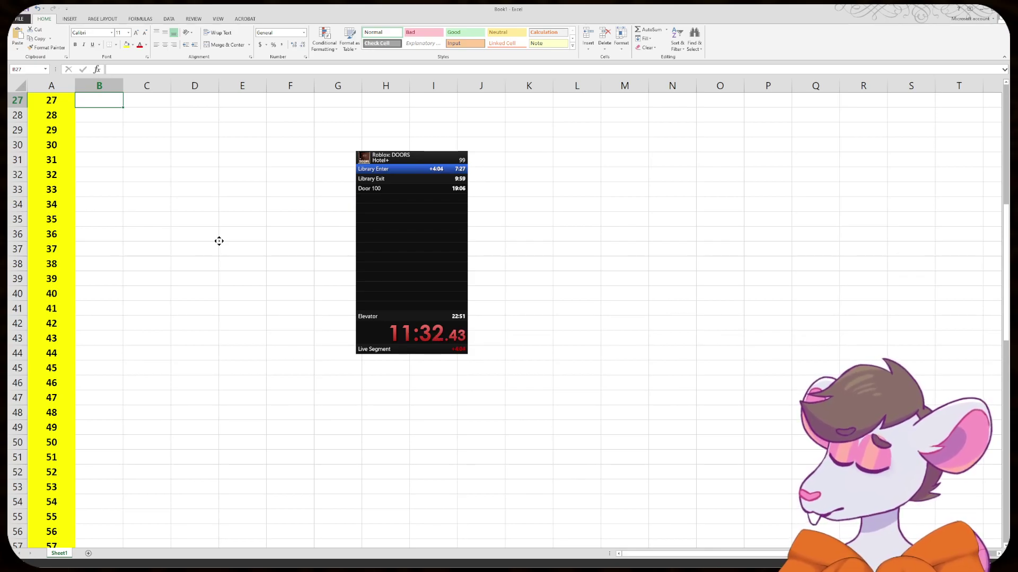
pyautogui.press('F2')
pyautogui.write('Joan of Arc')
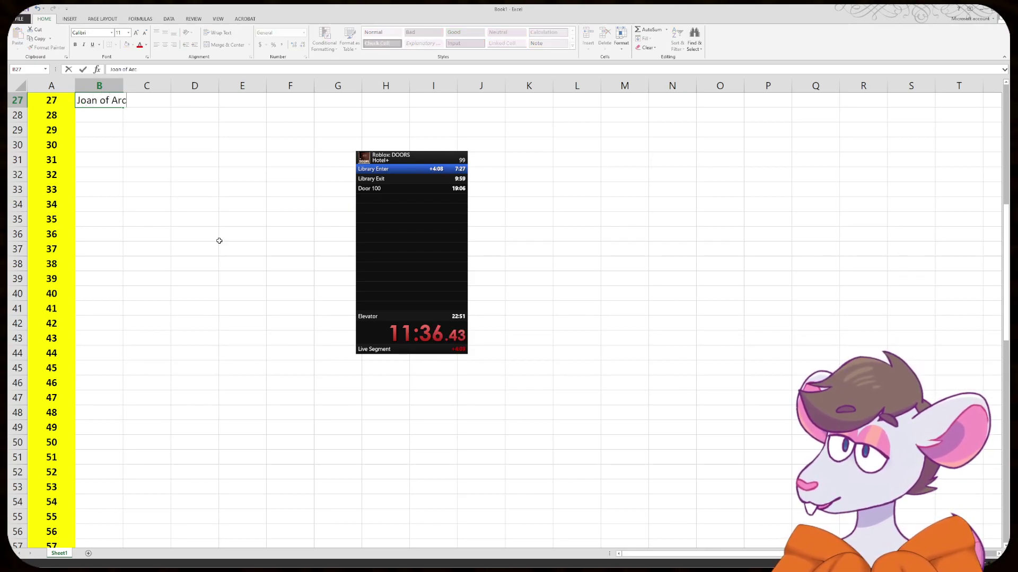
pyautogui.press('Return')
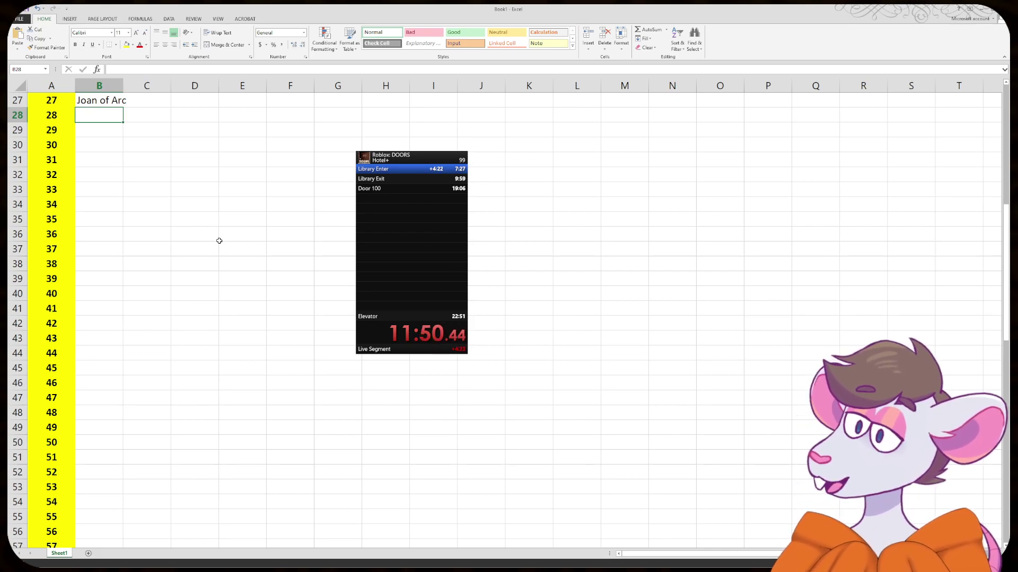
pyautogui.write('Hatshepsut')
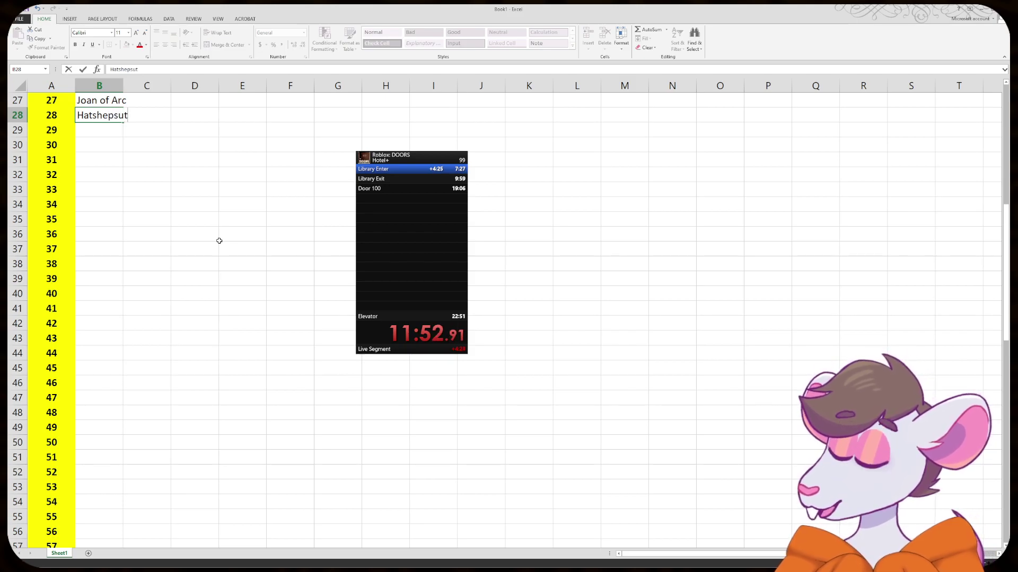
pyautogui.press('Return')
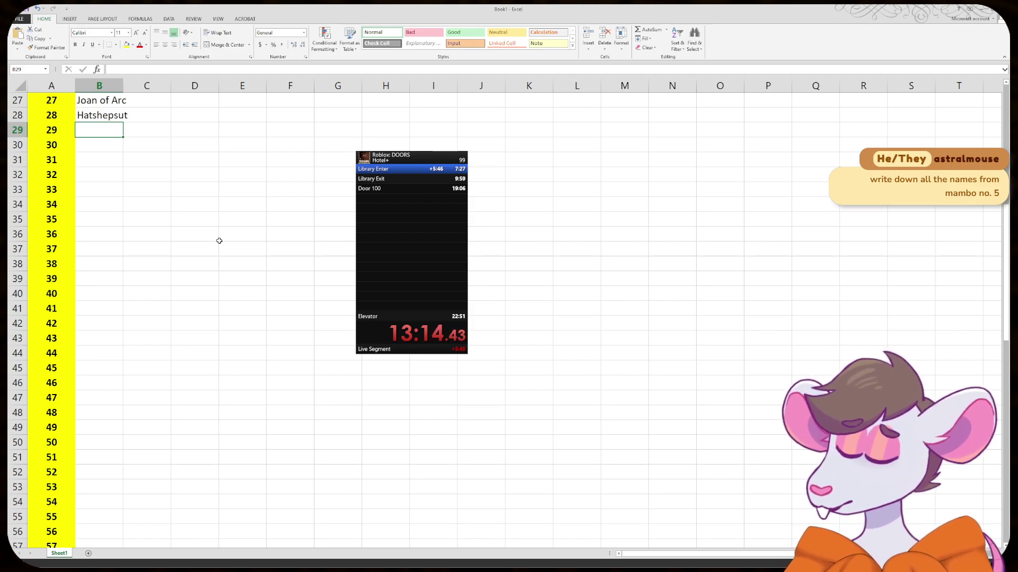
# - Enter Amelia Airheart in cell B29
pyautogui.write('Amelia ')
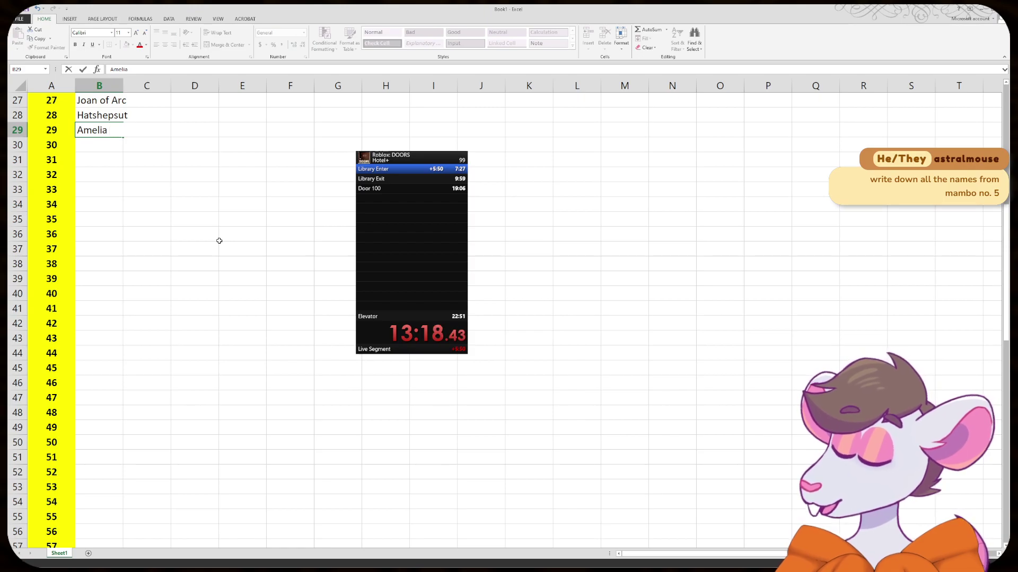
pyautogui.write('Earhe')
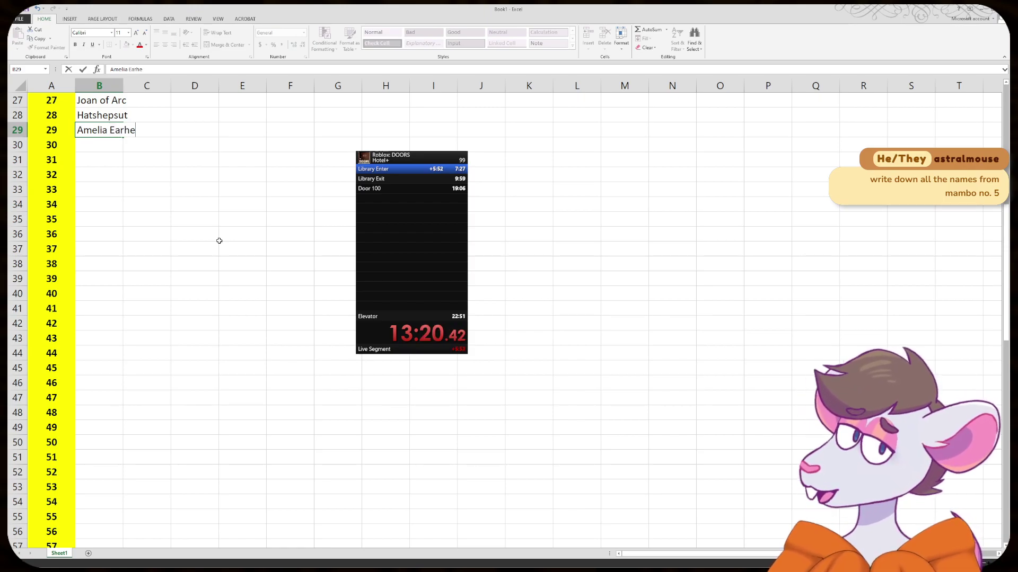
pyautogui.press('BackSpace')
pyautogui.press('BackSpace')
pyautogui.press('BackSpace')
pyautogui.press('BackSpace')
pyautogui.write('Airheart')
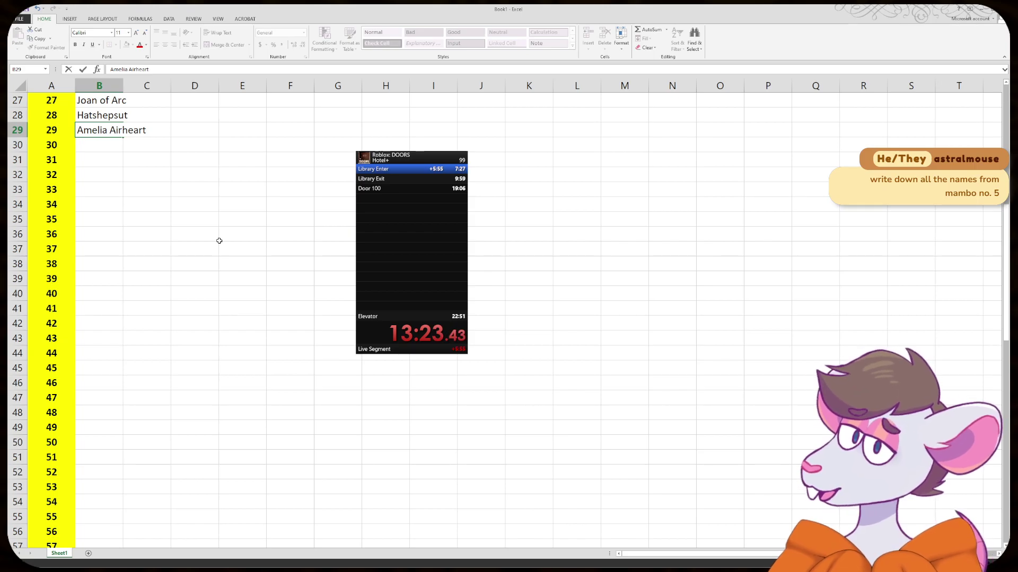
pyautogui.press('Return')
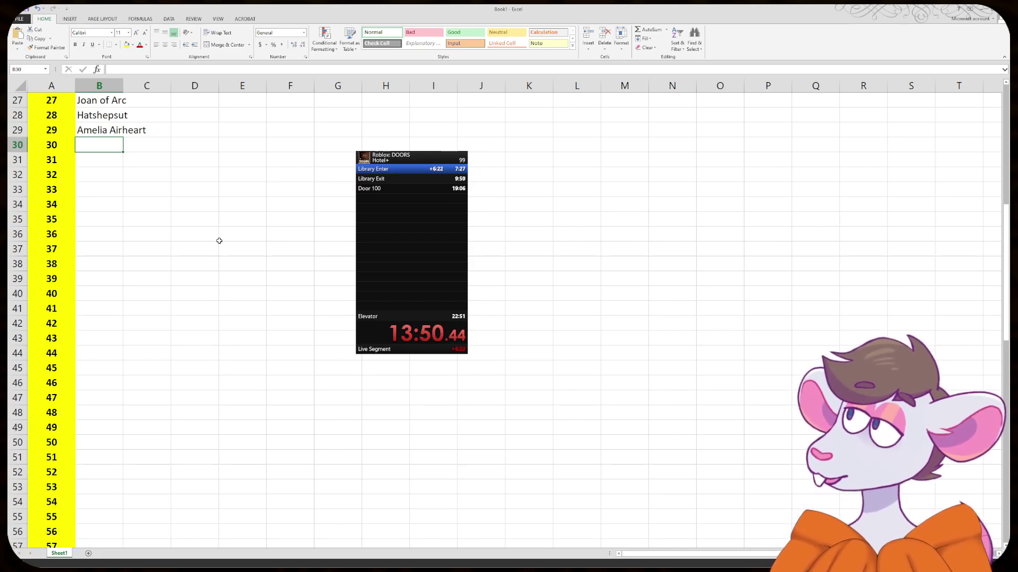
# - Enter Amanda Seyfried in cell B30
pyautogui.write('Ama')
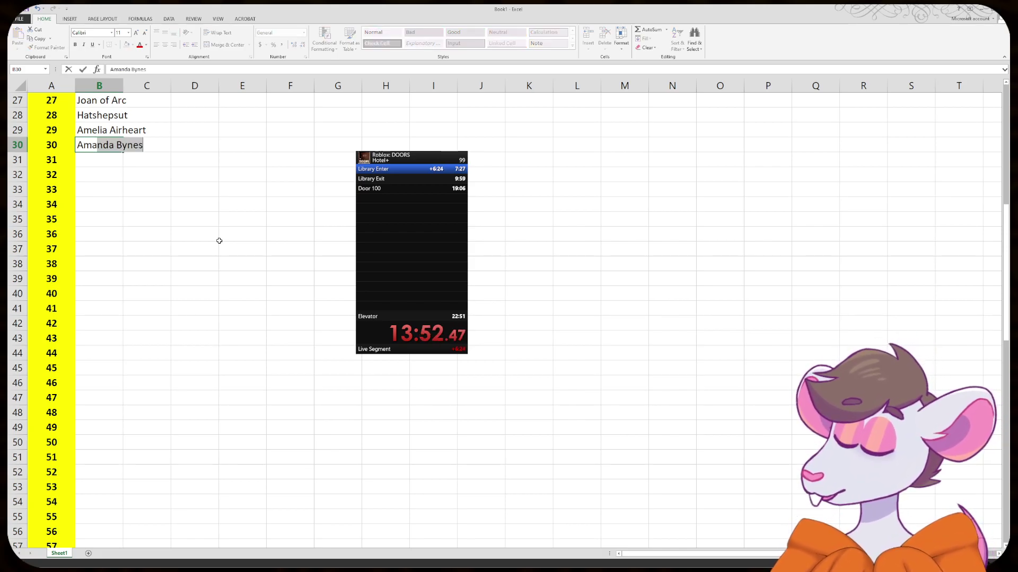
pyautogui.write('nda Seyfried')
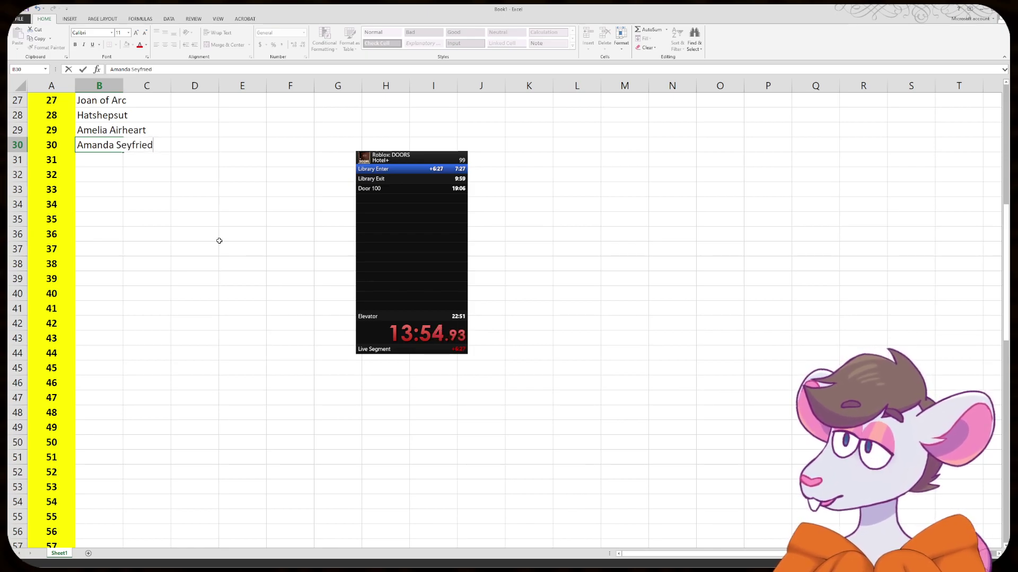
pyautogui.press('Return')
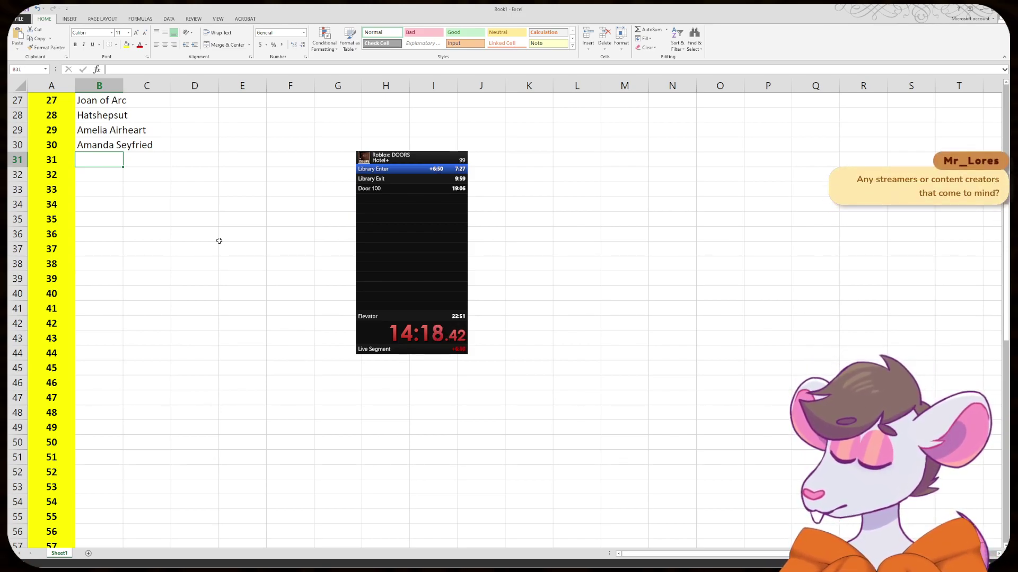
# - Switch to the browser, shrink the challenge rules image to read the full list of rules, and return to the Excel worksheet
pyautogui.hotkey('alt', 'Tab')
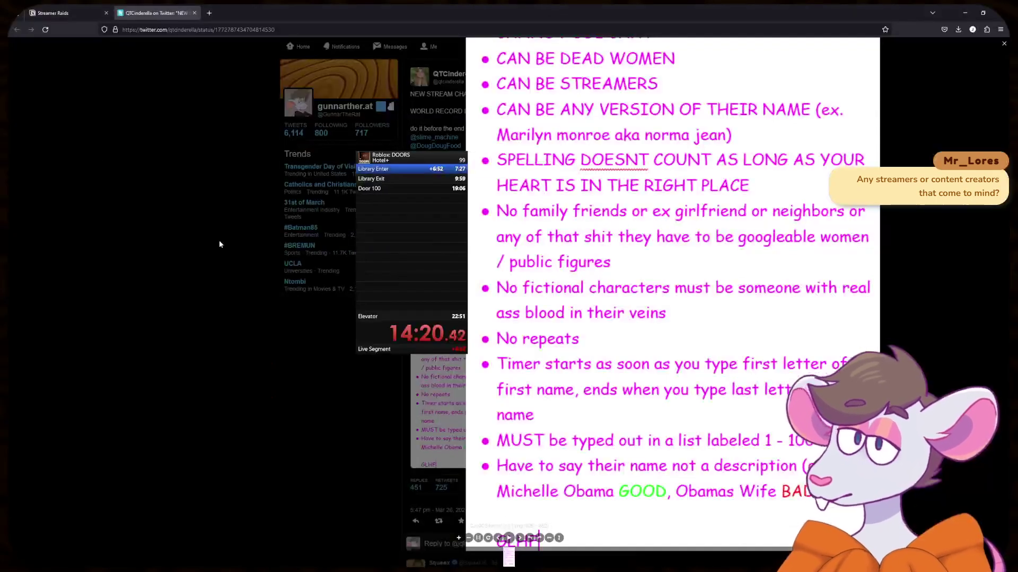
pyautogui.scroll(-2, 569, 220)
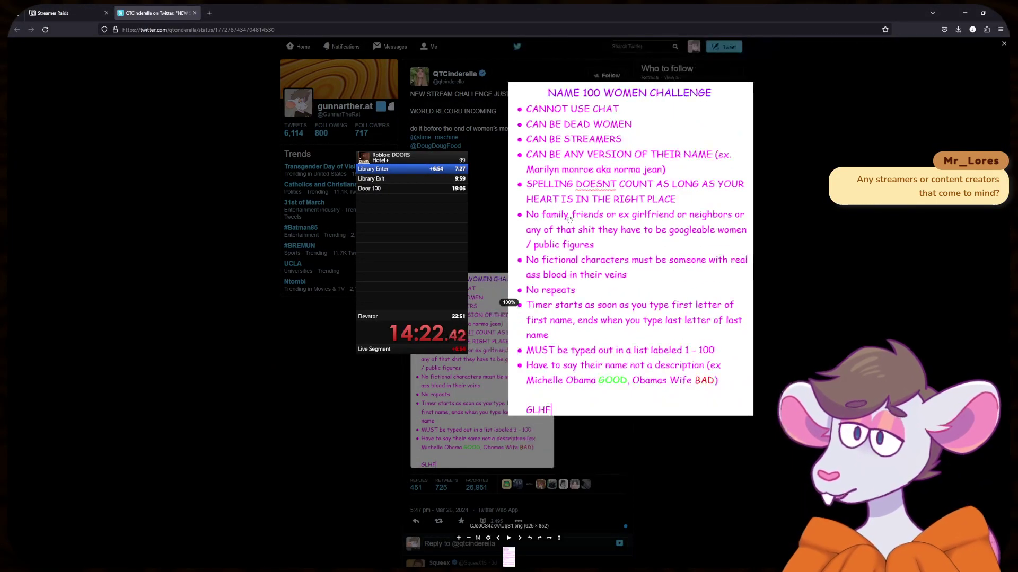
pyautogui.hotkey('alt', 'Tab')
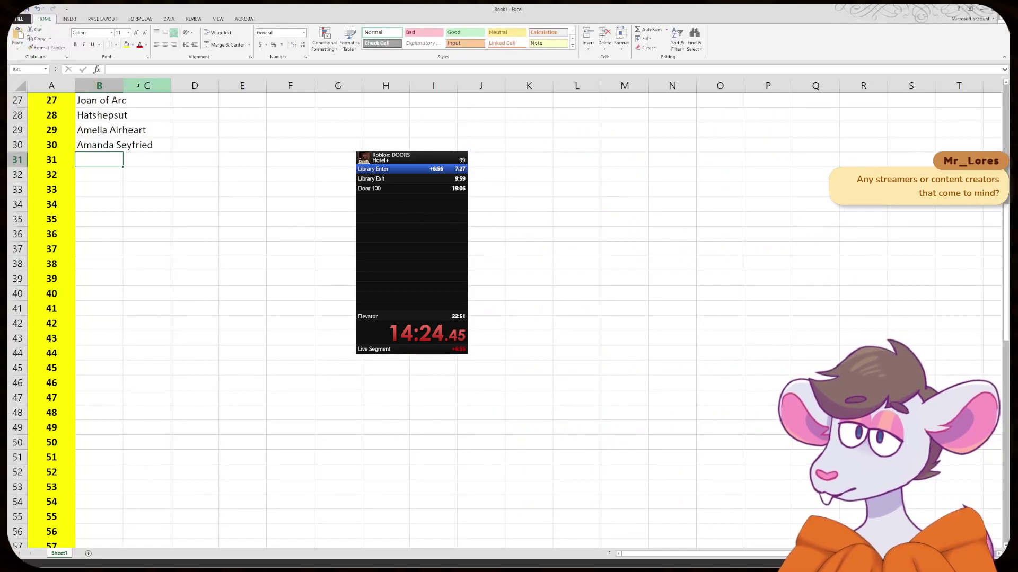
# - Enter Nancy Pelosi in cell B31, then move the timer window off the cells up over the ribbon and return to cell B32
pyautogui.click(147, 204)
pyautogui.click(111, 165)
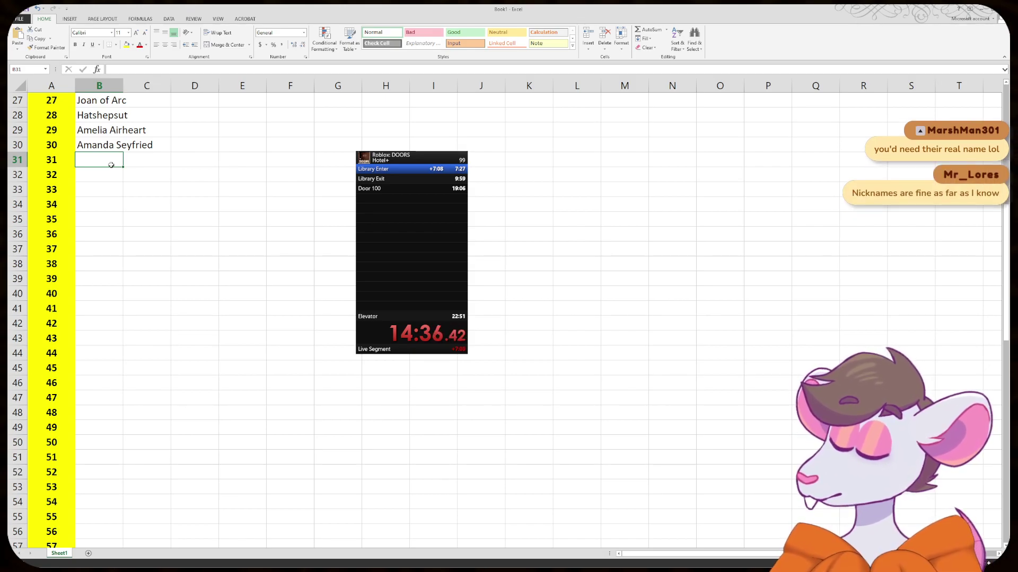
pyautogui.write('Nancy O')
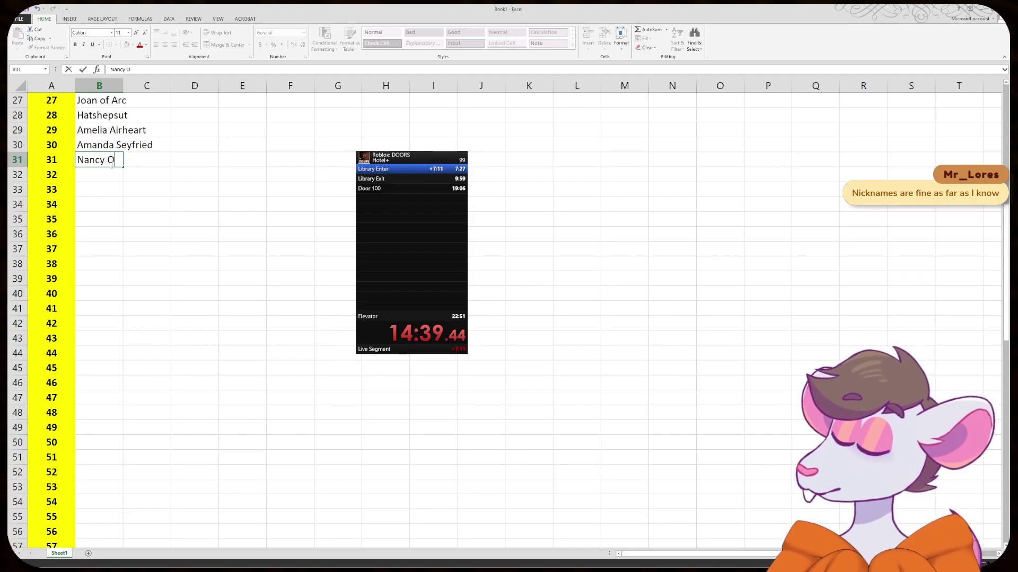
pyautogui.press('BackSpace')
pyautogui.write('Pelosi')
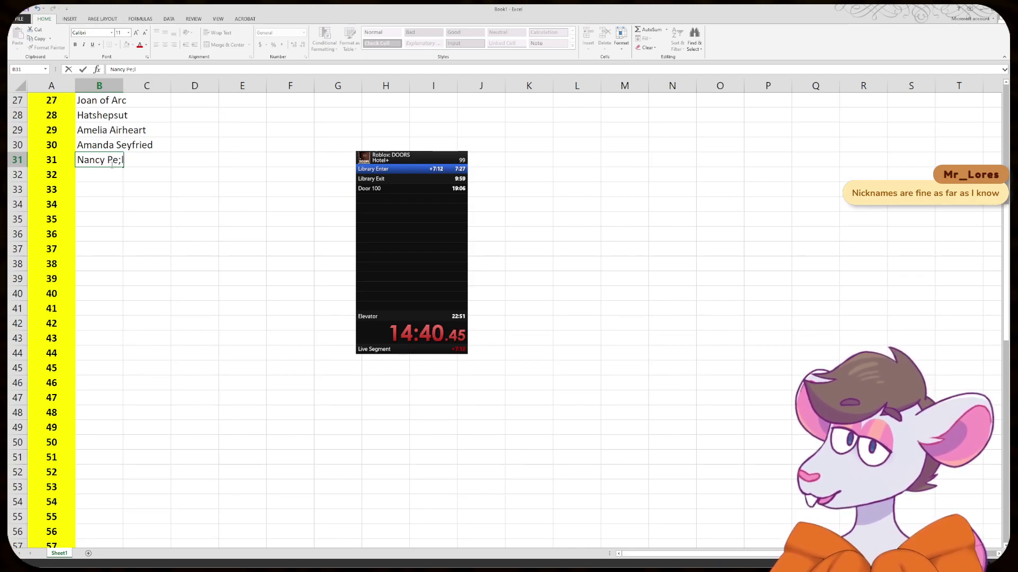
pyautogui.press('Return')
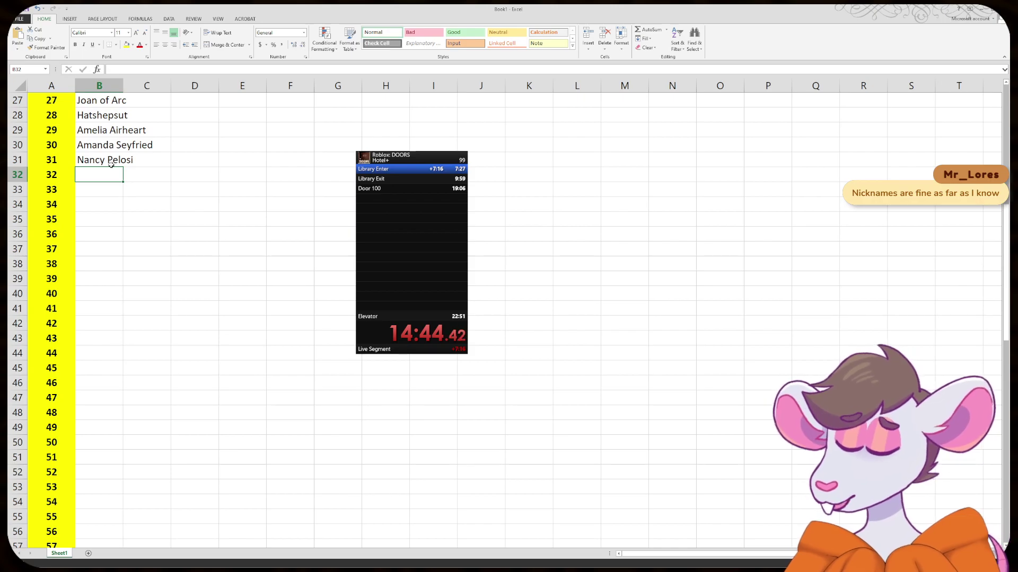
pyautogui.moveTo(378, 221); pyautogui.dragTo(312, 6)
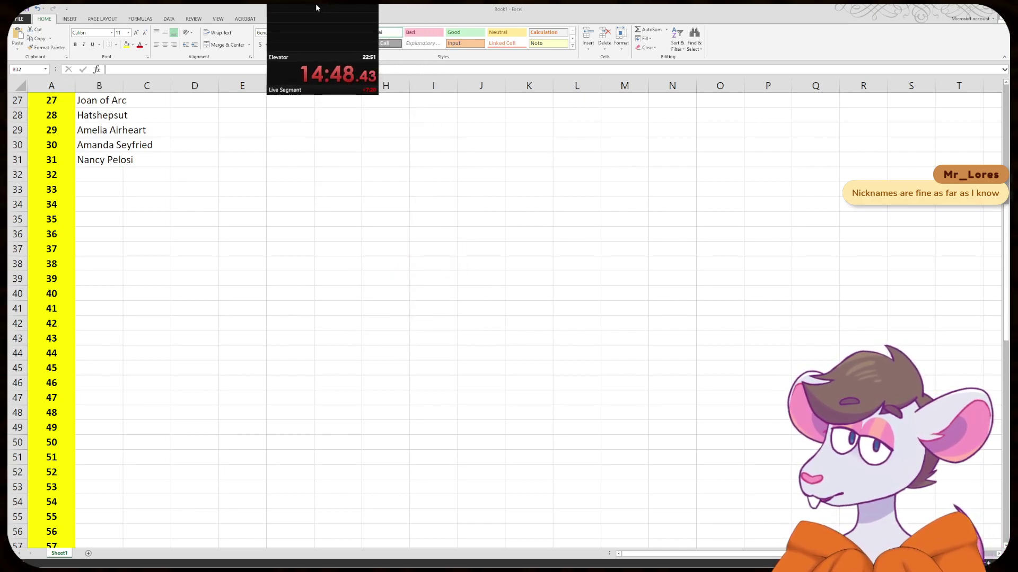
pyautogui.click(110, 180)
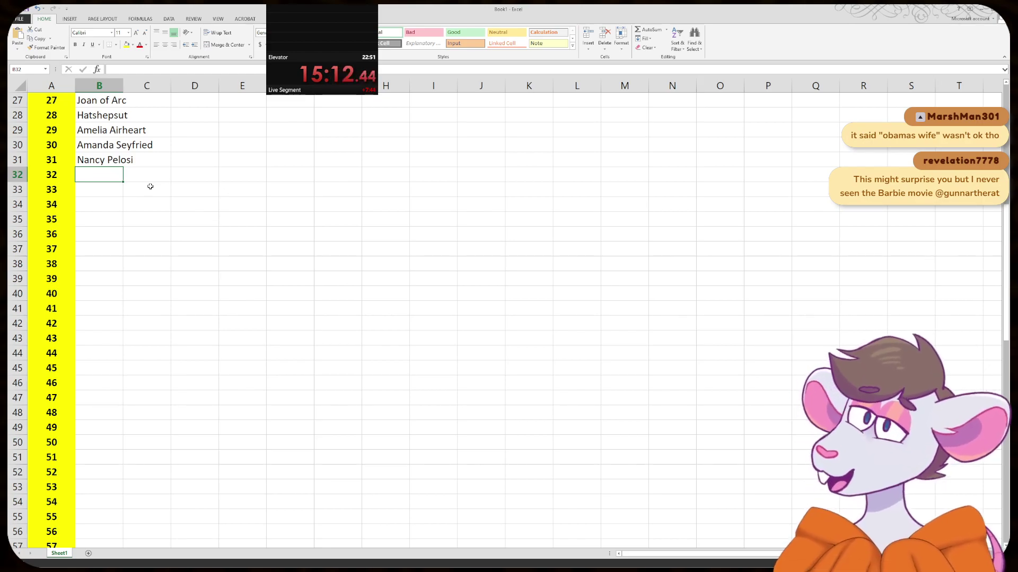
pyautogui.write('Soar')
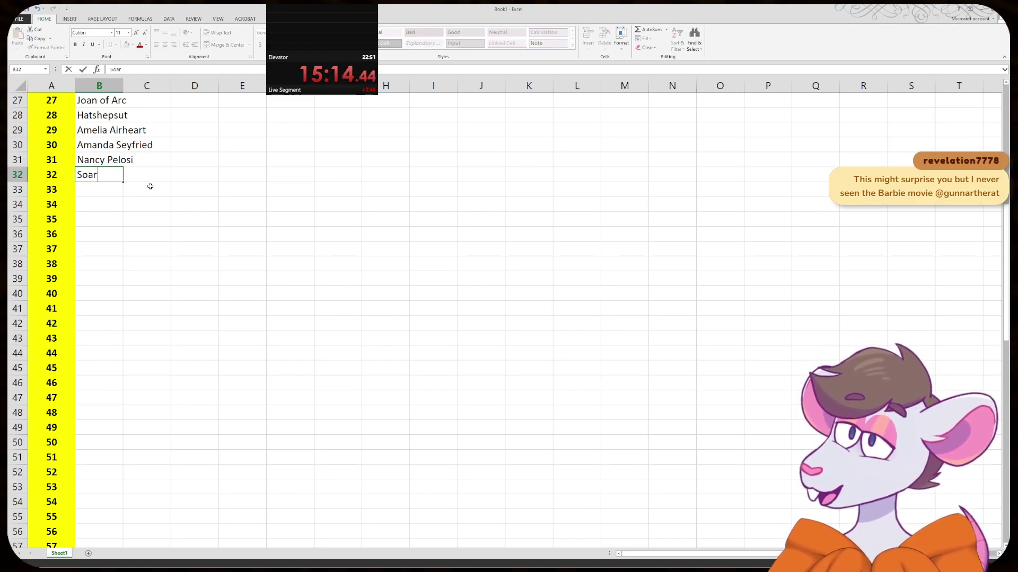
pyautogui.write('se')
pyautogui.press('BackSpace')
pyautogui.press('BackSpace')
pyautogui.press('BackSpace')
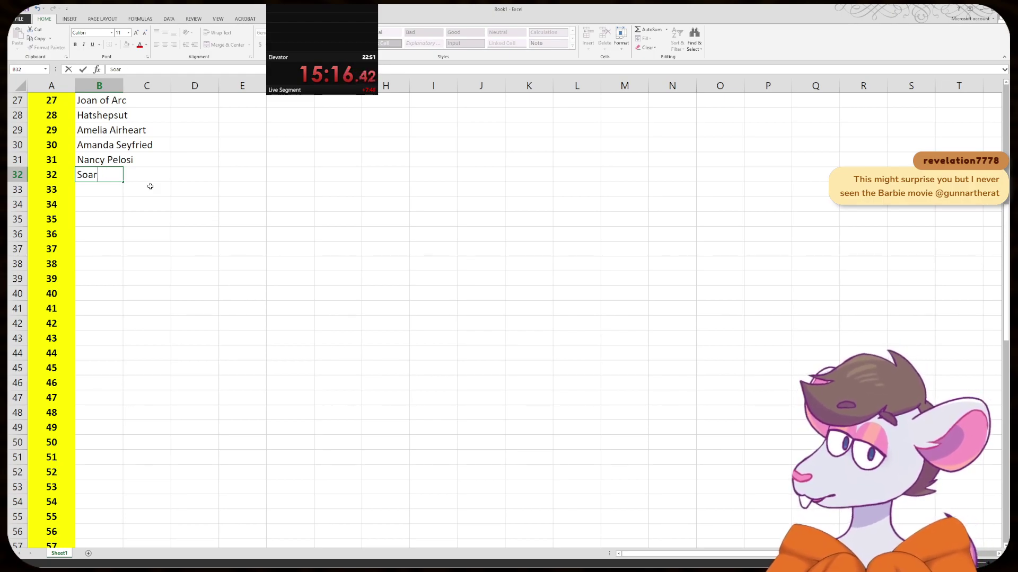
pyautogui.press('BackSpace')
pyautogui.press('BackSpace')
pyautogui.press('BackSpace')
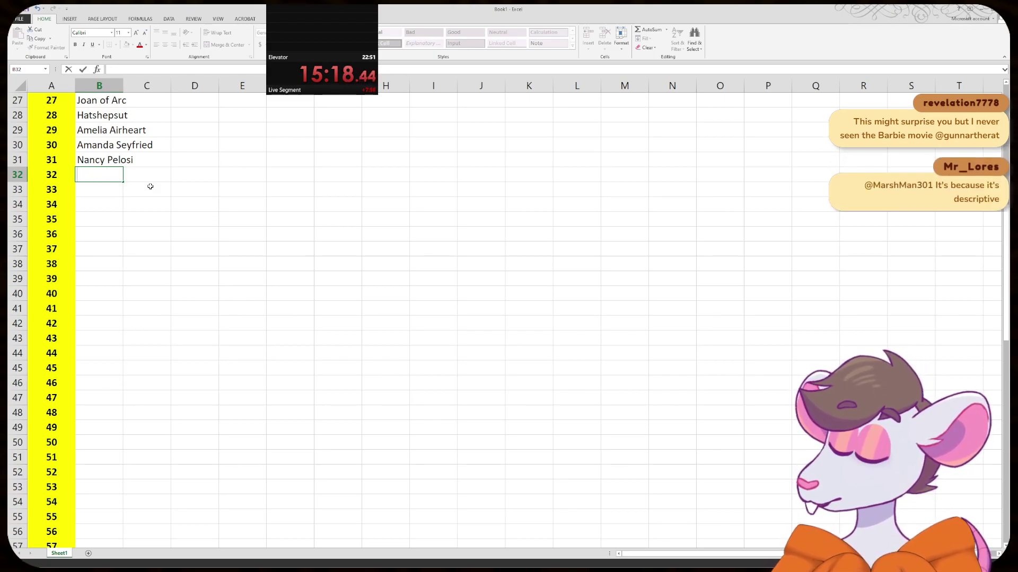
pyautogui.write('Si')
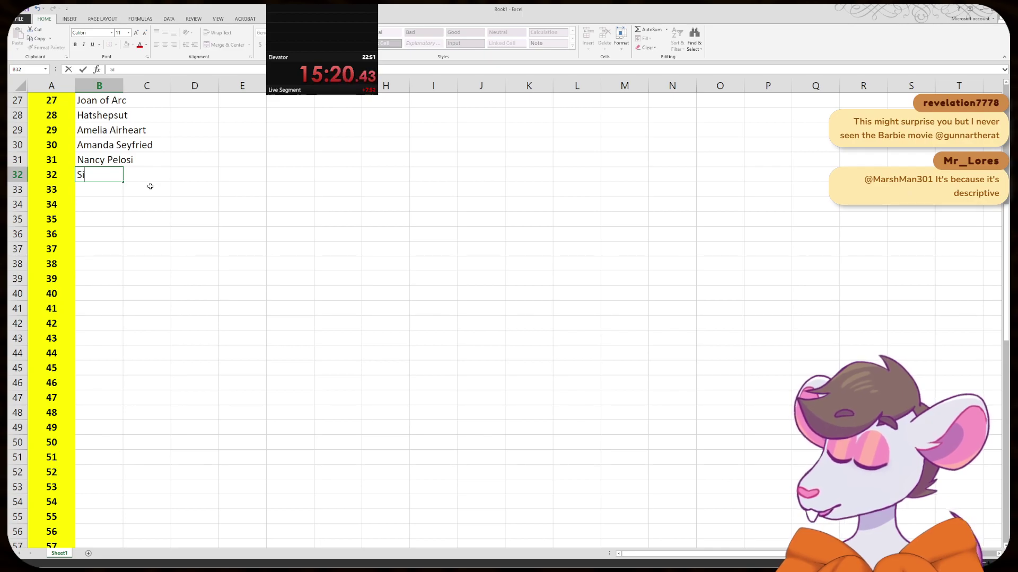
pyautogui.write('err')
pyautogui.press('BackSpace')
pyautogui.press('BackSpace')
pyautogui.press('BackSpace')
pyautogui.press('BackSpace')
pyautogui.press('BackSpace')
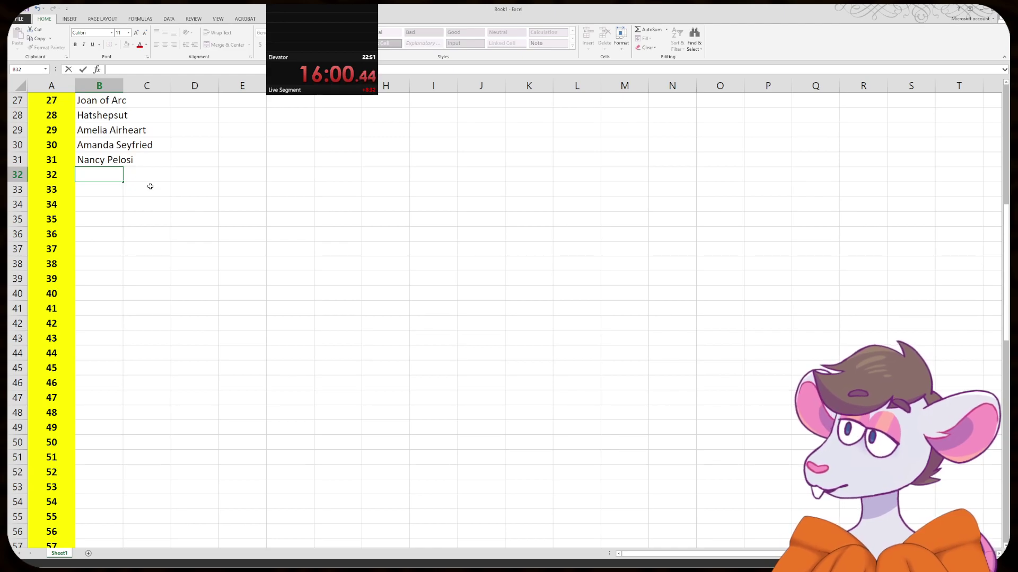
# - Switch to the browser, reread the Name 100 Women Challenge rules, and return to the Excel worksheet
pyautogui.hotkey('alt', 'Tab')
pyautogui.hotkey('alt', 'Tab')
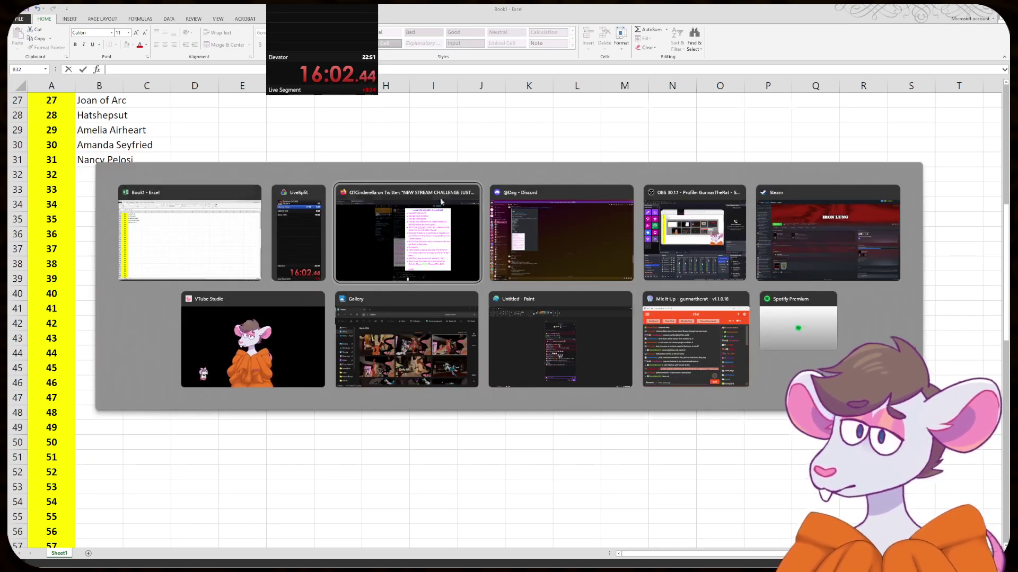
pyautogui.scroll(4, 579, 292)
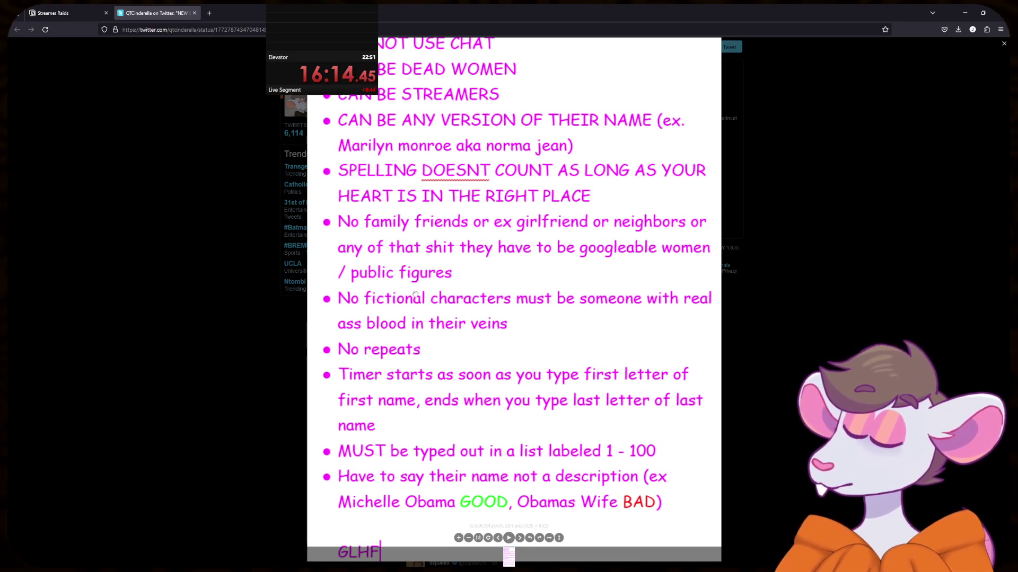
pyautogui.hotkey('alt', 'Tab')
# - Enter Ruth Bader Ginsberg in cell B32 and Angelica Schuyler in cell B33
pyautogui.write('R')
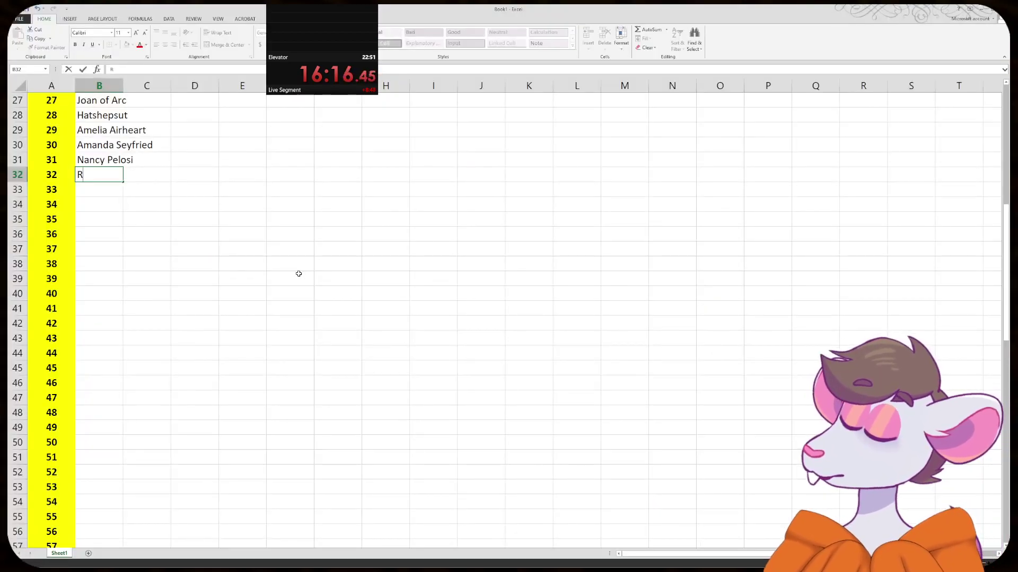
pyautogui.write('uth Bader G')
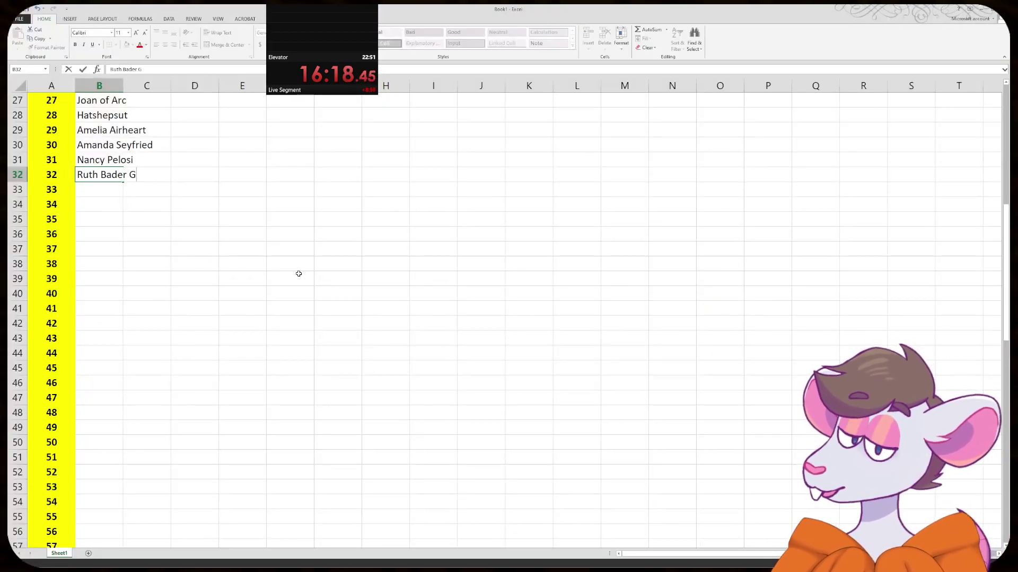
pyautogui.write('insberg')
pyautogui.press('Return')
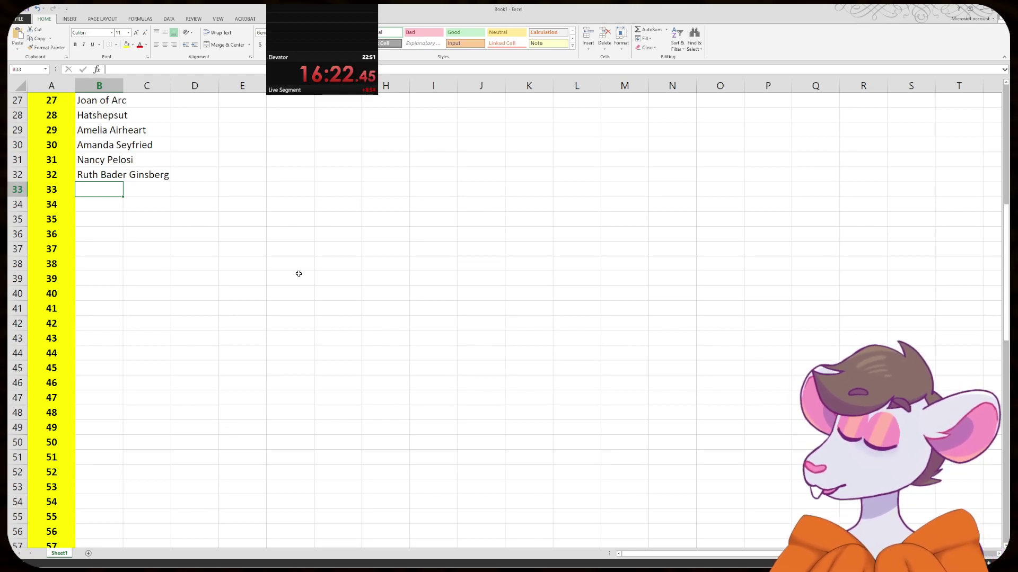
pyautogui.write('Angelic')
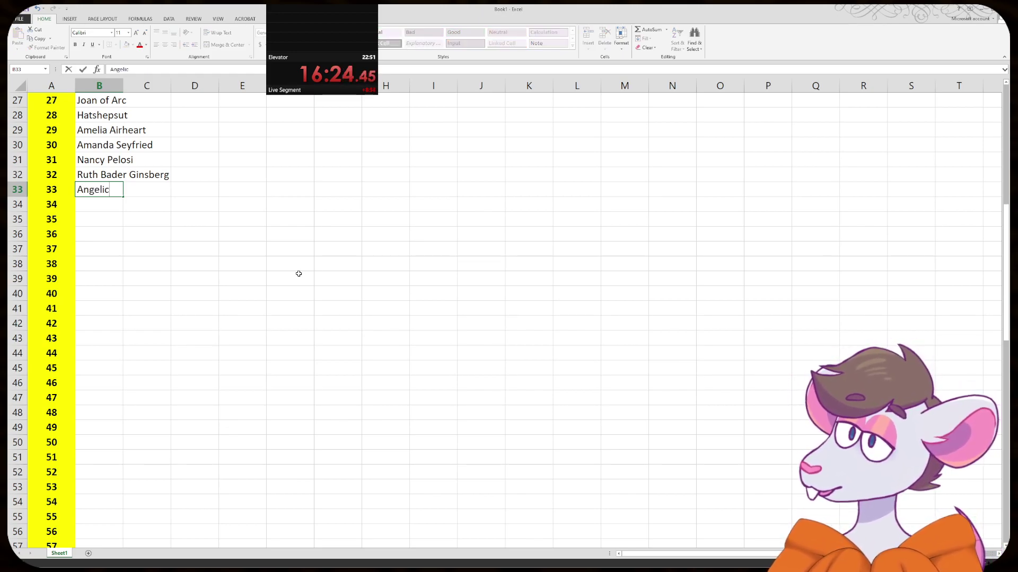
pyautogui.write('a Schuyler')
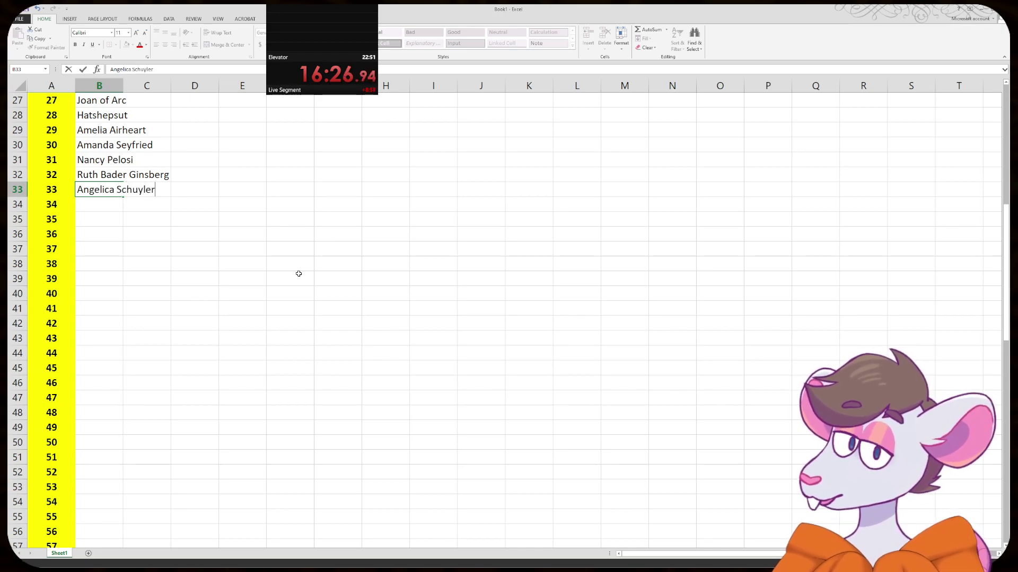
pyautogui.press('Return')
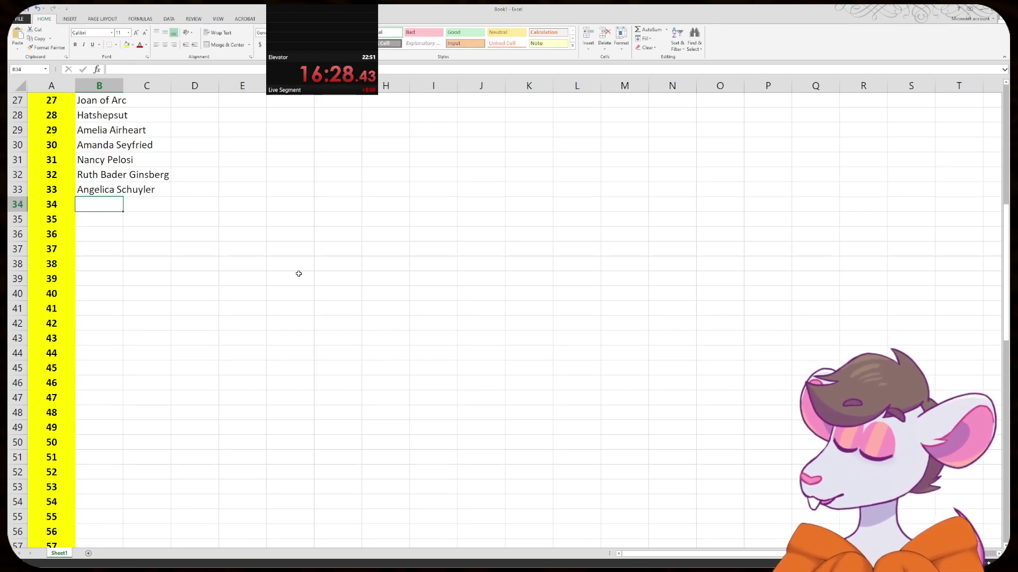
pyautogui.write('Elosia')
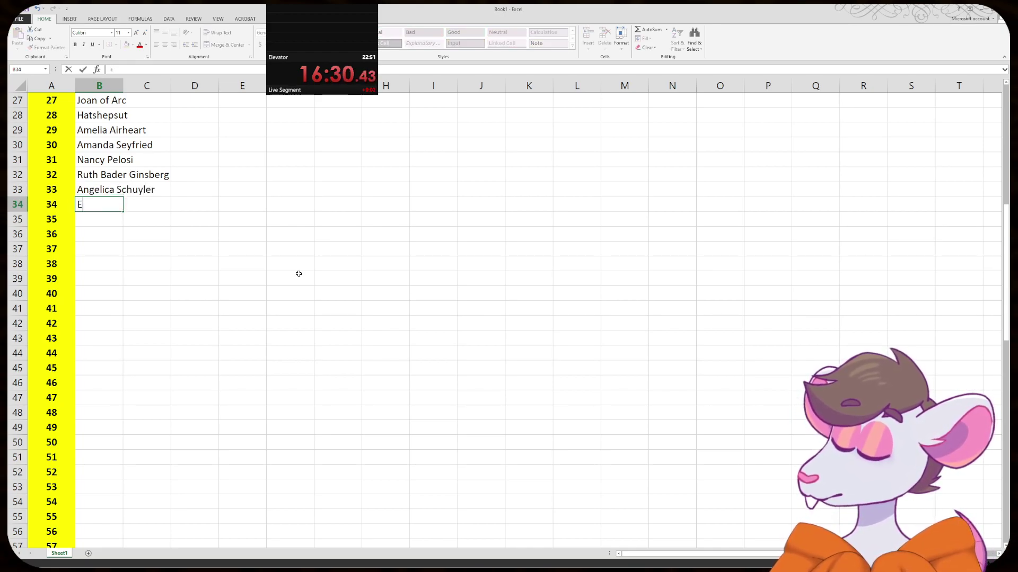
pyautogui.press('BackSpace')
pyautogui.press('BackSpace')
pyautogui.press('BackSpace')
pyautogui.press('BackSpace')
pyautogui.write('oisa')
pyautogui.press('BackSpace')
pyautogui.press('BackSpace')
pyautogui.press('BackSpace')
pyautogui.press('BackSpace')
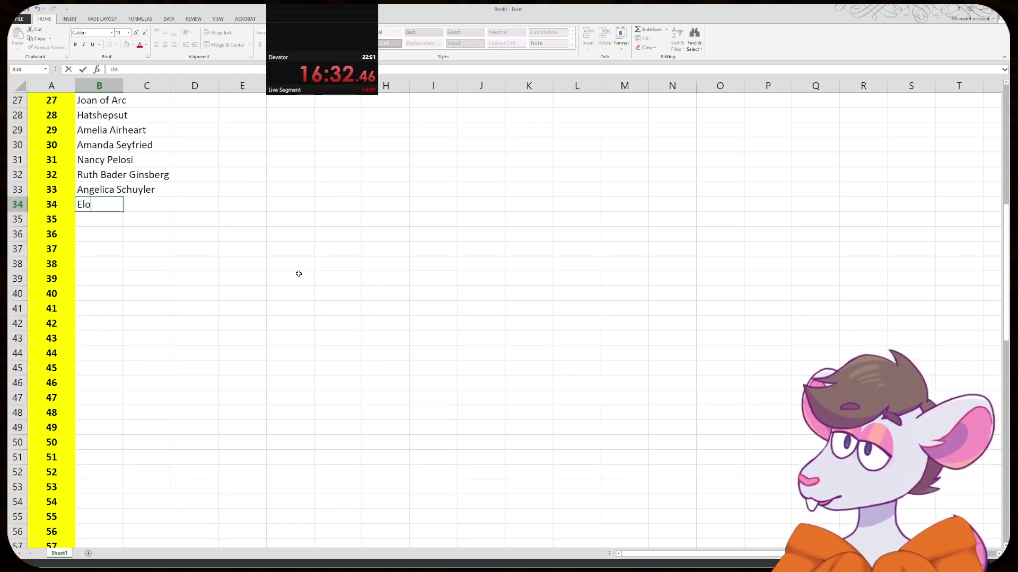
pyautogui.write('isa Schuyler')
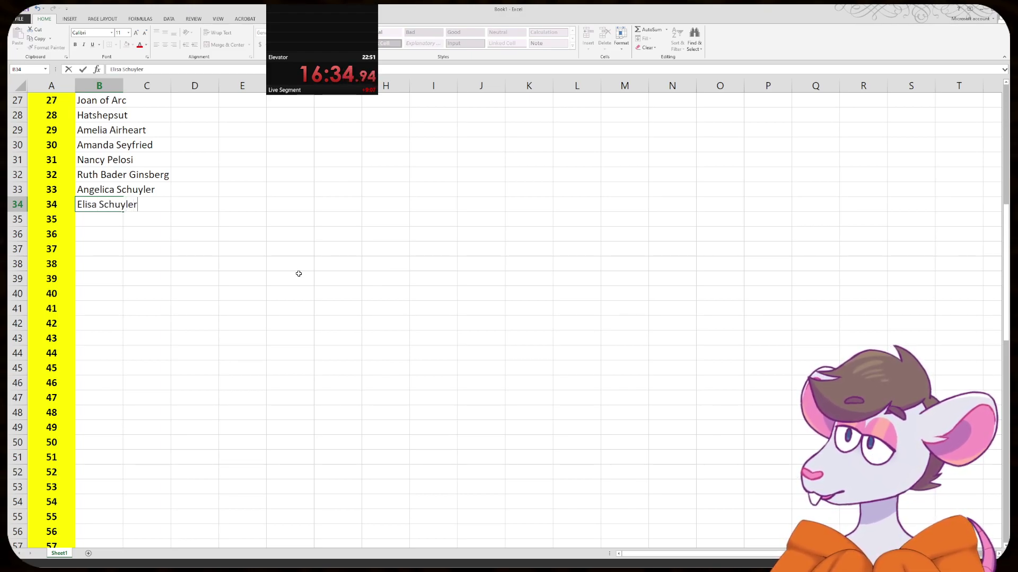
pyautogui.press('Return')
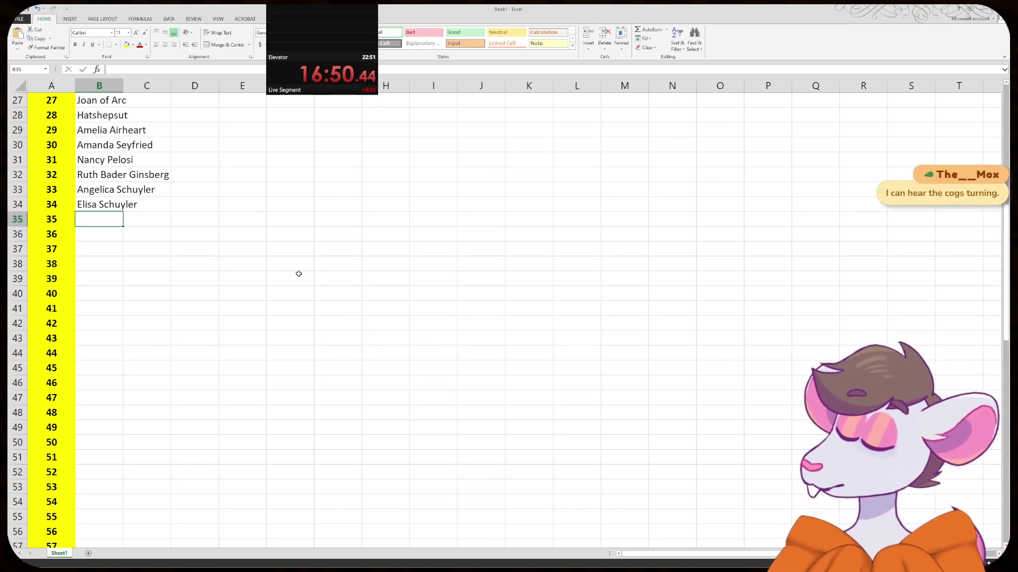
# - Enter Peggy Schuyler in cell B35
pyautogui.write('Peg')
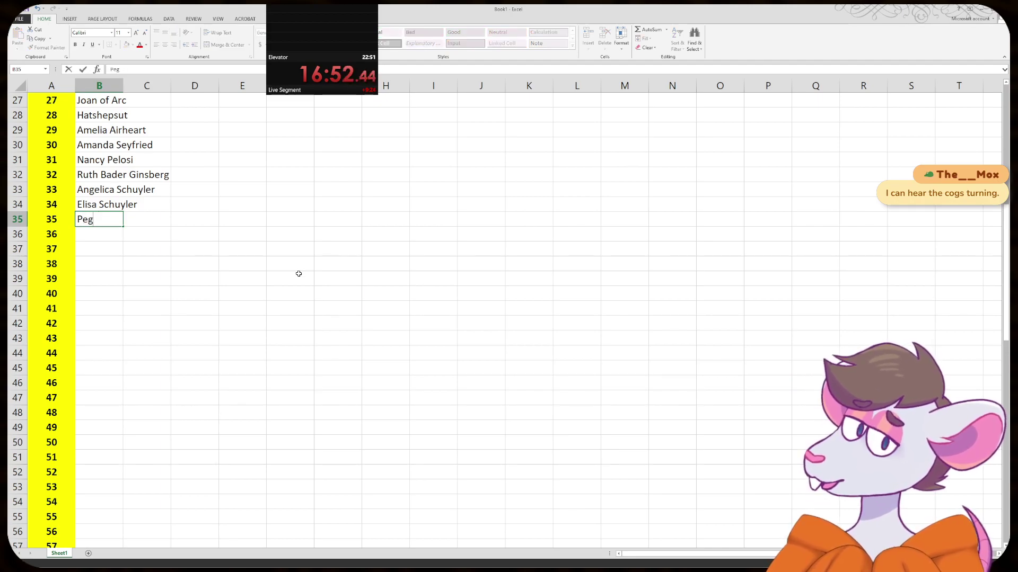
pyautogui.write('gy Schuy')
pyautogui.press('BackSpace')
pyautogui.write('uy;er')
pyautogui.press('BackSpace')
pyautogui.press('BackSpace')
pyautogui.write('ler')
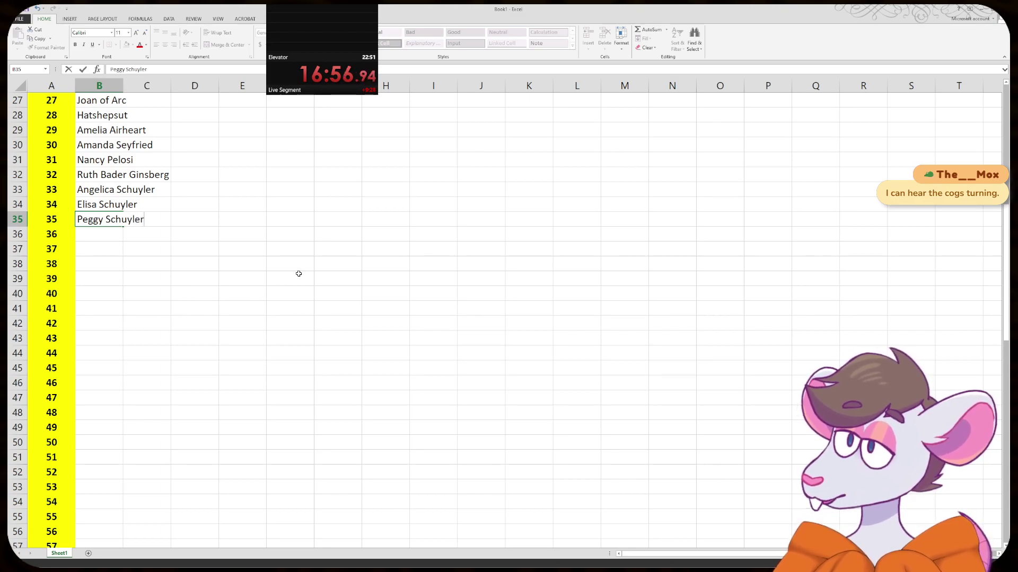
pyautogui.press('Return')
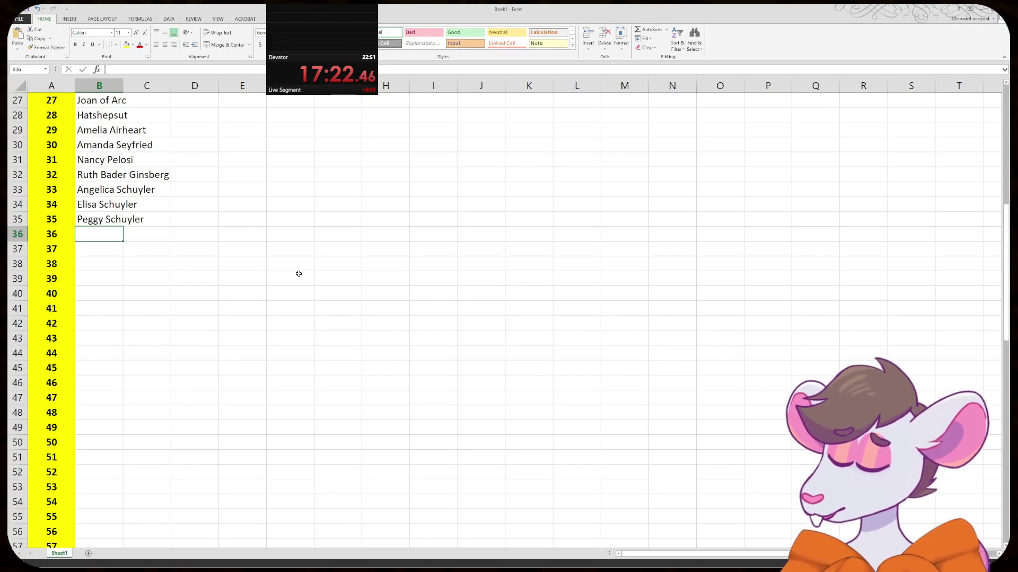
# - Switch to the browser, zoom the challenge rules image to check the rules again, and return to the Excel worksheet
pyautogui.hotkey('alt', 'Tab')
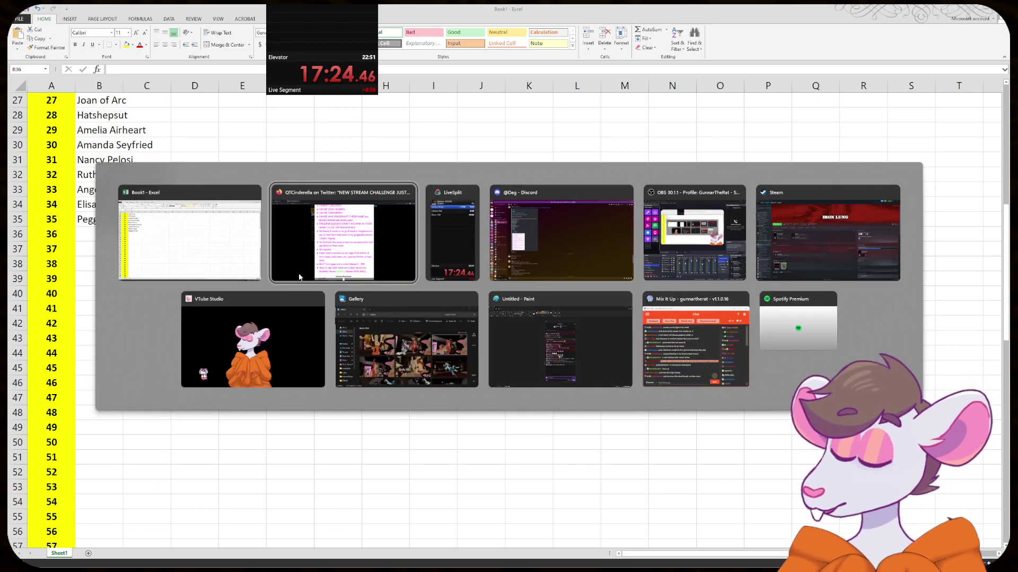
pyautogui.scroll(-2, 459, 326)
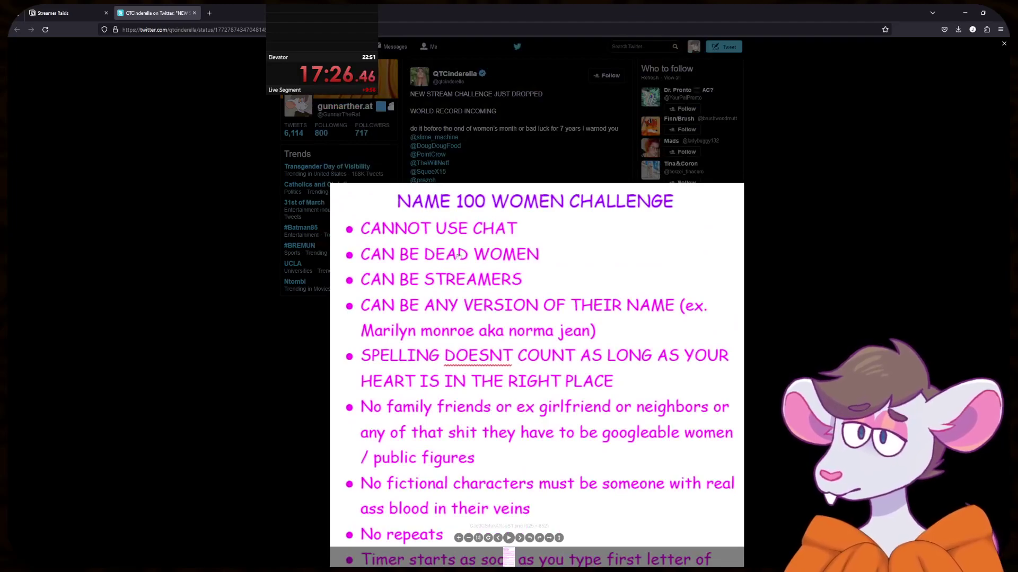
pyautogui.scroll(10, 477, 321)
pyautogui.scroll(-10, 486, 319)
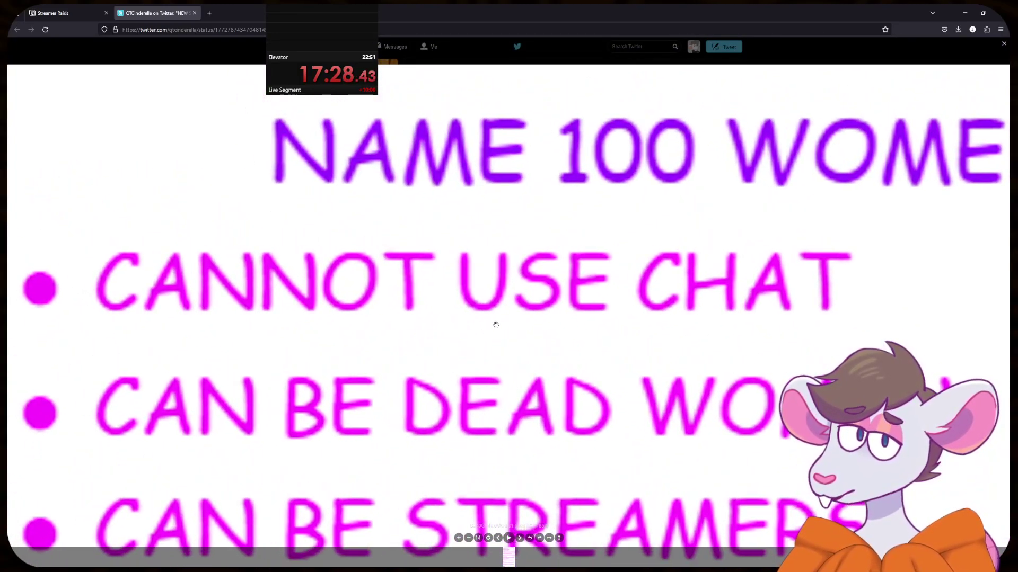
pyautogui.hotkey('alt', 'Tab')
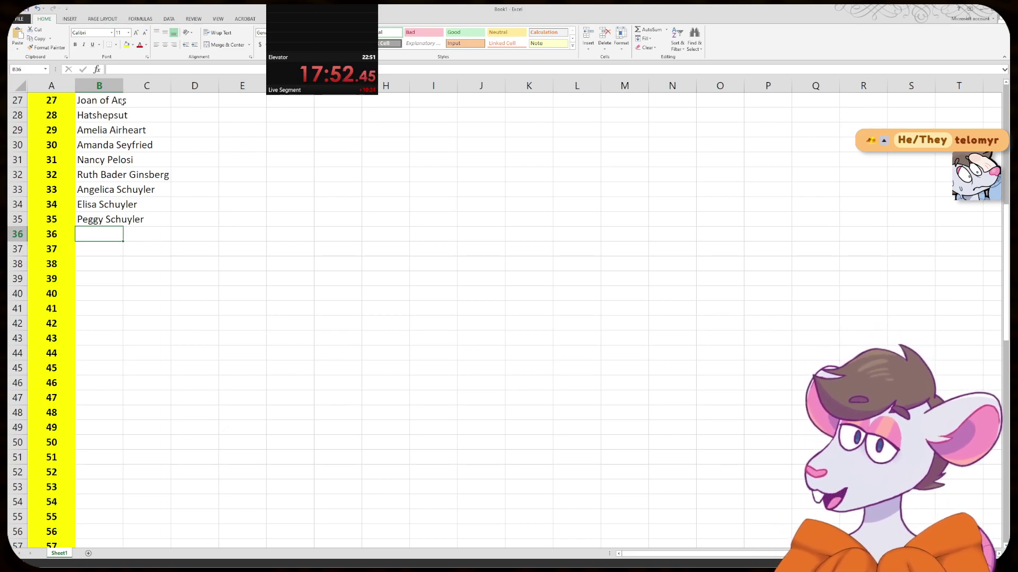
pyautogui.doubleClick(122, 80)
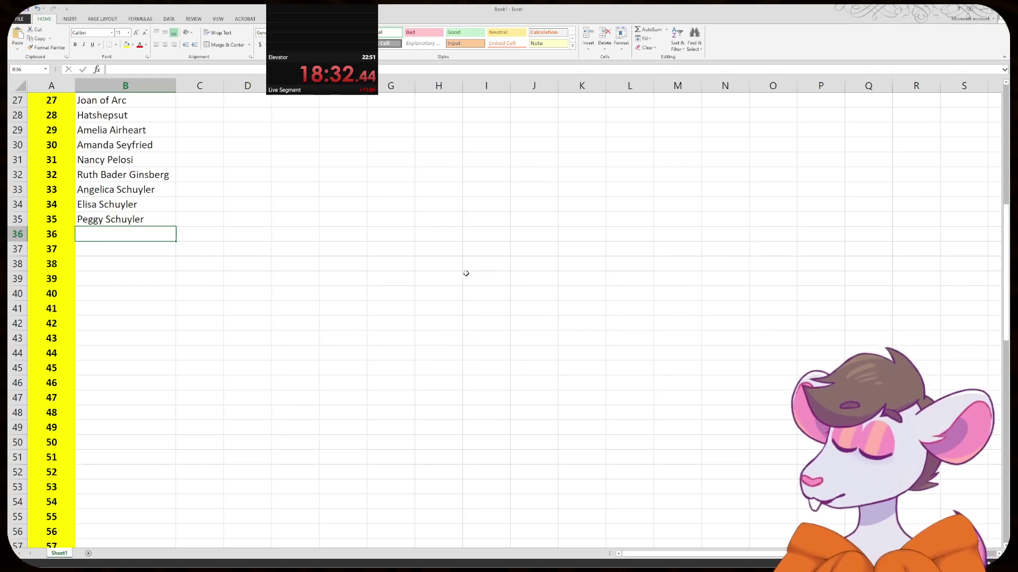
pyautogui.write('Mellisa')
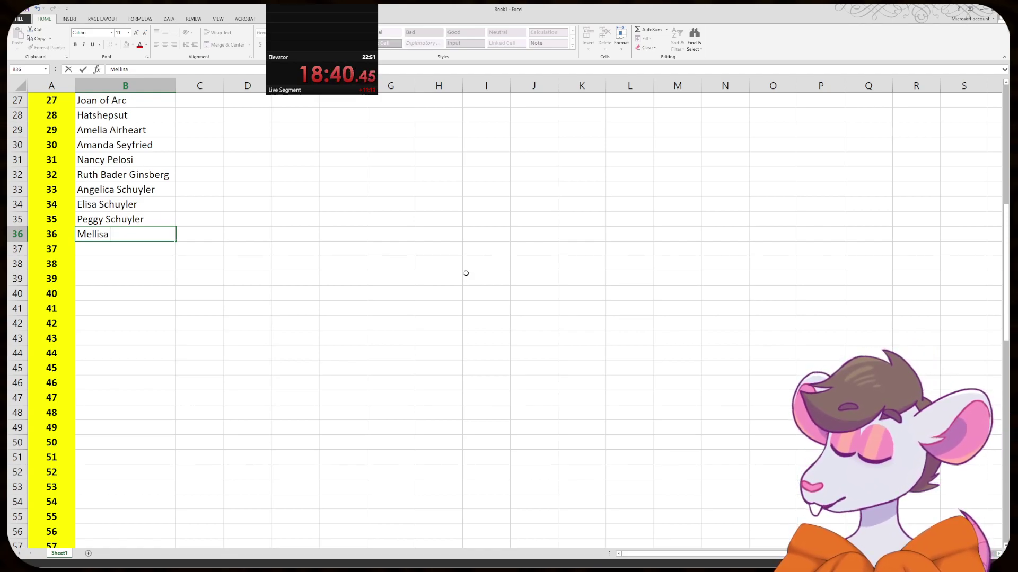
pyautogui.write('Mcar')
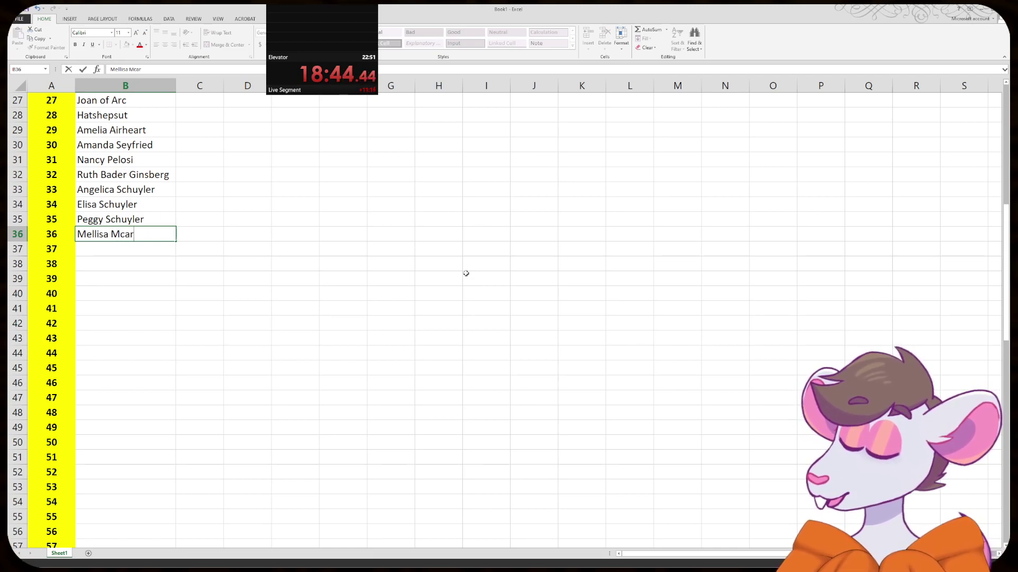
pyautogui.write('they')
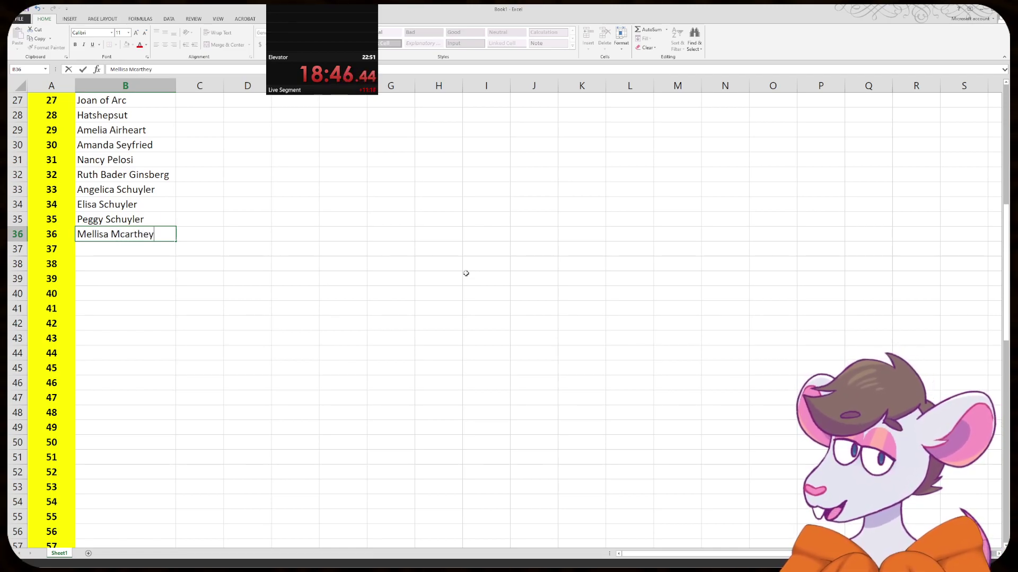
pyautogui.press('Return')
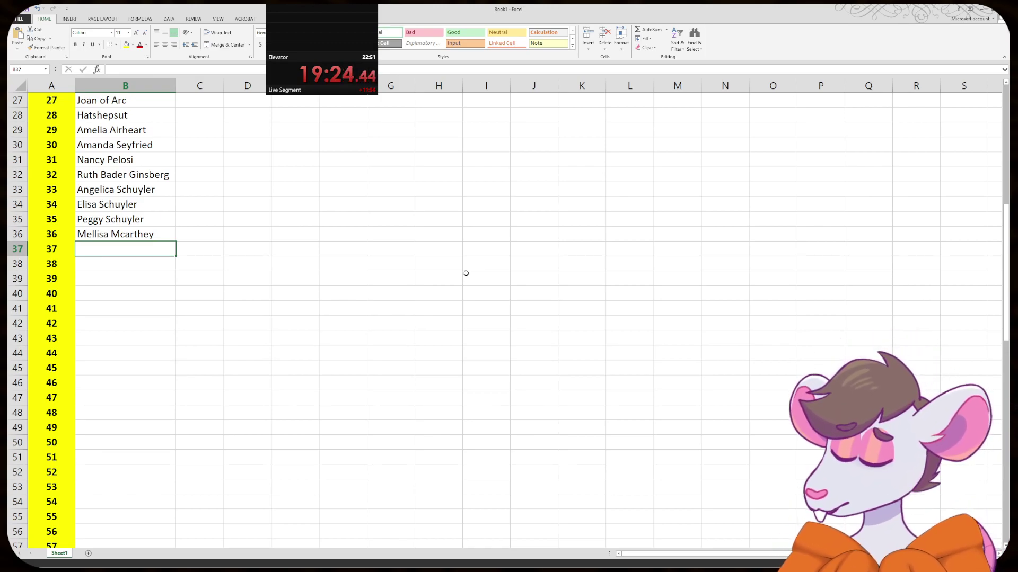
# - Enter Oprah Winfrey in cell B37
pyautogui.press('Up')
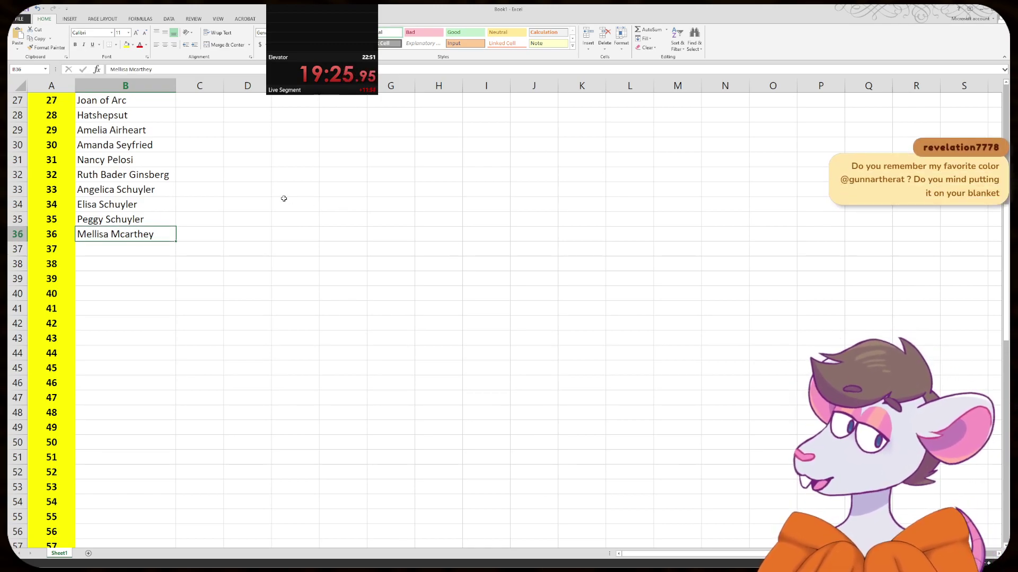
pyautogui.click(143, 250)
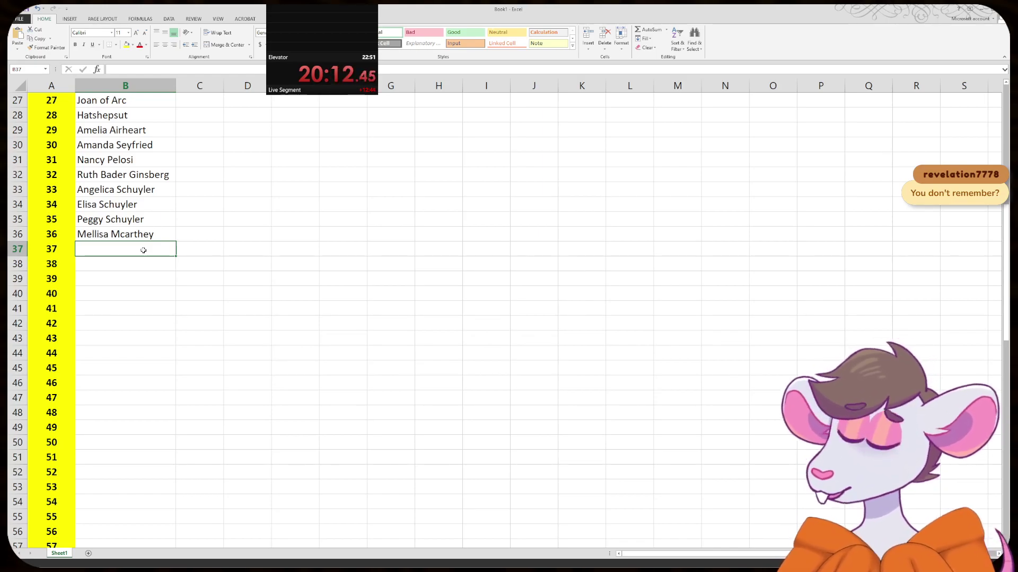
pyautogui.scroll(-2, 143, 250)
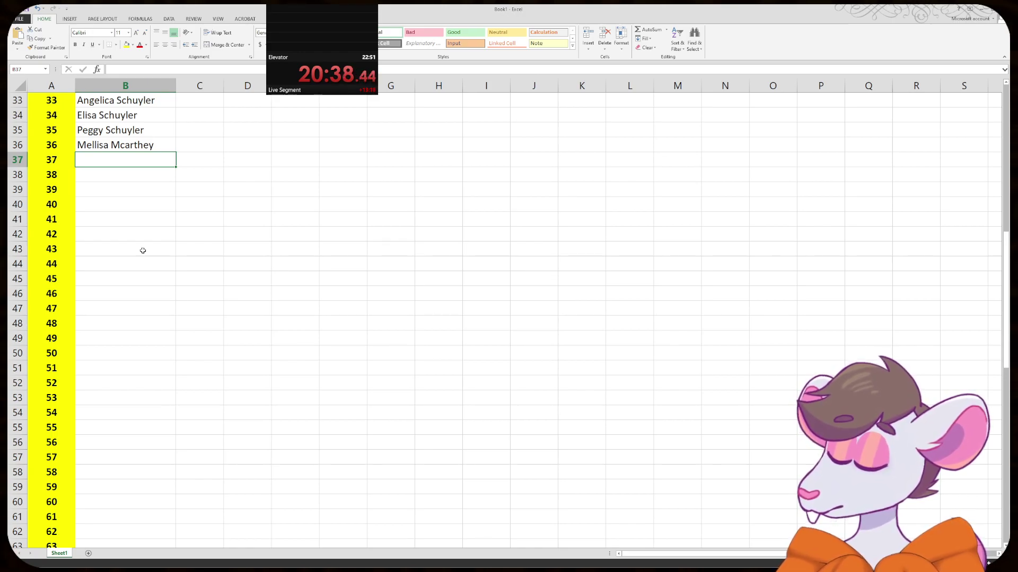
pyautogui.write('Op')
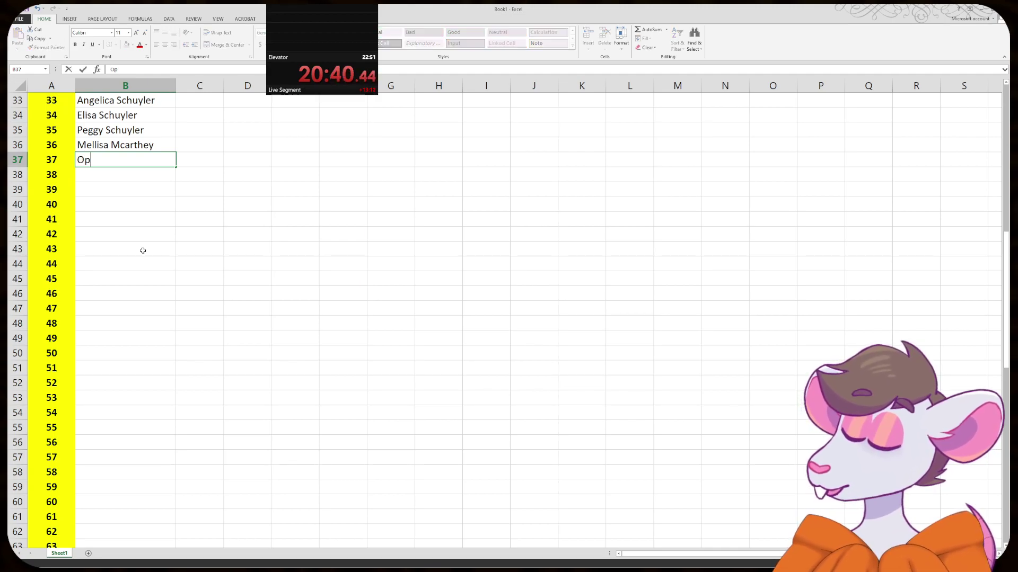
pyautogui.write('rah Winfrey')
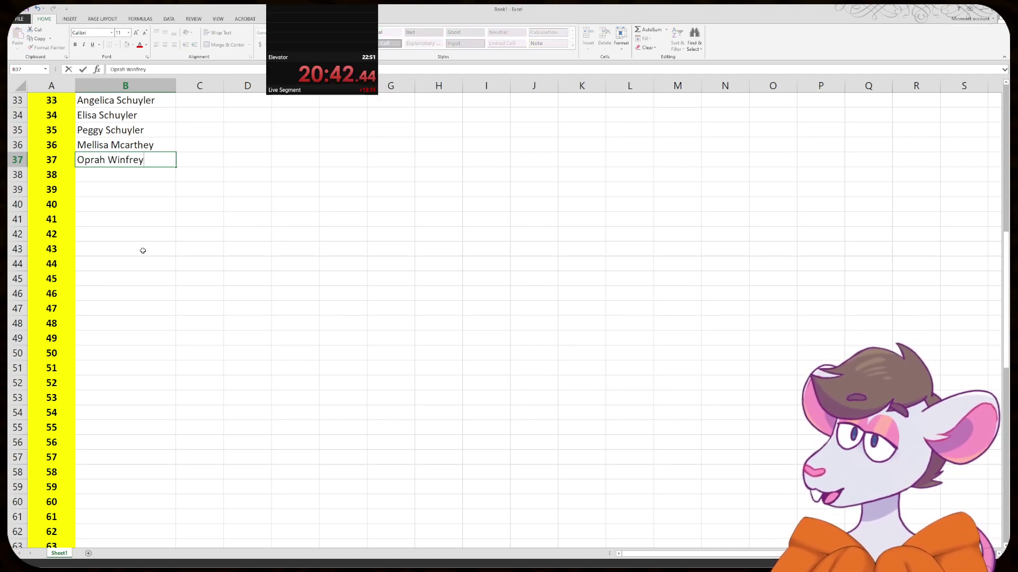
pyautogui.press('Return')
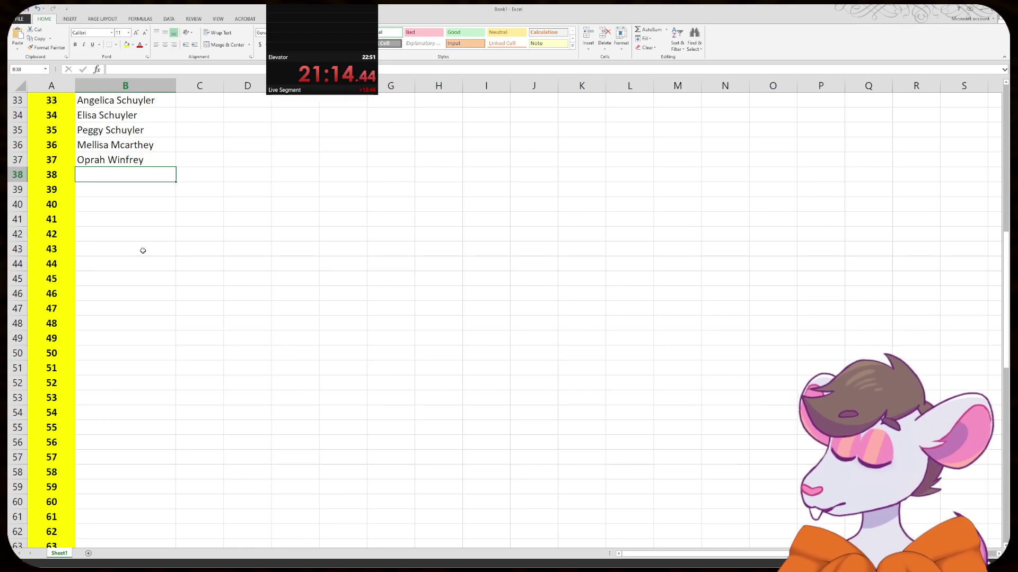
# - Enter Carly Rae Jepsen in cell B38 and Katy Perry in cell B39
pyautogui.write('Carly Rae ')
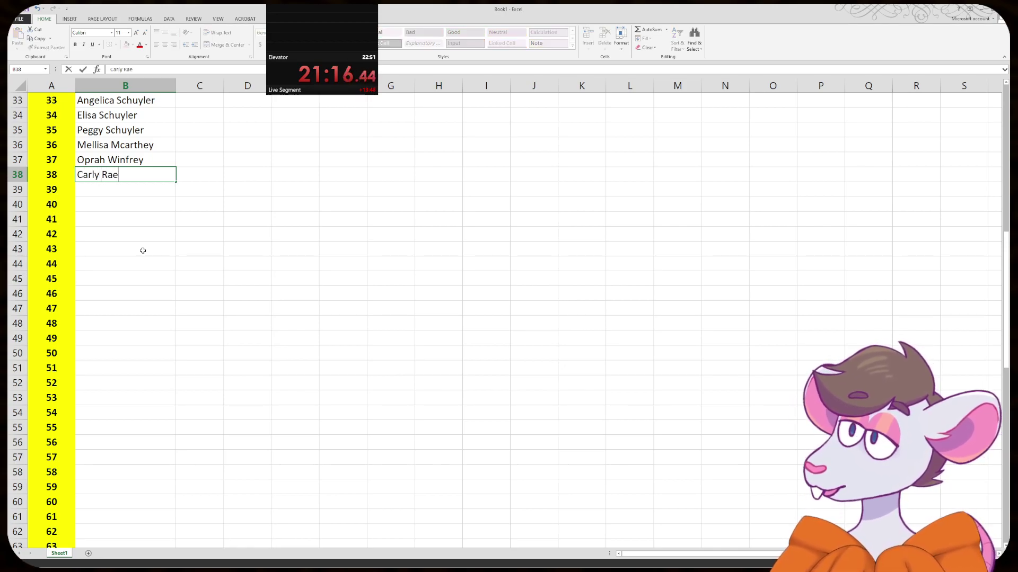
pyautogui.write('Jepsen')
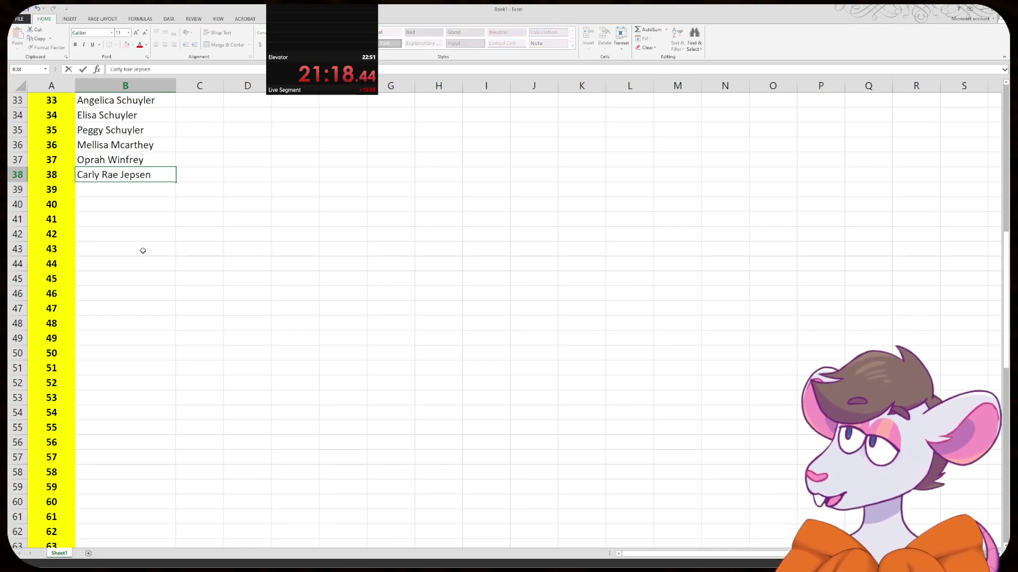
pyautogui.press('Return')
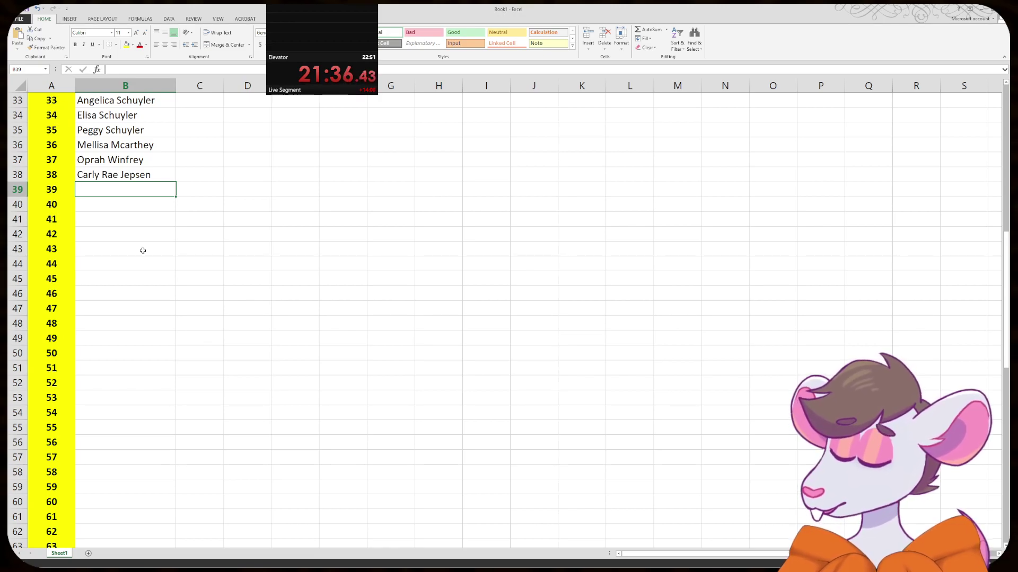
pyautogui.write('Katy ')
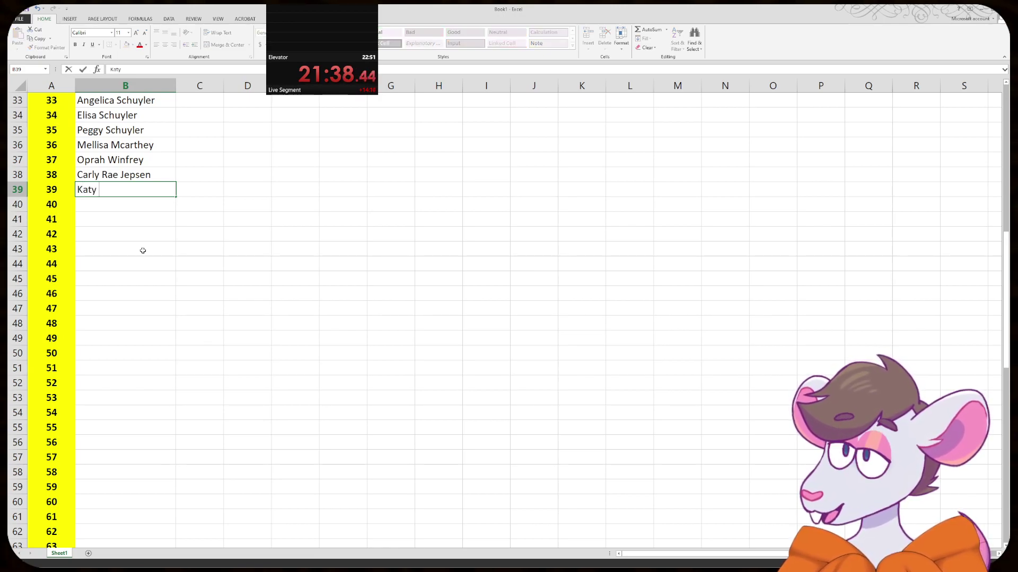
pyautogui.write('Perry')
pyautogui.press('Return')
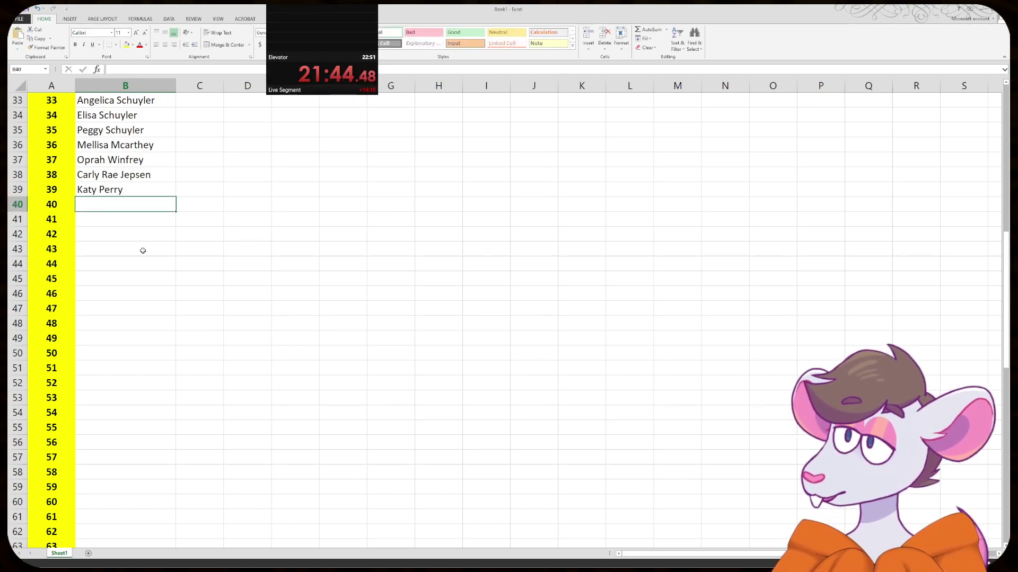
pyautogui.scroll(-1, 142, 250)
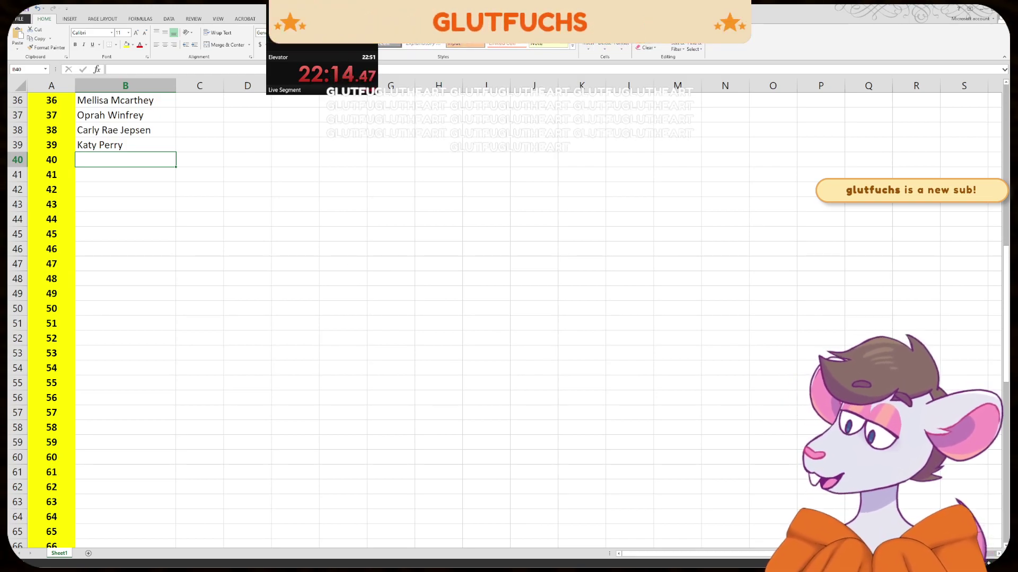
pyautogui.click(51, 86)
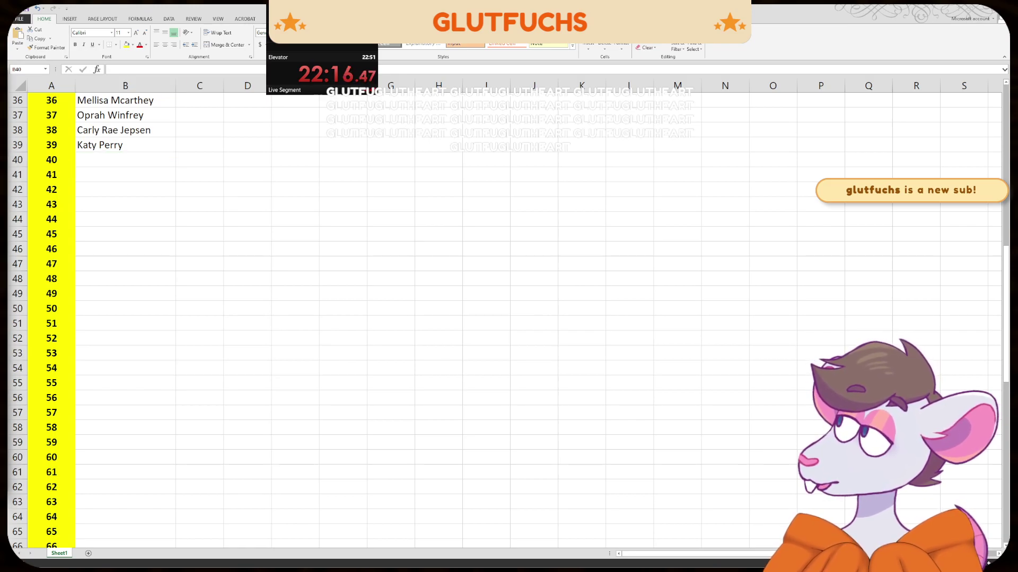
pyautogui.click(168, 162)
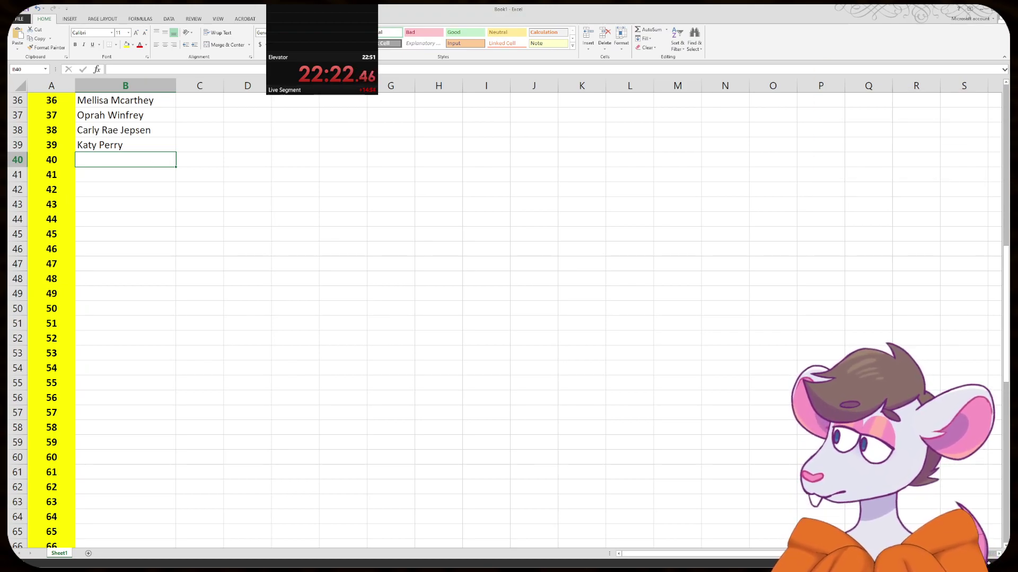
pyautogui.click(207, 166)
pyautogui.moveTo(207, 165); pyautogui.dragTo(159, 160)
pyautogui.click(158, 160)
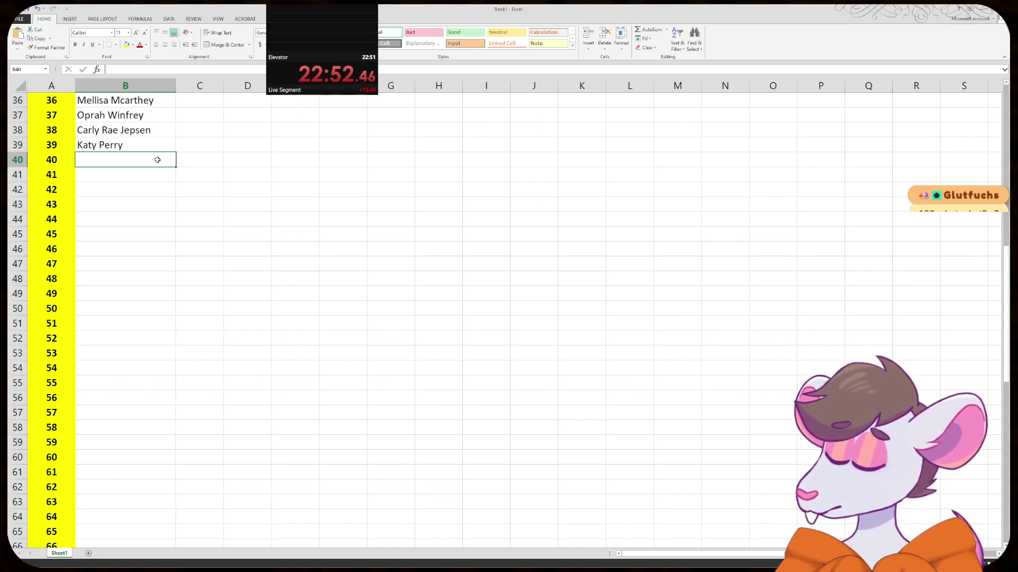
# - Switch to the browser, examine the Name 100 Women Challenge rules for which women are allowed, and return to the Excel worksheet
pyautogui.hotkey('alt', 'Tab')
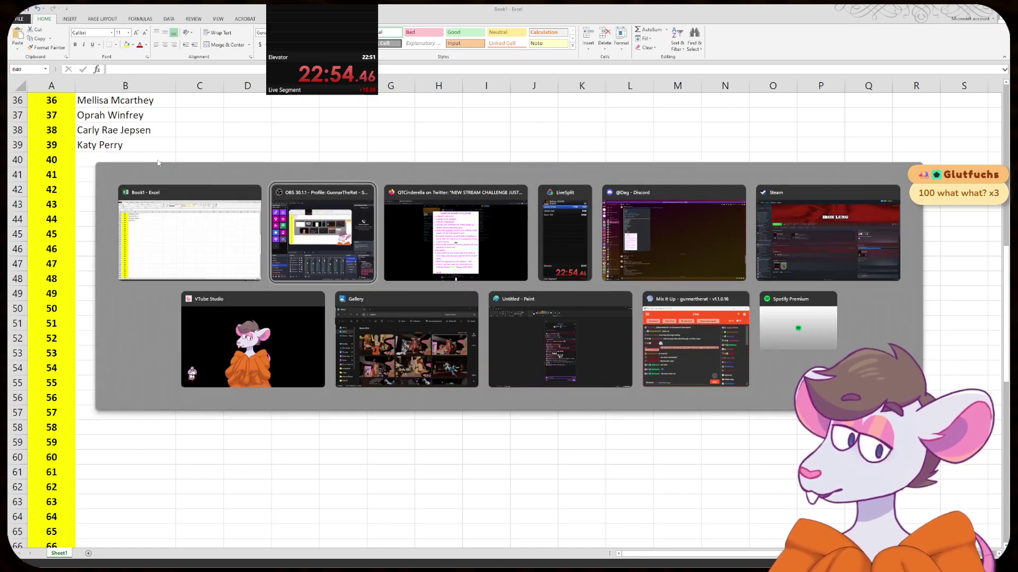
pyautogui.scroll(2, 492, 176)
pyautogui.moveTo(511, 170); pyautogui.dragTo(566, 127)
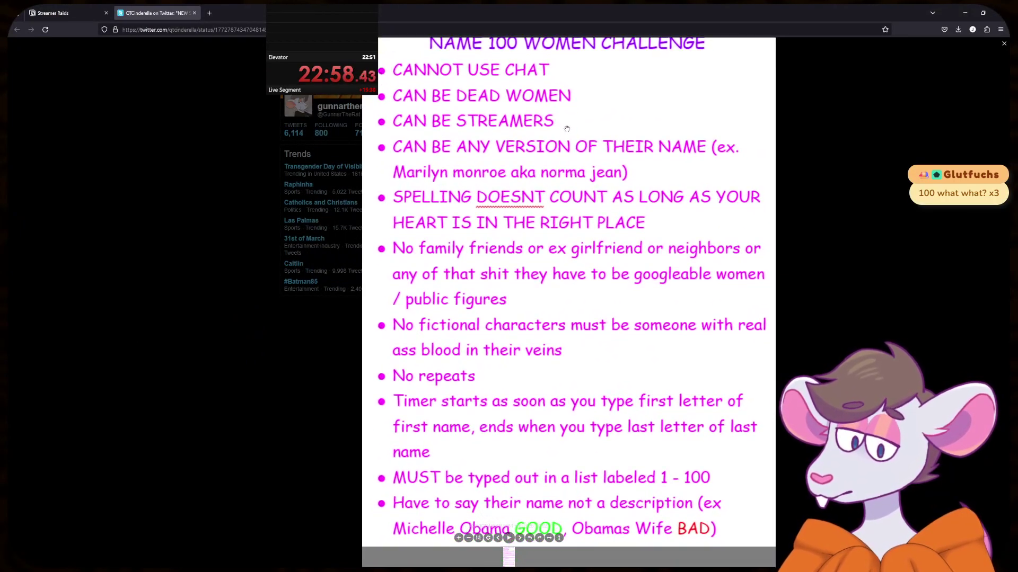
pyautogui.scroll(-2, 562, 138)
pyautogui.scroll(2, 554, 171)
pyautogui.scroll(-2, 553, 171)
pyautogui.scroll(2, 553, 171)
pyautogui.moveTo(555, 171); pyautogui.dragTo(576, 136)
pyautogui.scroll(-2, 547, 168)
pyautogui.moveTo(548, 168); pyautogui.dragTo(523, 172)
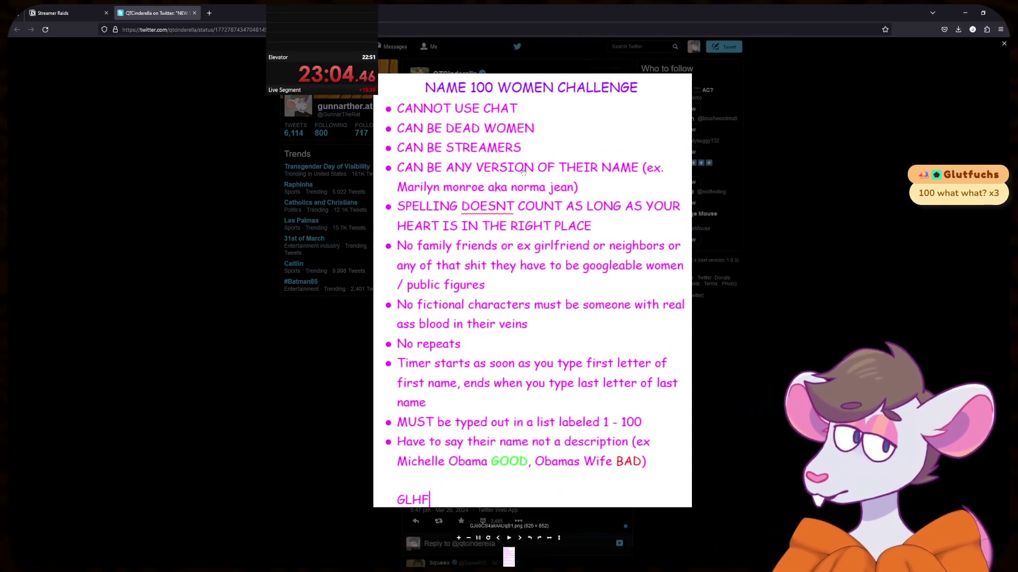
pyautogui.scroll(1, 523, 173)
pyautogui.scroll(-1, 522, 172)
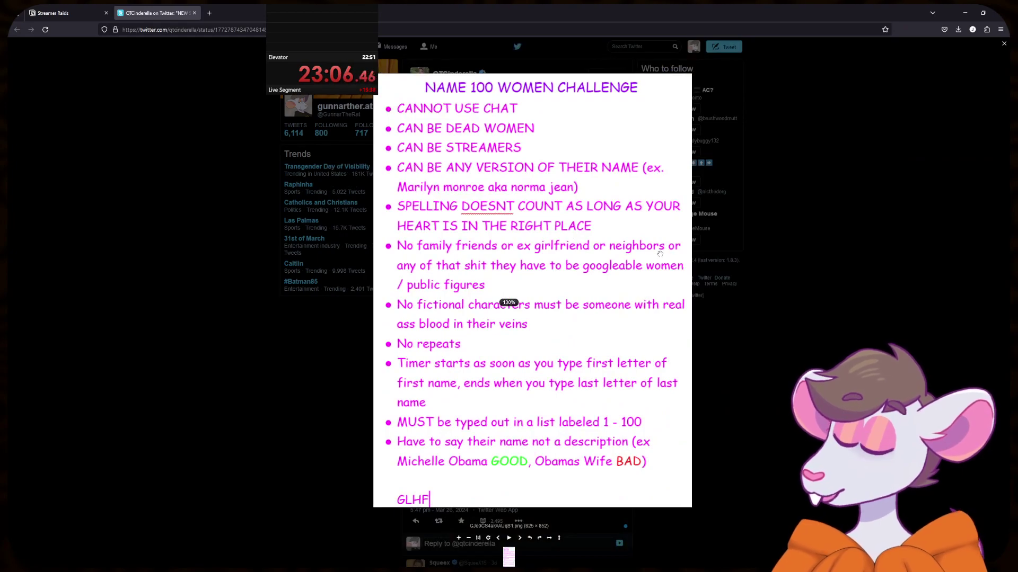
pyautogui.scroll(1, 628, 232)
pyautogui.scroll(-1, 619, 233)
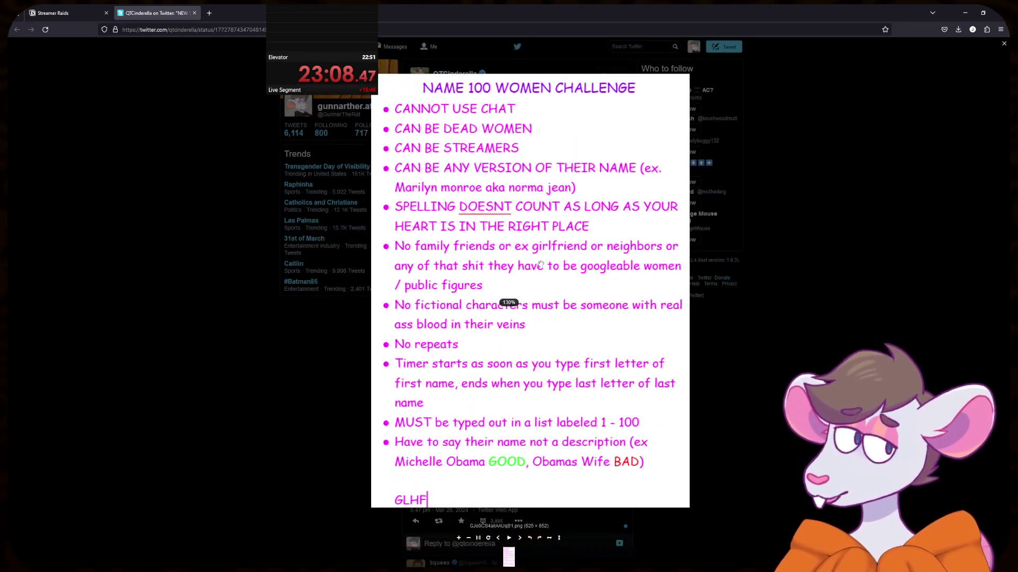
pyautogui.scroll(1, 566, 243)
pyautogui.moveTo(541, 284); pyautogui.dragTo(573, 302)
pyautogui.scroll(-1, 573, 302)
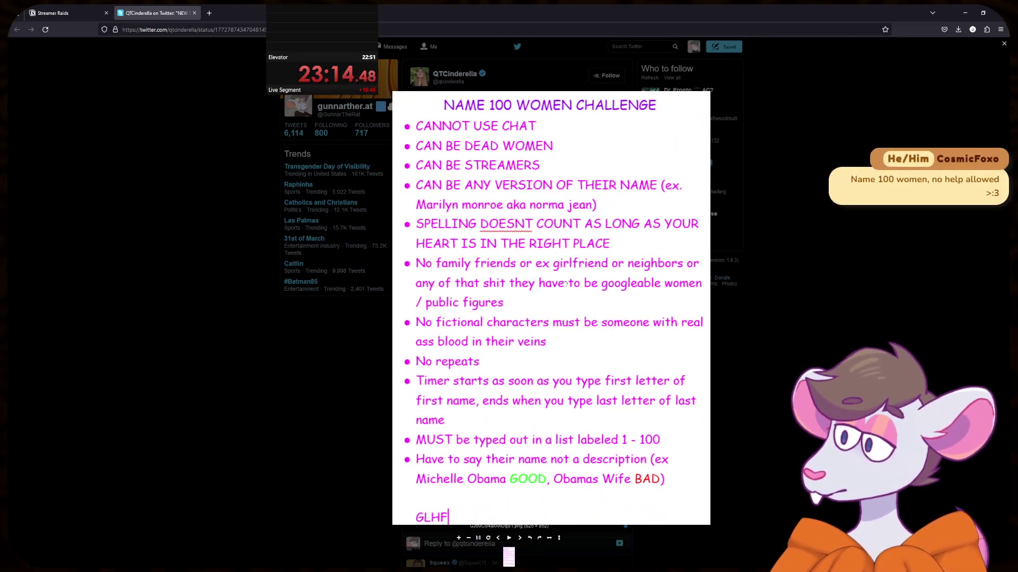
pyautogui.scroll(2, 508, 171)
pyautogui.scroll(-1, 510, 193)
pyautogui.scroll(-1, 510, 193)
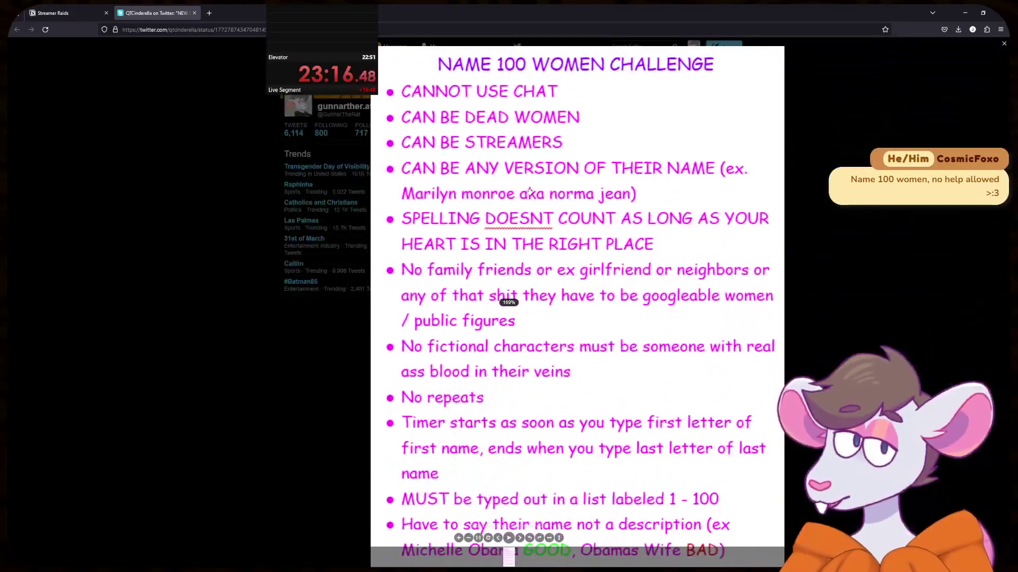
pyautogui.scroll(2, 525, 207)
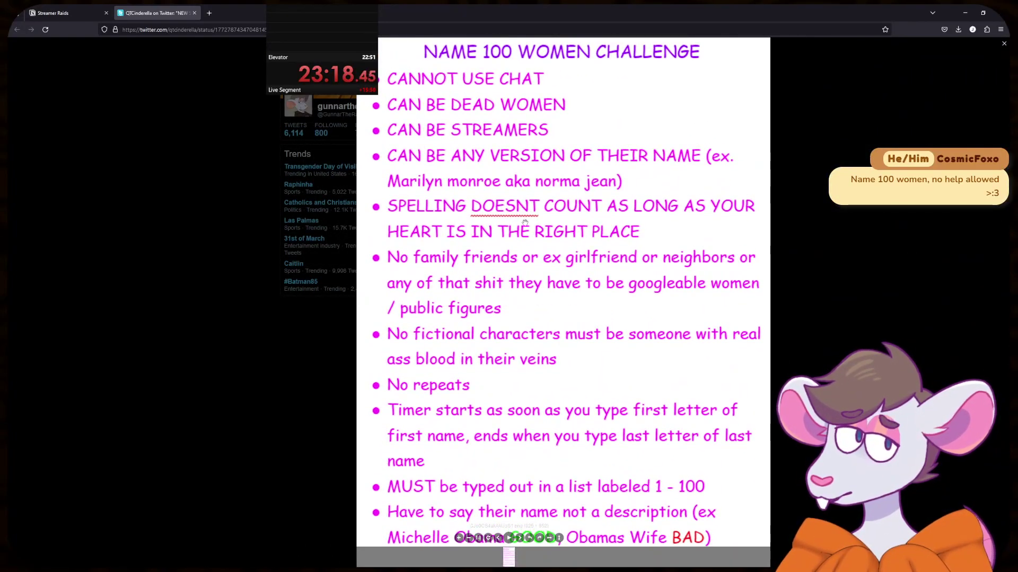
pyautogui.hotkey('alt', 'Tab')
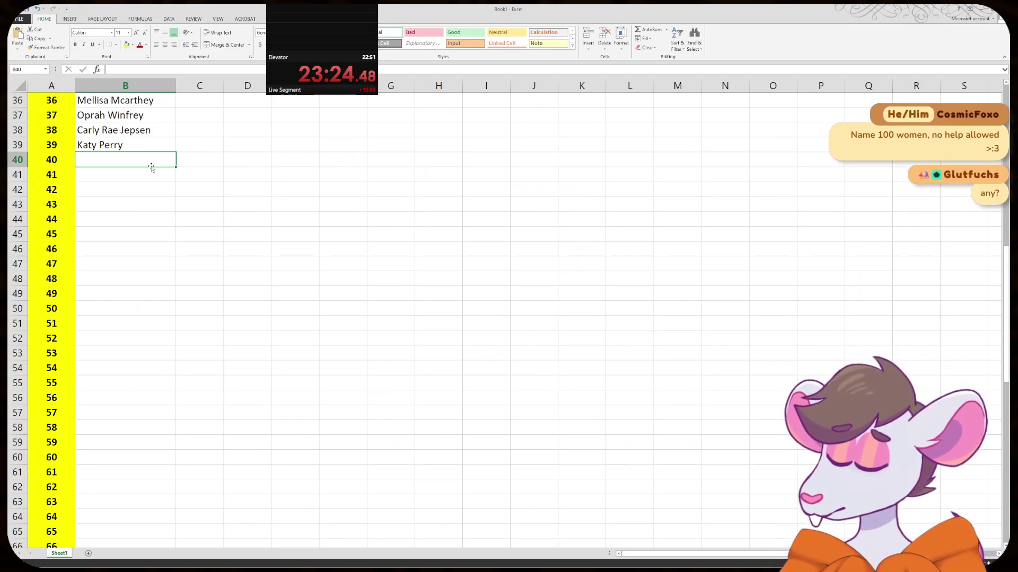
# - Recheck the challenge rules image in the browser and switch back to the Excel name list
pyautogui.hotkey('alt', 'Tab')
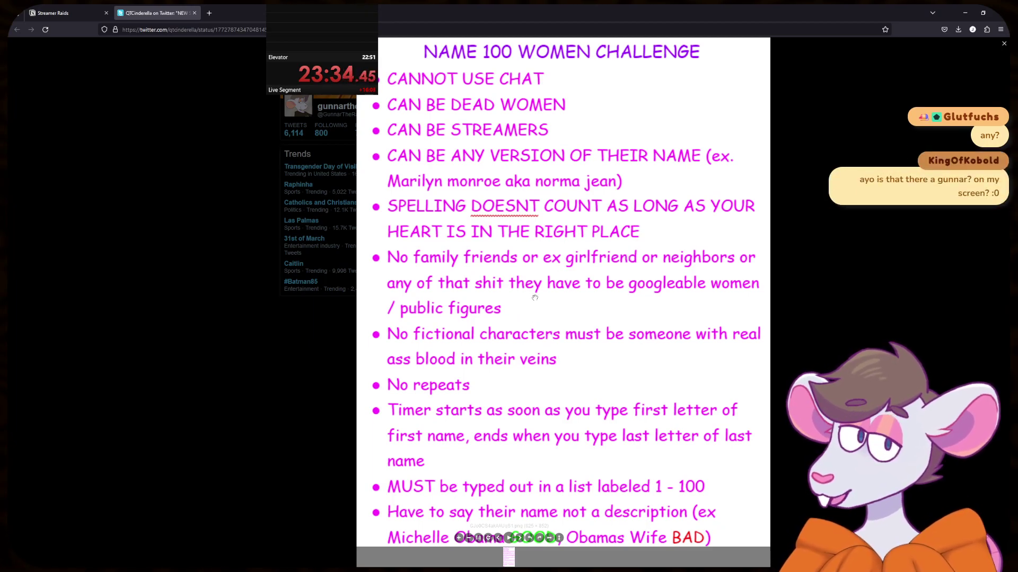
pyautogui.hotkey('alt', 'Tab')
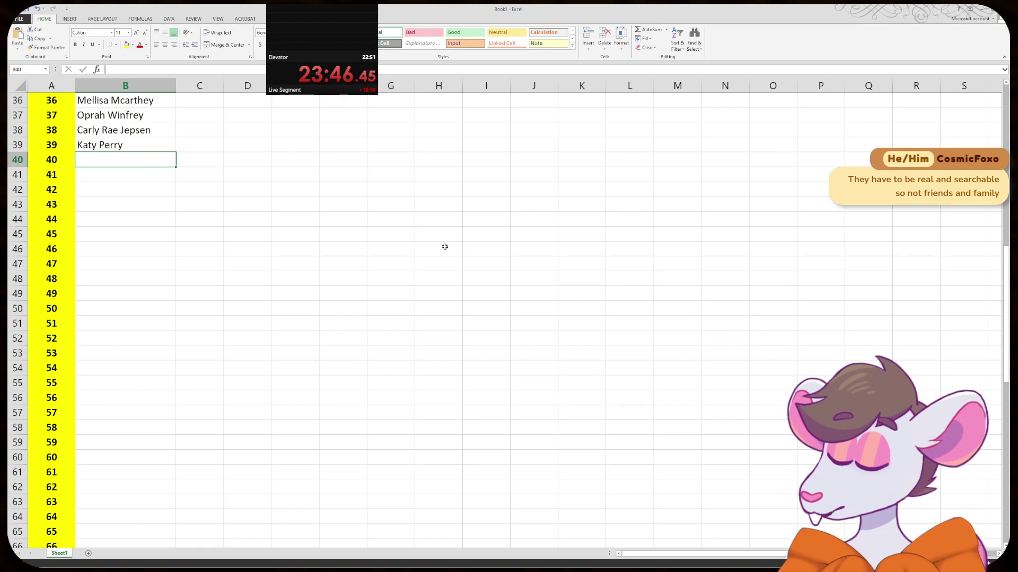
pyautogui.hotkey('alt', 'Tab')
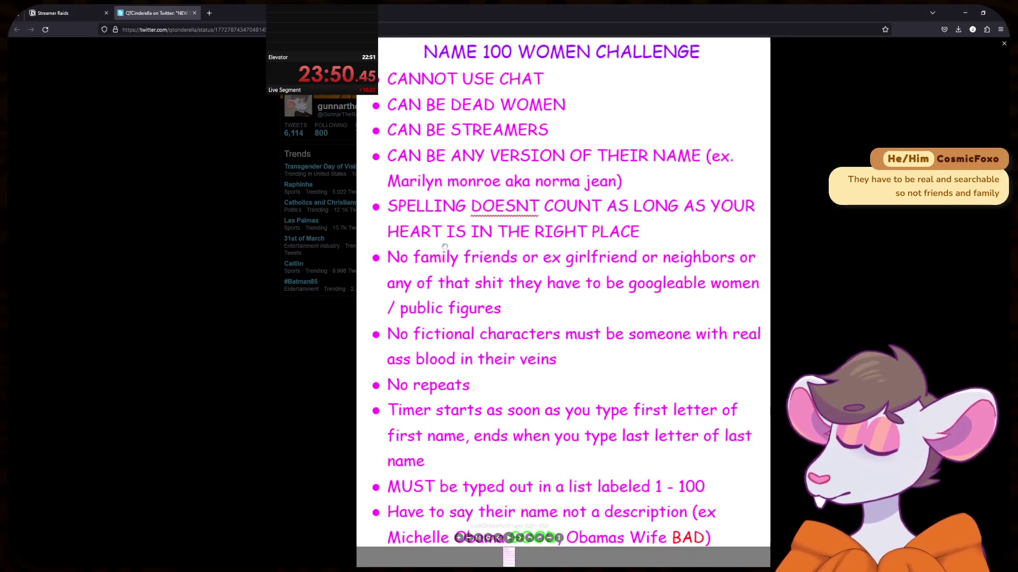
pyautogui.hotkey('alt', 'Tab')
# - Enter Queen Elisabeth in cell B40 and Princess Diana in cell B41
pyautogui.write('Queen ')
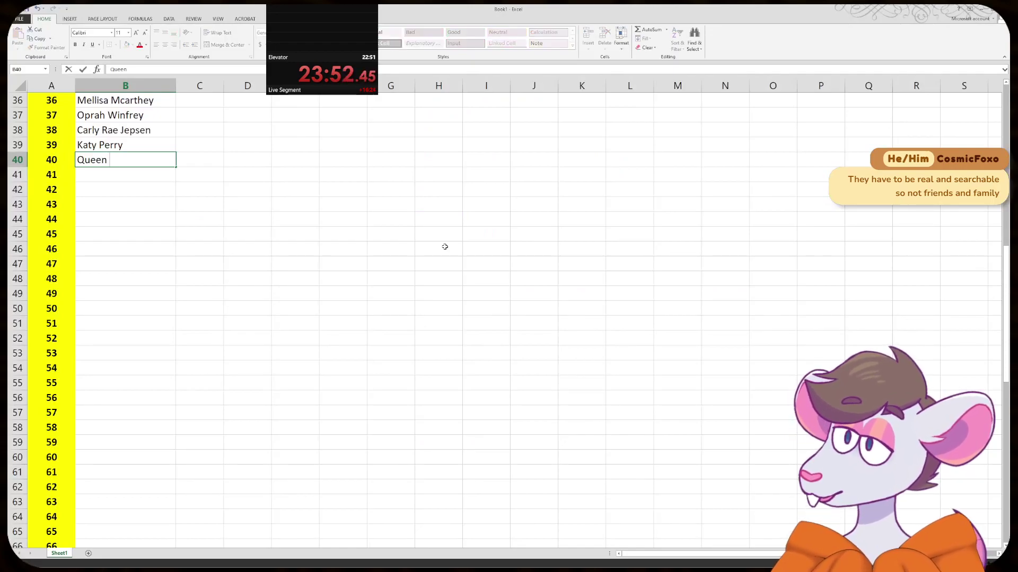
pyautogui.write('Elisabeth')
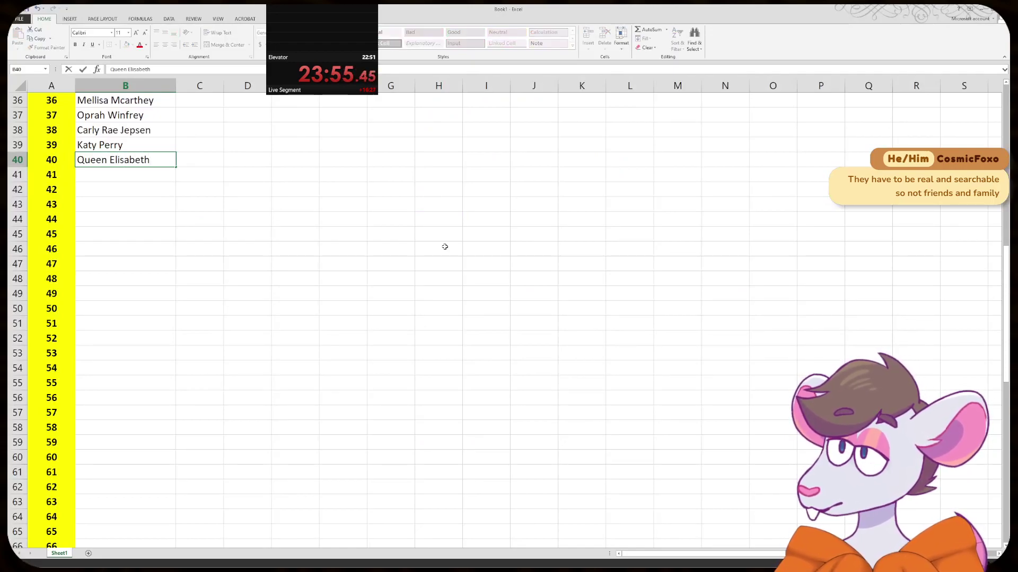
pyautogui.press('Return')
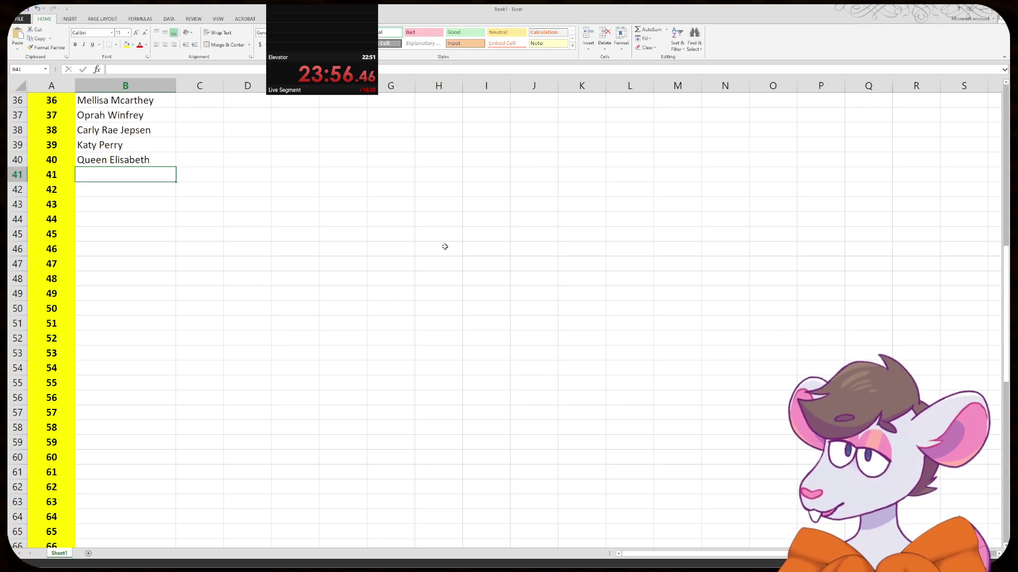
pyautogui.write('P')
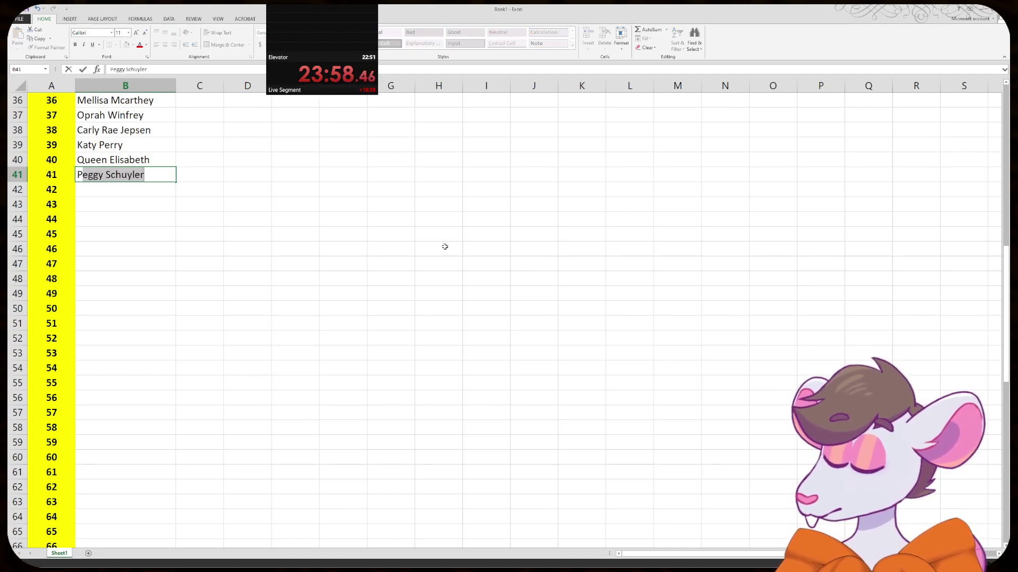
pyautogui.write('rincess Diana')
pyautogui.press('Return')
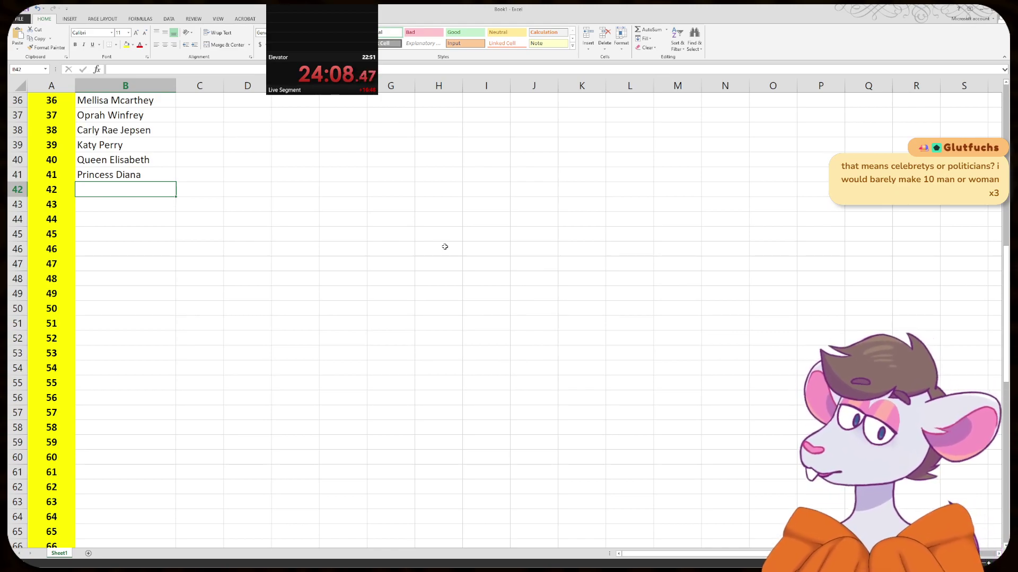
# - Correct the first name in cell B36 so the entry reads Melisa Mcarthey, and return to the next empty name cell, B42
pyautogui.moveTo(154, 101); pyautogui.dragTo(149, 187)
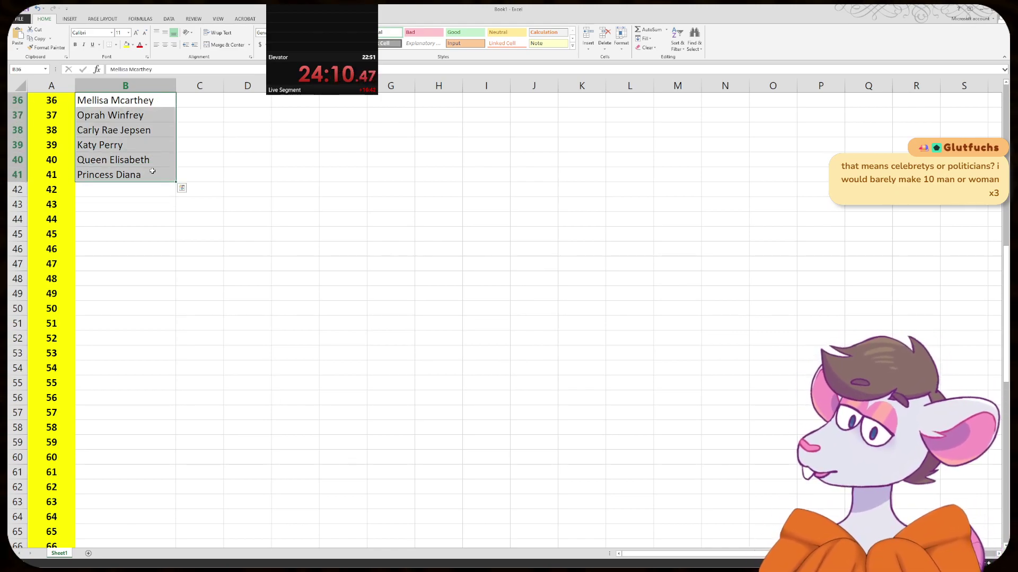
pyautogui.click(145, 186)
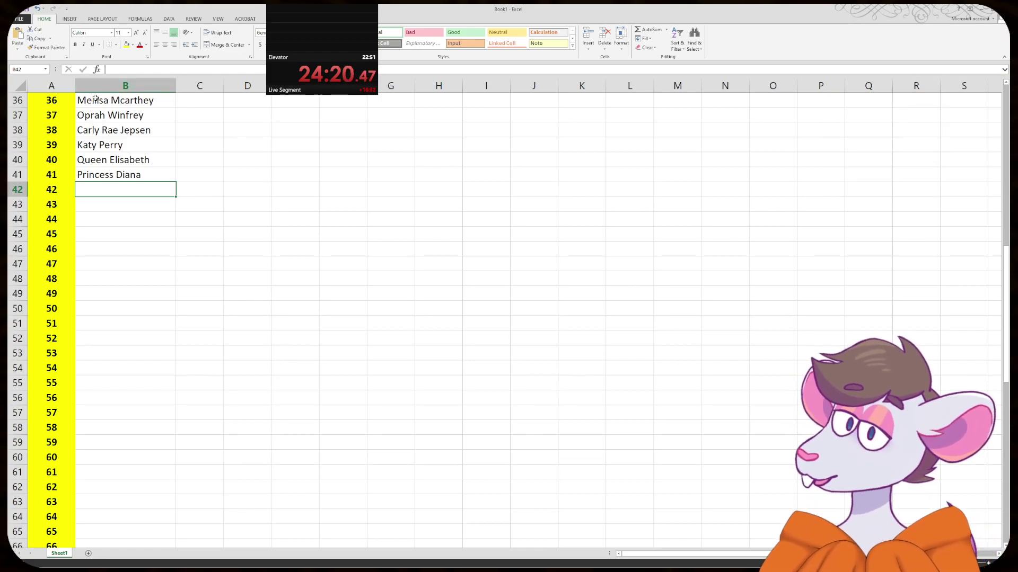
pyautogui.click(111, 101)
pyautogui.click(121, 71)
pyautogui.press('BackSpace')
pyautogui.click(119, 187)
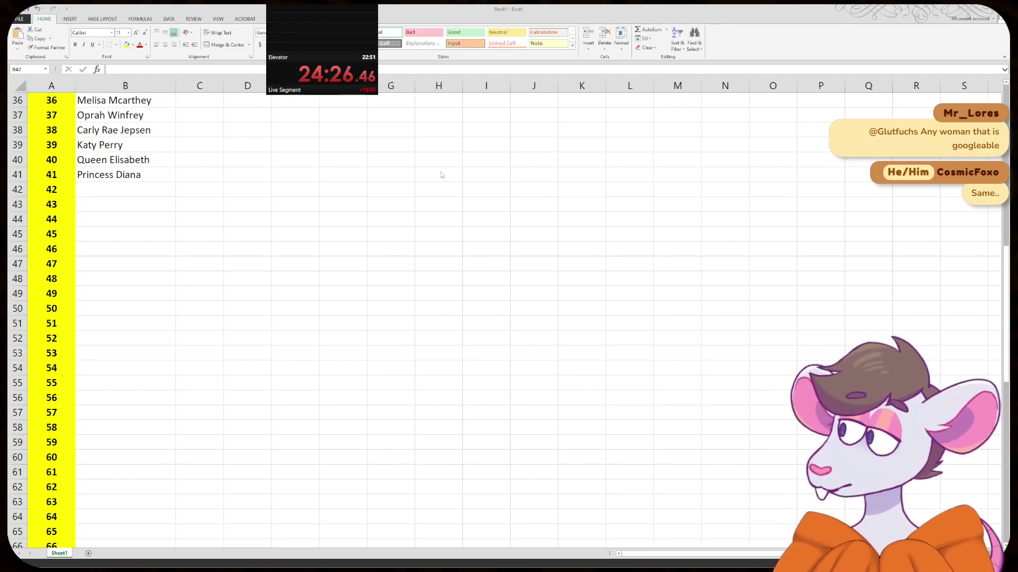
# - Review the names already listed in column B, checking the historical women in rows 26 to 28
pyautogui.hotkey('alt', 'Tab')
pyautogui.hotkey('alt', 'Tab')
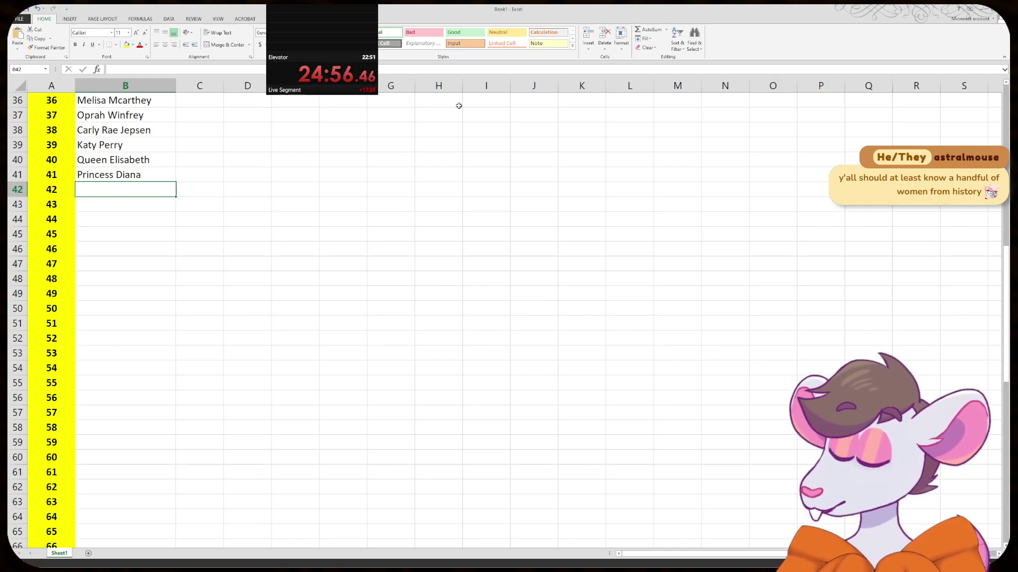
pyautogui.scroll(5, 458, 106)
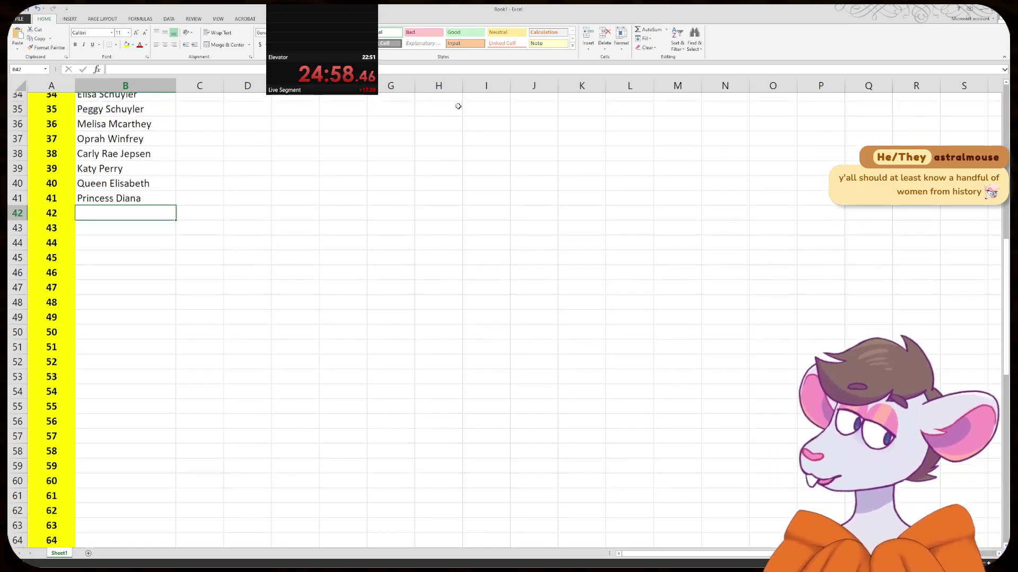
pyautogui.click(135, 177)
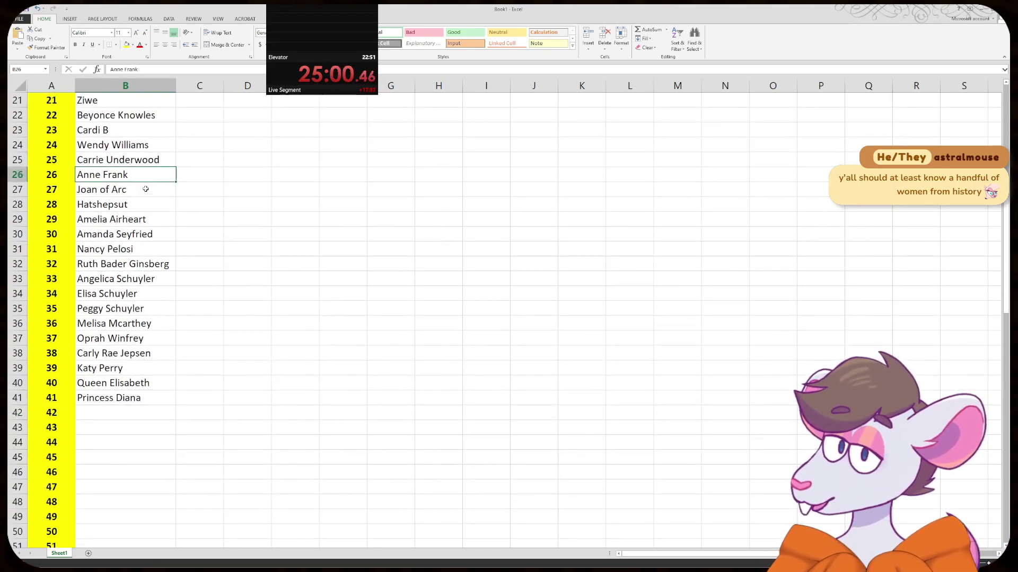
pyautogui.click(139, 191)
pyautogui.moveTo(141, 204)
pyautogui.mouseDown()
pyautogui.moveTo(141, 178)
pyautogui.moveTo(134, 193)
pyautogui.mouseUp()
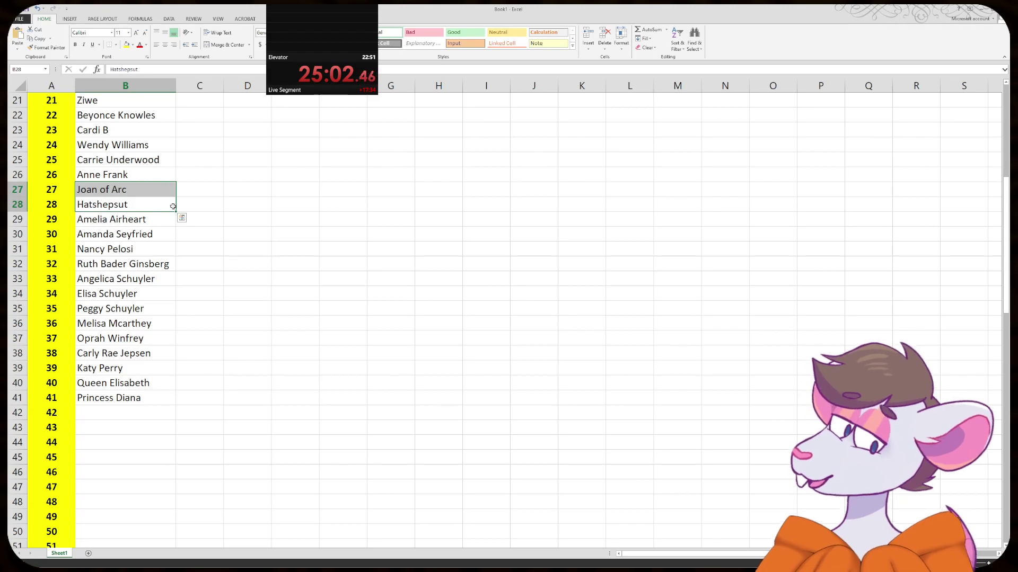
pyautogui.scroll(-1, 183, 197)
pyautogui.scroll(-2, 183, 196)
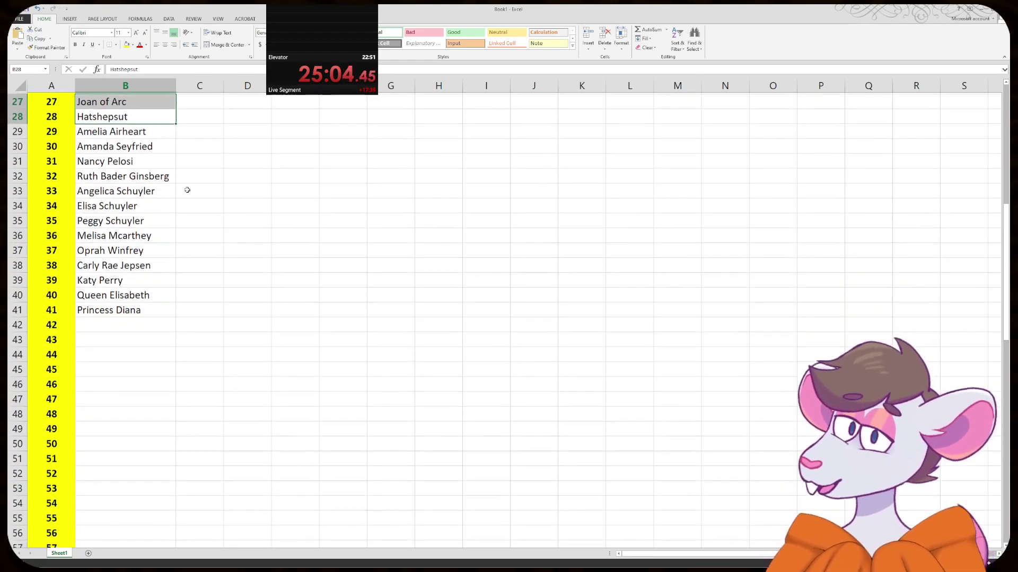
# - Enter Cleopatra in cell B42 and Amy Poehler in cell B43
pyautogui.click(166, 274)
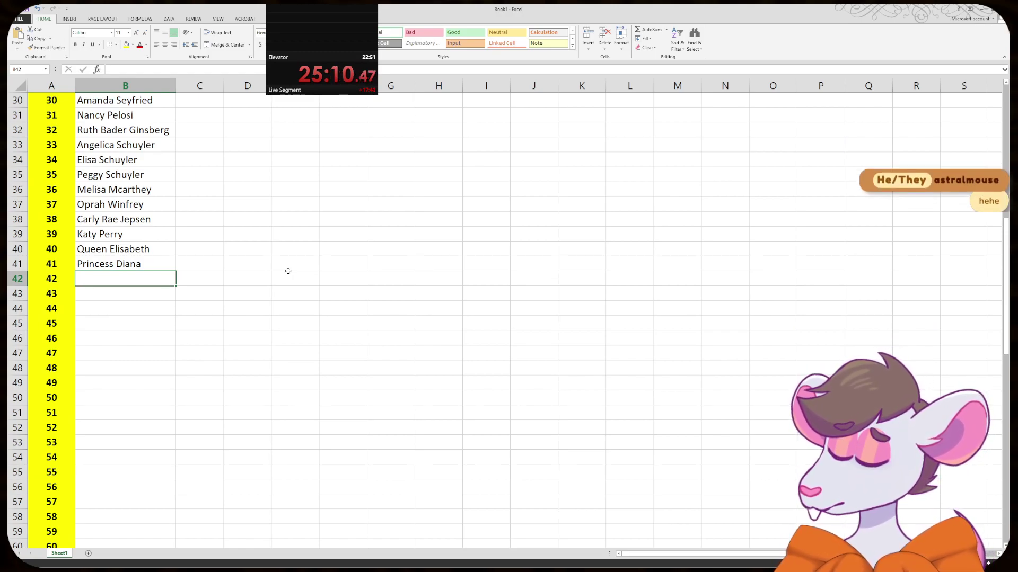
pyautogui.write('Cleopatra')
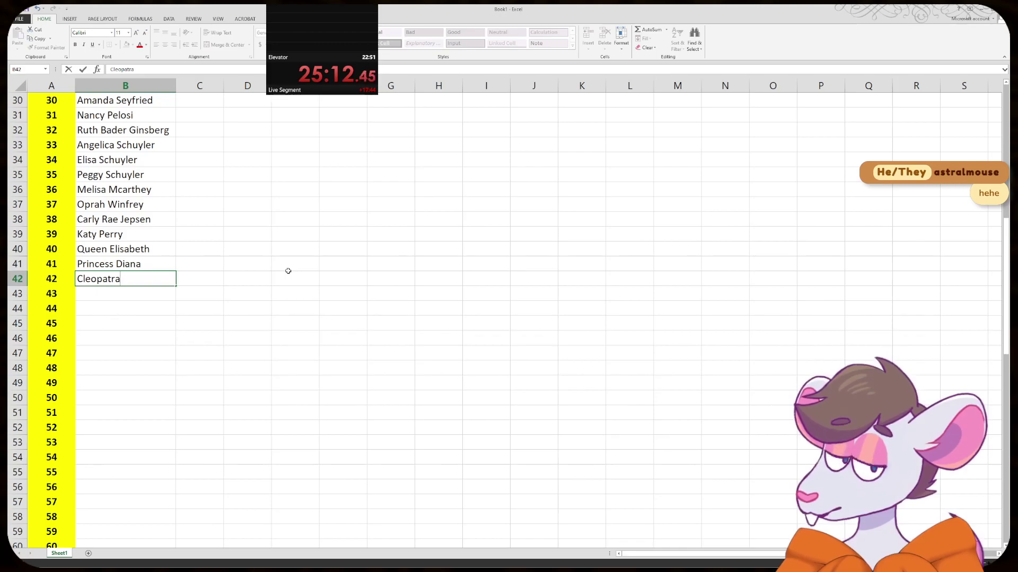
pyautogui.press('Return')
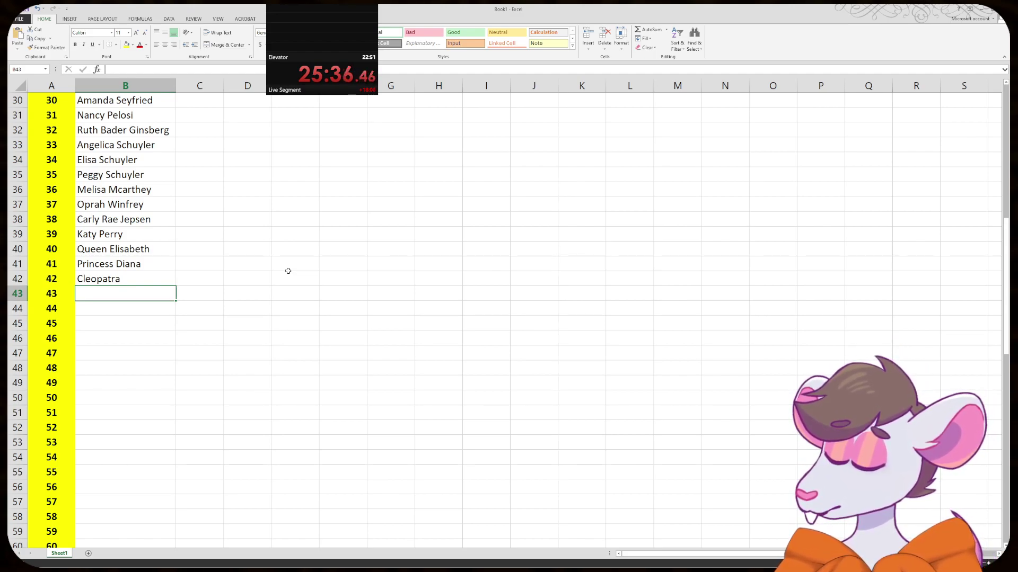
pyautogui.write('Amy Poehler')
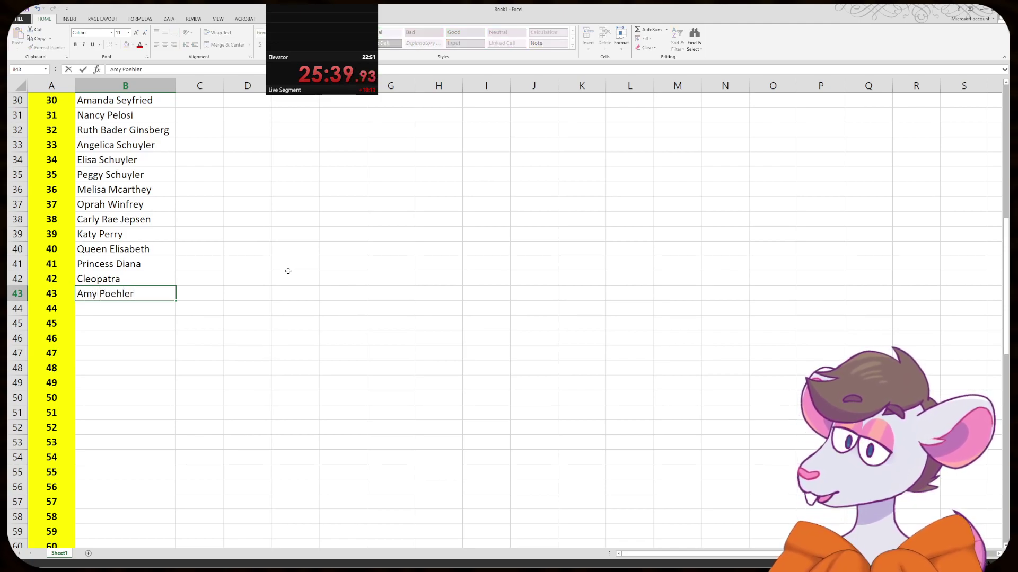
pyautogui.press('Return')
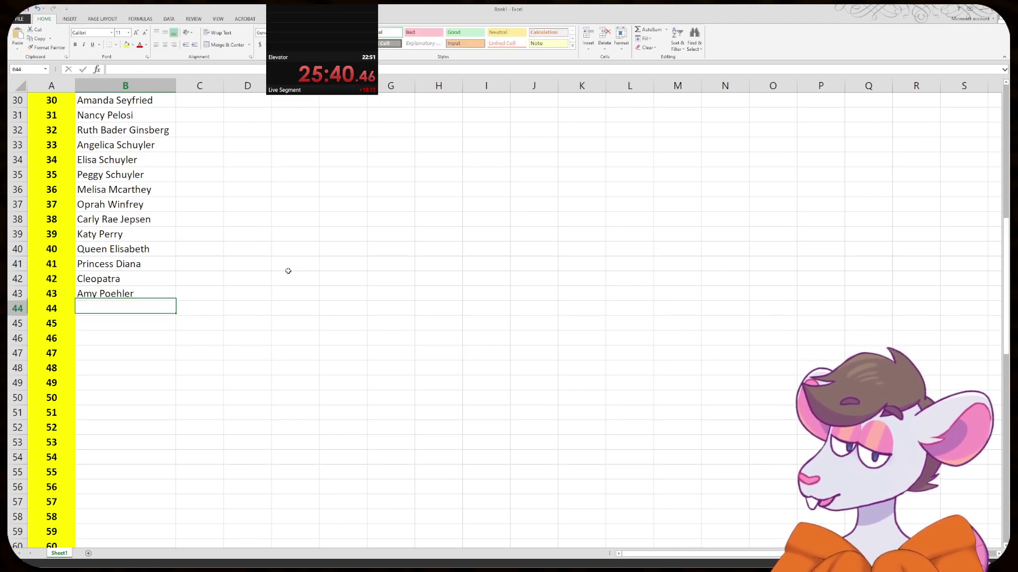
pyautogui.scroll(-1, 288, 271)
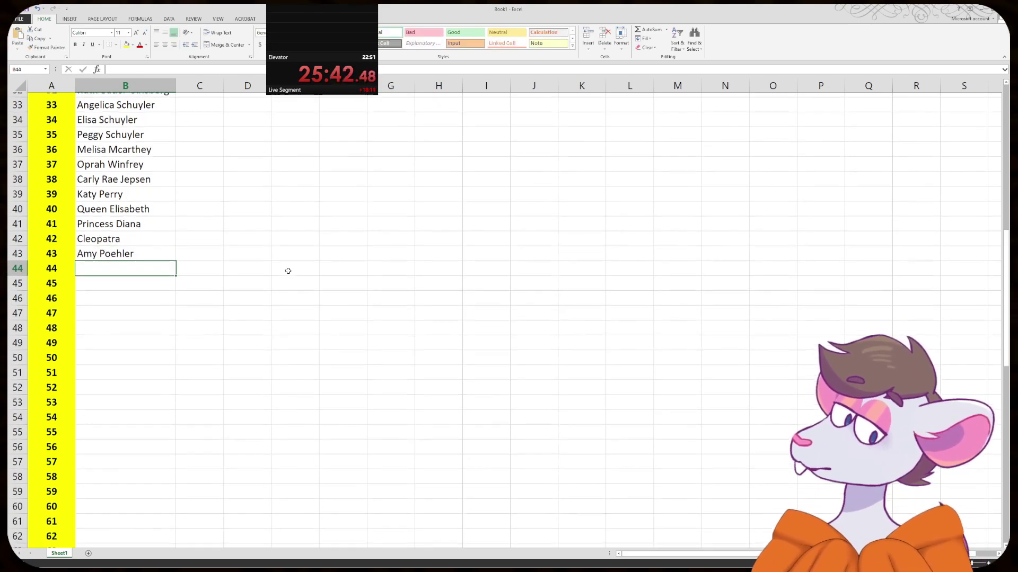
pyautogui.scroll(-1, 140, 185)
pyautogui.scroll(1, 143, 181)
pyautogui.moveTo(136, 204); pyautogui.dragTo(136, 248)
pyautogui.scroll(-1, 137, 254)
pyautogui.click(228, 234)
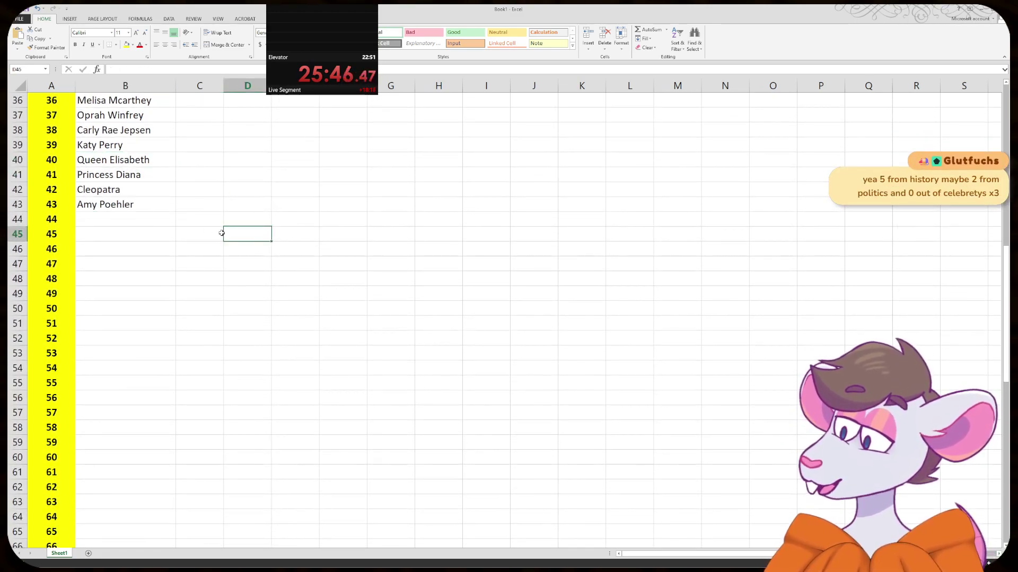
# - Enter Ariana Grande in cell B44 and Christine Baranski in cell B45
pyautogui.click(124, 223)
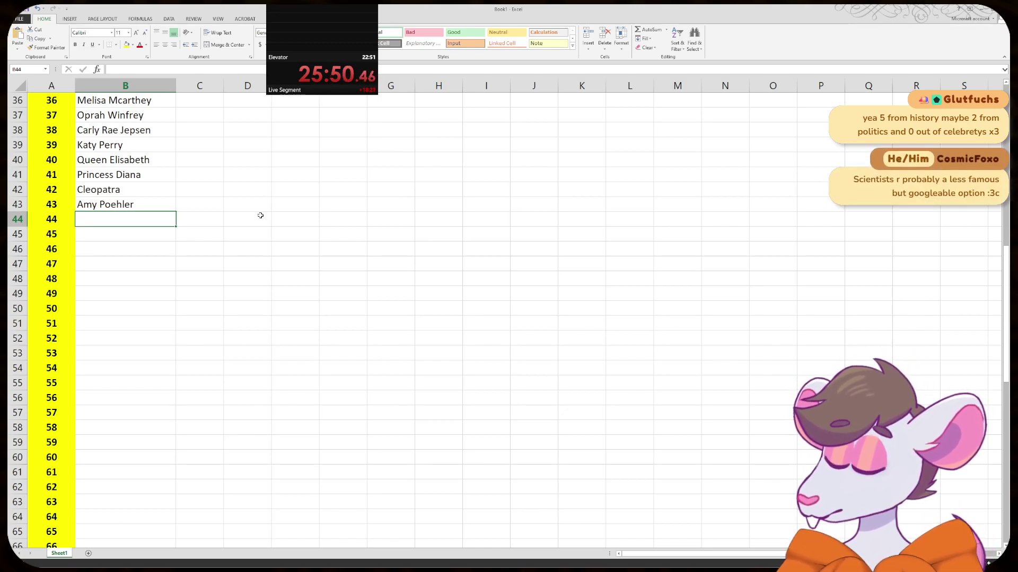
pyautogui.write('Ariana Granda')
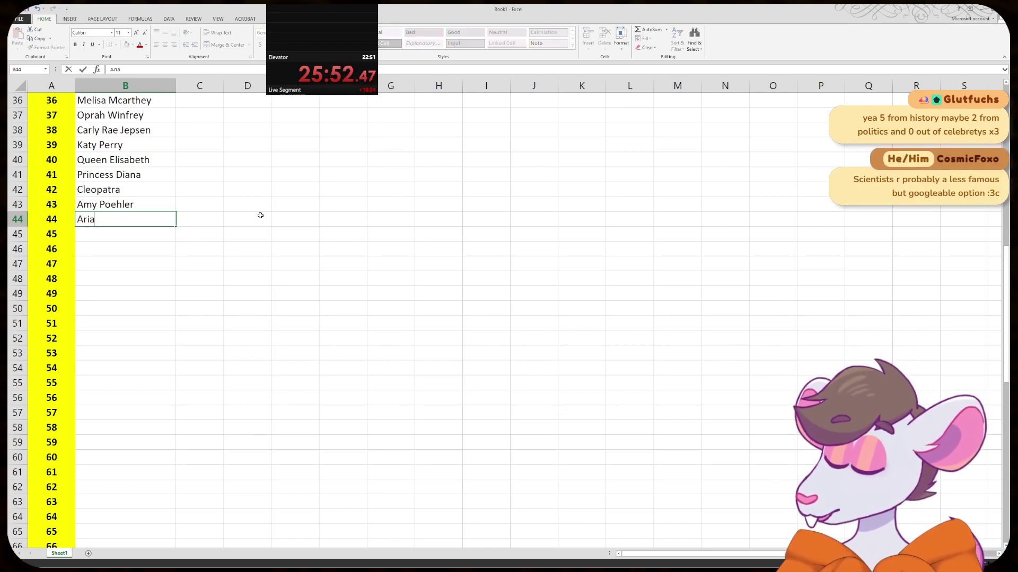
pyautogui.press('BackSpace')
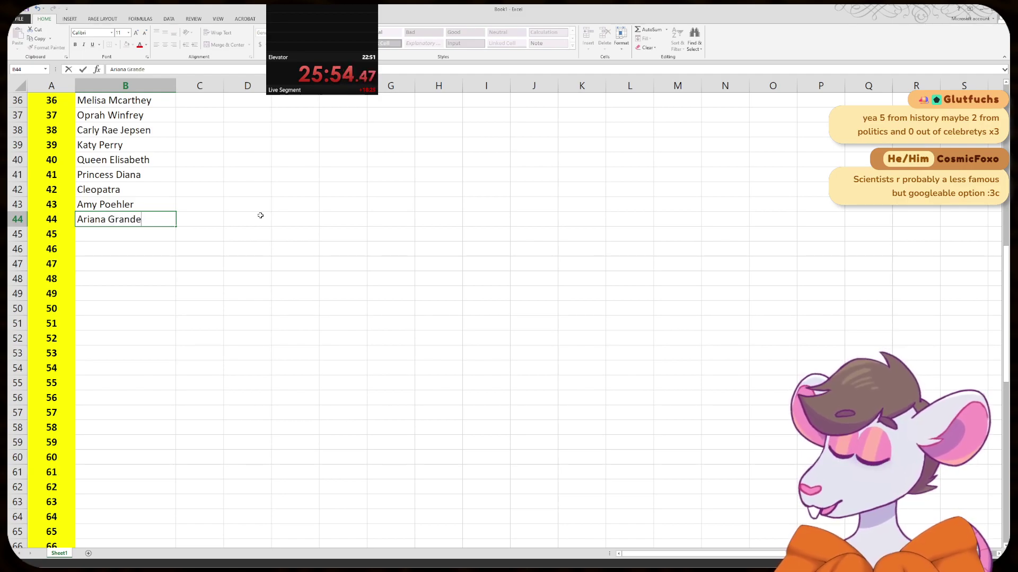
pyautogui.write('e')
pyautogui.press('Return')
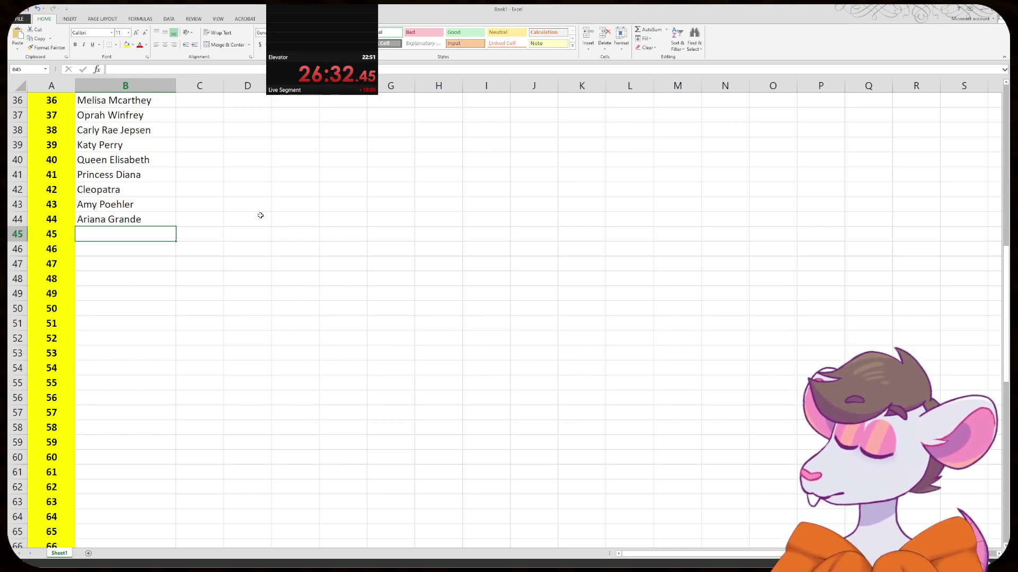
pyautogui.write('C')
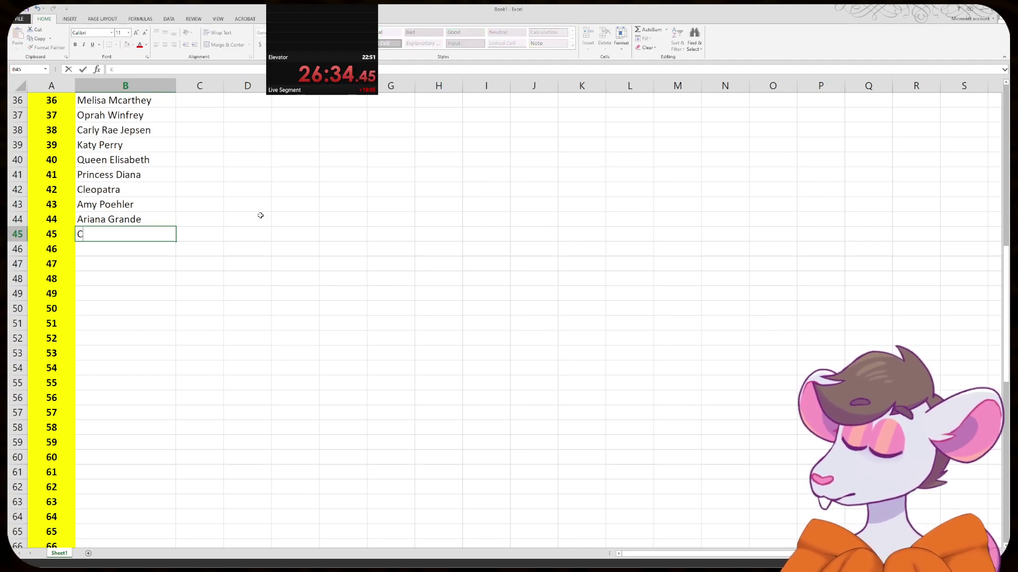
pyautogui.write('hristine ')
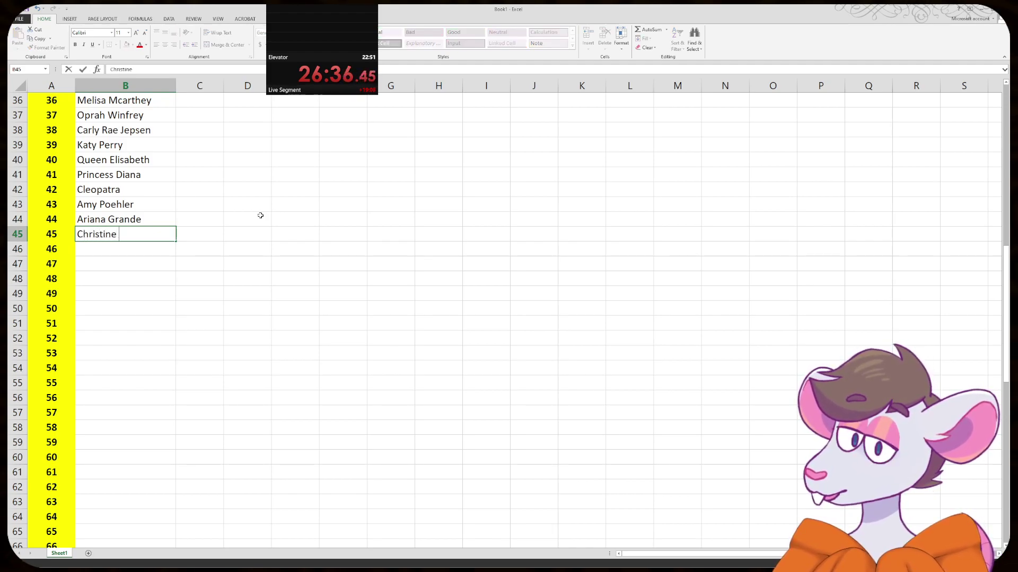
pyautogui.write('Baranski')
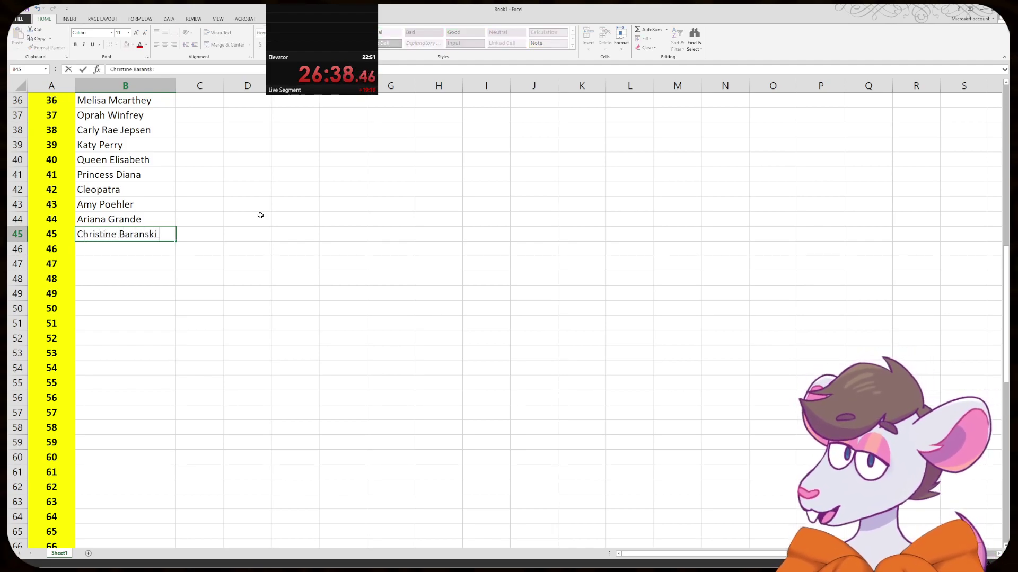
pyautogui.press('Return')
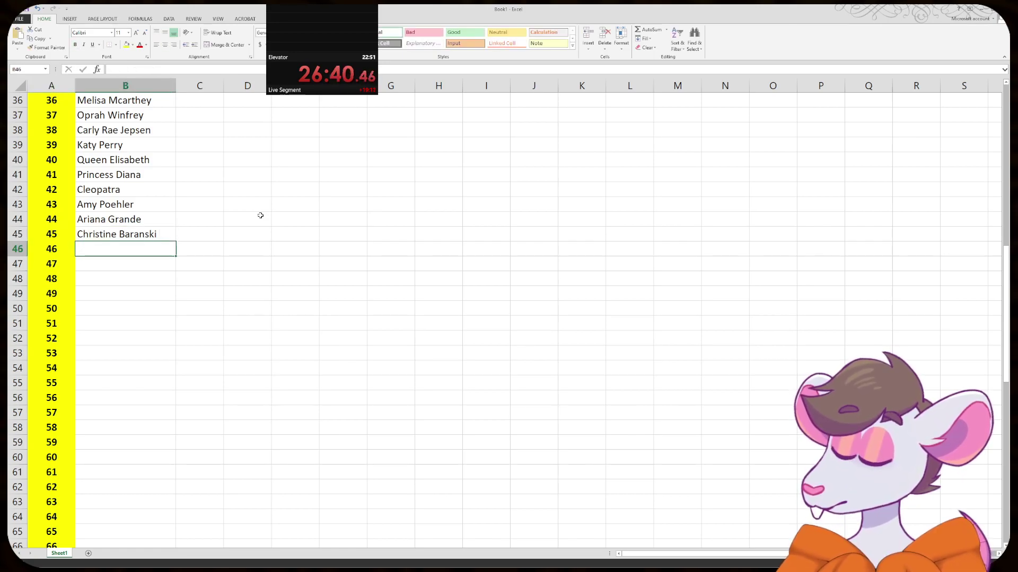
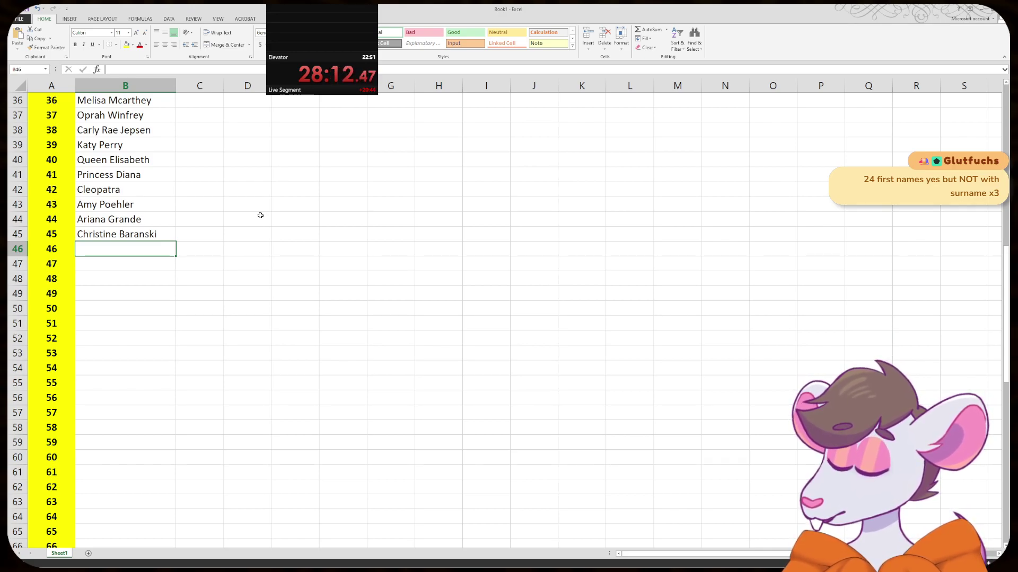
# - Enter Jodi Foster in cell B46 and Kristen Bell in cell B47
pyautogui.write('Jodi Foster')
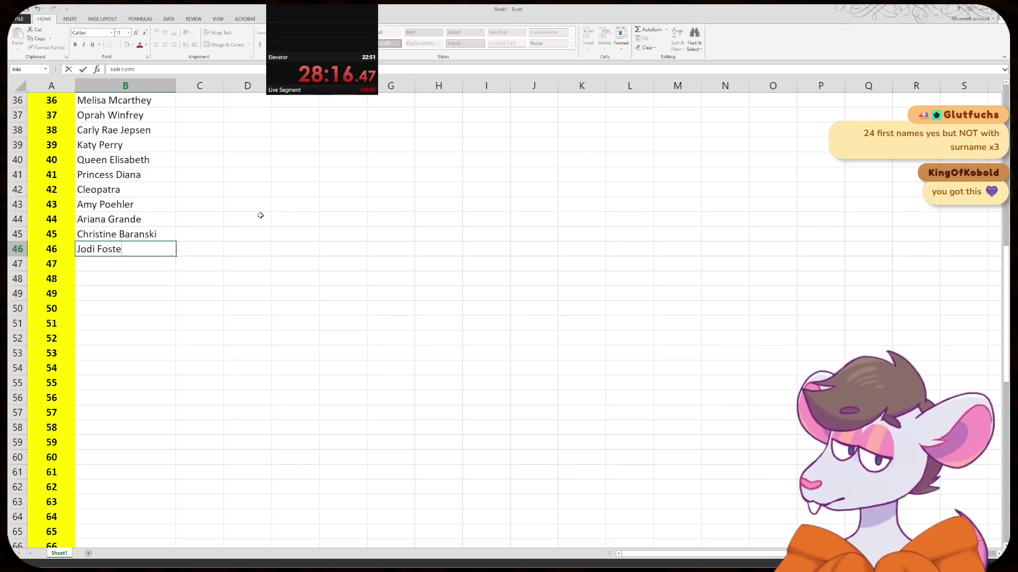
pyautogui.press('Return')
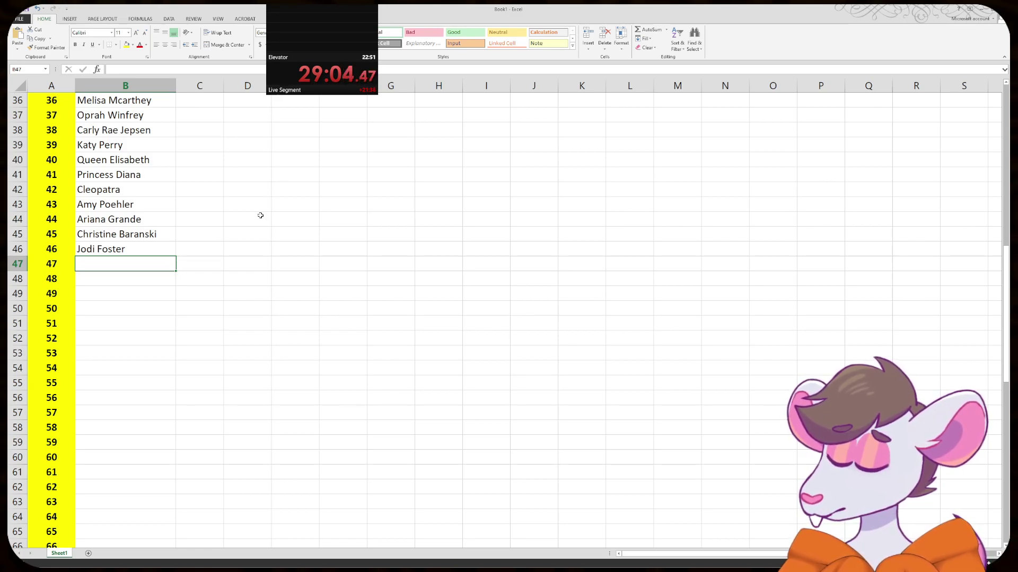
pyautogui.write('Christin B')
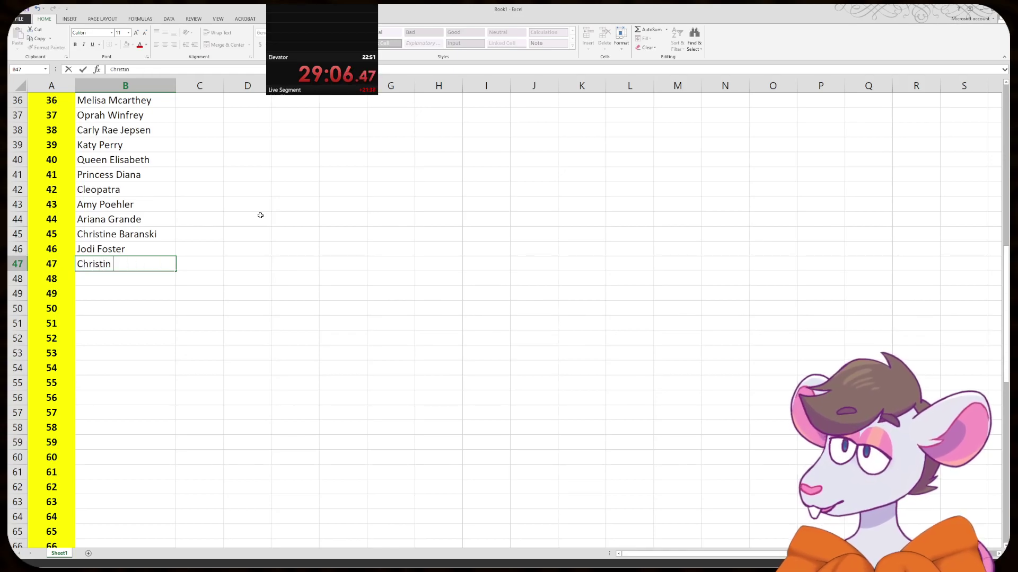
pyautogui.press('BackSpace')
pyautogui.press('BackSpace')
pyautogui.press('BackSpace')
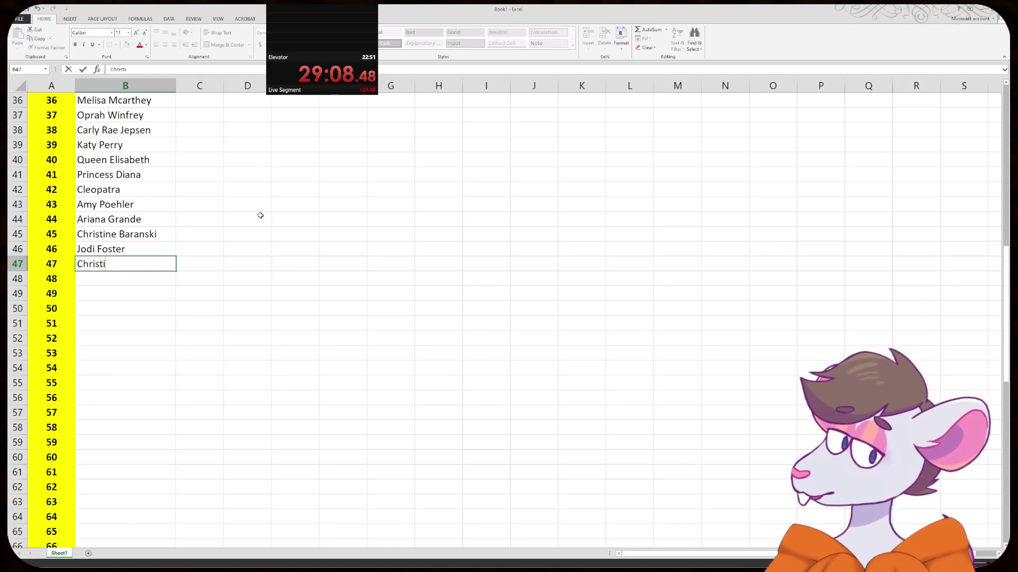
pyautogui.write('ne')
pyautogui.press('BackSpace')
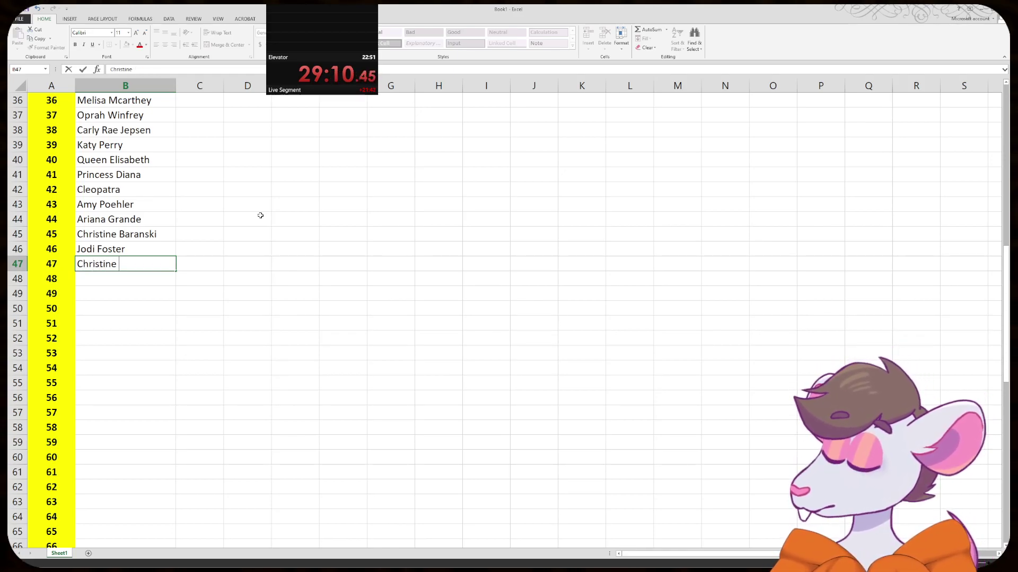
pyautogui.press('BackSpace')
pyautogui.press('BackSpace')
pyautogui.press('BackSpace')
pyautogui.press('BackSpace')
pyautogui.press('BackSpace')
pyautogui.press('BackSpace')
pyautogui.press('BackSpace')
pyautogui.press('BackSpace')
pyautogui.press('BackSpace')
pyautogui.write('Kris')
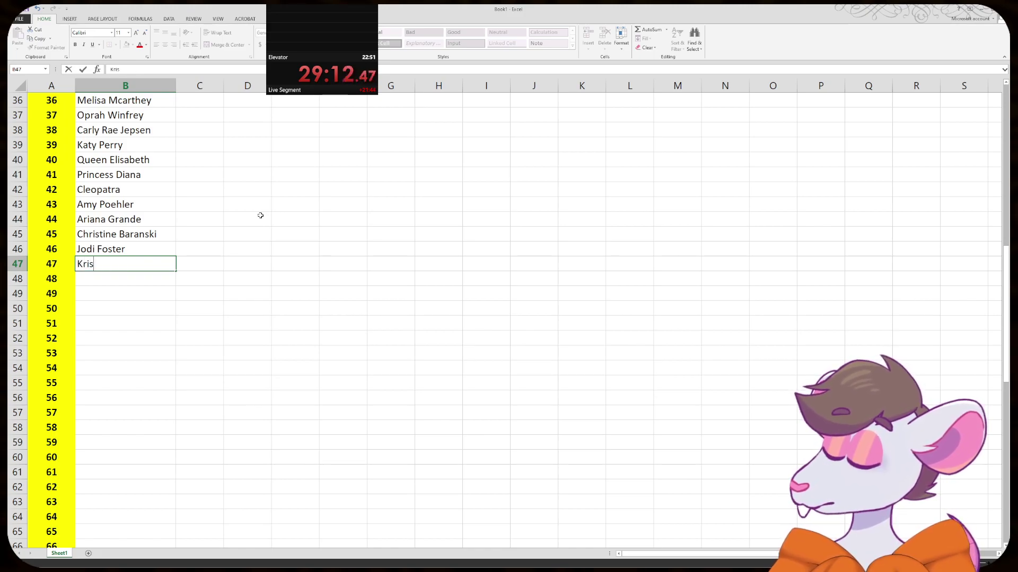
pyautogui.write('ten Bell')
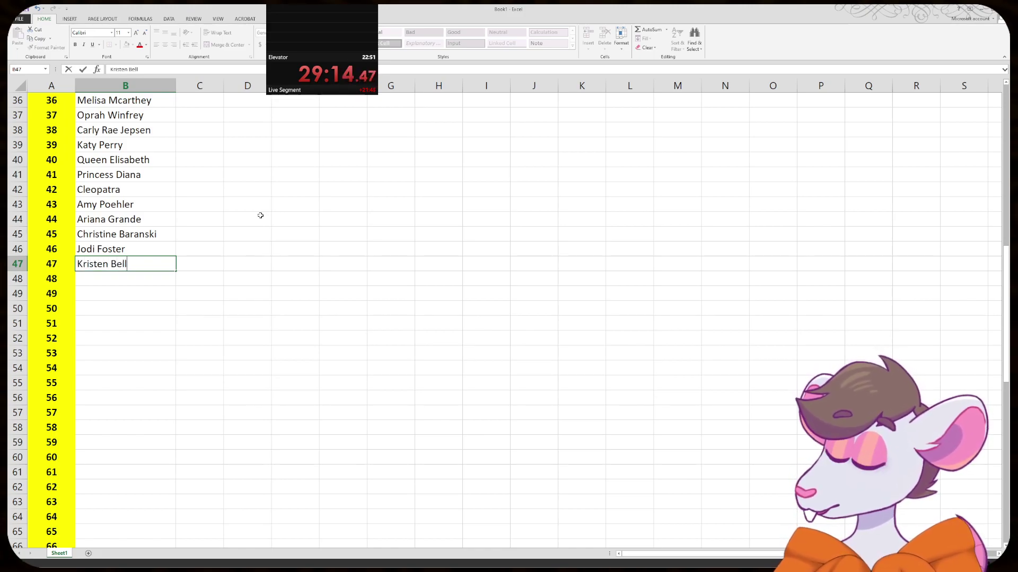
pyautogui.press('Return')
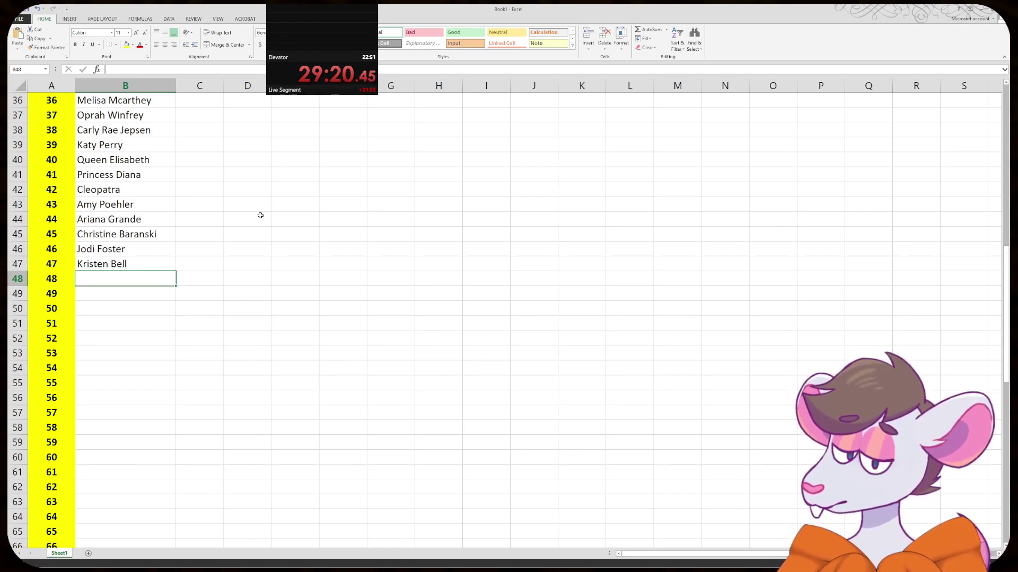
# - Enter Idina Menzel in cell B48 and Mary (Biblical) in cell B49
pyautogui.write('Idina ')
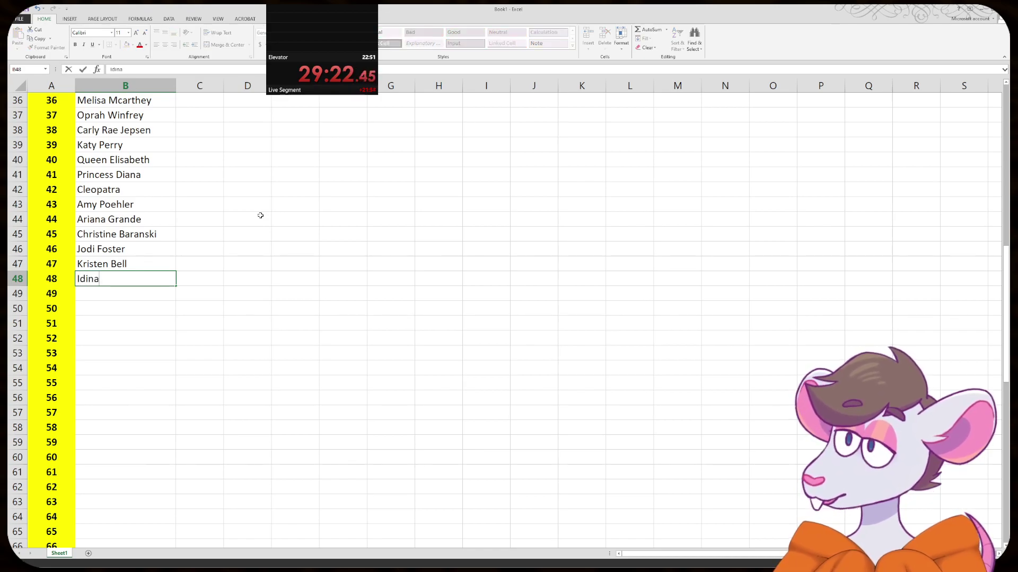
pyautogui.write('Menzel')
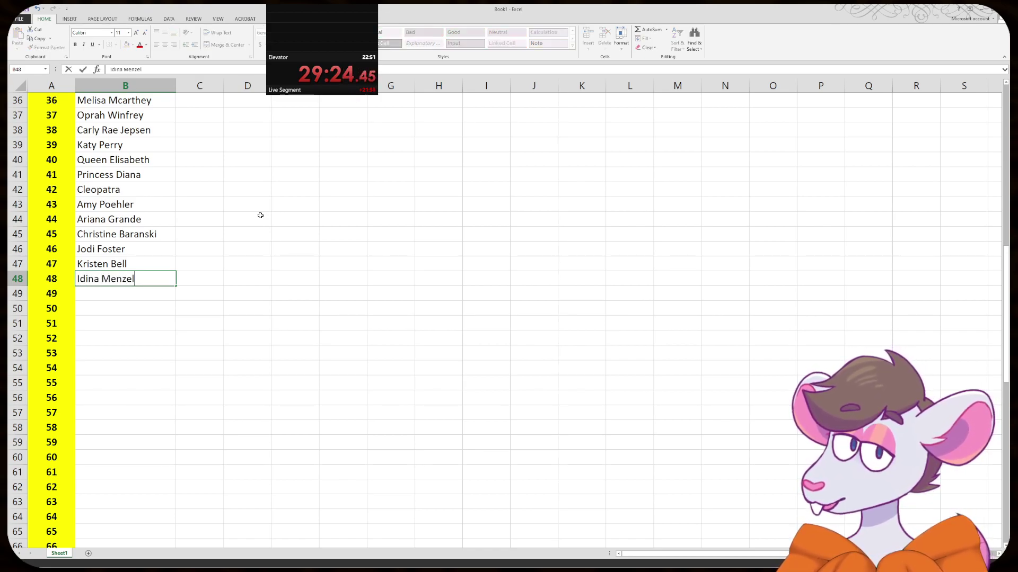
pyautogui.press('Return')
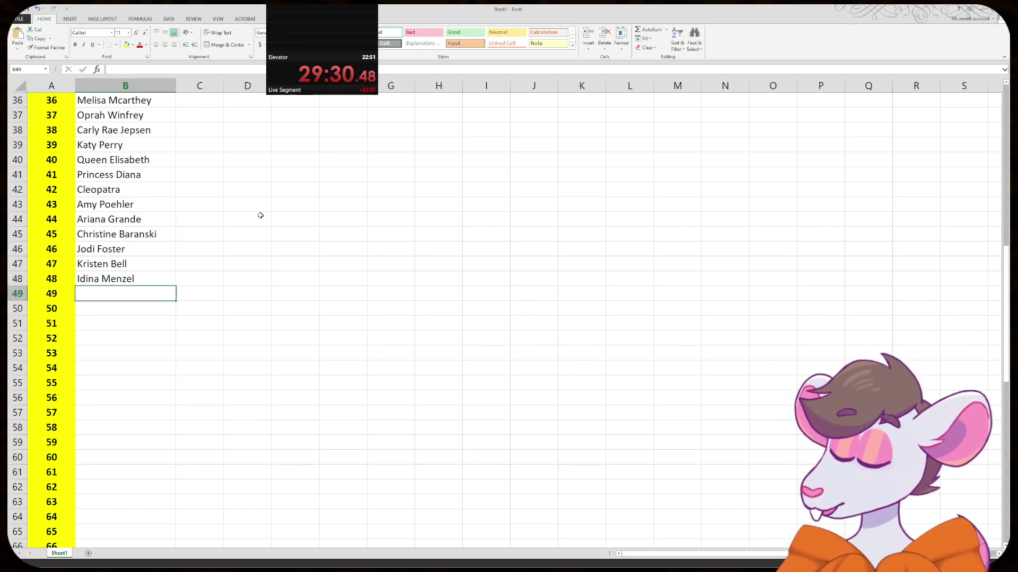
pyautogui.write('Mary (B')
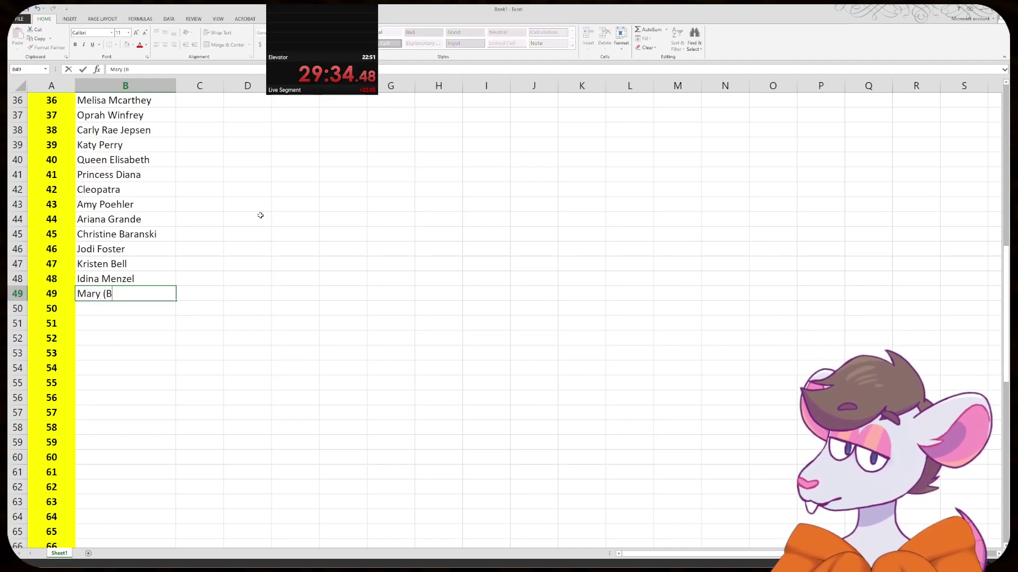
pyautogui.write('iblical)')
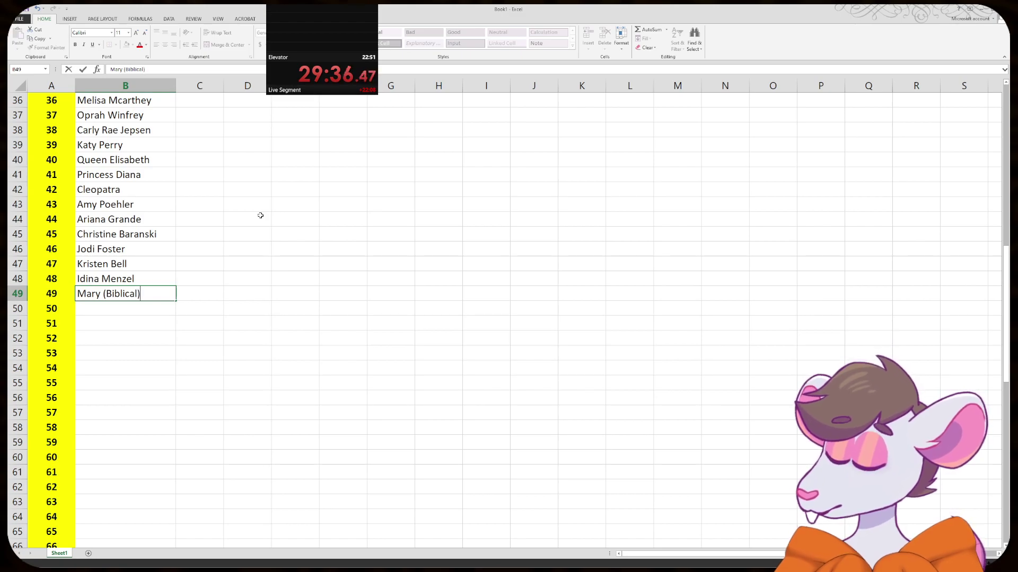
pyautogui.press('Return')
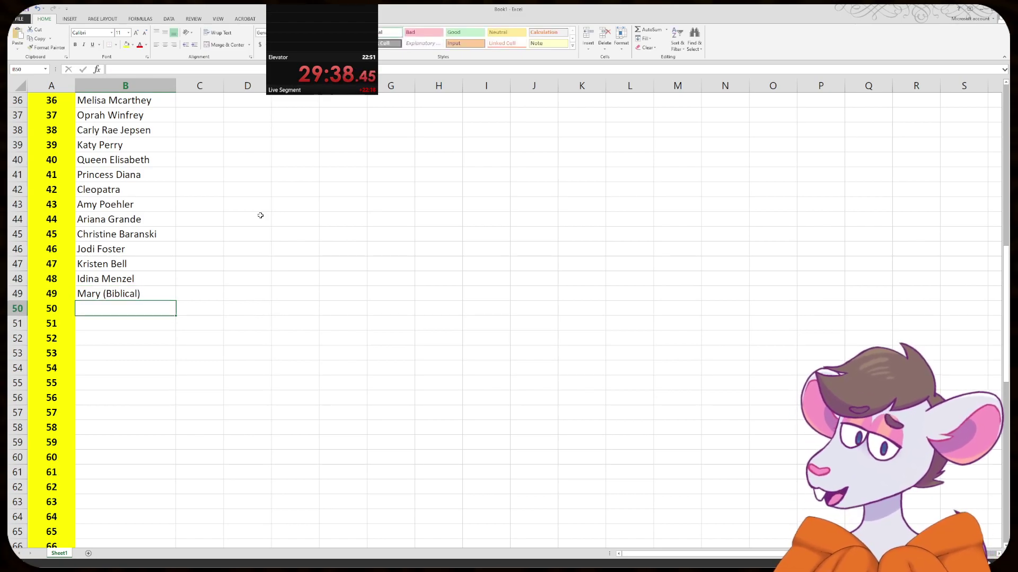
# - Enter Ashley Tisdale in cell B50
pyautogui.scroll(-3, 260, 215)
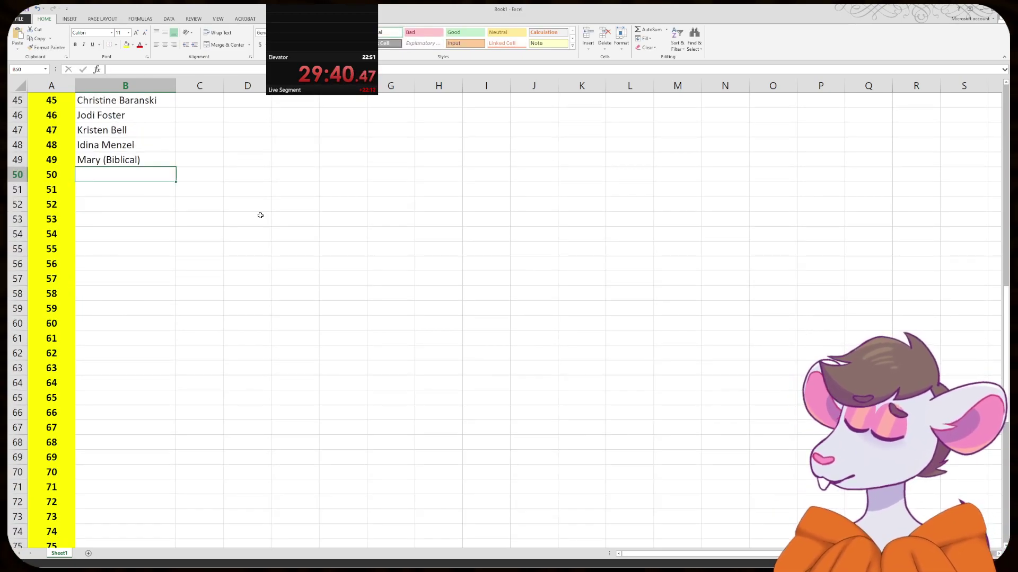
pyautogui.scroll(2, 261, 215)
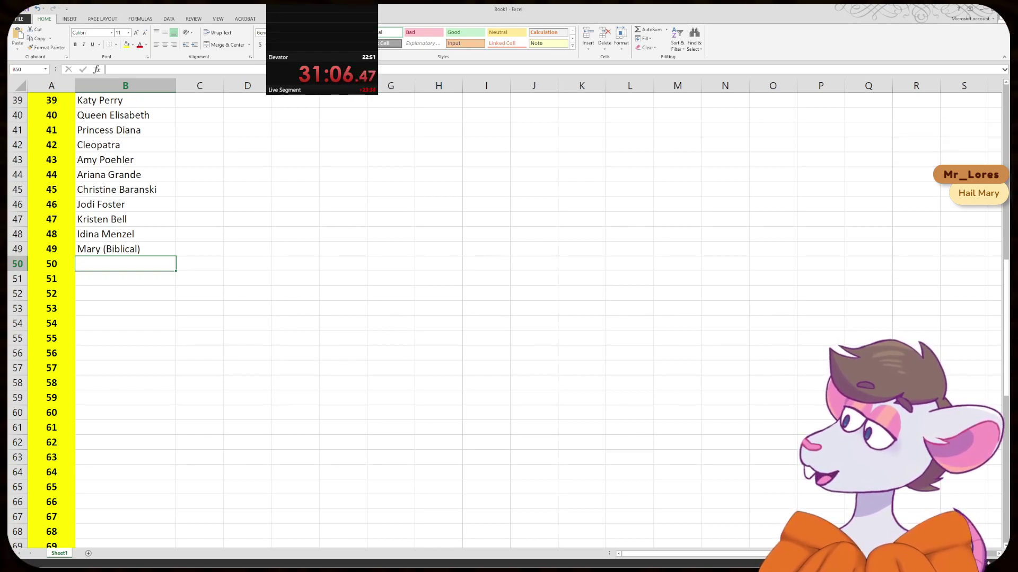
pyautogui.hotkey('alt', 'Tab')
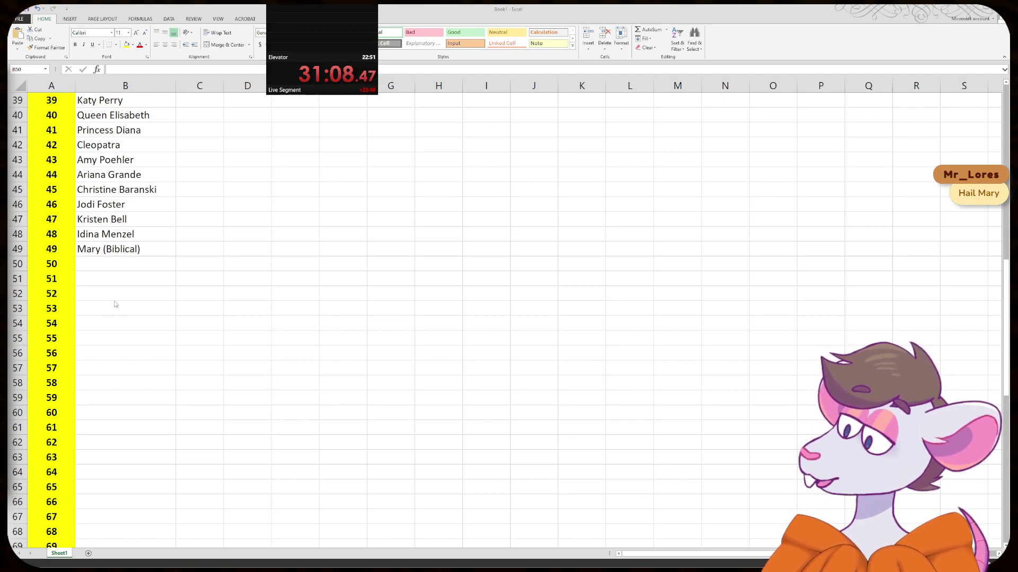
pyautogui.hotkey('alt', 'Tab')
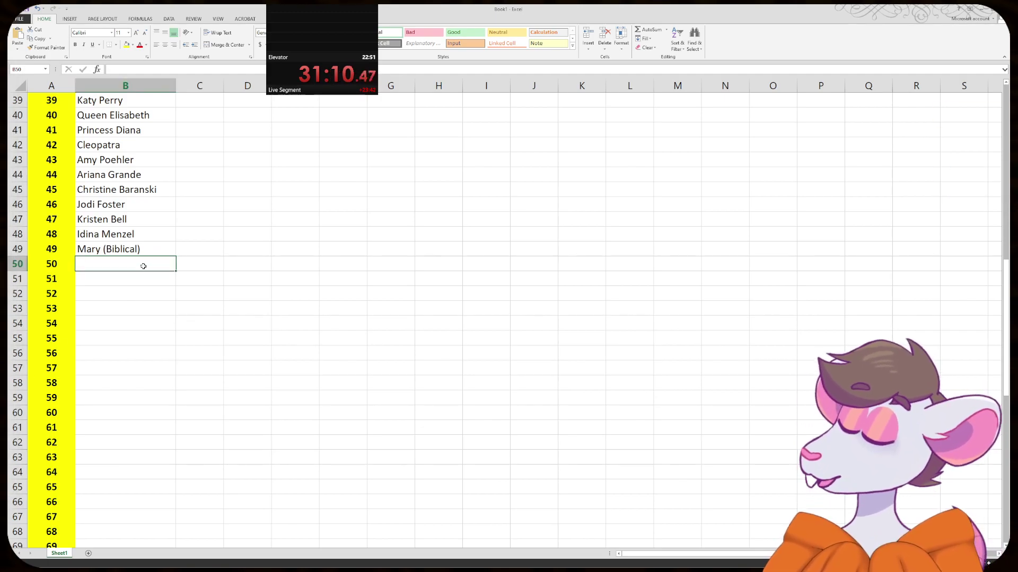
pyautogui.write('Ashley Tisdale')
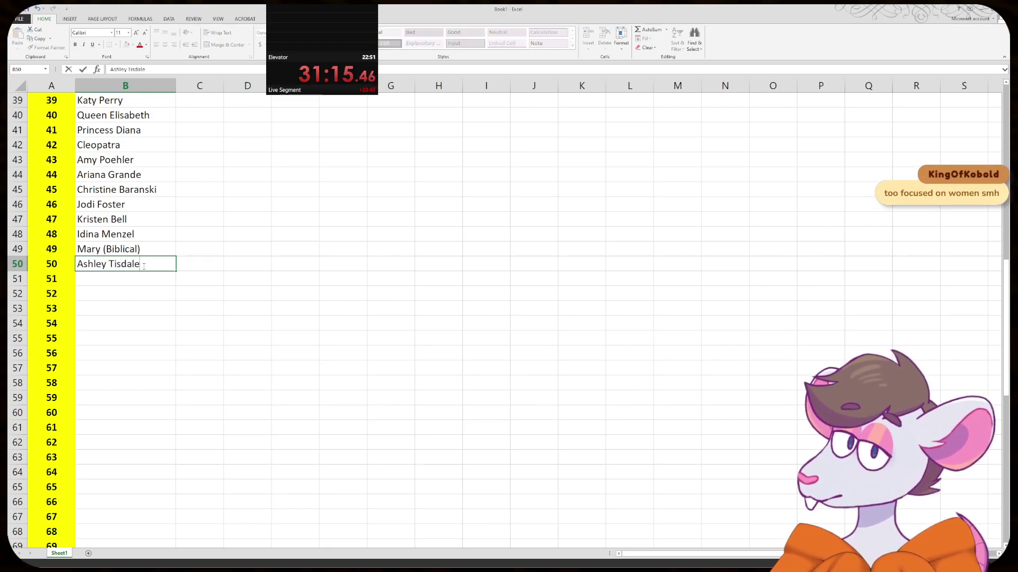
pyautogui.press('Return')
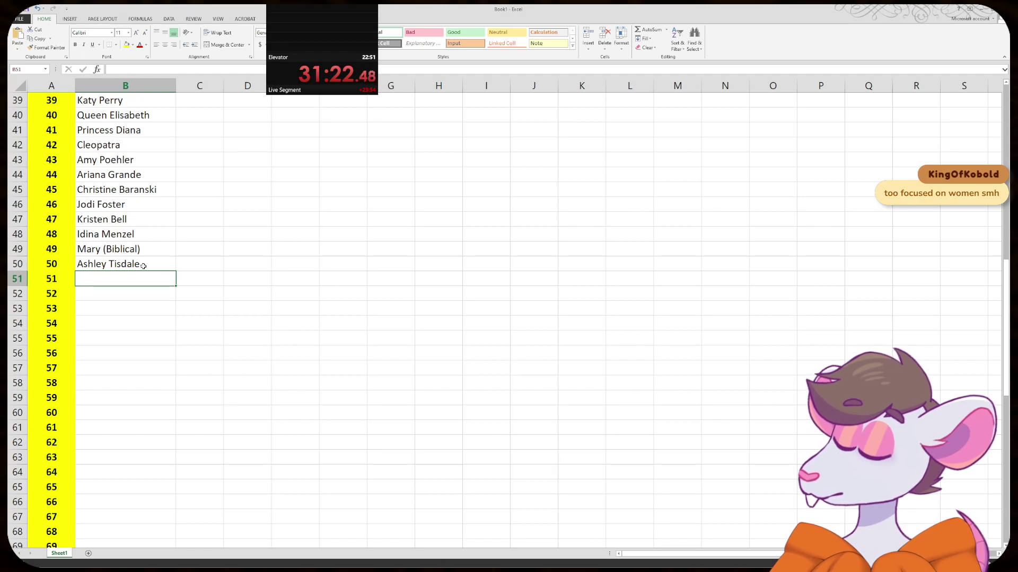
pyautogui.write('Mary Kate')
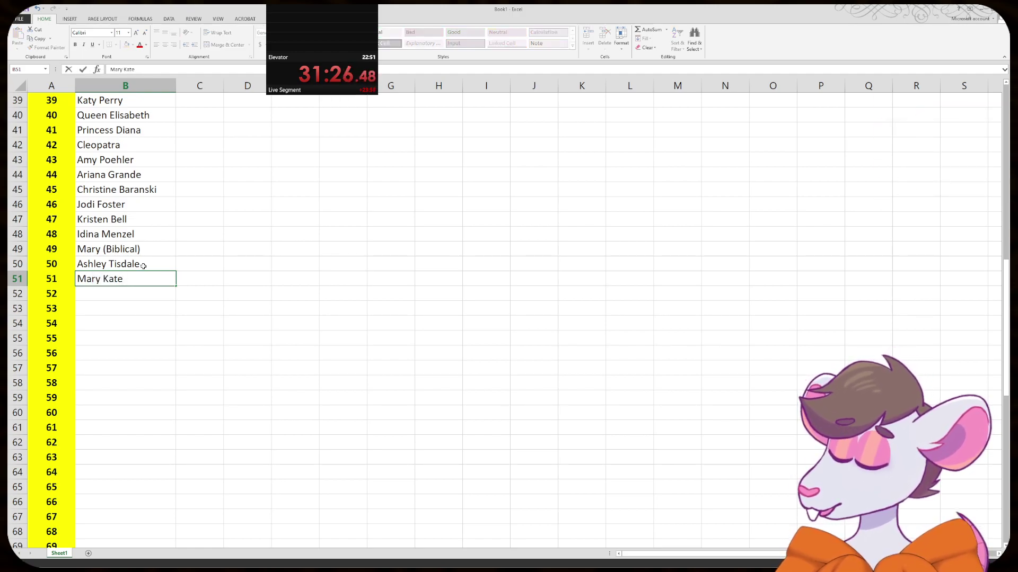
pyautogui.write('x')
pyautogui.press('Return')
pyautogui.press('Up')
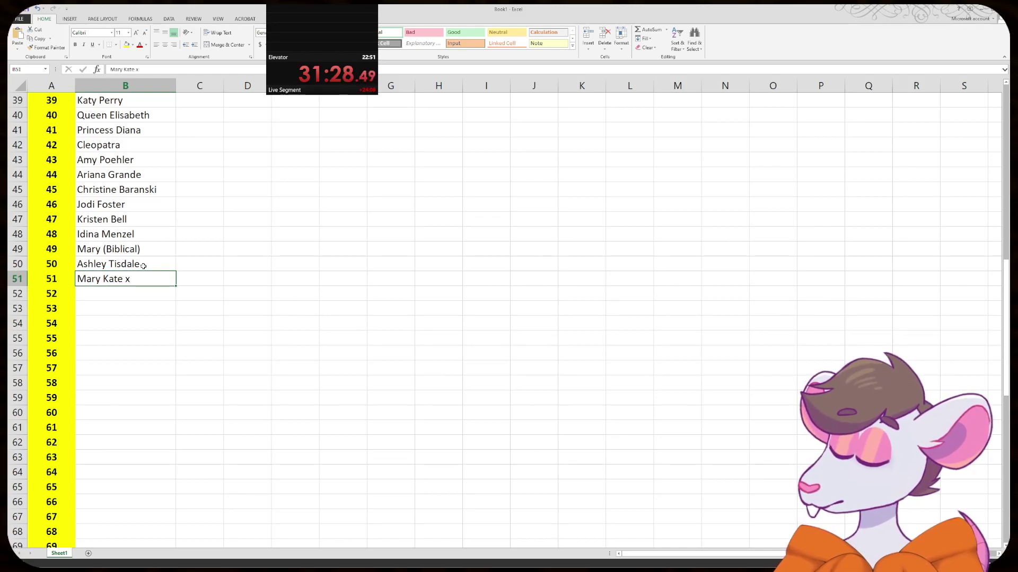
pyautogui.press('BackSpace')
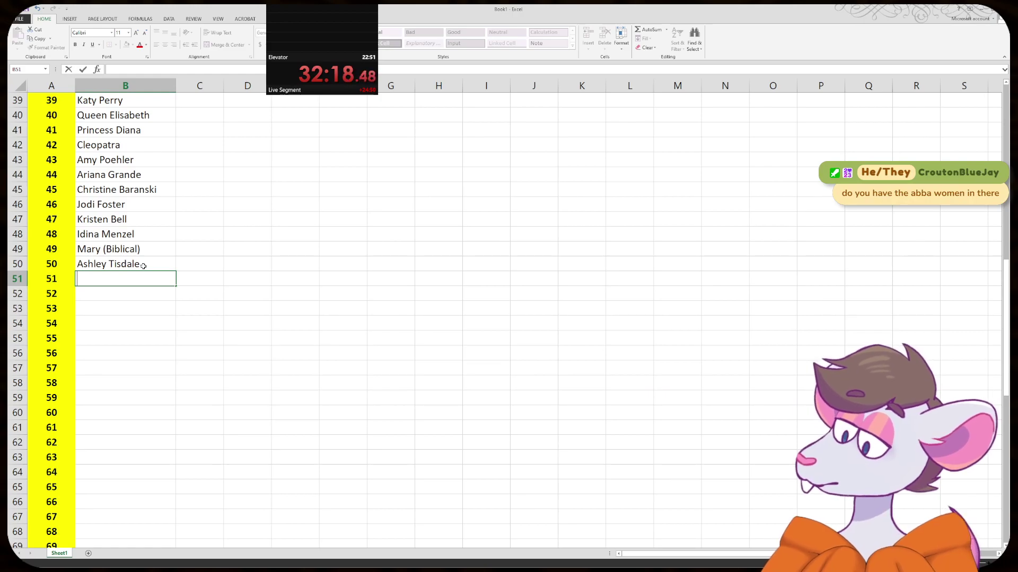
# - Enter fanfan in cell B51 and qtcinderella in cell B52
pyautogui.scroll(13, 143, 265)
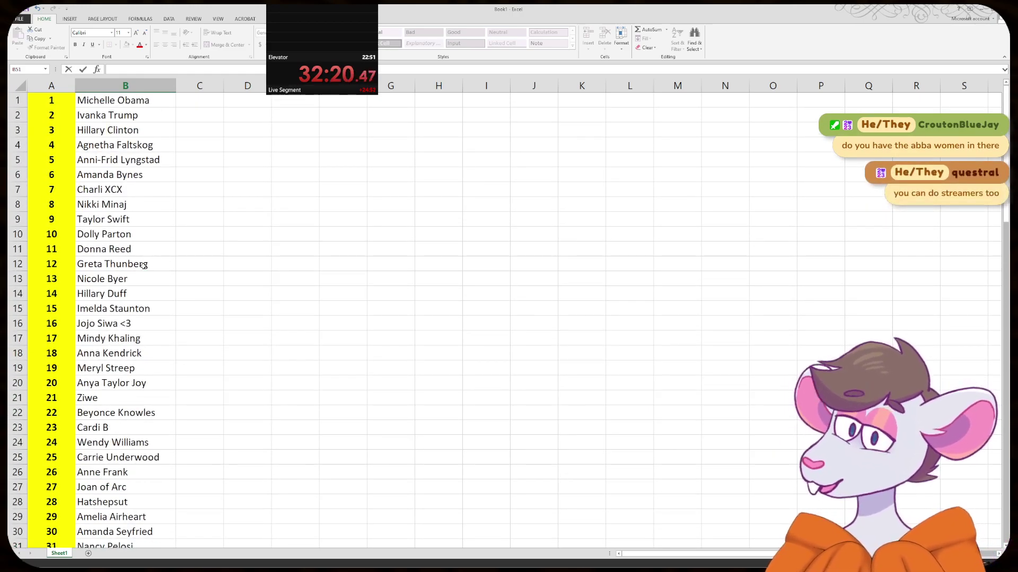
pyautogui.moveTo(131, 139); pyautogui.dragTo(133, 159)
pyautogui.scroll(-12, 174, 228)
pyautogui.click(139, 313)
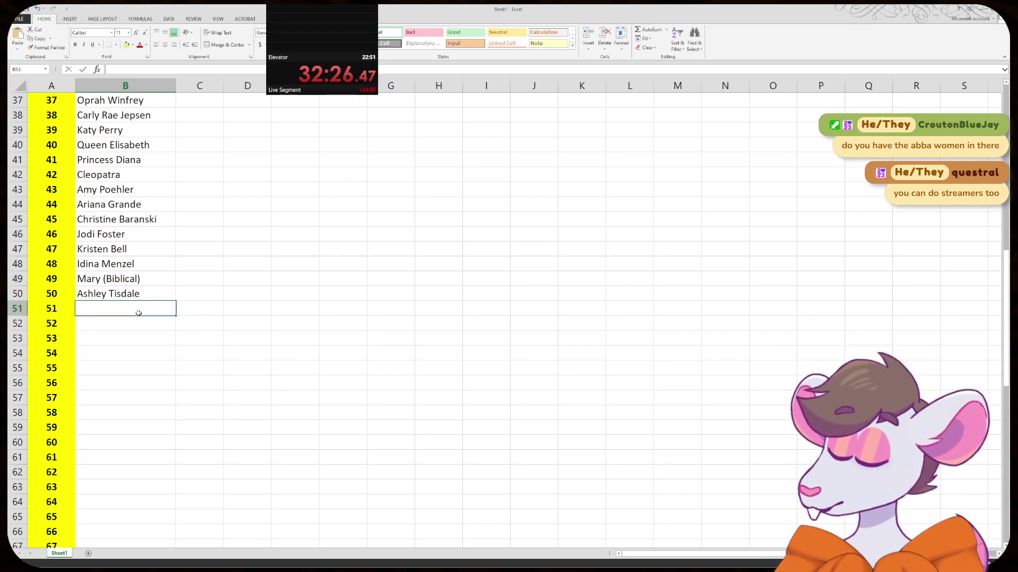
pyautogui.write('fanfan')
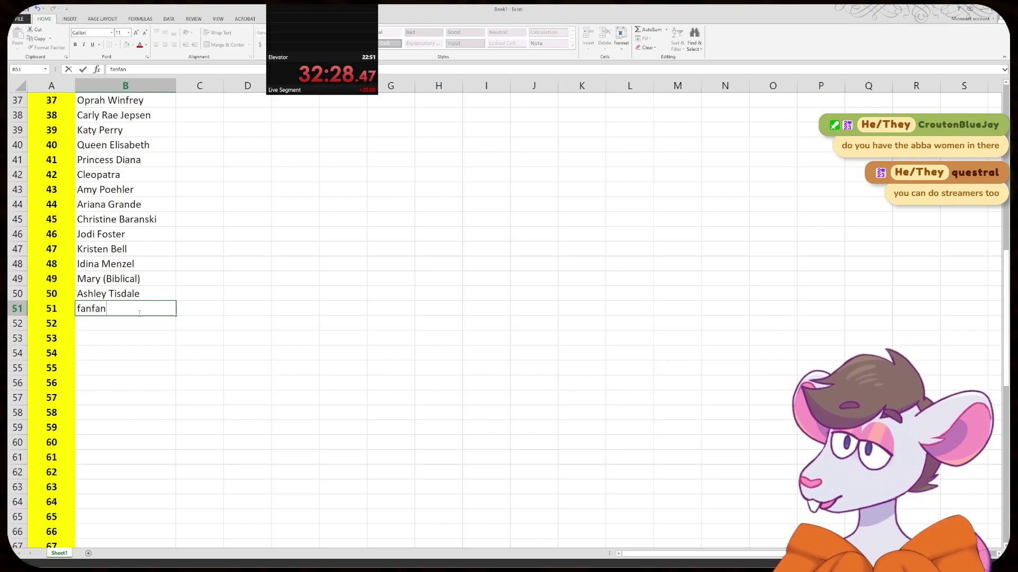
pyautogui.press('Return')
pyautogui.write('qtcind')
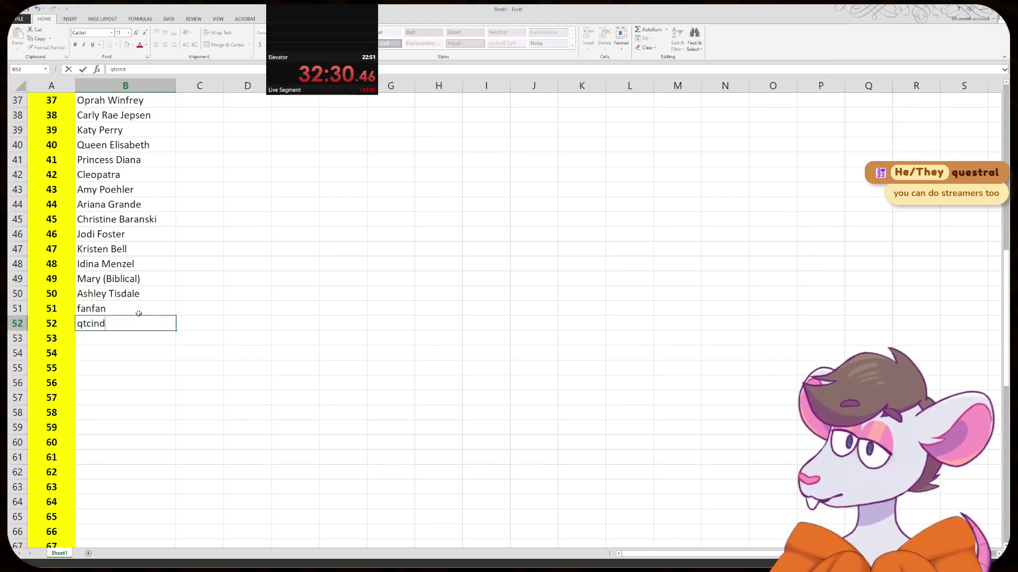
pyautogui.write('erella')
pyautogui.press('Return')
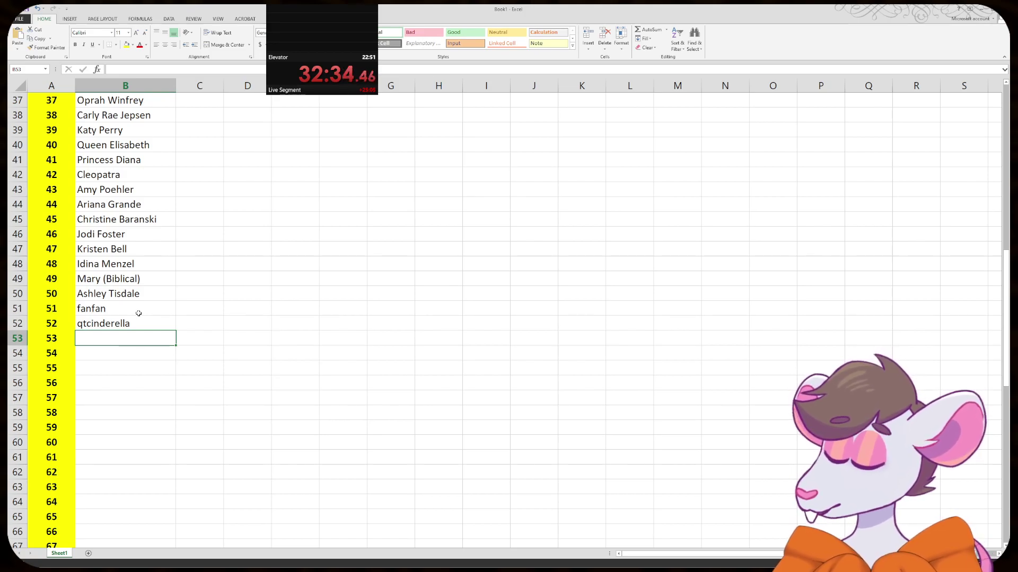
pyautogui.scroll(-2, 144, 308)
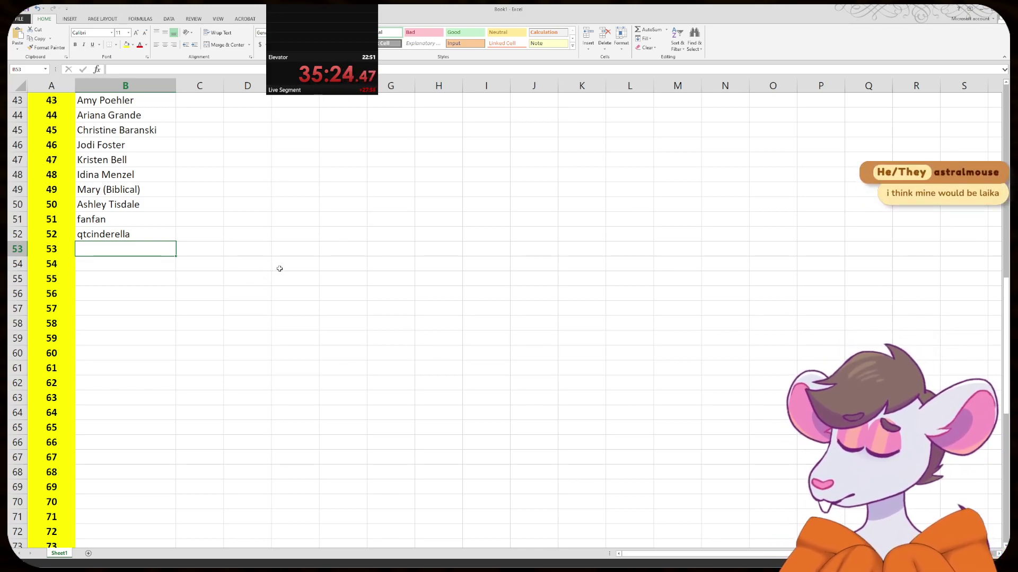
pyautogui.click(280, 269)
pyautogui.click(126, 253)
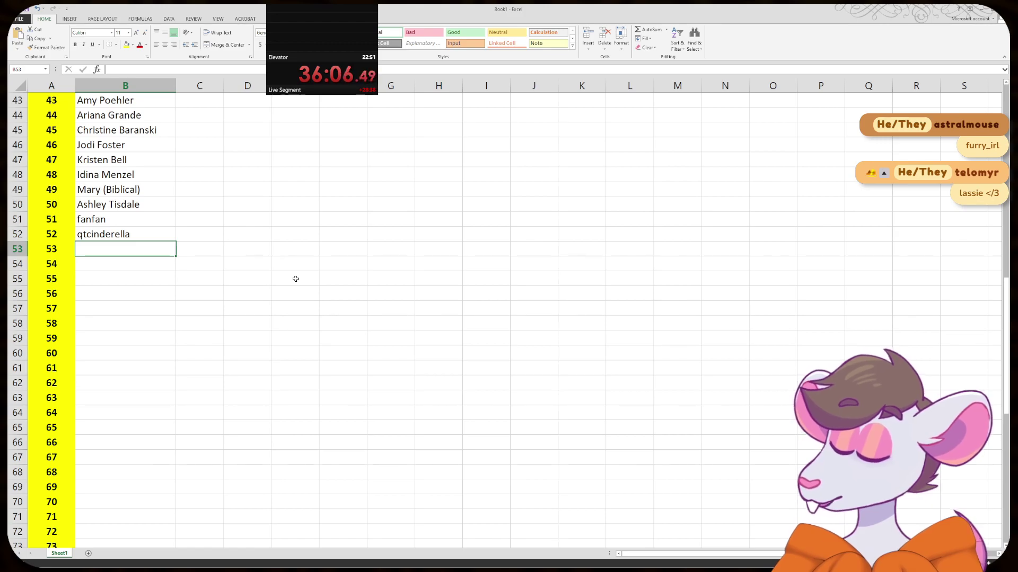
pyautogui.write('Judge Judy')
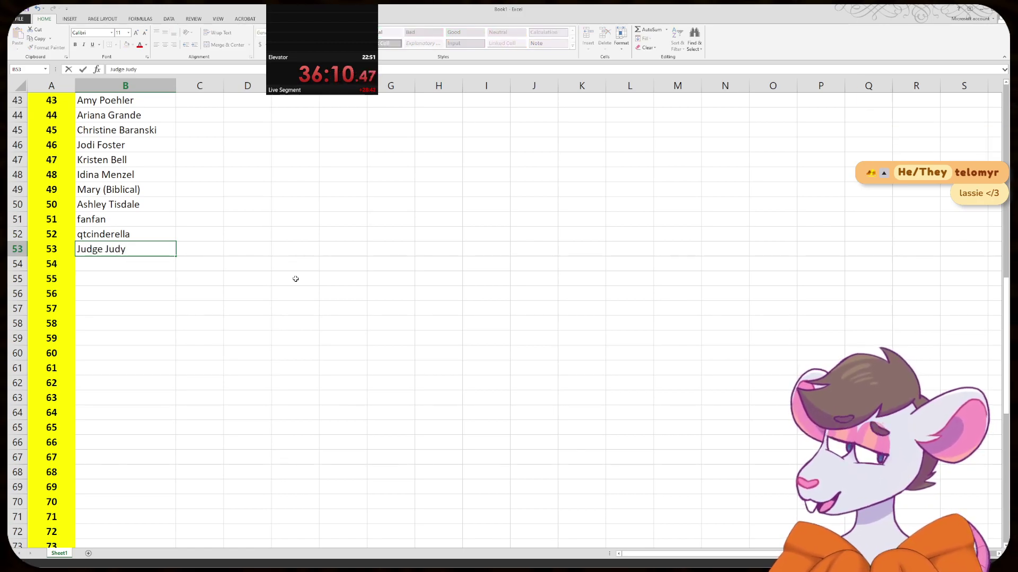
pyautogui.press('Return')
pyautogui.press('Up')
# - Enter Judith Scheindlin in cell B53
pyautogui.write('Ju')
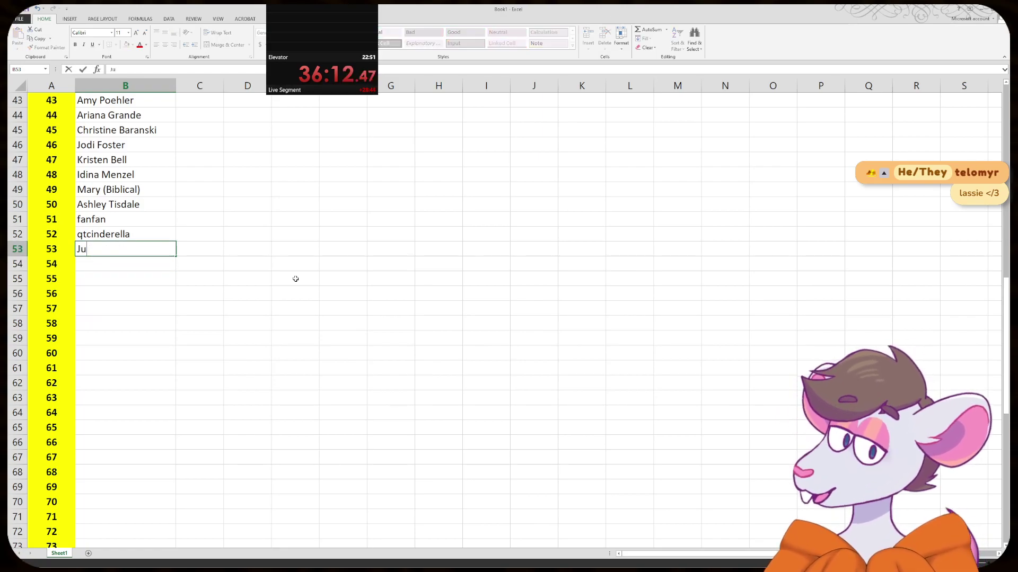
pyautogui.write('dith Sche')
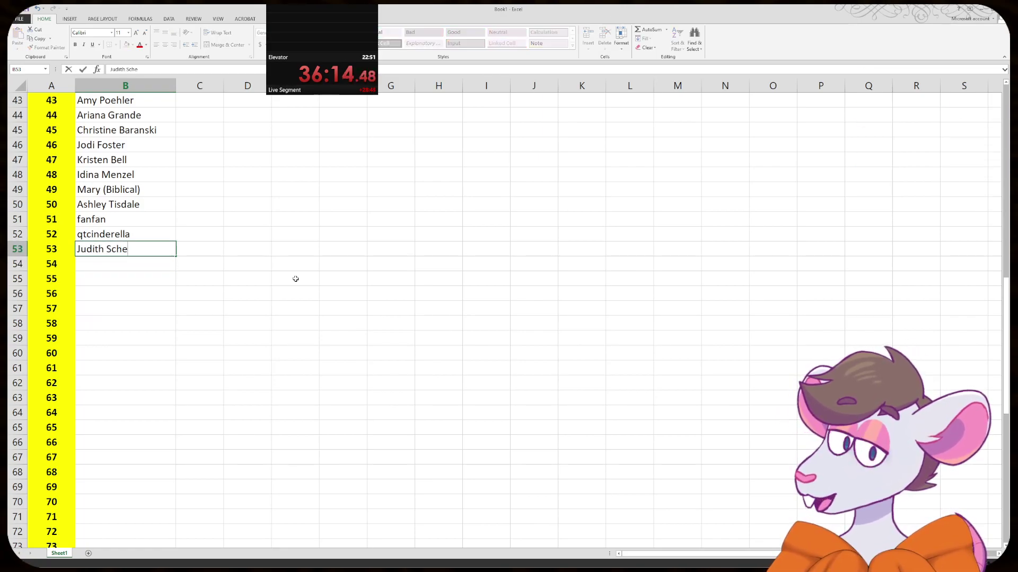
pyautogui.write('indlin')
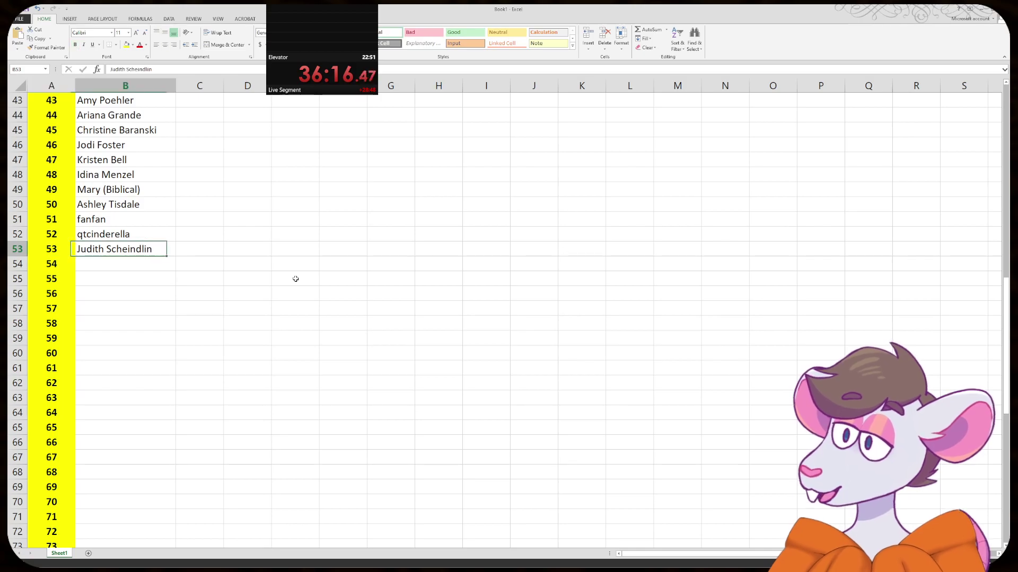
pyautogui.press('Return')
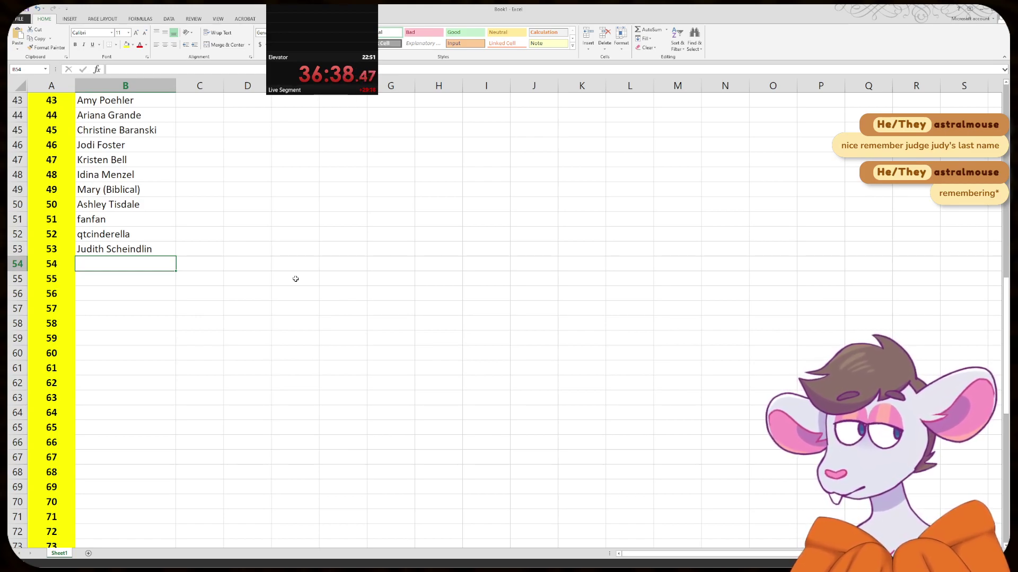
# - Enter Mary Kate Olson in cell B54 and Ashley Oslon in cell B55
pyautogui.write('M')
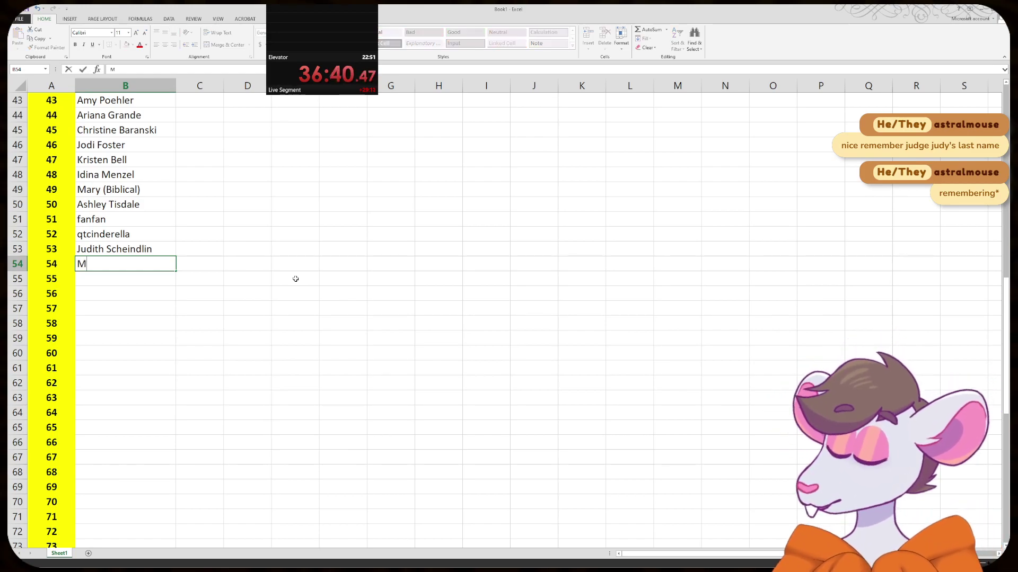
pyautogui.write('ary Kate ')
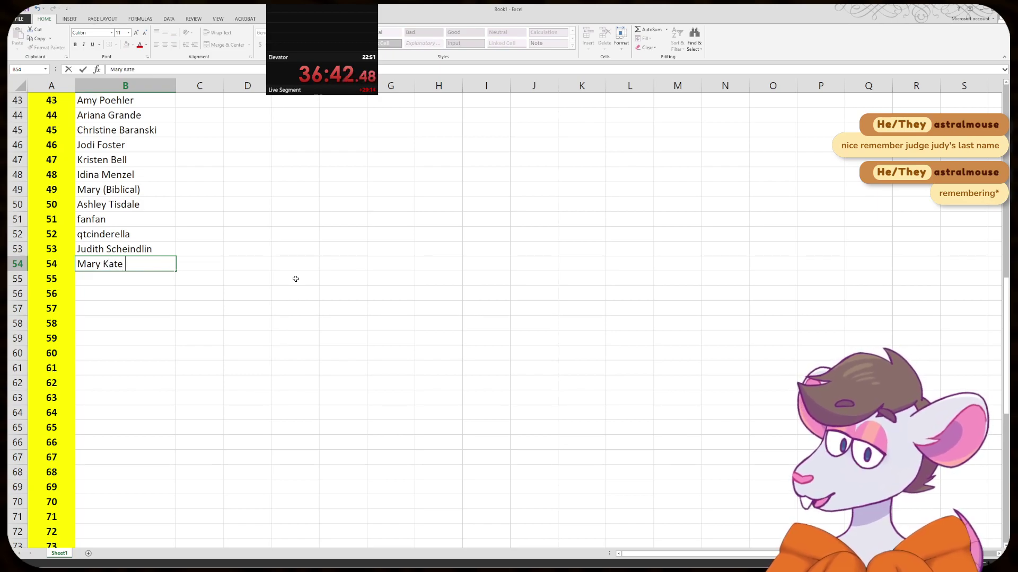
pyautogui.write('Olson')
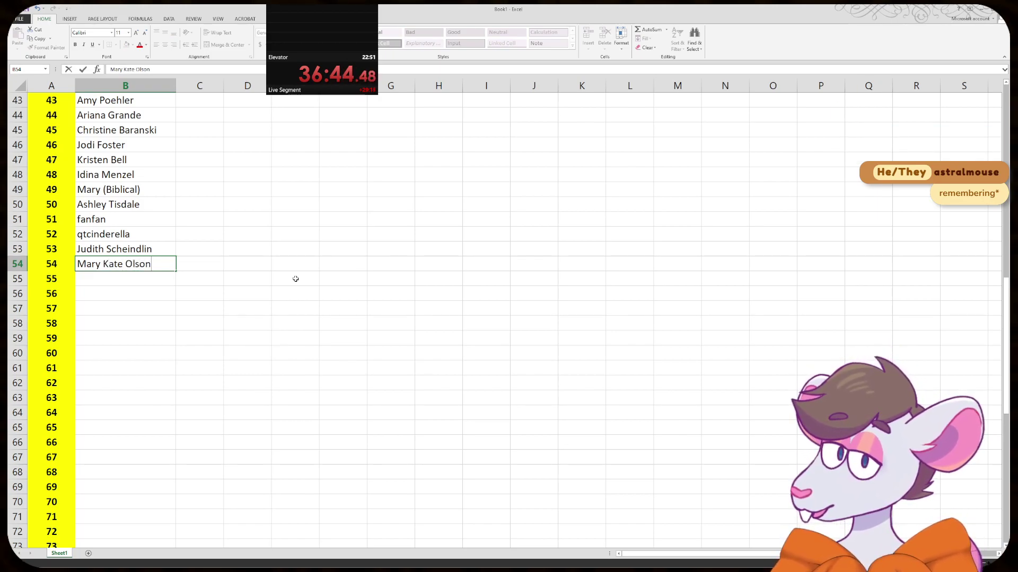
pyautogui.press('Return')
pyautogui.write('Ashley Oslon')
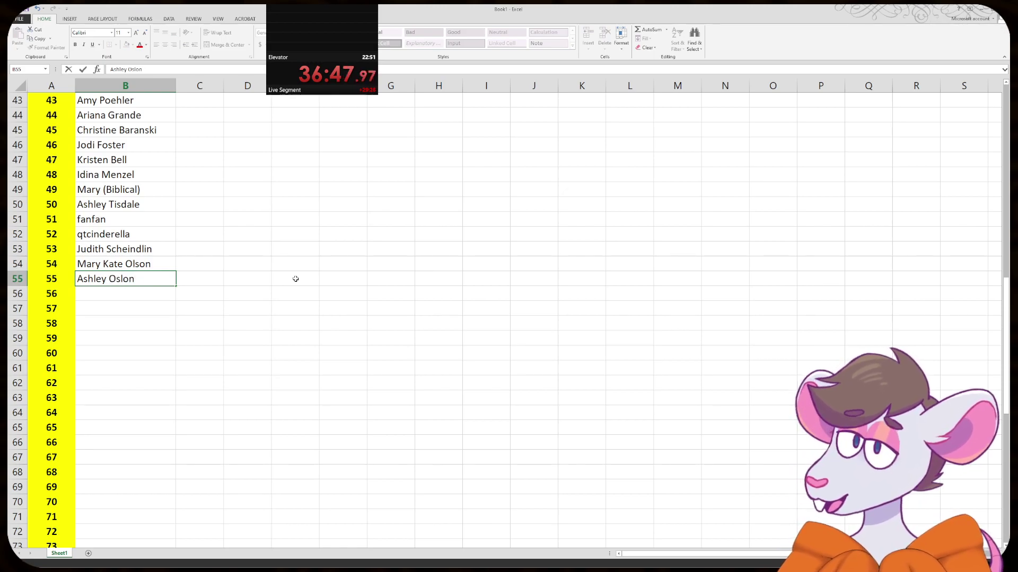
pyautogui.press('Return')
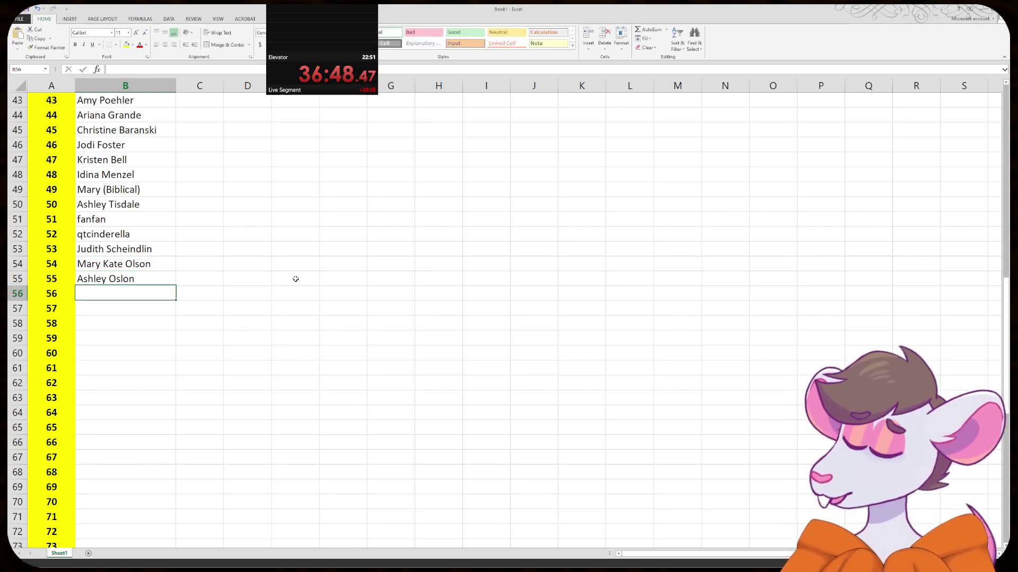
pyautogui.press('Up')
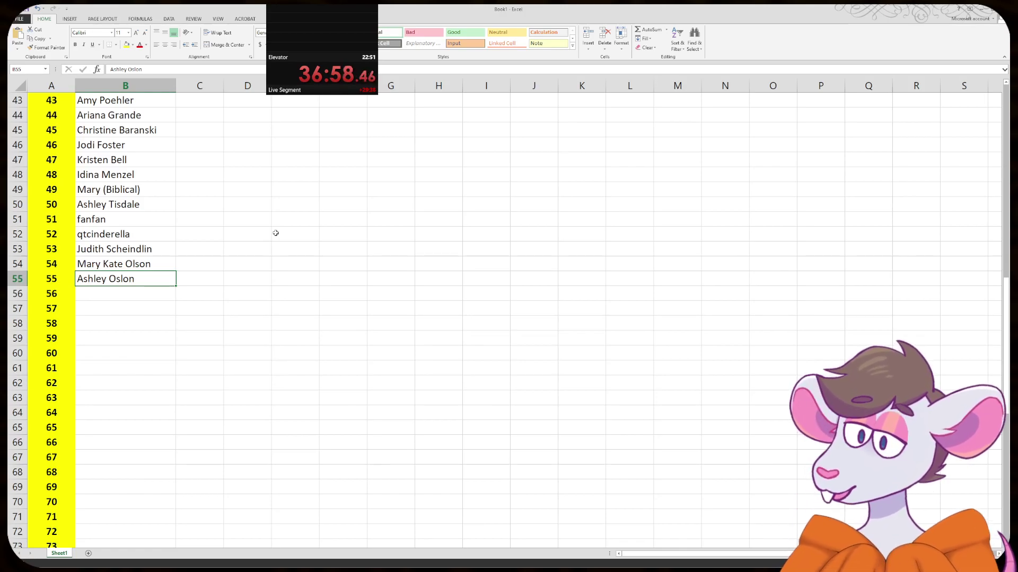
pyautogui.press('Return')
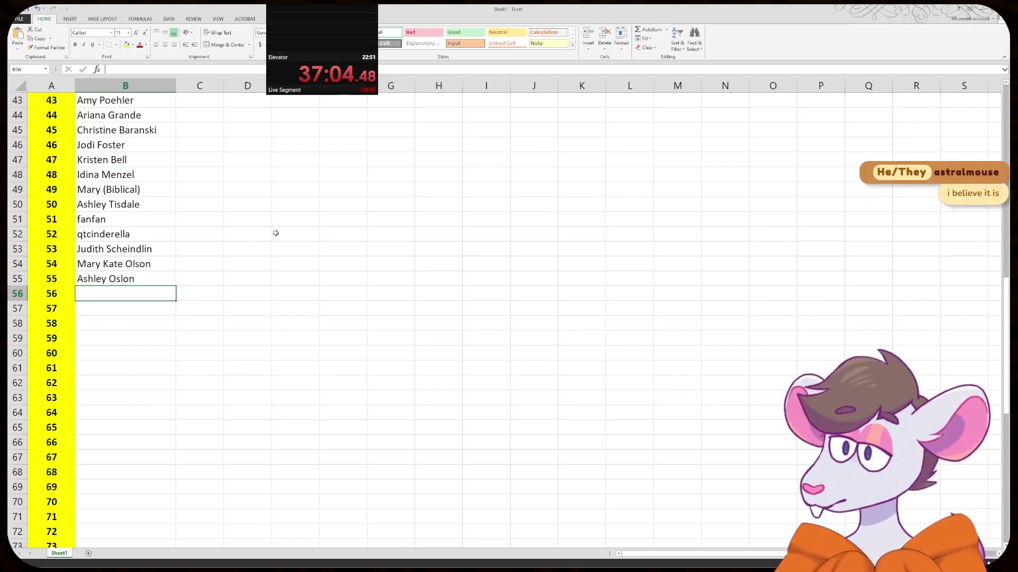
pyautogui.click(122, 280)
pyautogui.doubleClick(128, 279)
pyautogui.press('BackSpace')
pyautogui.moveTo(120, 280); pyautogui.dragTo(115, 279)
pyautogui.press('Delete')
pyautogui.write('so')
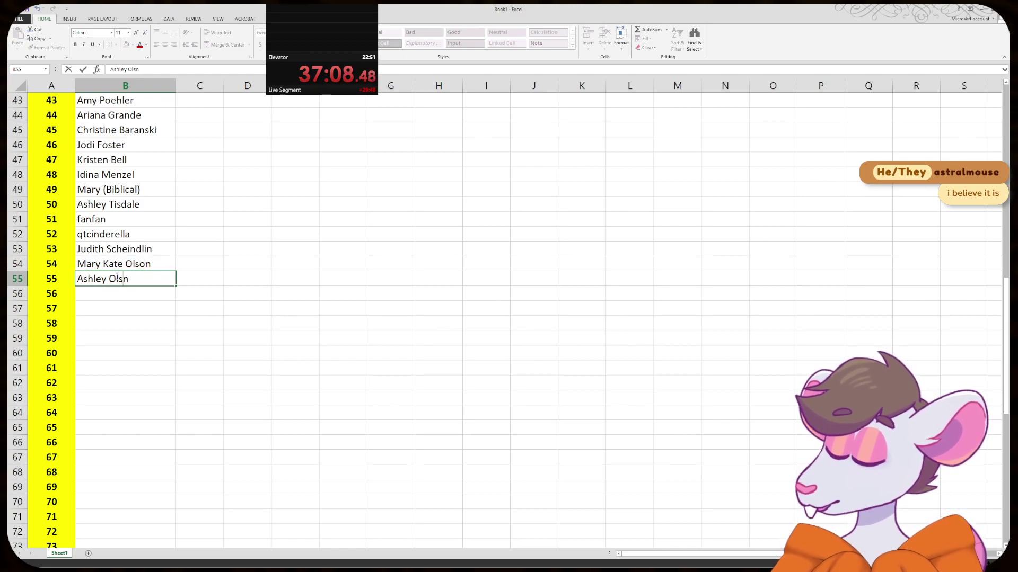
pyautogui.click(146, 295)
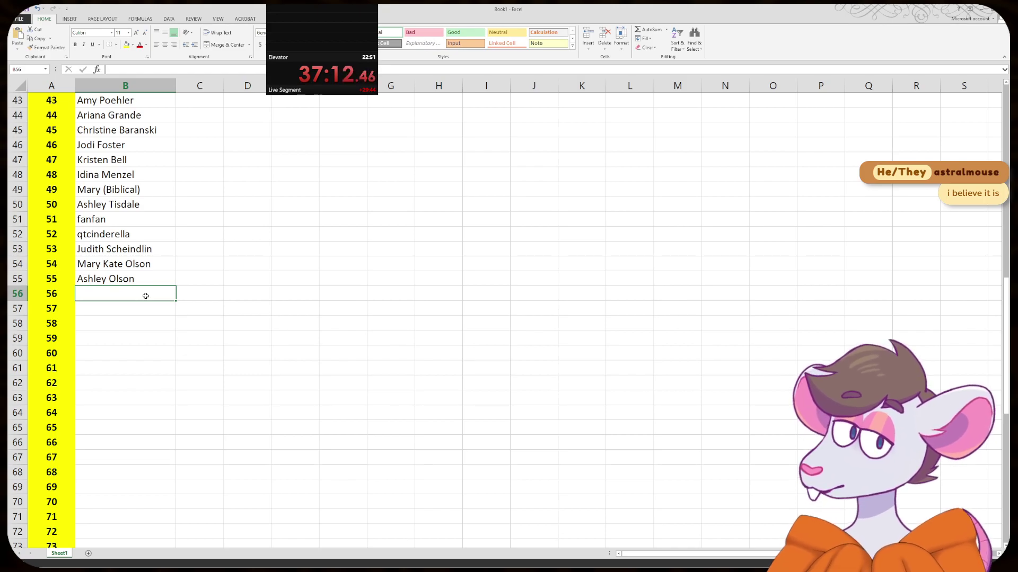
pyautogui.scroll(-2, 146, 296)
pyautogui.scroll(-2, 145, 295)
pyautogui.scroll(1, 145, 296)
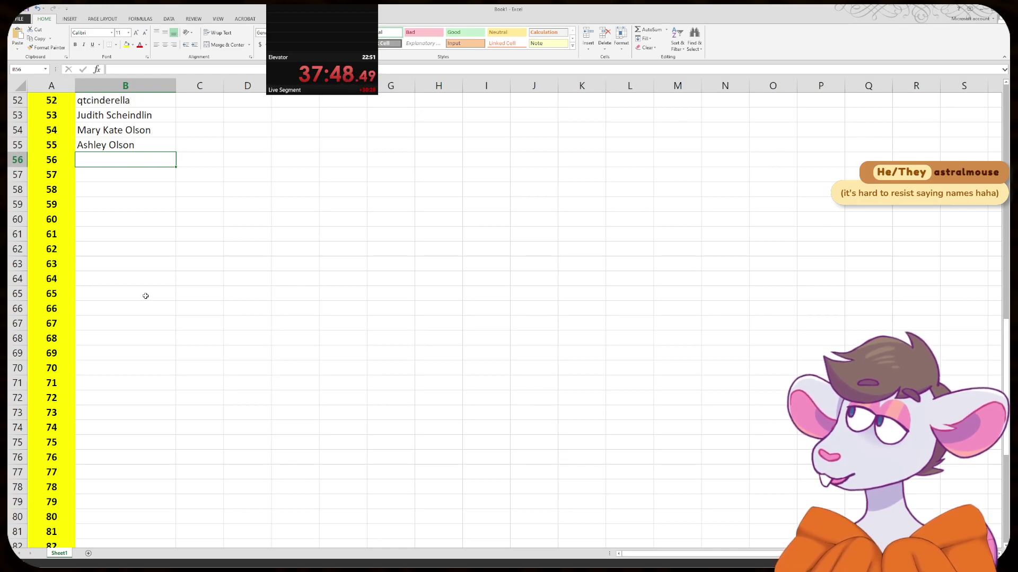
pyautogui.write('K')
pyautogui.press('BackSpace')
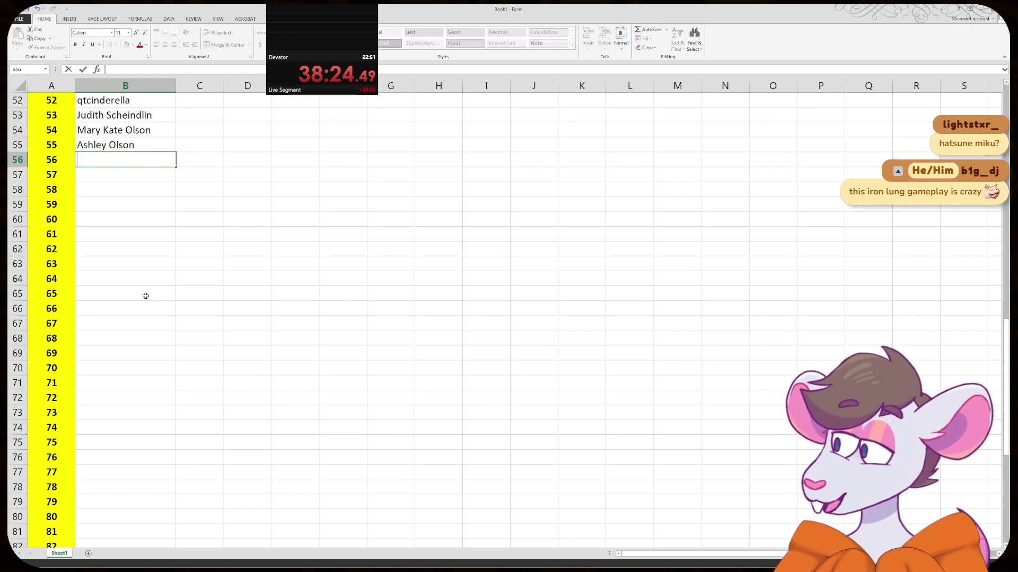
pyautogui.press('super')
pyautogui.press('super')
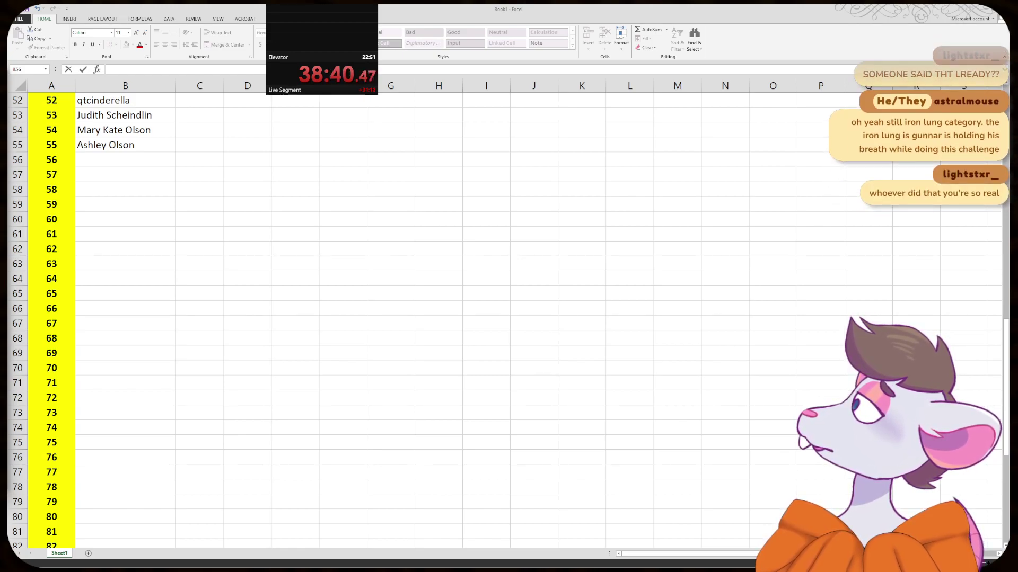
pyautogui.hotkey('alt', 'Tab')
pyautogui.click(151, 179)
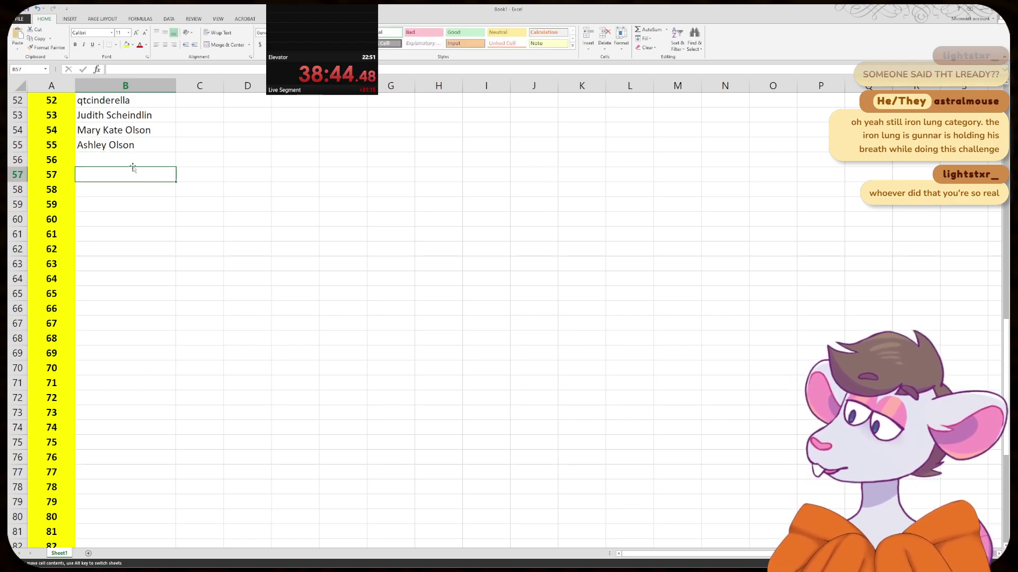
pyautogui.click(159, 157)
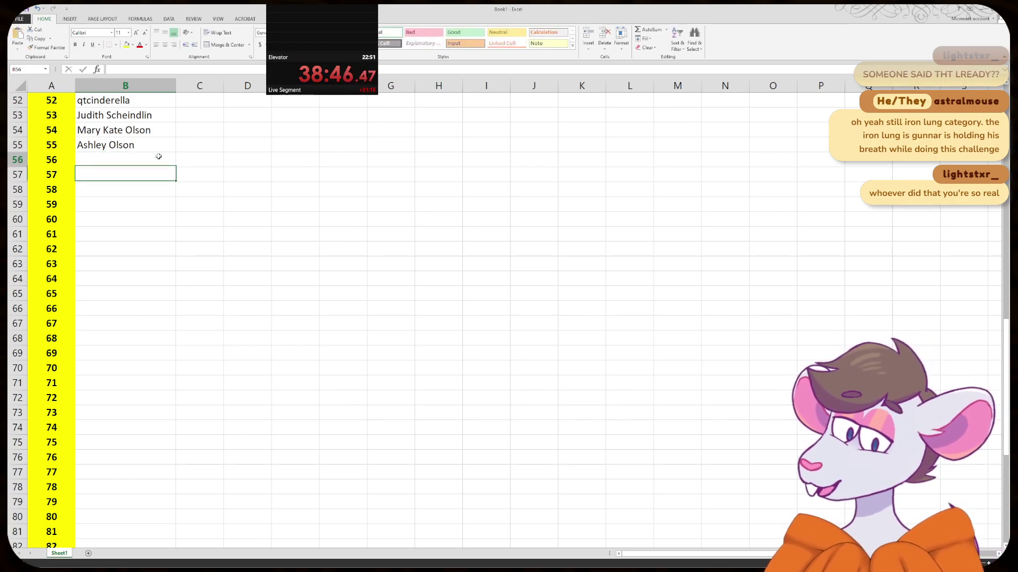
# - Check the challenge rules image in the browser, and enter iJustine in cell B56 of the spreadsheet
pyautogui.hotkey('alt', 'Tab')
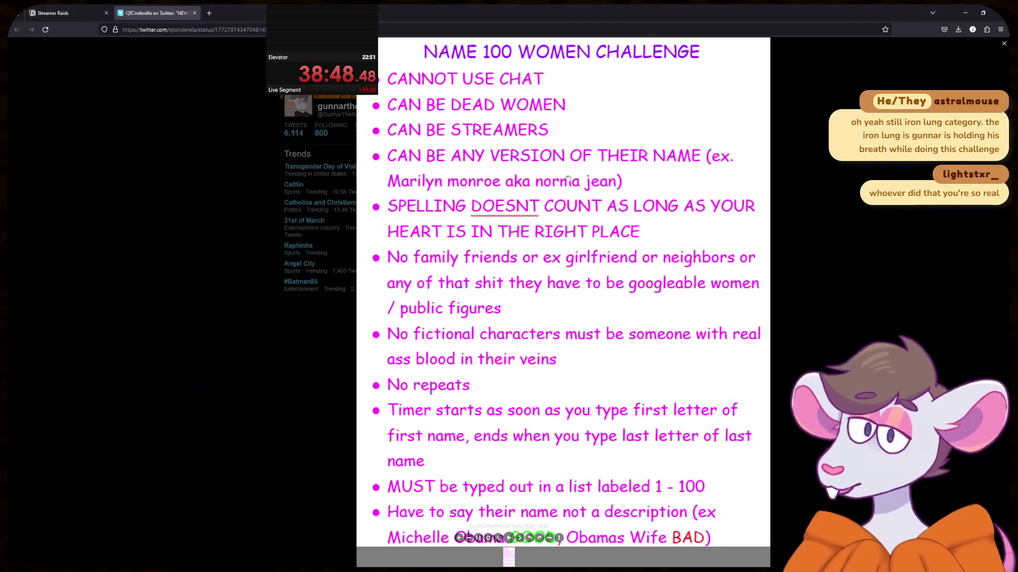
pyautogui.moveTo(583, 230); pyautogui.dragTo(551, 247)
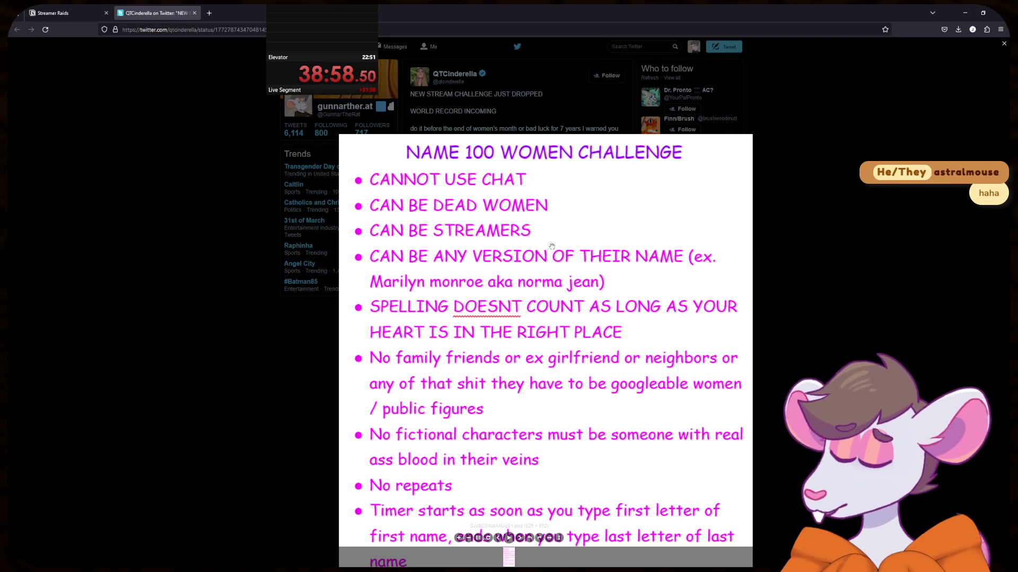
pyautogui.hotkey('alt', 'Tab')
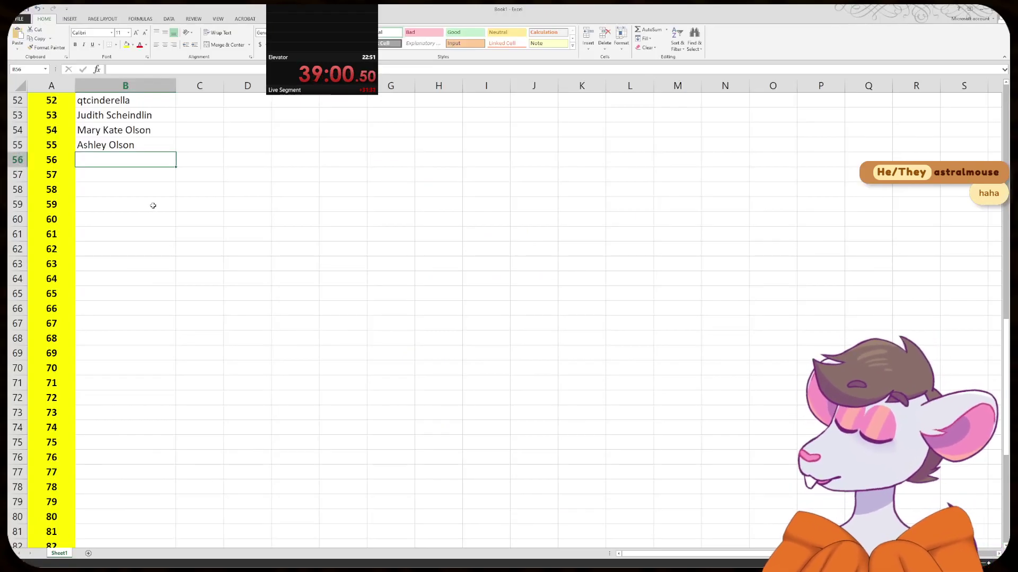
pyautogui.write('iJustine')
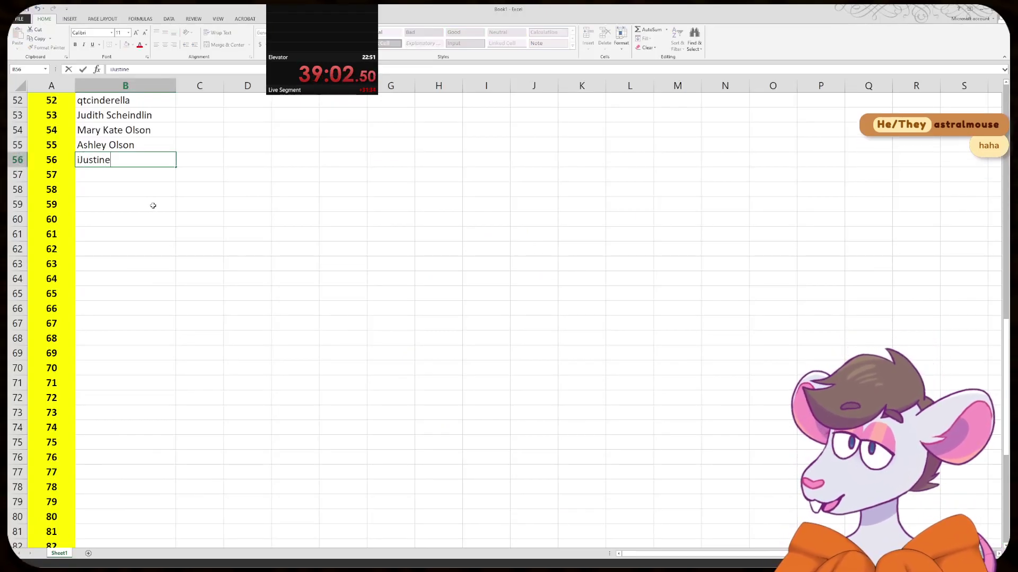
pyautogui.press('Return')
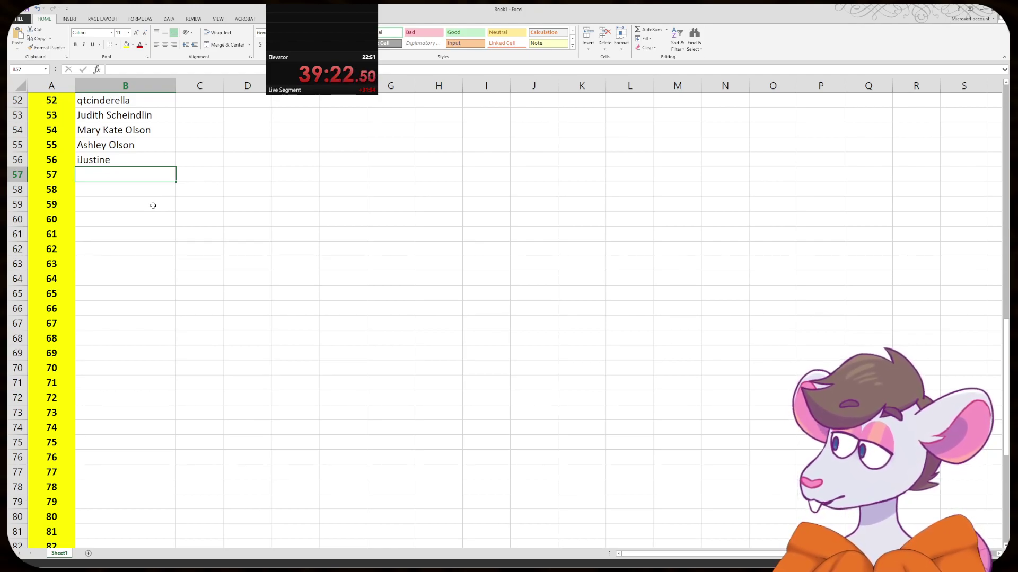
# - Recheck the challenge rules in the browser, and enter Jenna Marbles in cell B57 of the spreadsheet
pyautogui.hotkey('alt', 'Tab')
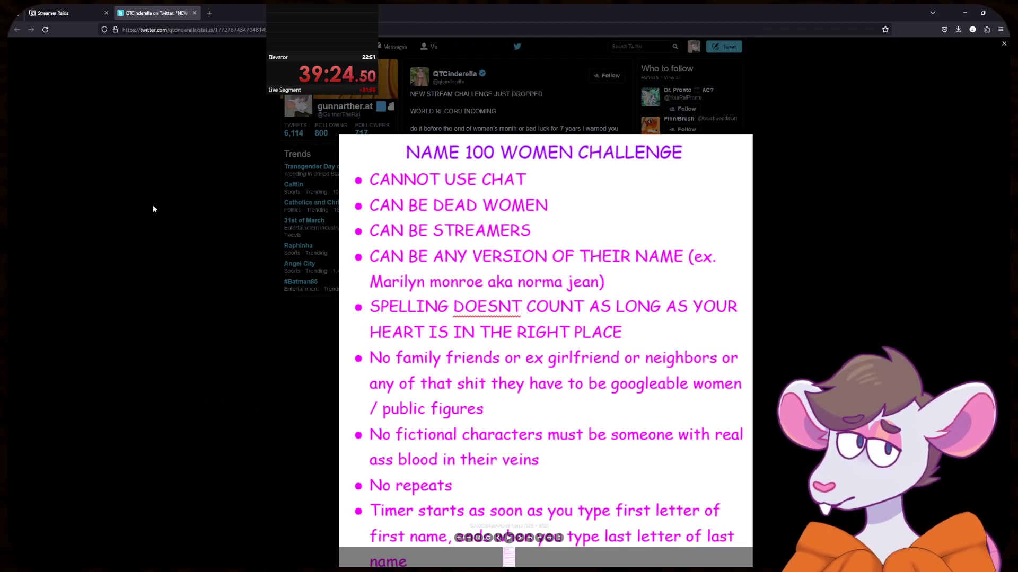
pyautogui.hotkey('alt', 'Tab')
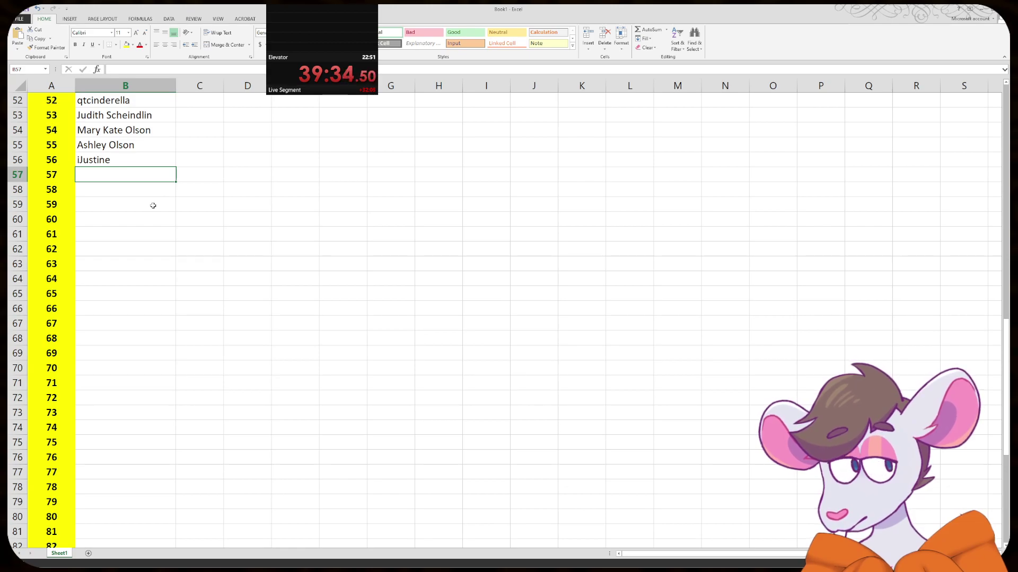
pyautogui.write('Jenna Mae')
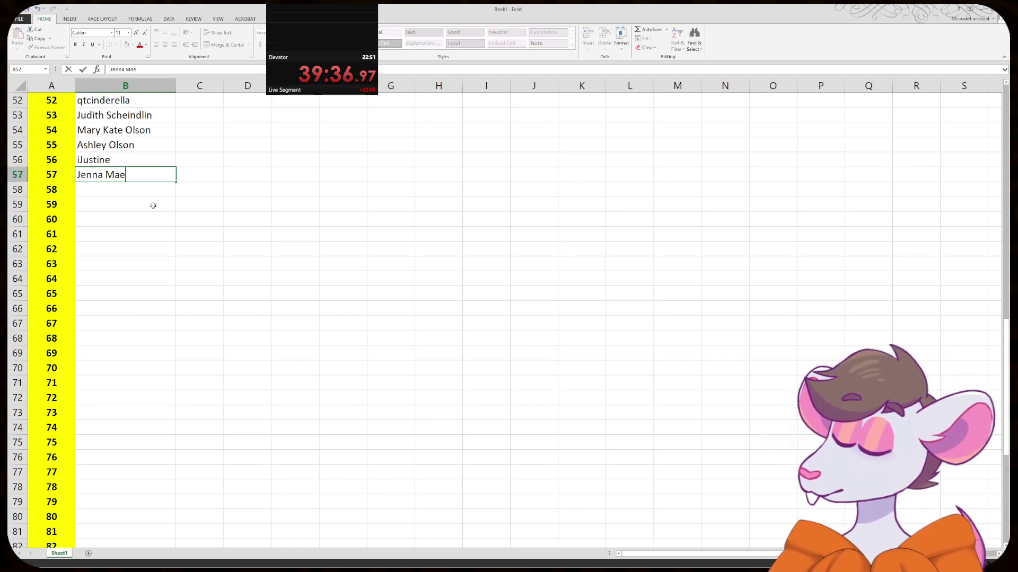
pyautogui.press('BackSpace')
pyautogui.write('rbles')
pyautogui.press('Return')
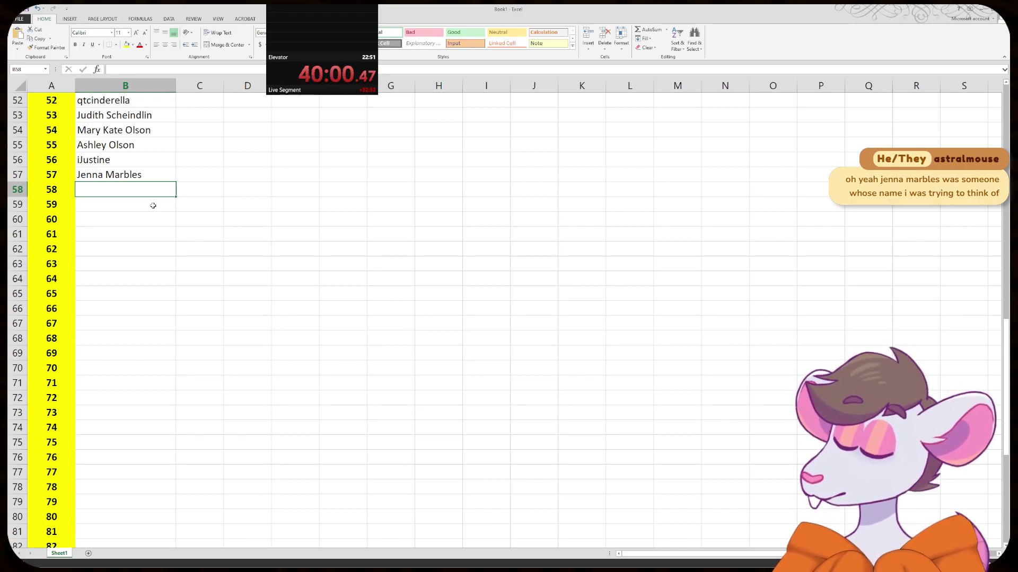
# - Enter Jenna Ortega in cell B58
pyautogui.write('Jenna O')
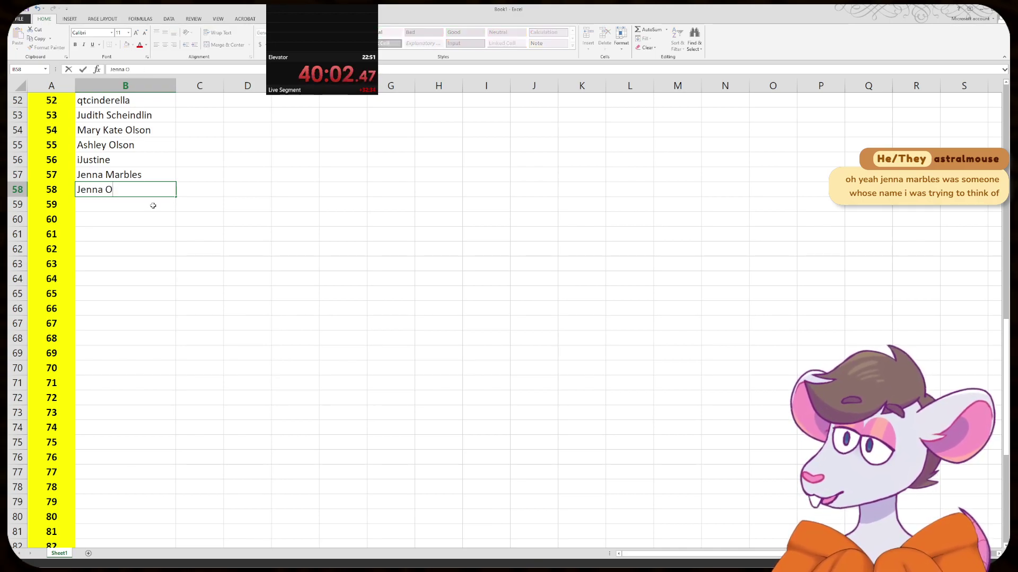
pyautogui.write('rtega')
pyautogui.press('Return')
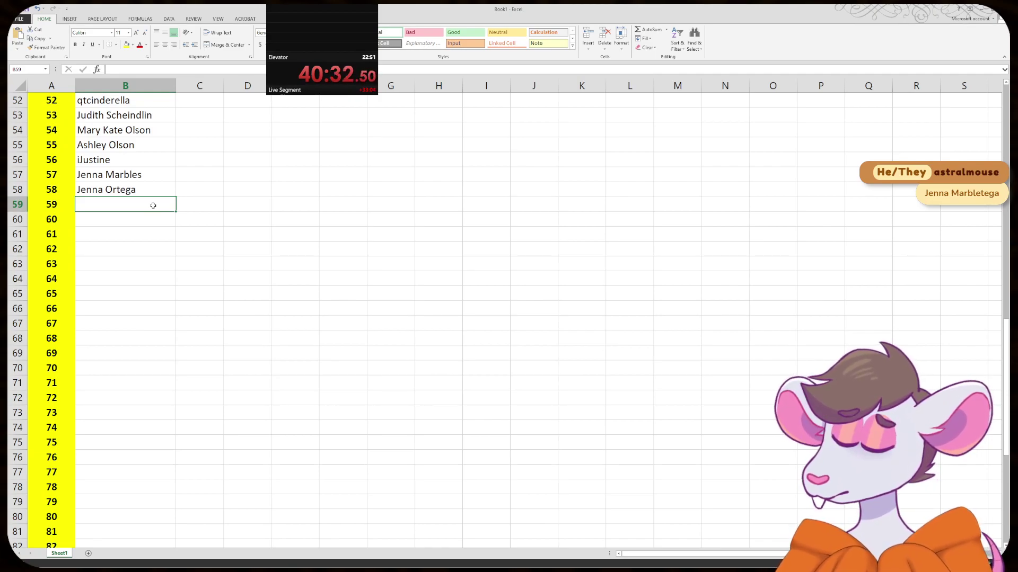
pyautogui.scroll(-2, 153, 205)
pyautogui.scroll(1, 153, 205)
pyautogui.scroll(-1, 168, 205)
pyautogui.scroll(-4, 175, 205)
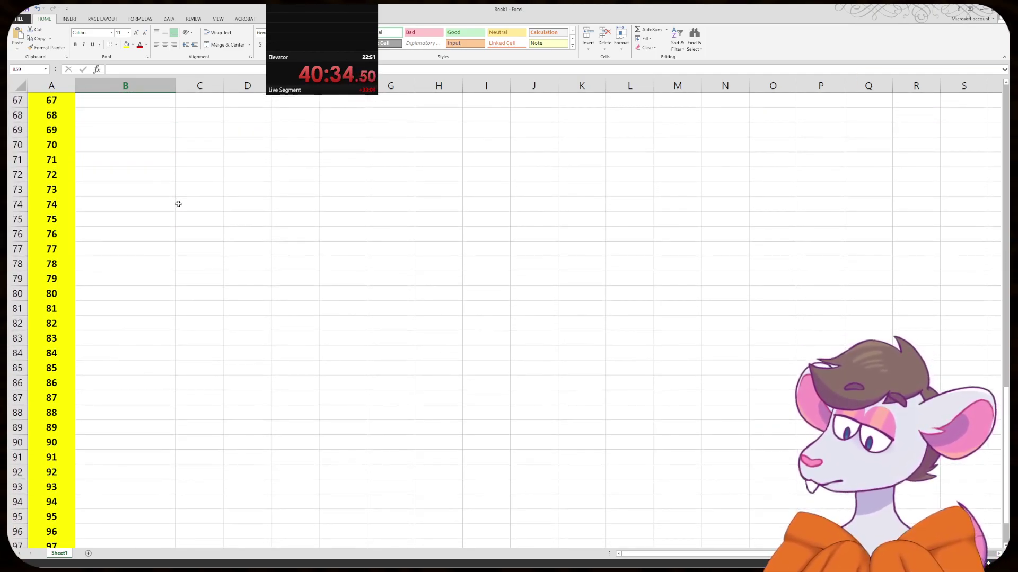
pyautogui.scroll(6, 175, 205)
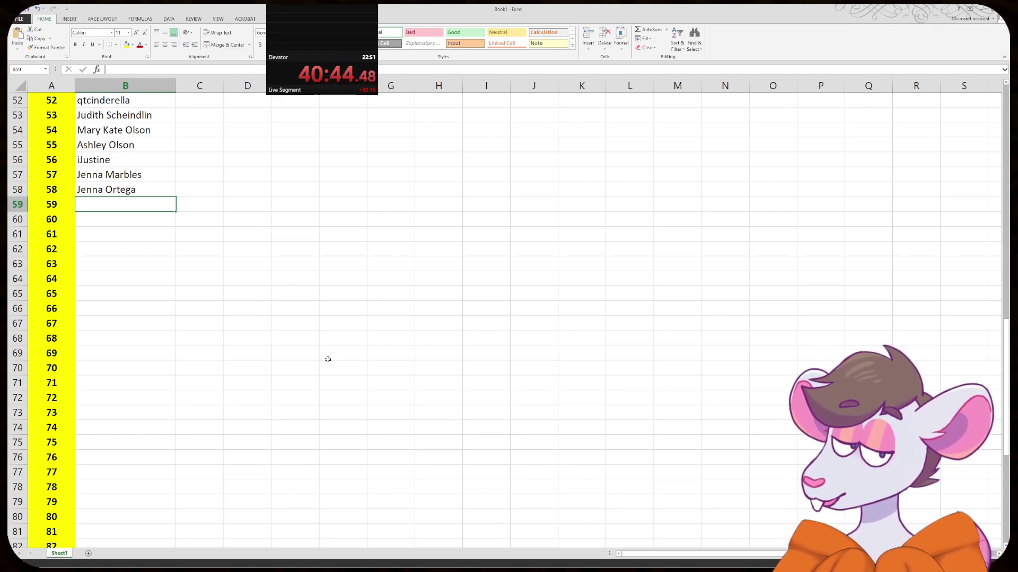
pyautogui.write('5')
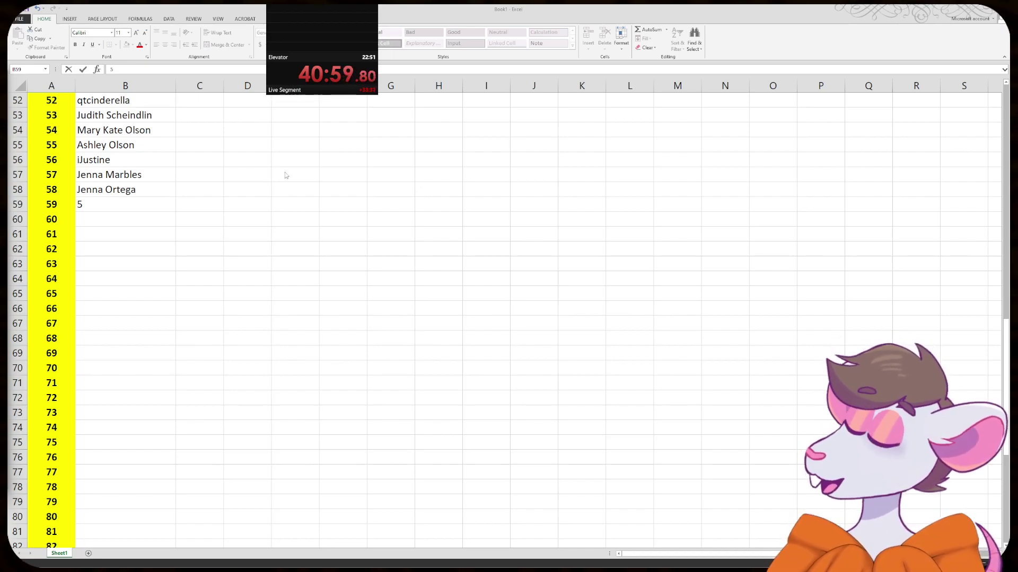
pyautogui.hotkey('ctrl', 'Return')
pyautogui.doubleClick(153, 202)
pyautogui.press('BackSpace')
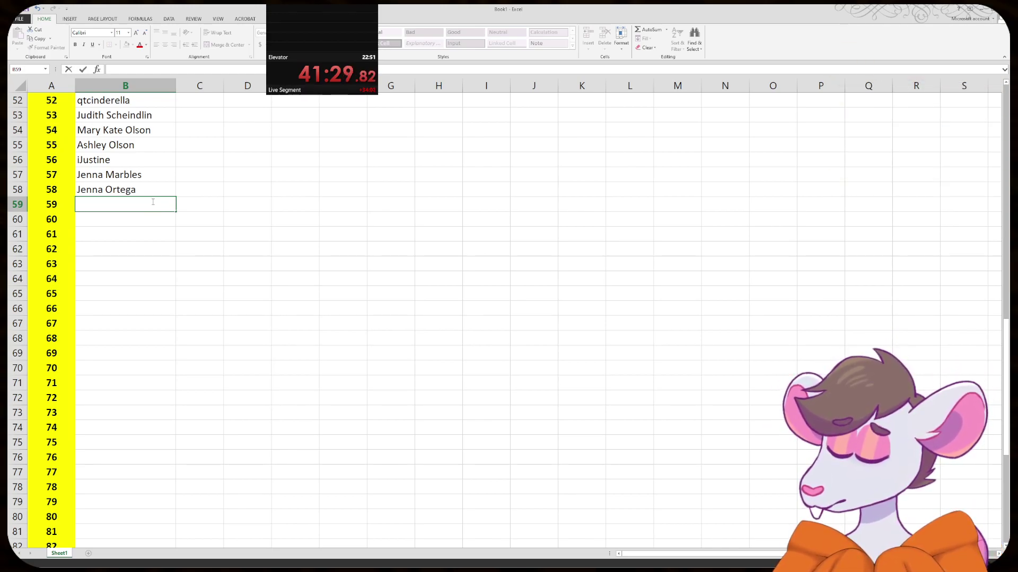
# - Fill cell B59 with Peaches and search Google for peaches in a new browser tab
pyautogui.write('Peaches')
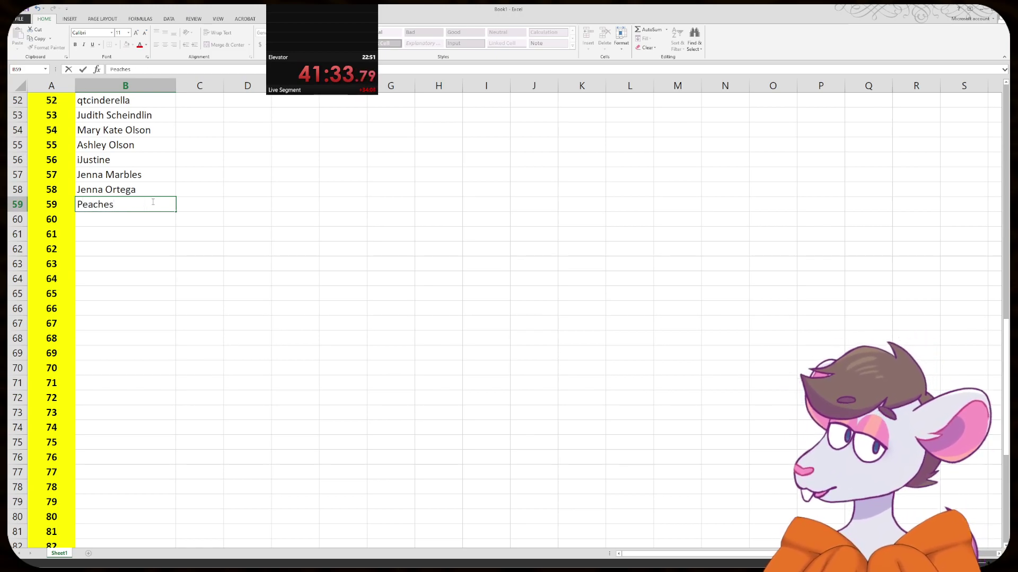
pyautogui.hotkey('alt', 'Tab')
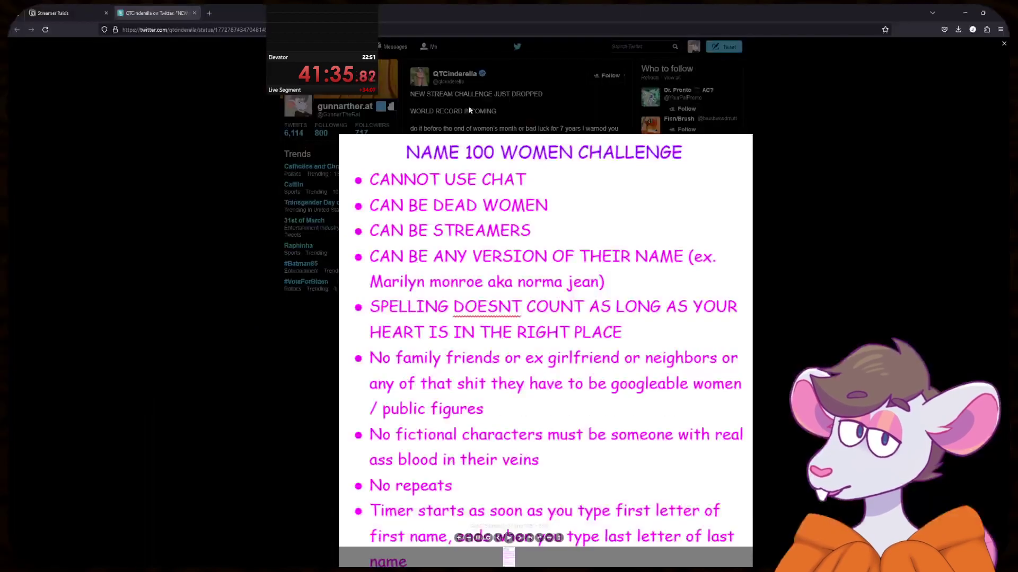
pyautogui.hotkey('ctrl', 't')
pyautogui.write('peaches')
pyautogui.press('Return')
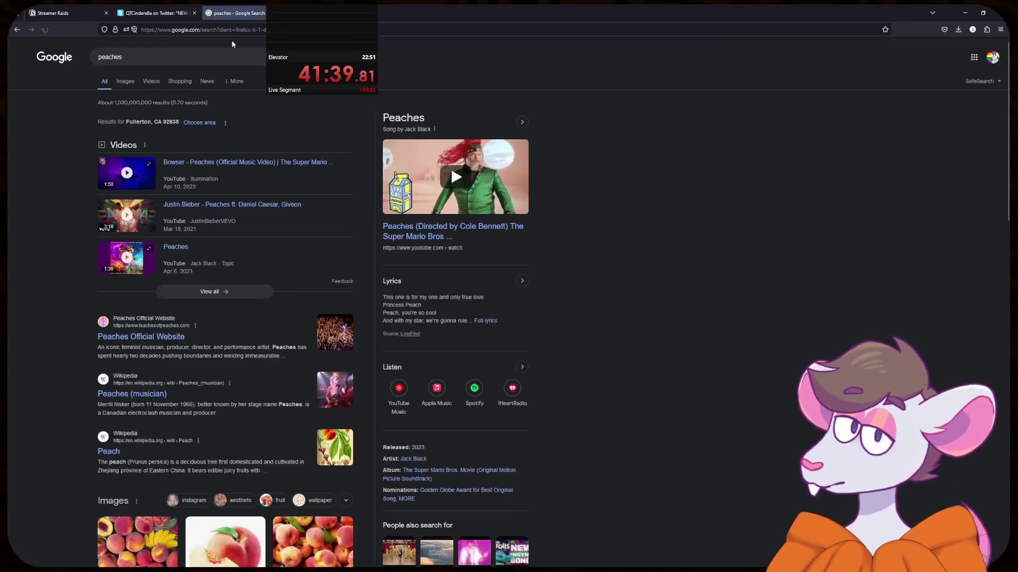
# - Refine the Google search to peaches singer to look up the musician, and return to the spreadsheet
pyautogui.click(170, 60)
pyautogui.write('z')
pyautogui.press('BackSpace')
pyautogui.write('sin')
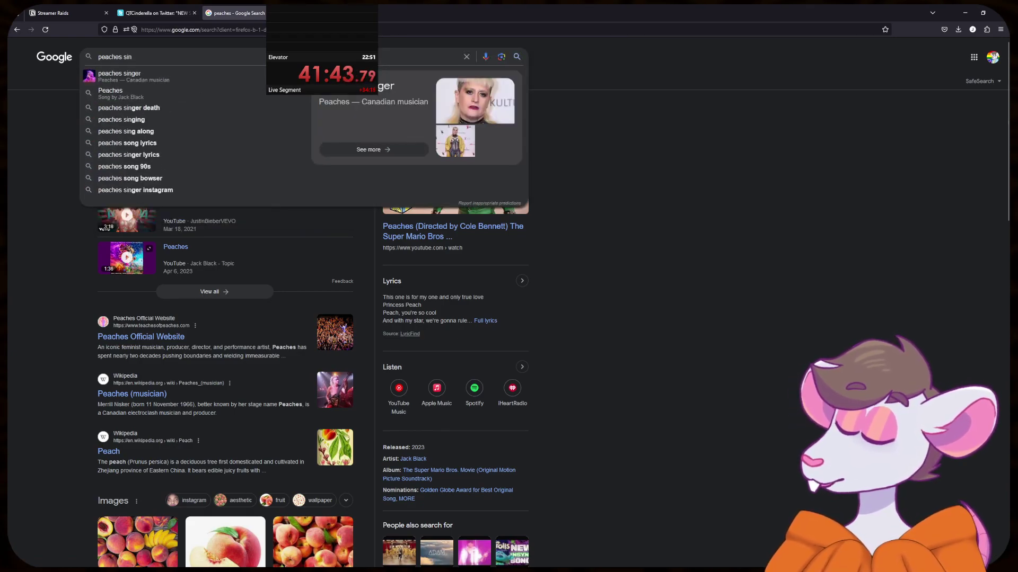
pyautogui.write('ger')
pyautogui.press('Return')
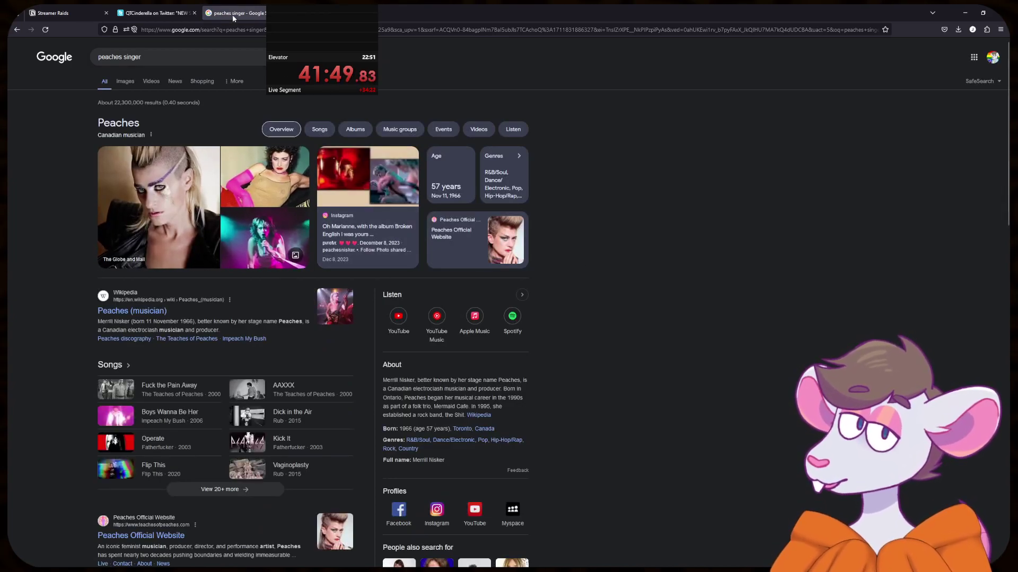
pyautogui.click(185, 7)
pyautogui.hotkey('alt', 'Tab')
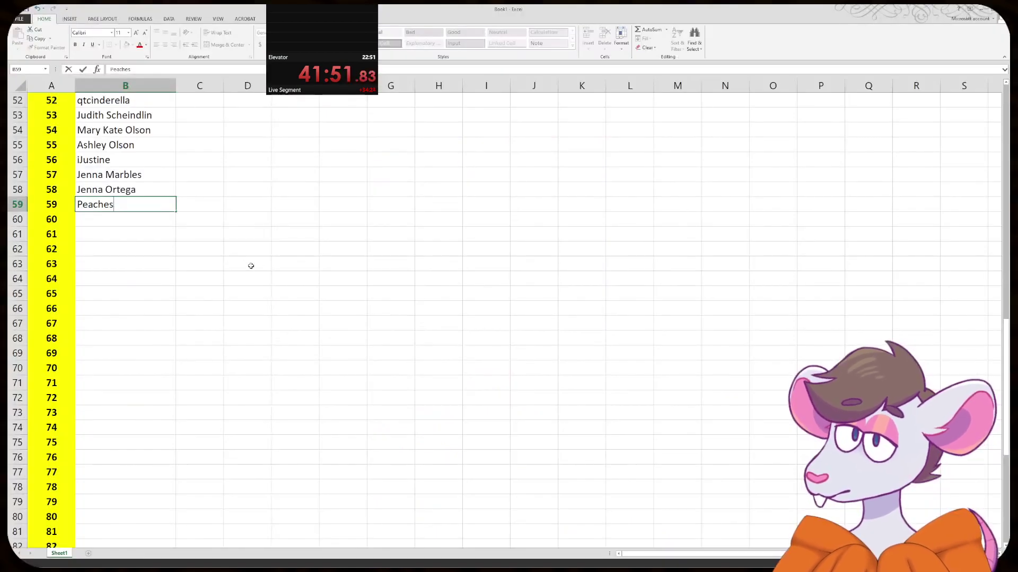
# - Enter Frida Khalo in cell B60
pyautogui.click(171, 224)
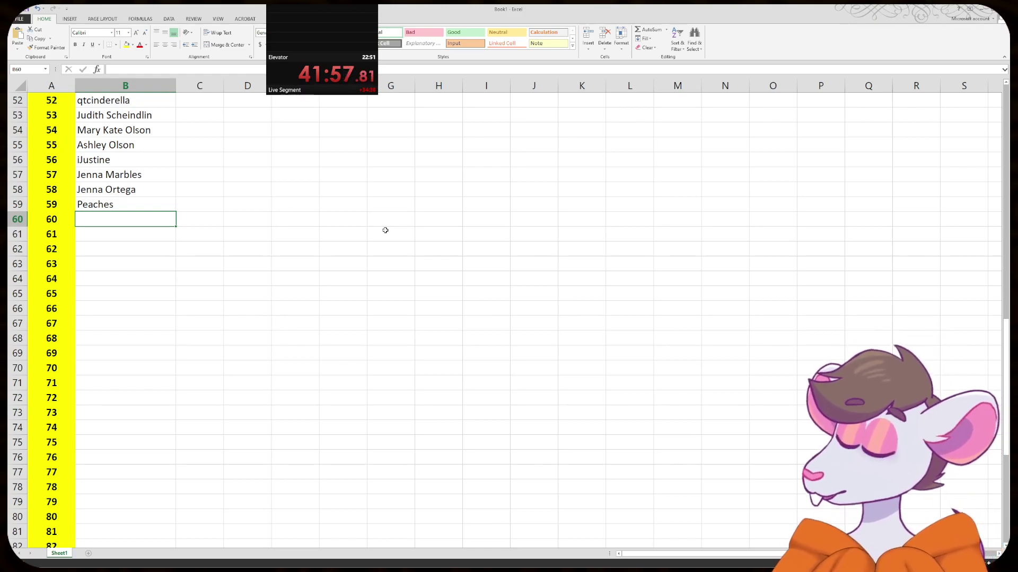
pyautogui.write('Fr')
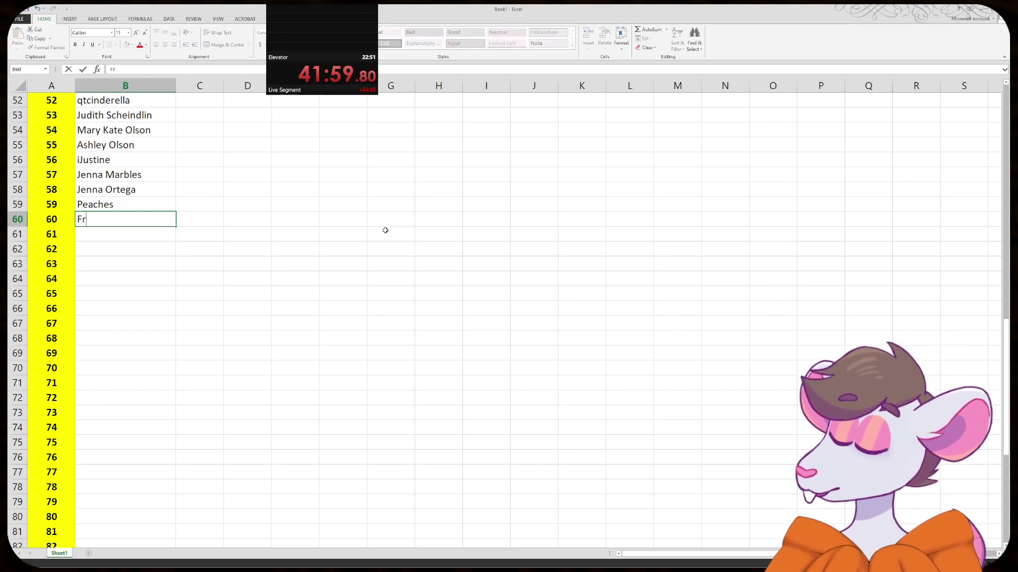
pyautogui.write('ida Kahlo')
pyautogui.press('BackSpace')
pyautogui.press('BackSpace')
pyautogui.press('BackSpace')
pyautogui.press('BackSpace')
pyautogui.write('halo')
pyautogui.press('Return')
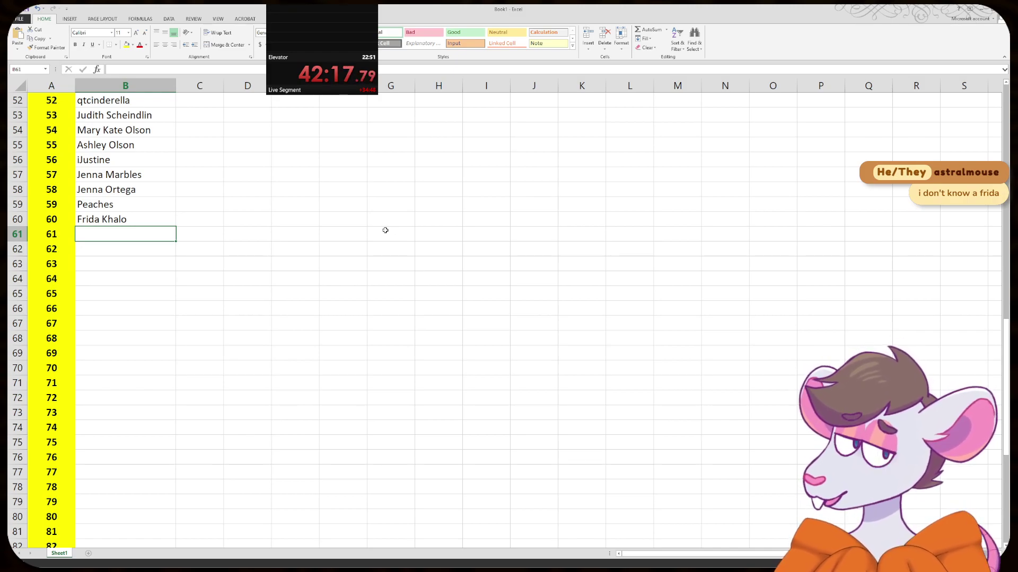
# - Review the earlier names in column B, focusing on the Anni-Frid Lyngstad entry in cell B5
pyautogui.scroll(17, 385, 230)
pyautogui.click(121, 156)
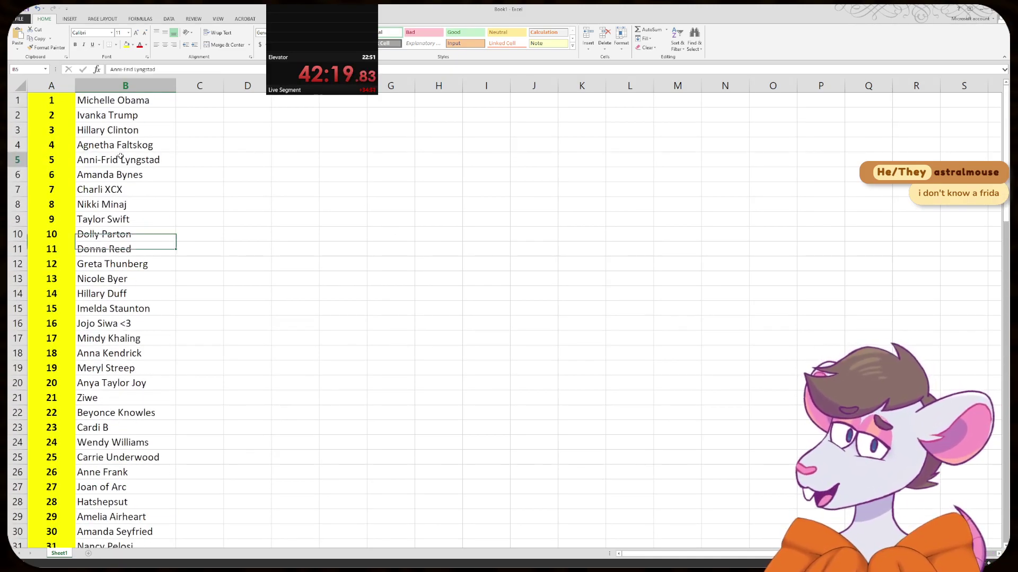
pyautogui.scroll(-14, 240, 189)
# - Fill cell B61 with Nikki Blonski, replacing the autocompleted surname
pyautogui.click(160, 366)
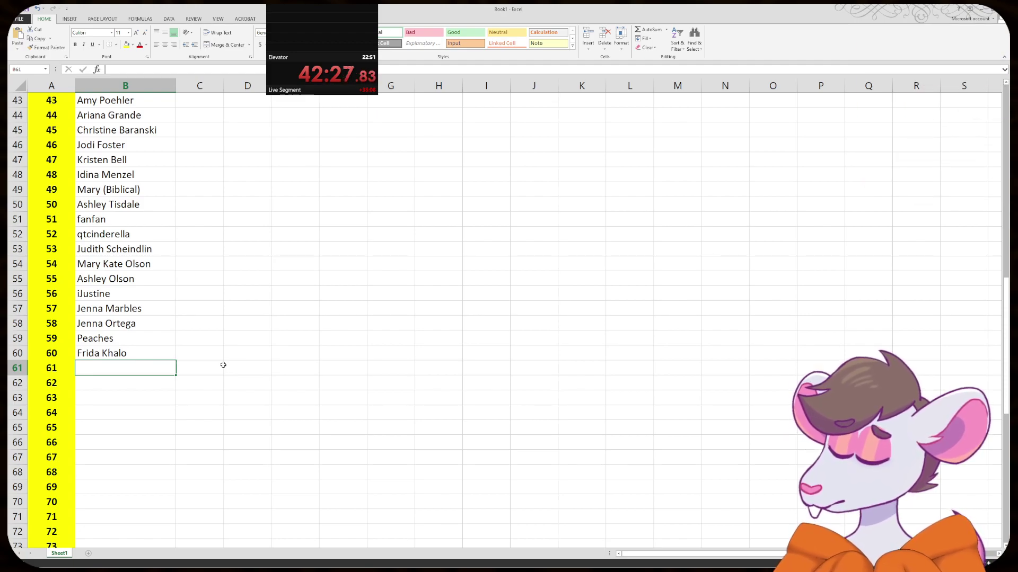
pyautogui.write('Nikki \\')
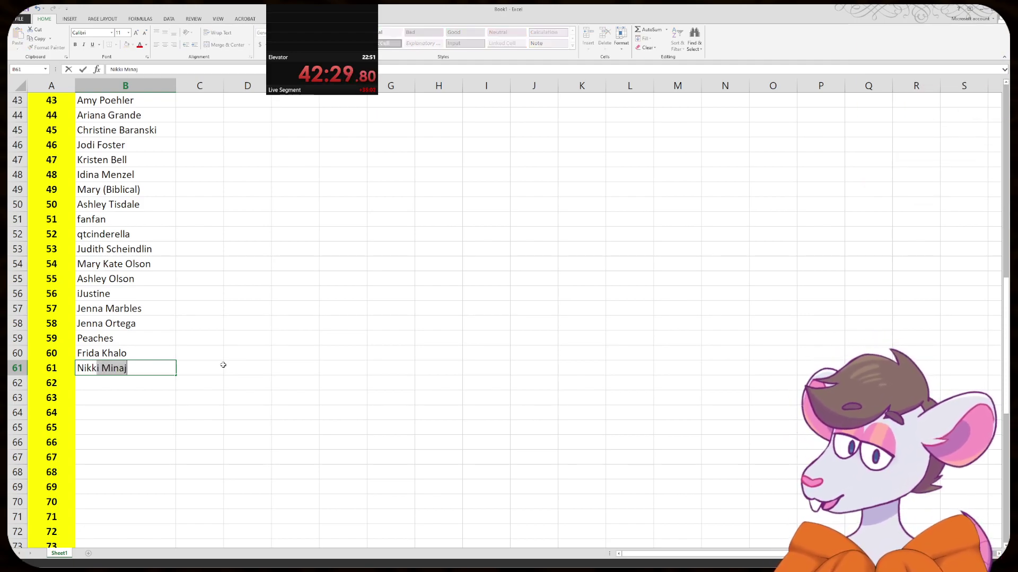
pyautogui.press('BackSpace')
pyautogui.write('Blonski')
# - Look up Nikki Blonsky on Google in the browser's existing search tab, and return to the spreadsheet
pyautogui.hotkey('alt', 'Tab')
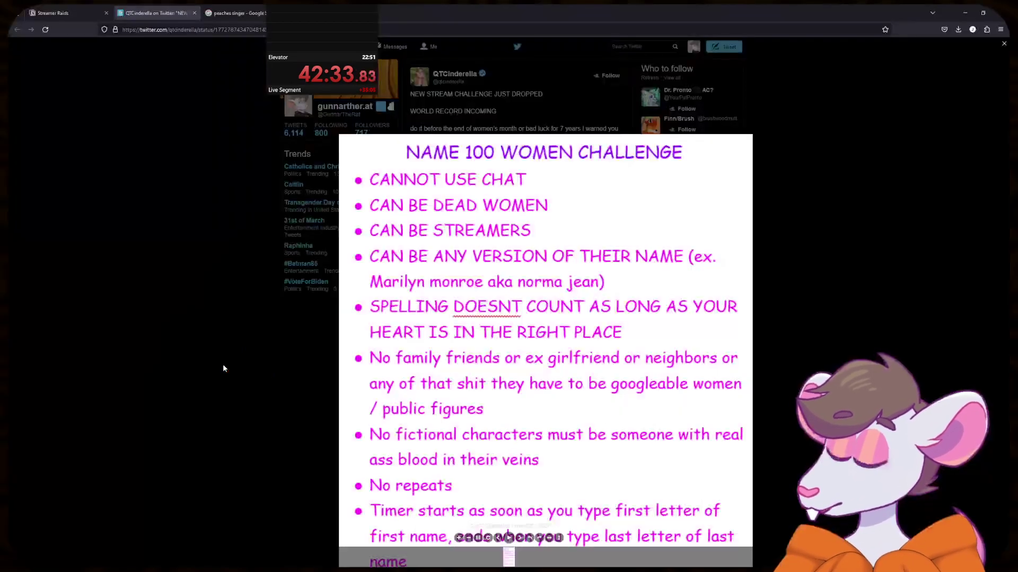
pyautogui.click(206, 13)
pyautogui.tripleClick(205, 54)
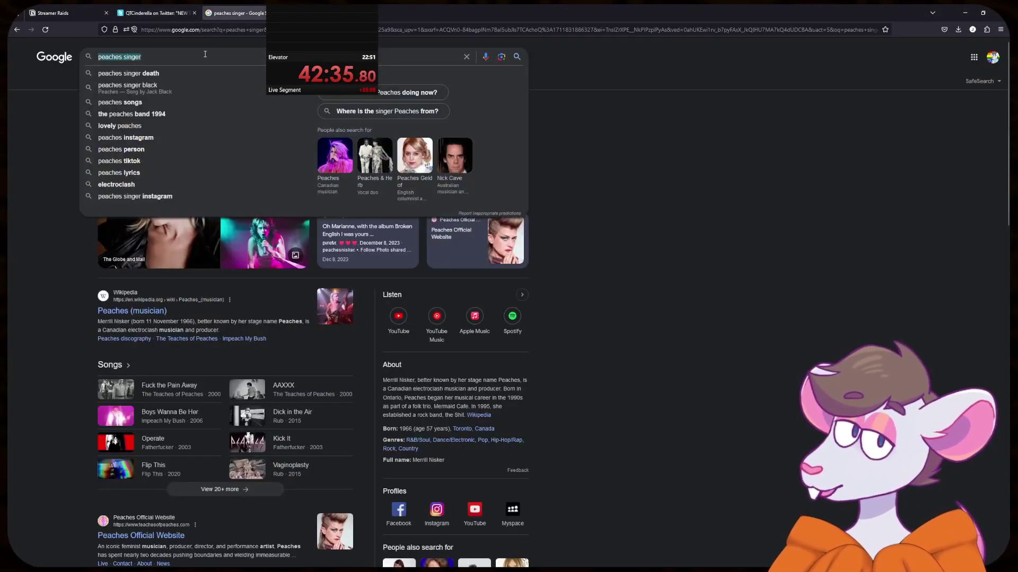
pyautogui.write('nicki blon')
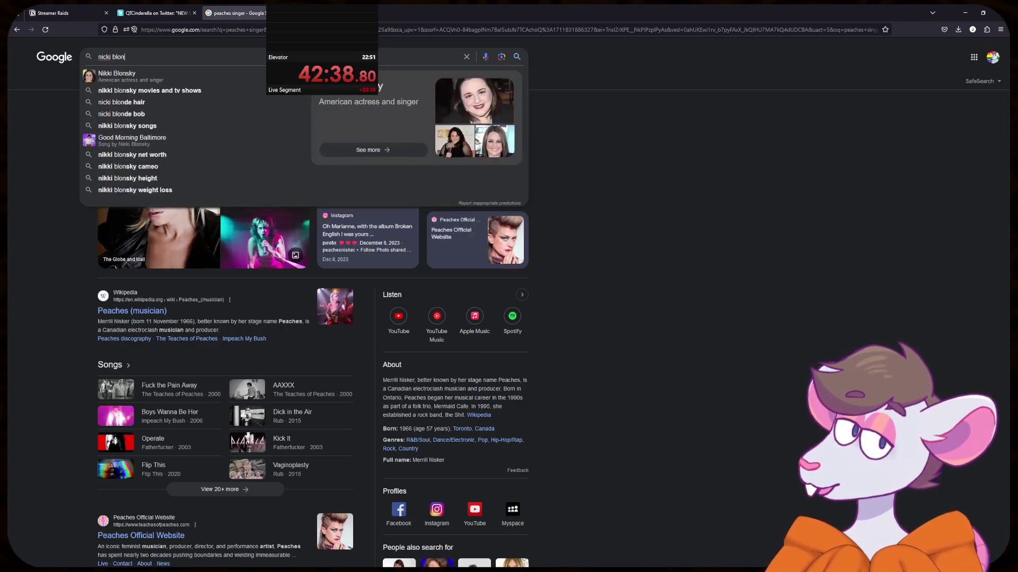
pyautogui.press('Down')
pyautogui.press('Return')
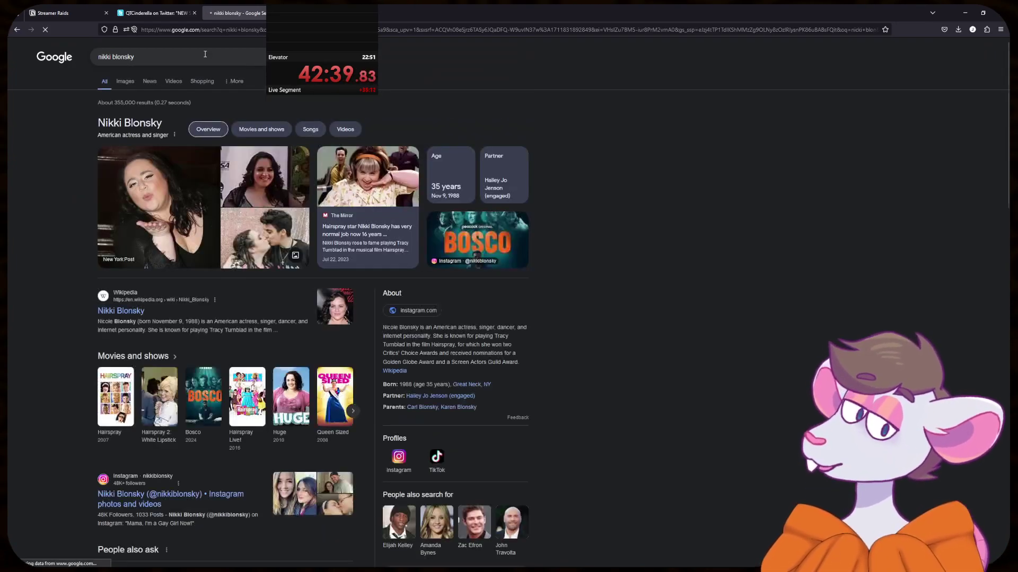
pyautogui.hotkey('alt', 'Tab')
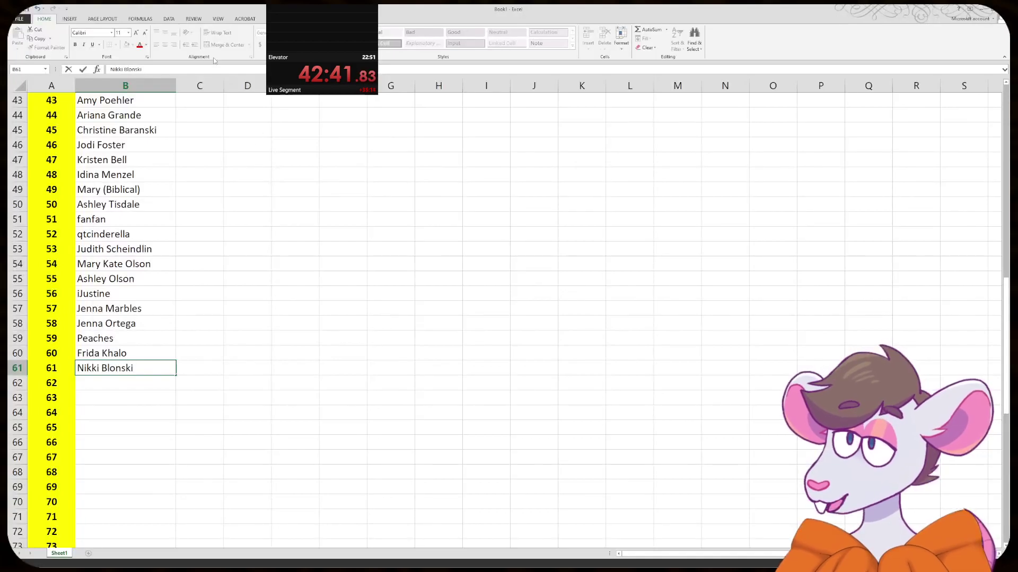
# - Close the current tab in the browser and commit the Nikki Blonski entry in cell B61 of the spreadsheet
pyautogui.hotkey('alt', 'Tab')
pyautogui.hotkey('ctrl', 'w')
pyautogui.hotkey('alt', 'Tab')
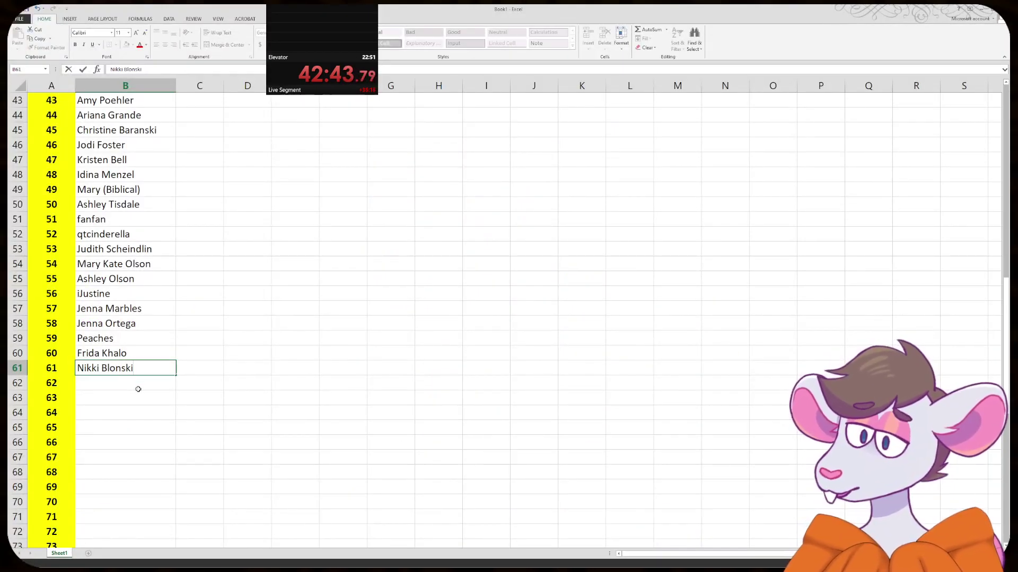
pyautogui.press('Return')
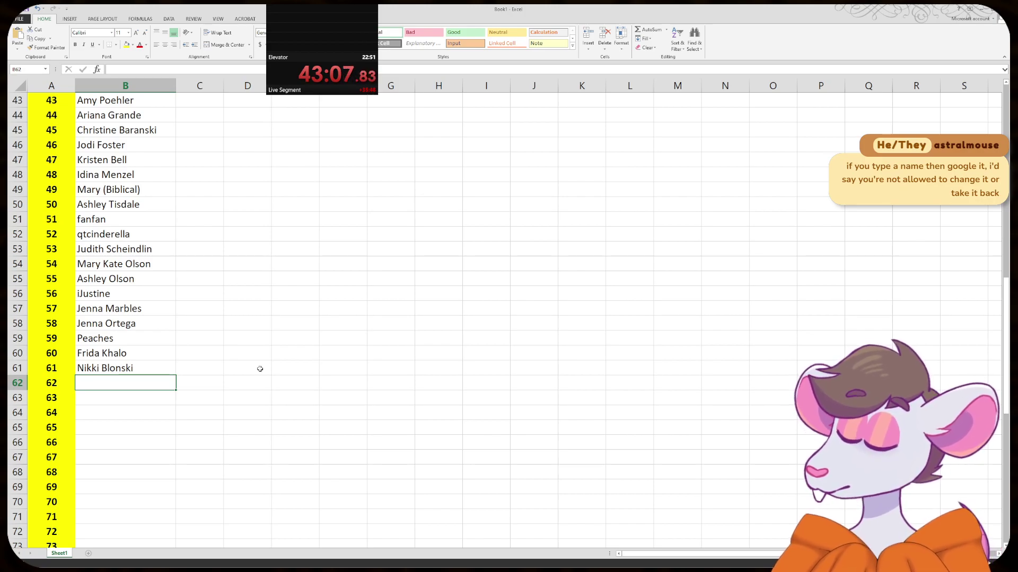
# - Enter Jamie Lee Curtis in cell B62 as the next name in the list
pyautogui.write('J')
pyautogui.press('BackSpace')
pyautogui.write('J')
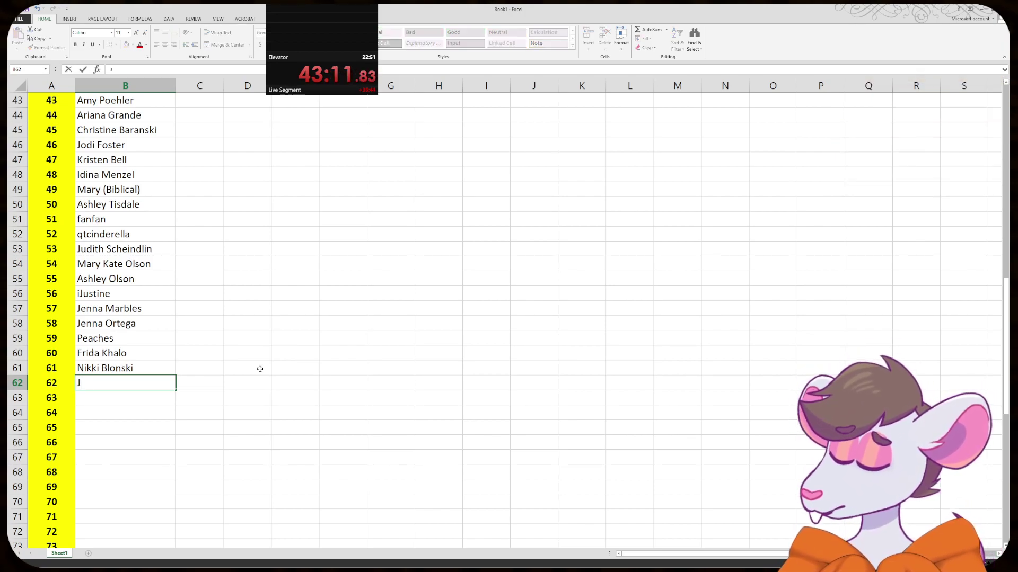
pyautogui.write('amie Lee Curtis')
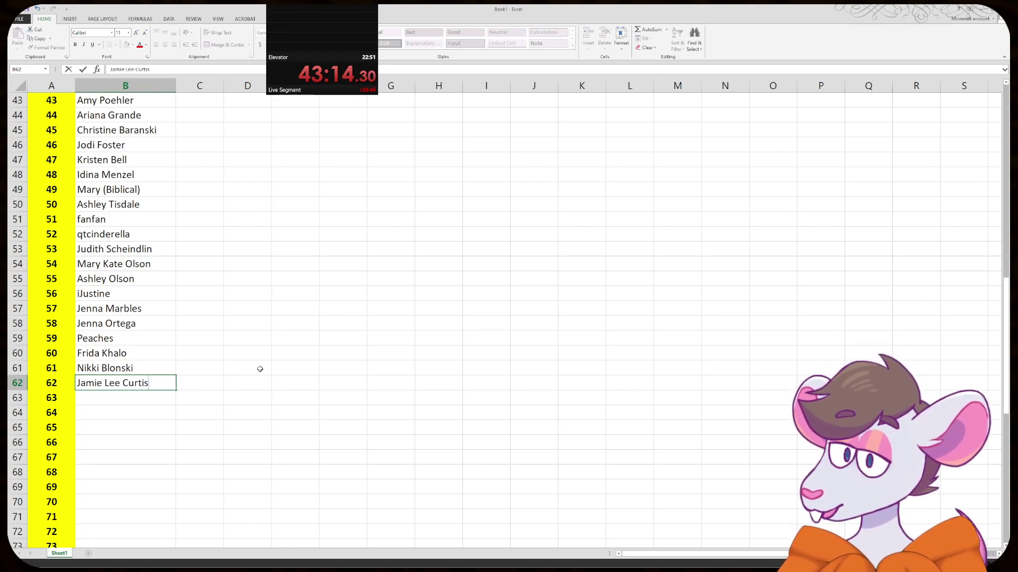
pyautogui.press('Left')
pyautogui.press('Down')
pyautogui.press('Right')
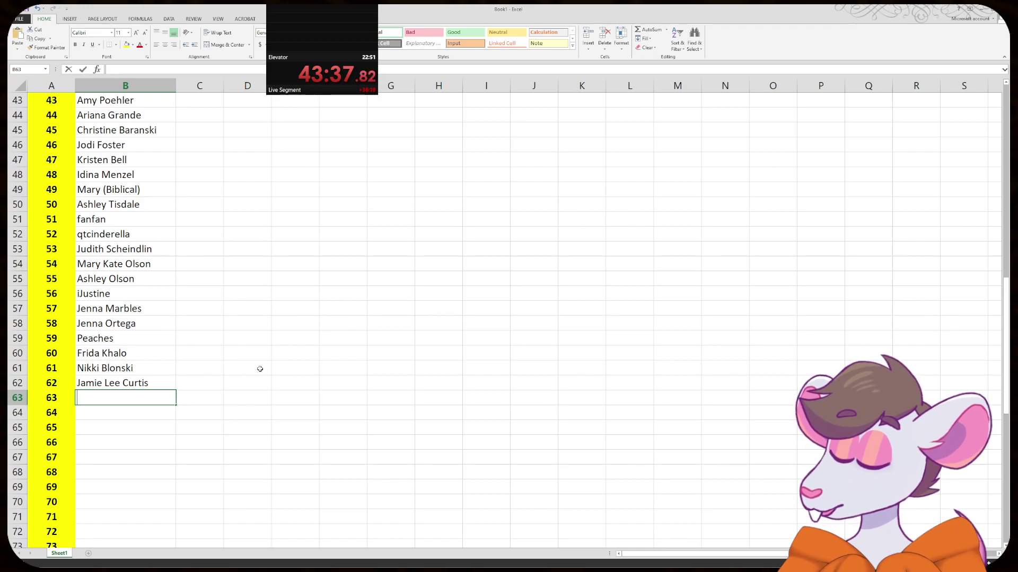
pyautogui.write('Lexi Ryder')
pyautogui.press('BackSpace')
pyautogui.press('BackSpace')
pyautogui.press('BackSpace')
pyautogui.press('BackSpace')
pyautogui.press('BackSpace')
pyautogui.press('BackSpace')
pyautogui.press('BackSpace')
pyautogui.press('BackSpace')
pyautogui.press('BackSpace')
pyautogui.press('BackSpace')
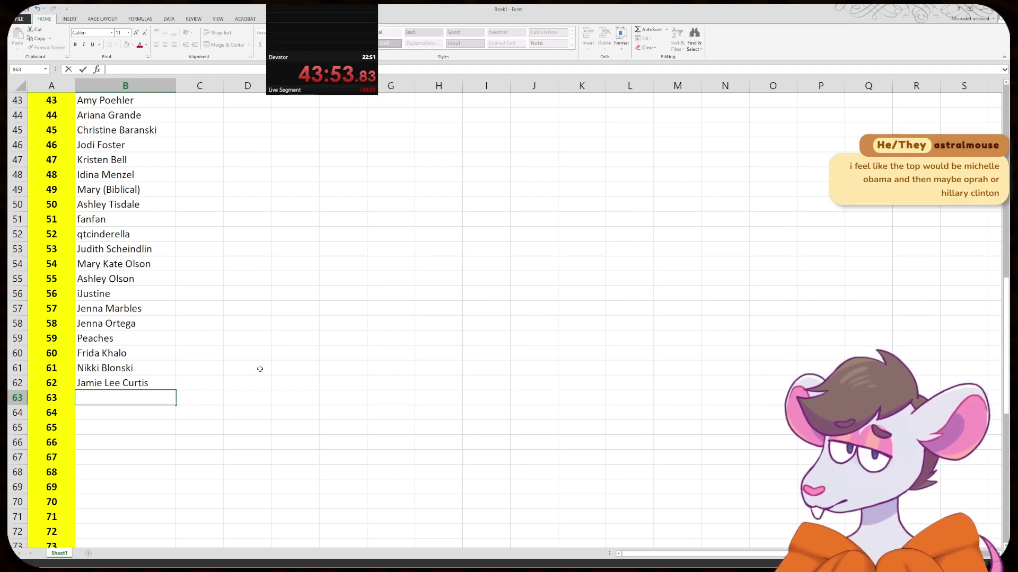
# - Check the names at the start of the list and return to the empty cell B63
pyautogui.scroll(14, 260, 369)
pyautogui.click(151, 97)
pyautogui.click(133, 126)
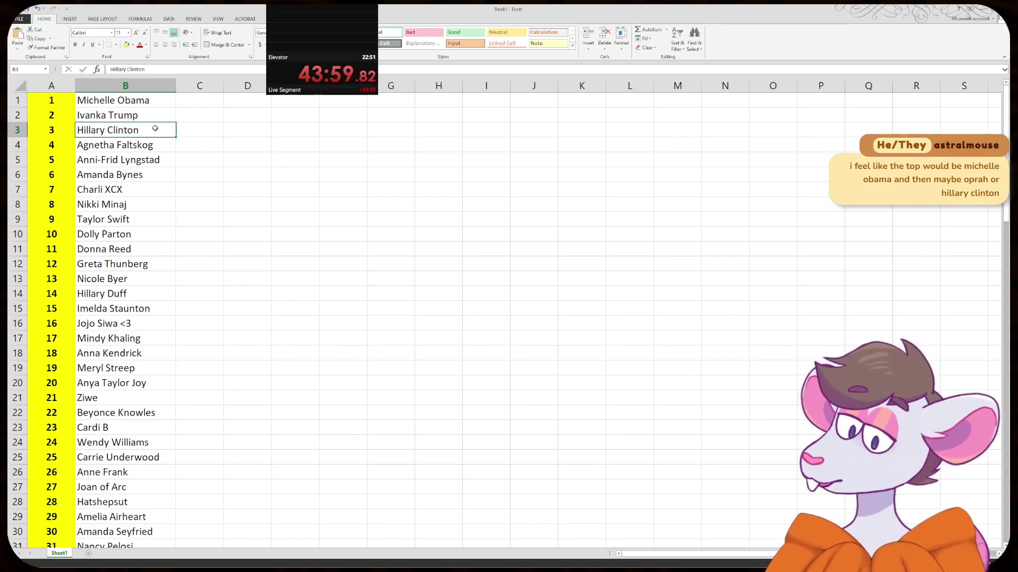
pyautogui.scroll(-1, 295, 323)
pyautogui.scroll(-7, 296, 323)
pyautogui.scroll(-7, 295, 323)
pyautogui.click(170, 355)
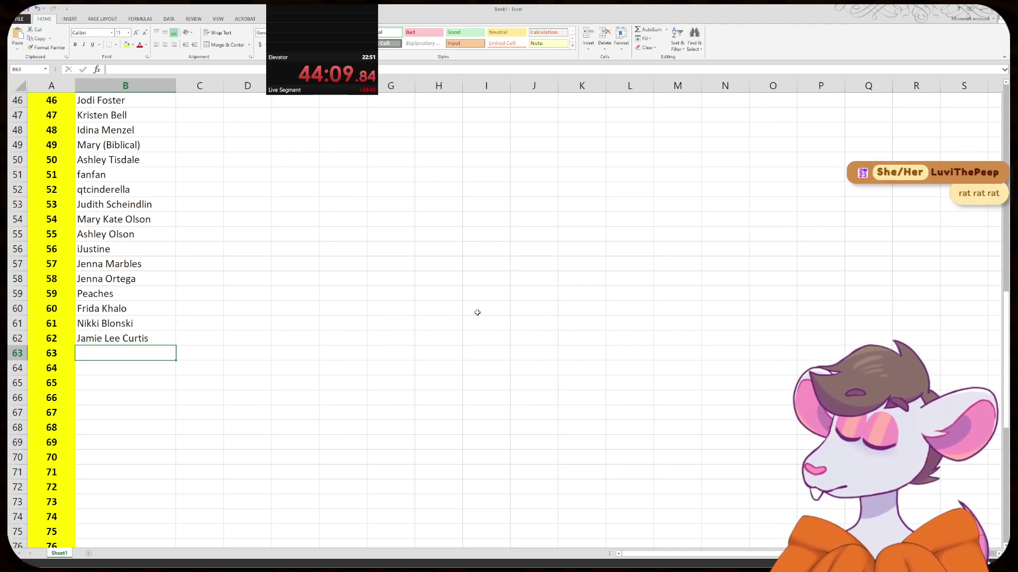
# - Switch to the browser to review the Name 100 Women Challenge rules and return to the spreadsheet
pyautogui.hotkey('alt', 'Tab')
pyautogui.scroll(4, 478, 198)
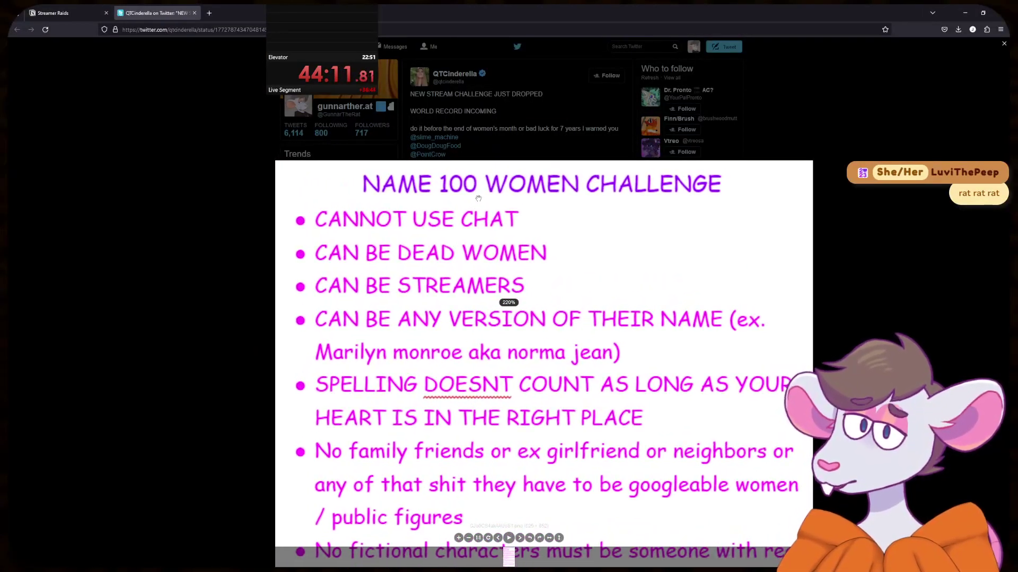
pyautogui.scroll(-4, 577, 244)
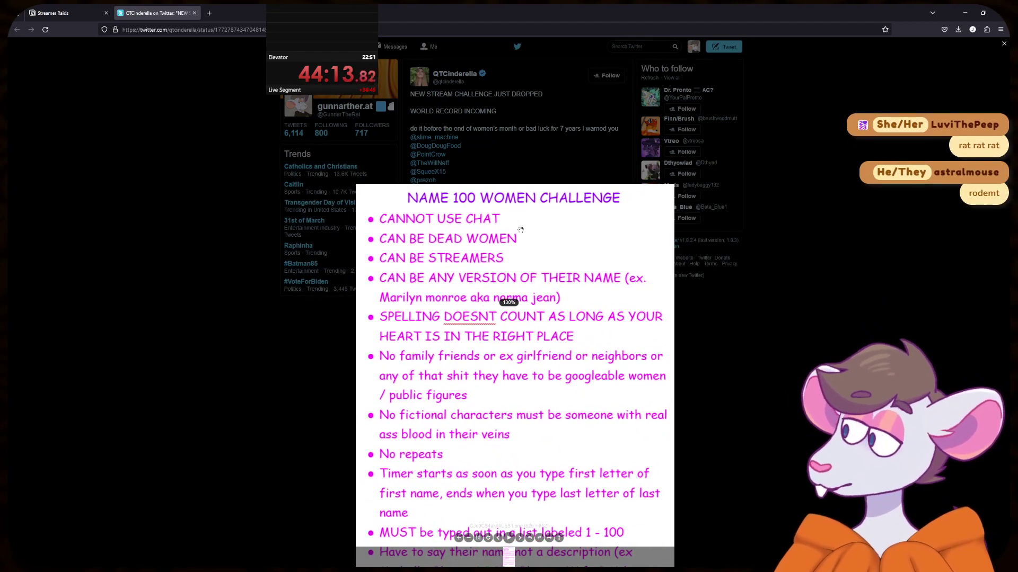
pyautogui.hotkey('alt', 'Tab')
pyautogui.moveTo(319, 77); pyautogui.dragTo(267, 148)
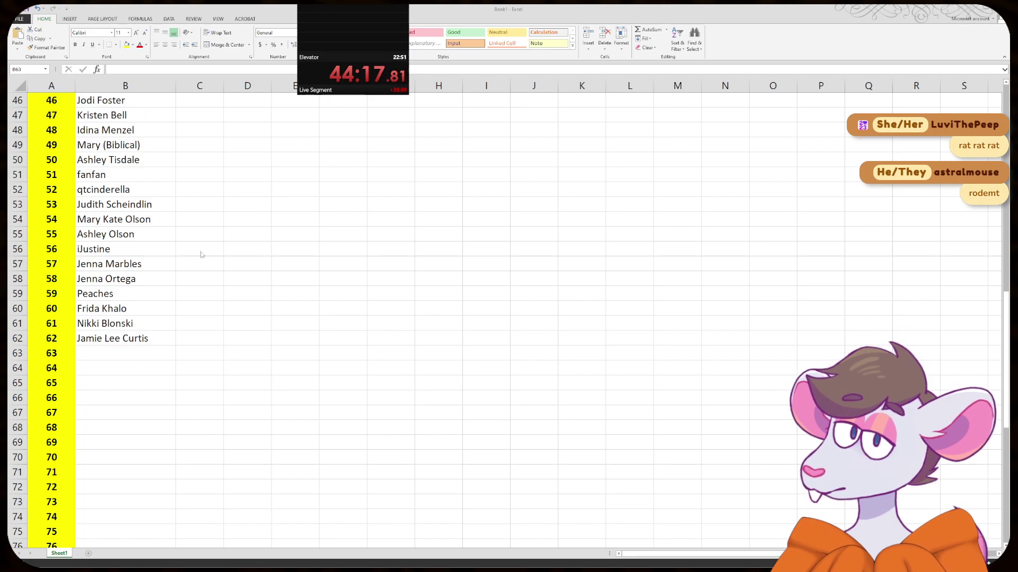
pyautogui.hotkey('alt', 'Tab')
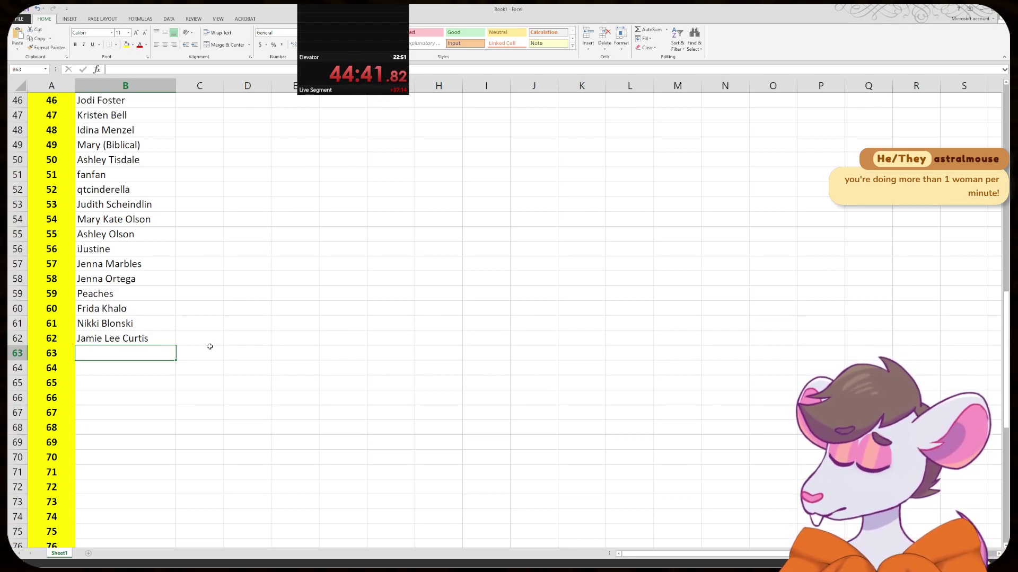
# - Enter Sasha Obama in cell B63 and Maliya Obama in cell B64
pyautogui.write('Sasha')
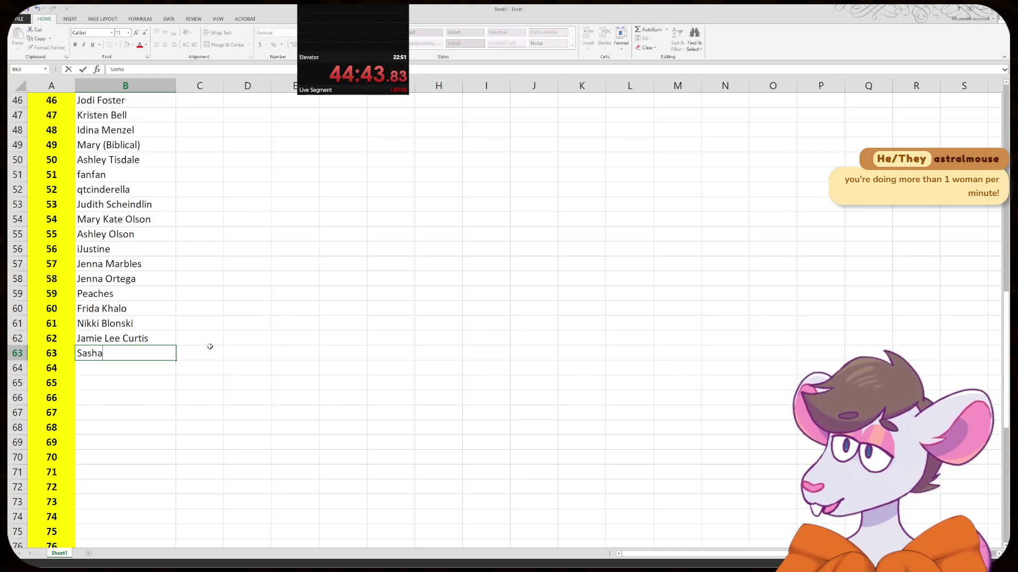
pyautogui.write(' Obama')
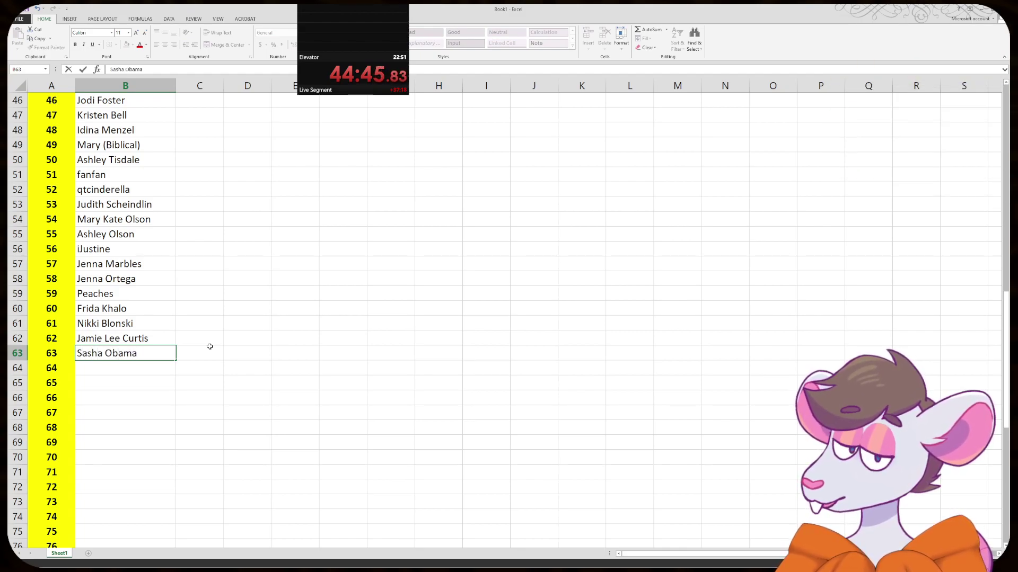
pyautogui.press('Return')
pyautogui.write('Maliya Obama')
pyautogui.press('Return')
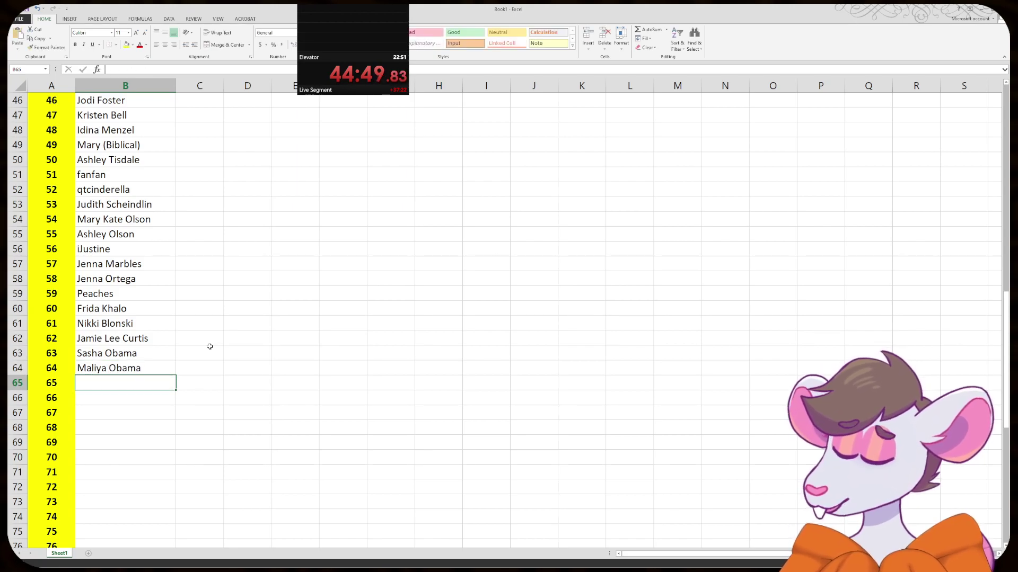
# - Enter Judy Garland in cell B65 as the next name in the list
pyautogui.scroll(-2, 211, 347)
pyautogui.scroll(-1, 212, 343)
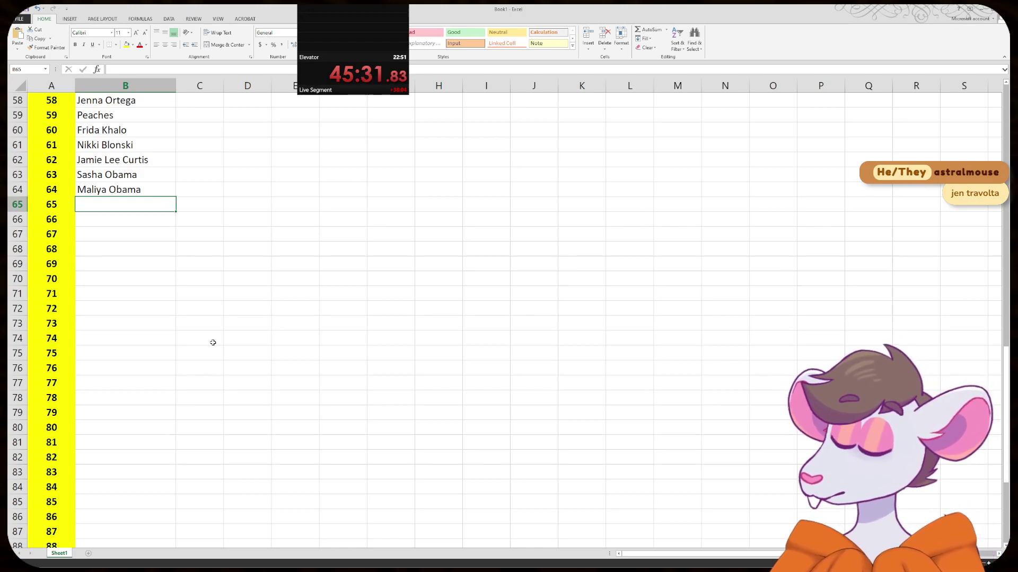
pyautogui.write('Judy Garland')
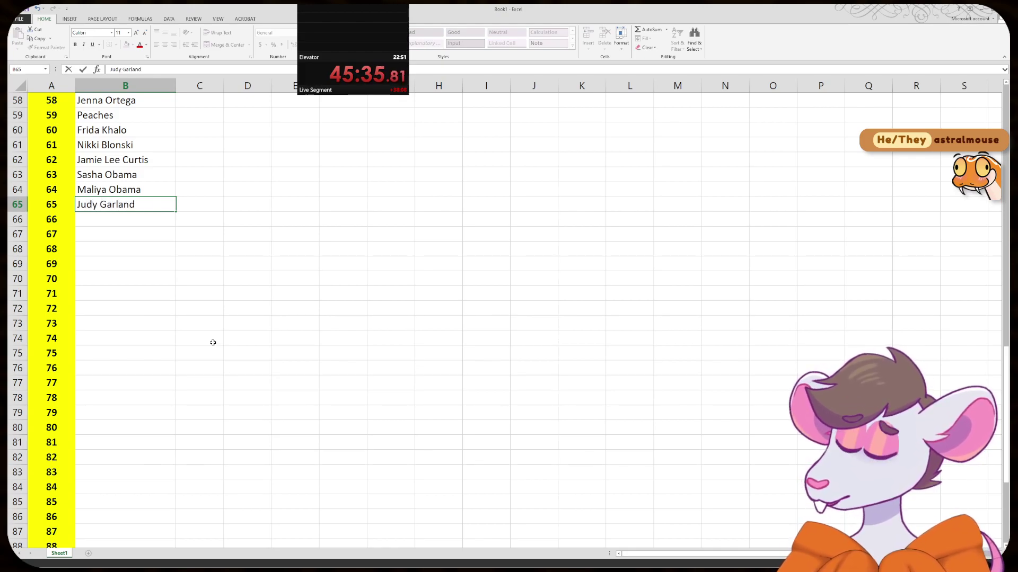
pyautogui.press('Return')
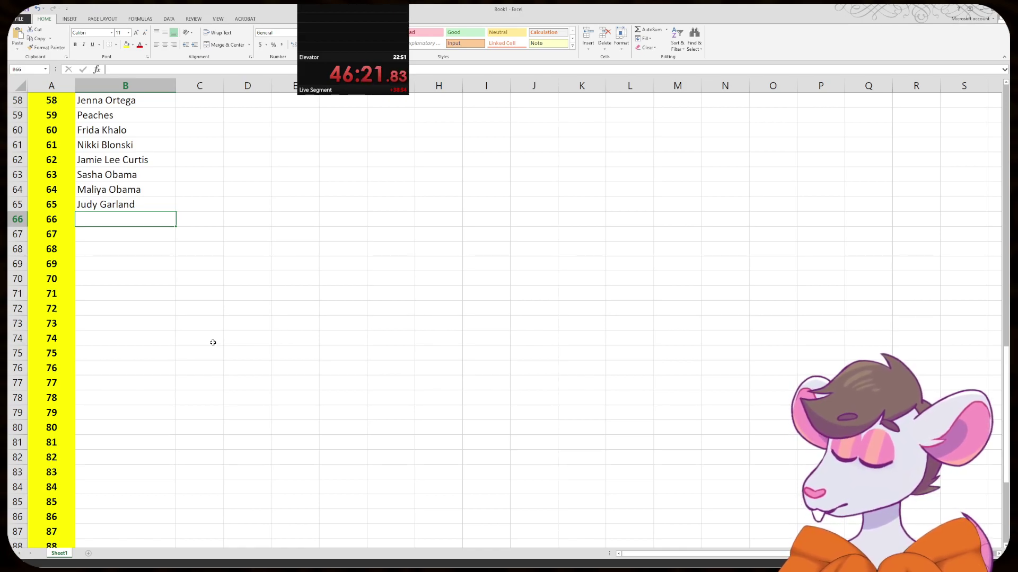
# - Enter Carrie Fisher in cell B66 as the next name in the list
pyautogui.write('Carr')
pyautogui.press('BackSpace')
pyautogui.press('BackSpace')
pyautogui.press('BackSpace')
pyautogui.press('BackSpace')
pyautogui.press('BackSpace')
pyautogui.write('Carrie Fisher')
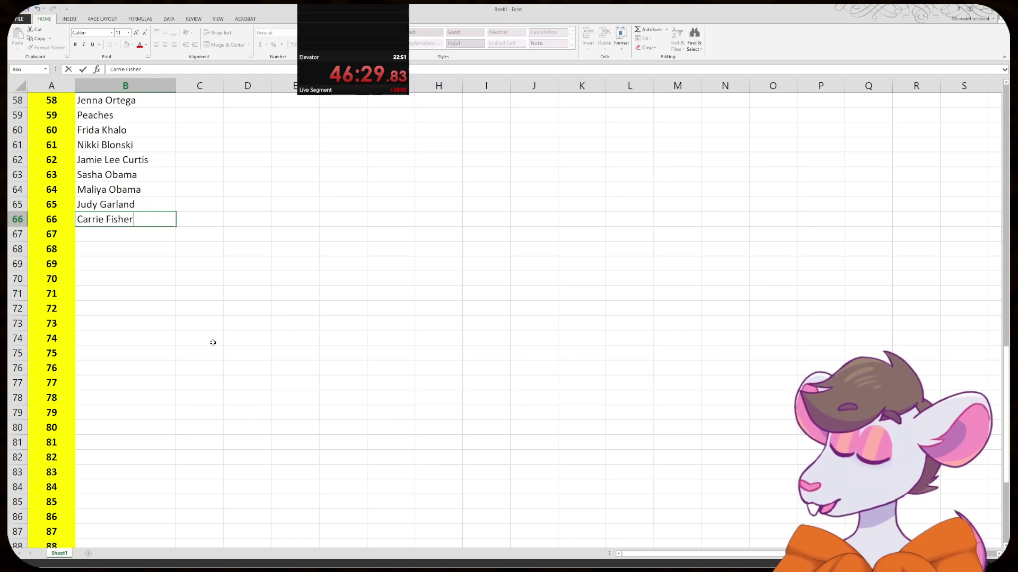
pyautogui.press('Return')
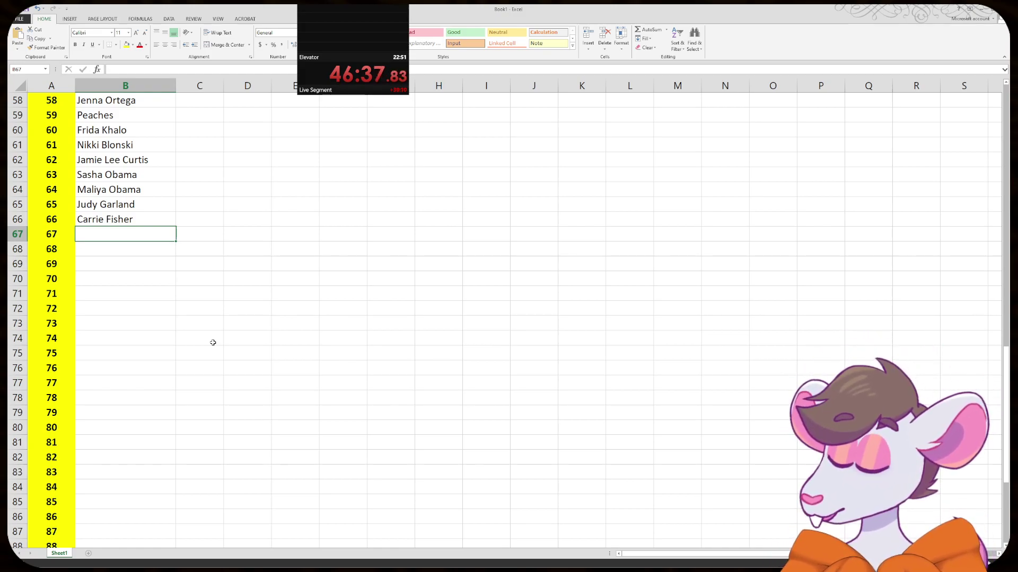
# - Enter Reece Witherspoon in cell B67 as the next name in the list
pyautogui.write('Reece Witherspon')
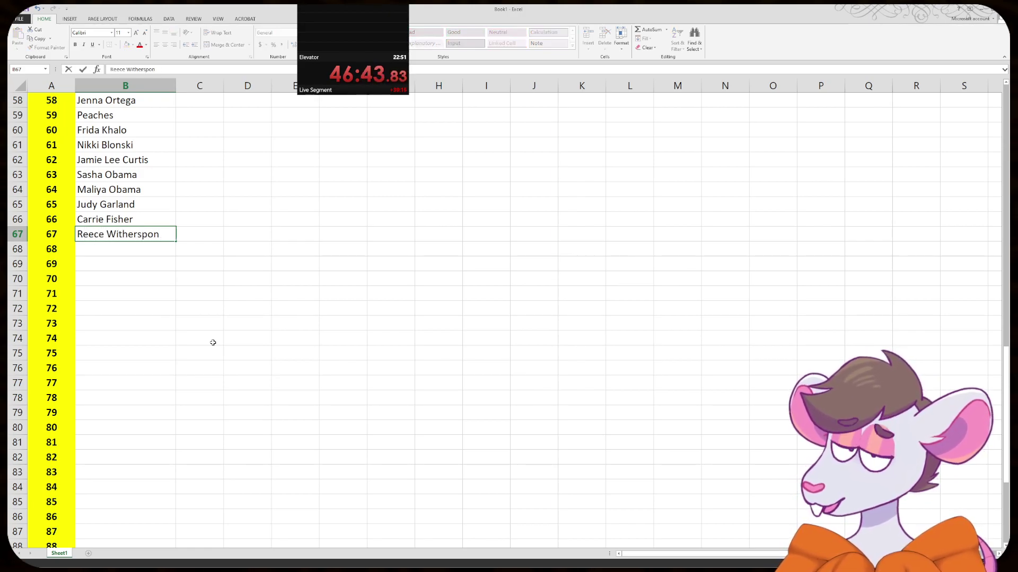
pyautogui.write('o')
pyautogui.press('Return')
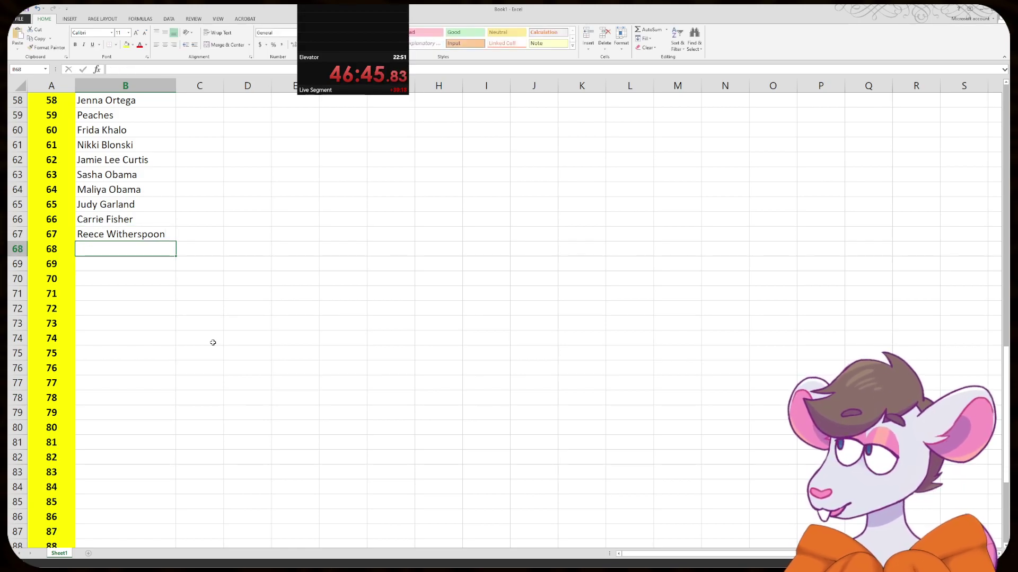
# - Enter Debbie Reynolds in cell B68 as the next name in the list
pyautogui.scroll(-2, 213, 343)
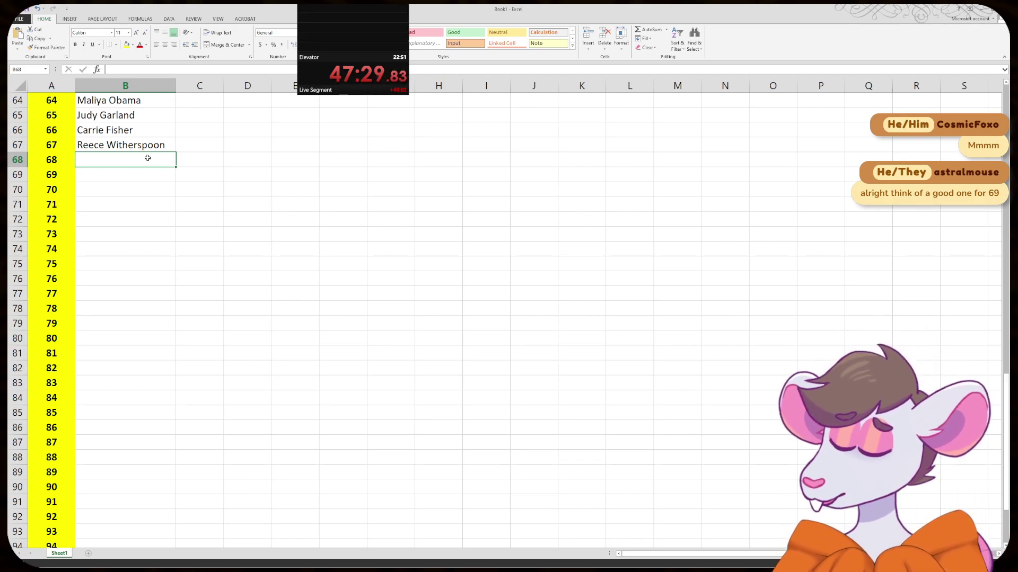
pyautogui.press('Down')
pyautogui.press('Right')
pyautogui.press('Left')
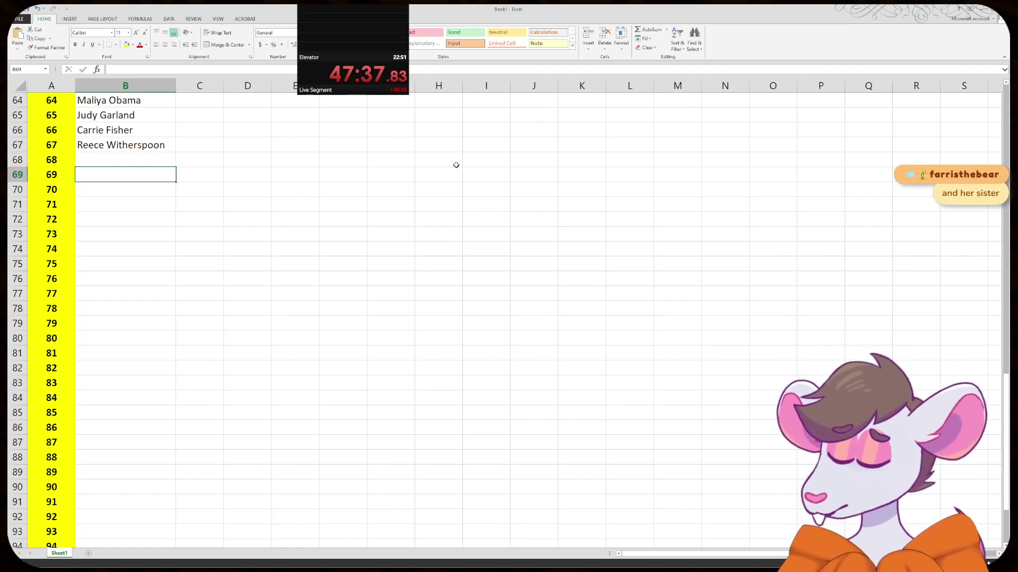
pyautogui.press('Up')
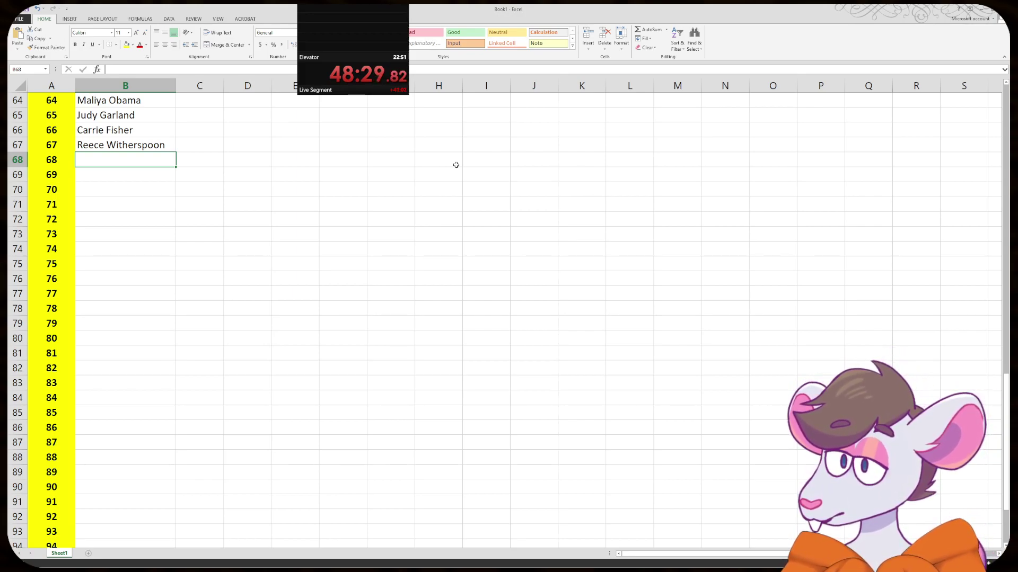
pyautogui.write('D')
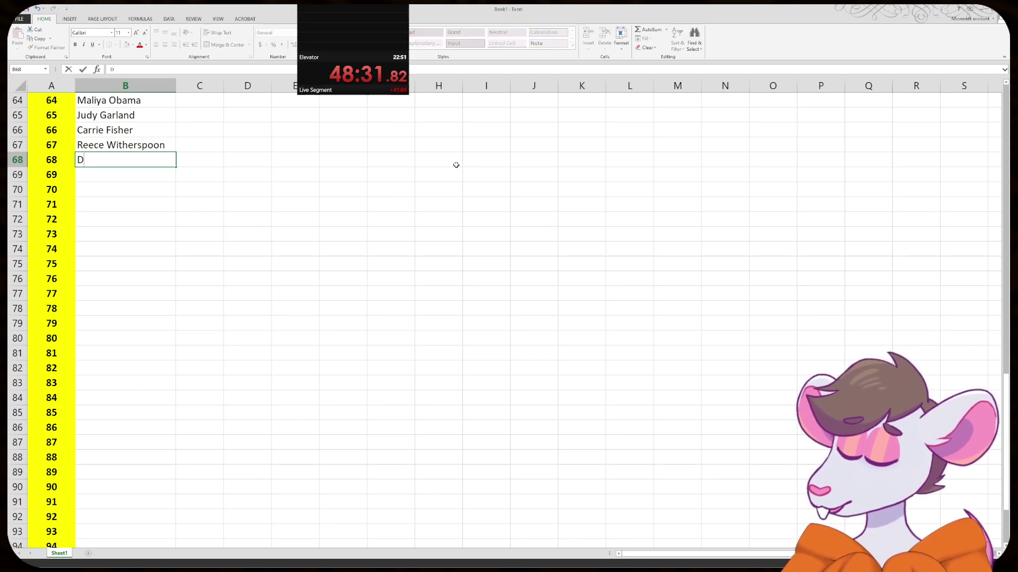
pyautogui.write('ebbie Reynolds')
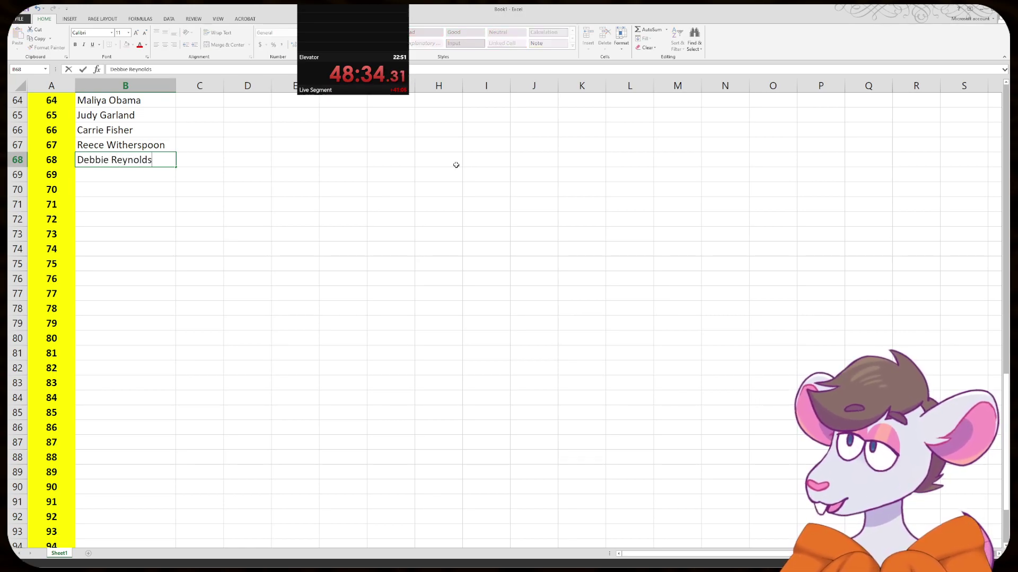
pyautogui.press('Return')
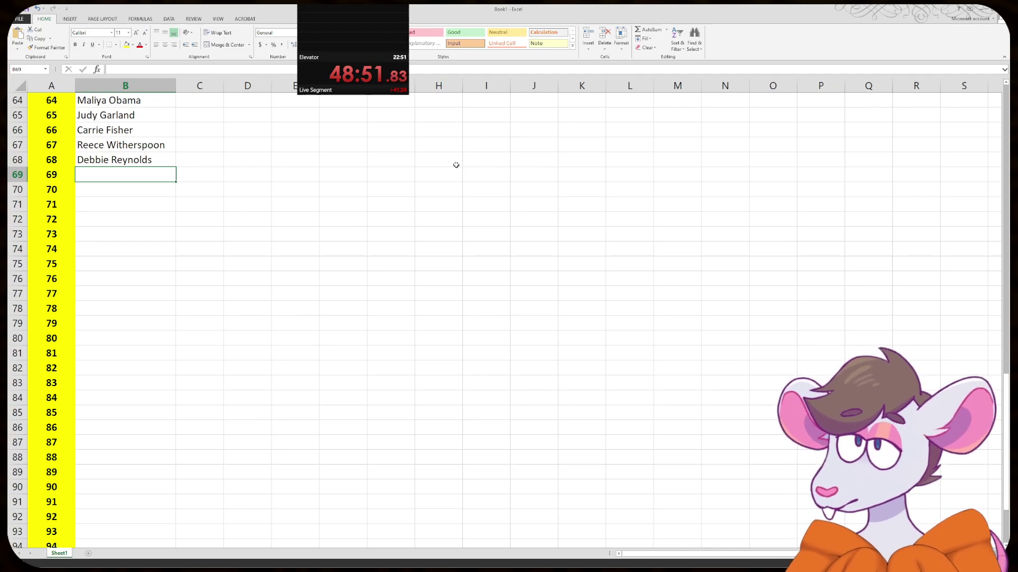
# - Enter Britney Spears in cell B69 as the next name in the list
pyautogui.scroll(-4, 456, 165)
pyautogui.scroll(7, 456, 165)
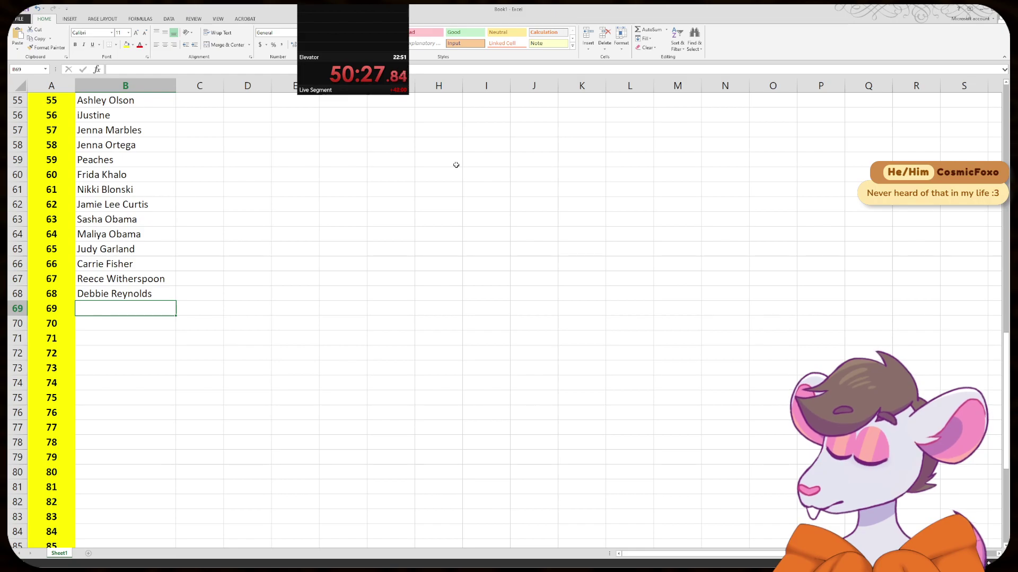
pyautogui.write('Britne')
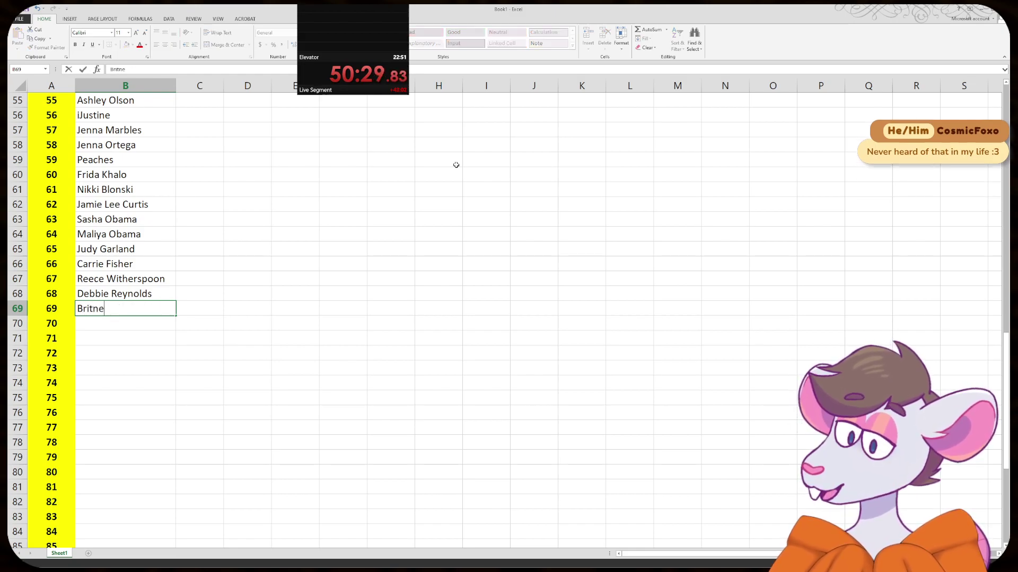
pyautogui.write('y Spears')
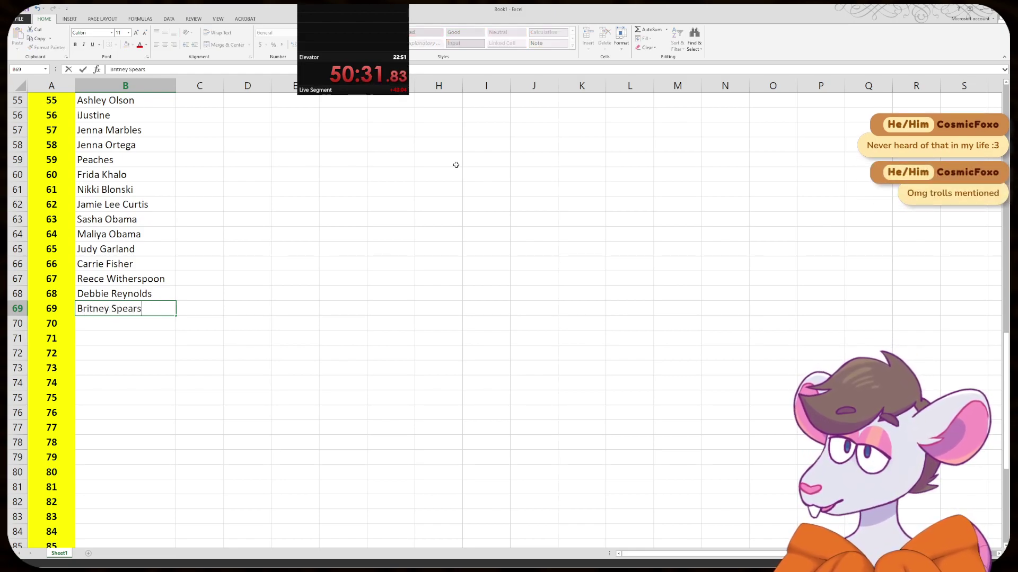
pyautogui.press('Return')
# - Enter Britney Broski in cell B70 as the next name in the list
pyautogui.write('Btisn')
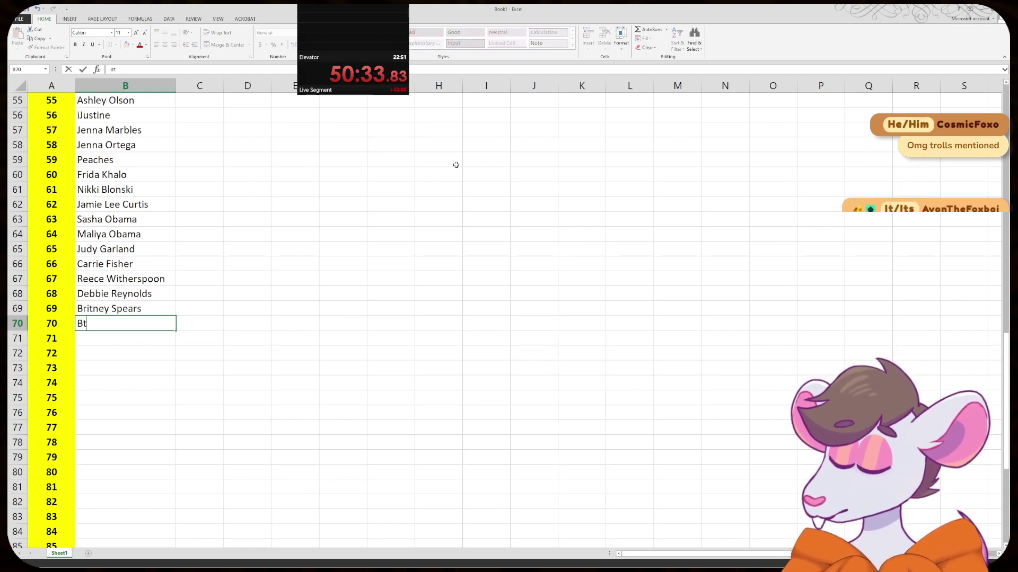
pyautogui.press('BackSpace')
pyautogui.press('BackSpace')
pyautogui.press('BackSpace')
pyautogui.press('BackSpace')
pyautogui.write('ritne')
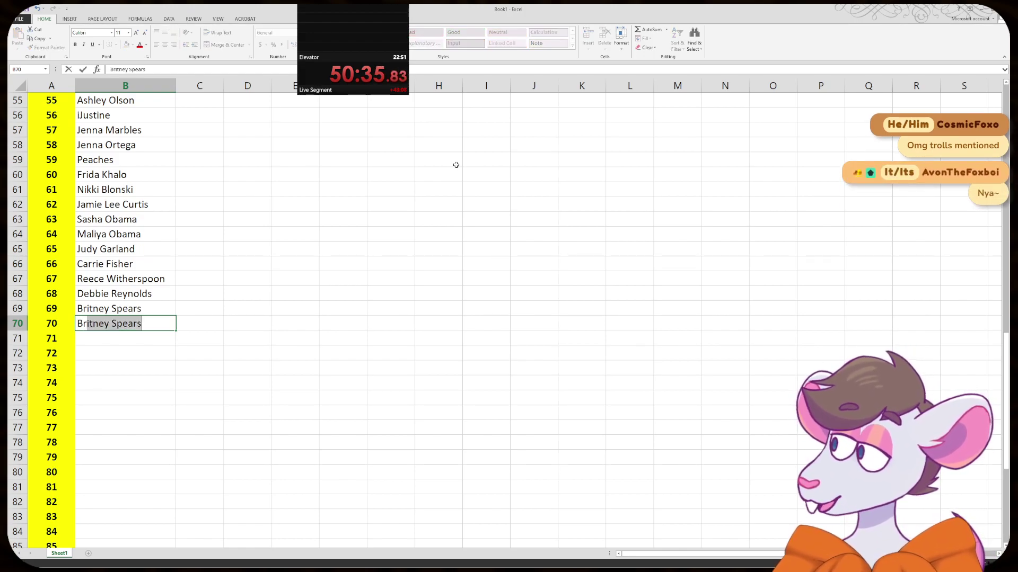
pyautogui.write('y')
pyautogui.press('BackSpace')
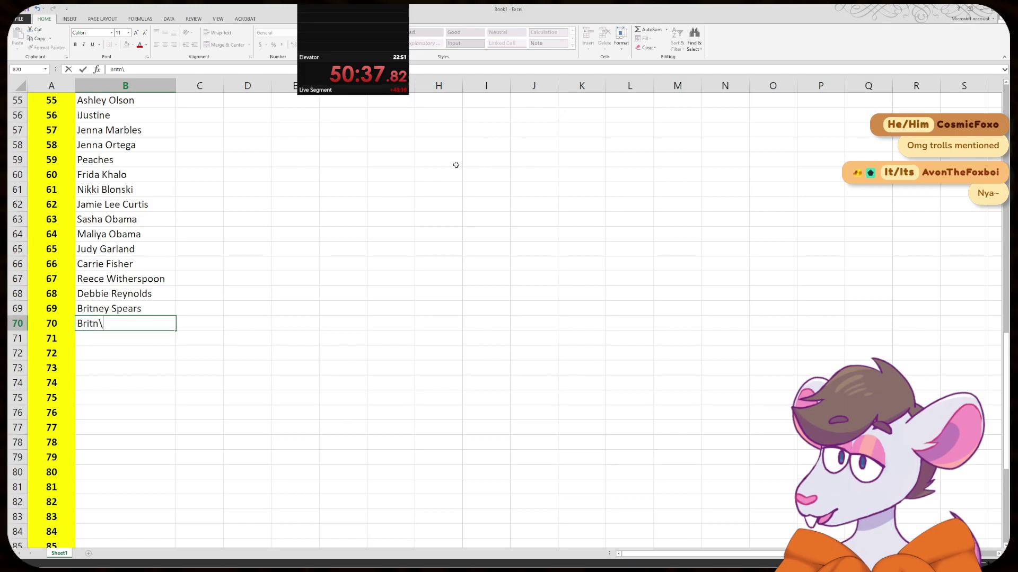
pyautogui.write('ey Brosk')
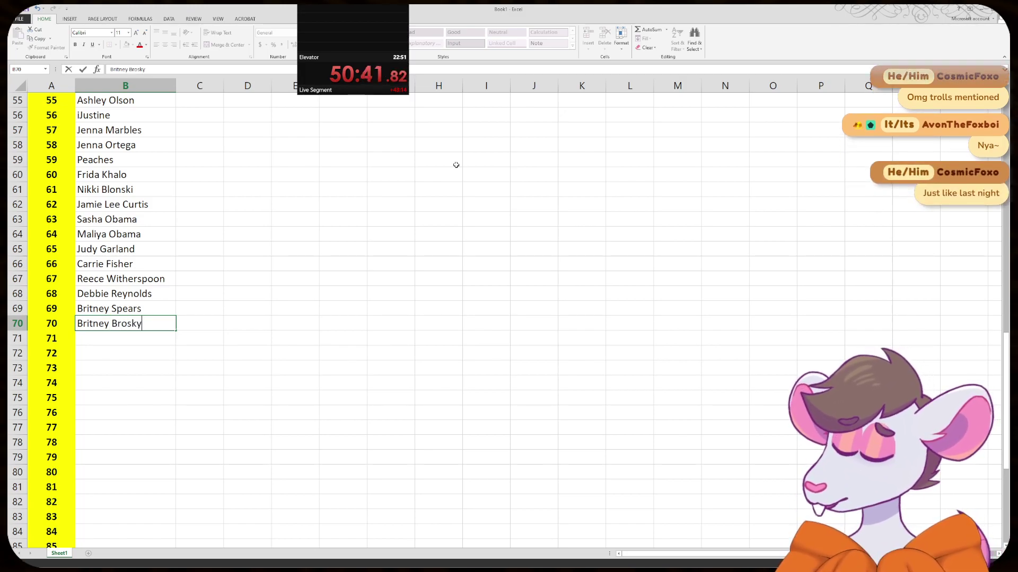
pyautogui.write('i')
pyautogui.press('Return')
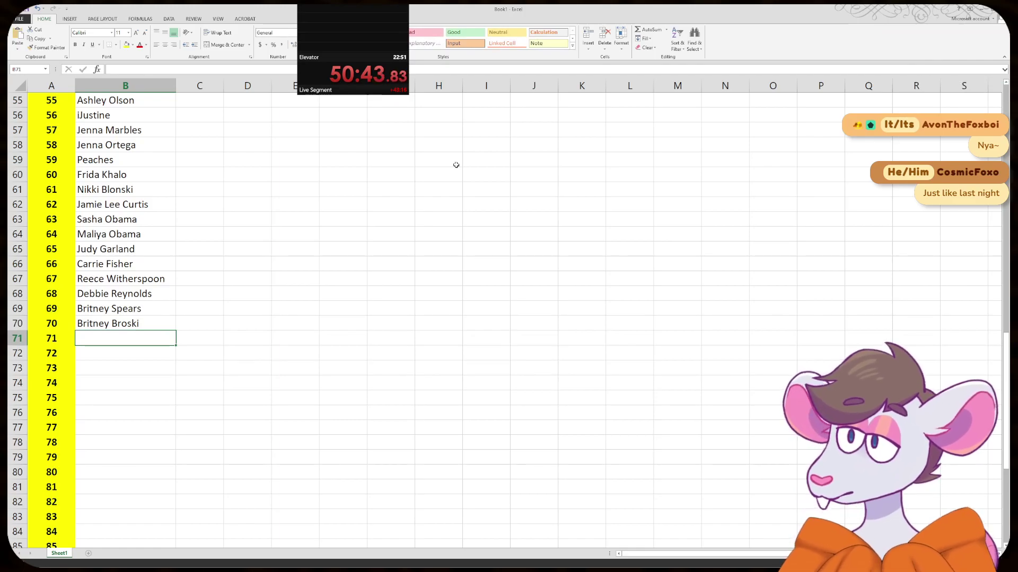
# - Enter Whitney Houston in cell B71 as the next name in the list
pyautogui.scroll(1, 456, 165)
pyautogui.scroll(-4, 455, 165)
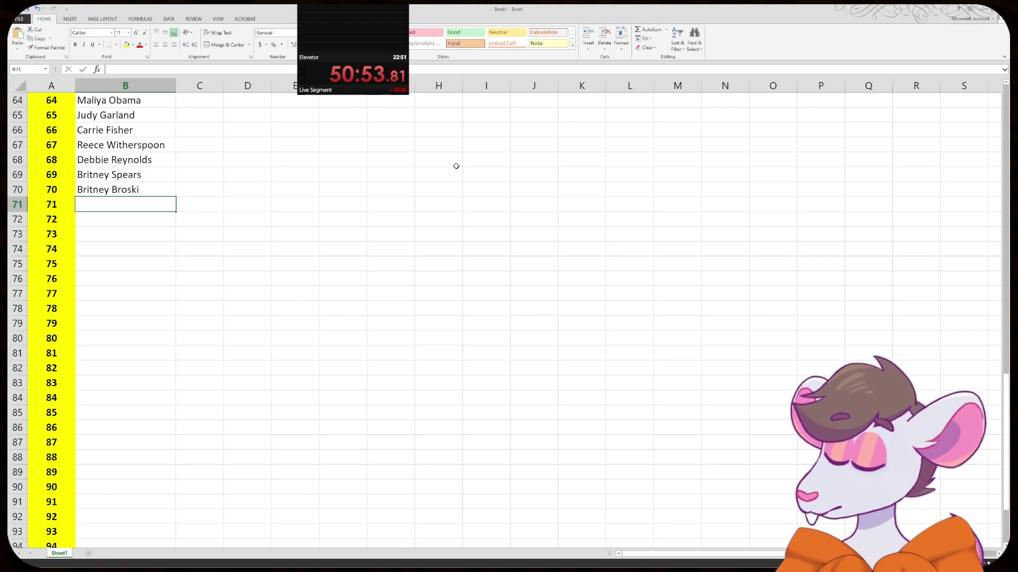
pyautogui.write('Whitney Houston')
pyautogui.press('Return')
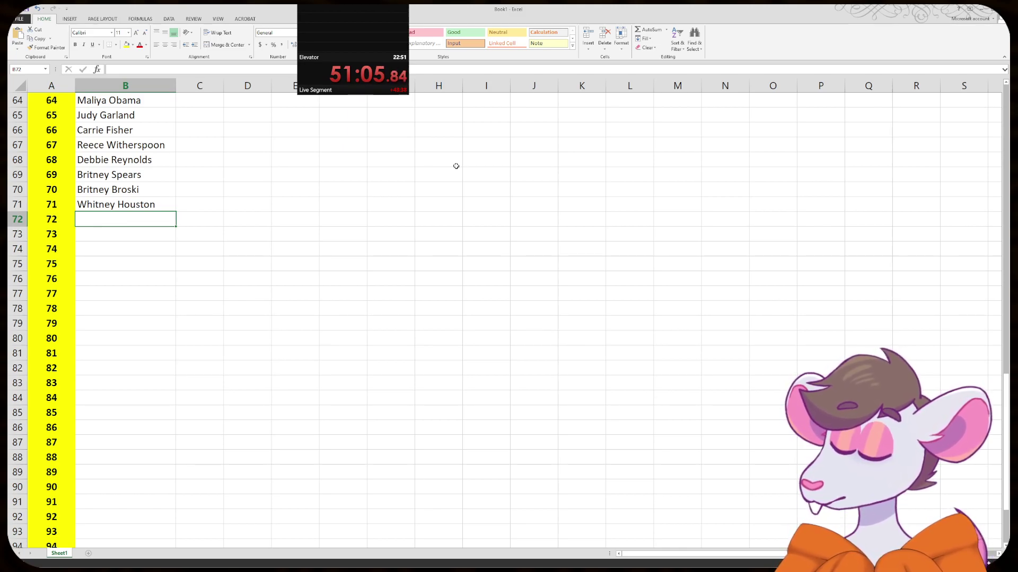
pyautogui.write('Jod')
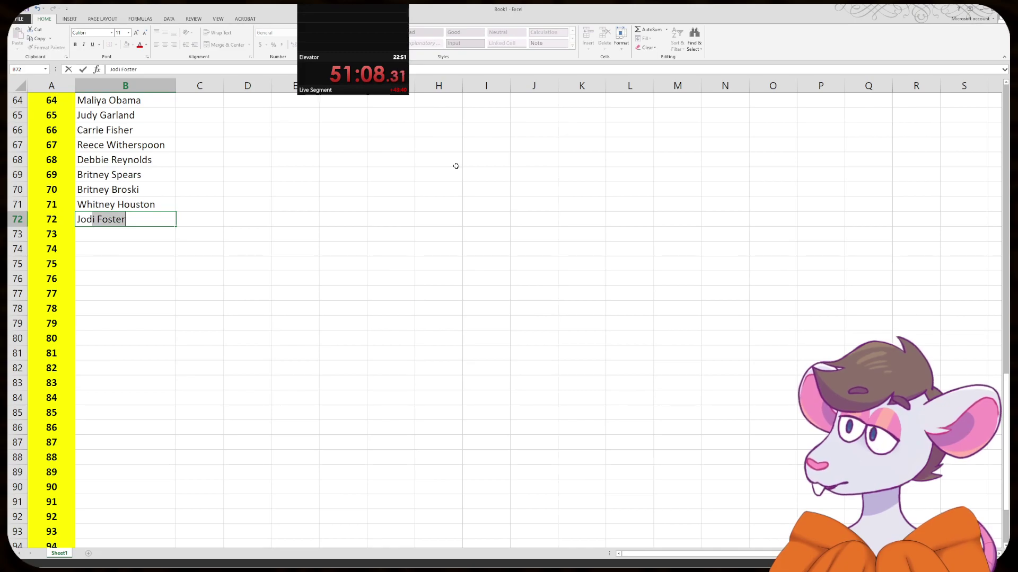
pyautogui.press('BackSpace')
pyautogui.press('BackSpace')
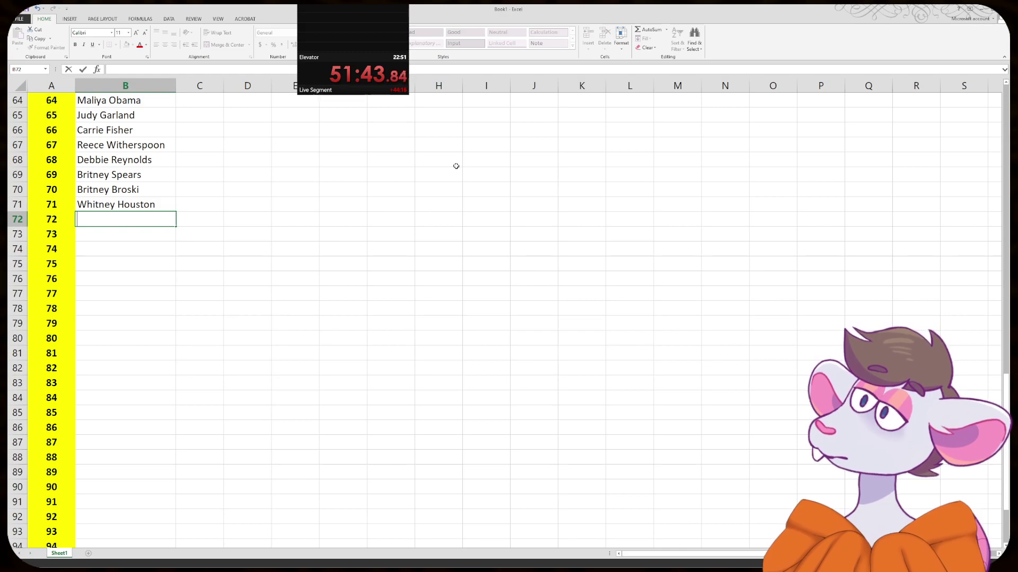
# - Enter Rihanna in cell B72 and Kelly Clarkson in cell B73 of the list
pyautogui.write('Rihanna')
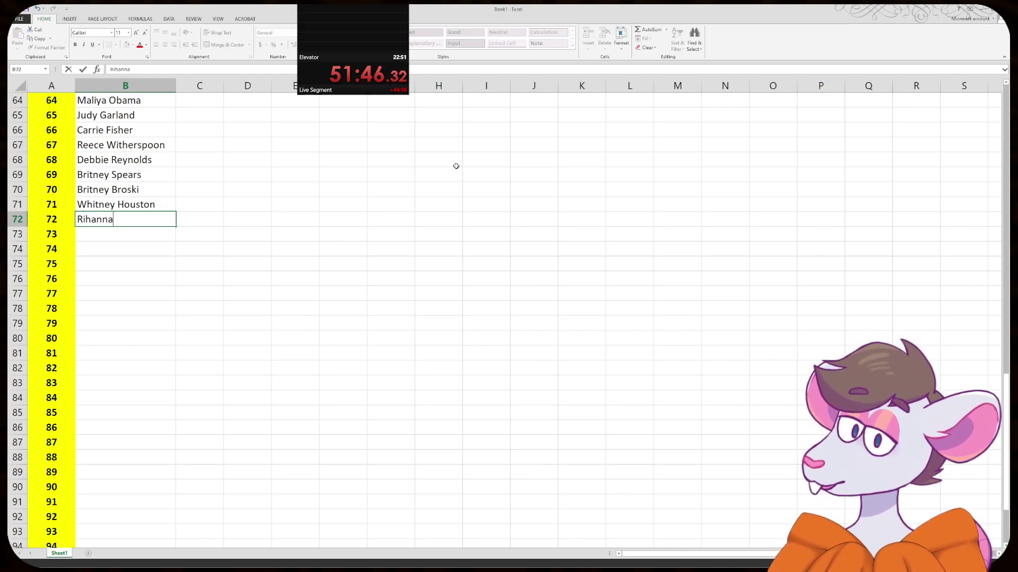
pyautogui.press('Return')
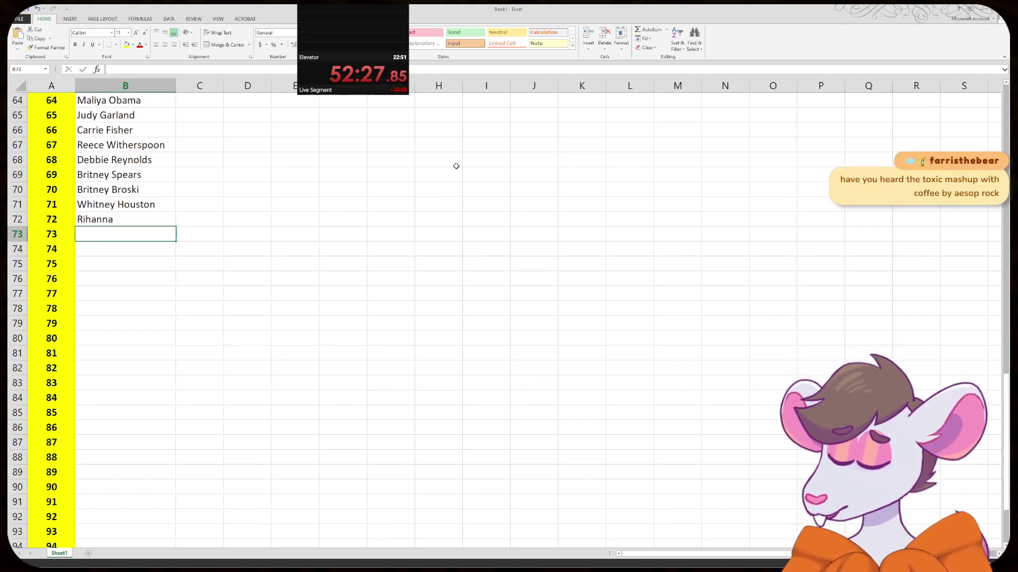
pyautogui.write('Kelly Clarkson')
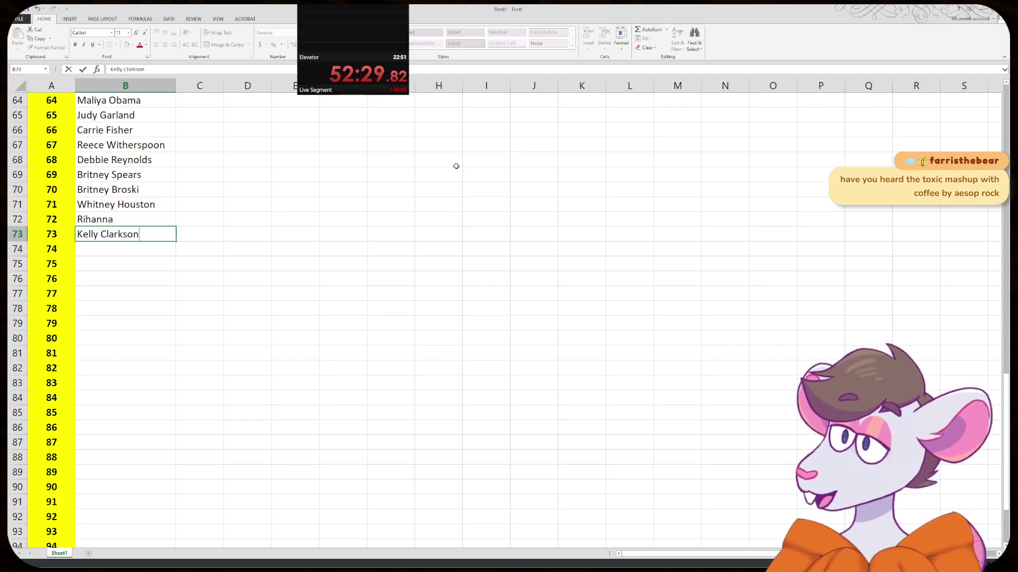
pyautogui.press('Return')
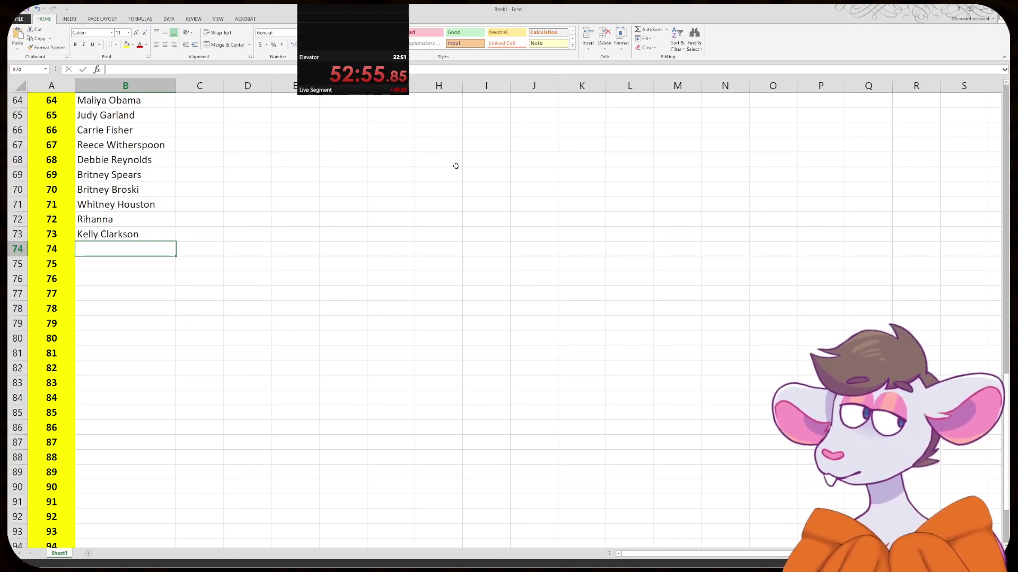
# - Enter Lady Gaga in cell B74 and Mother Teresa in cell B75 of the list
pyautogui.write('Lady Gaga')
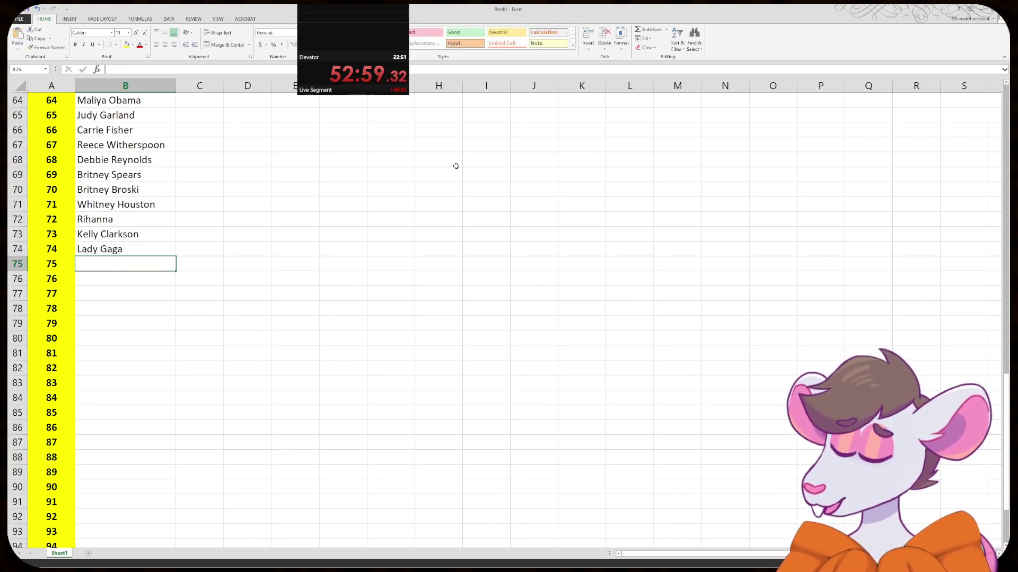
pyautogui.press('Return')
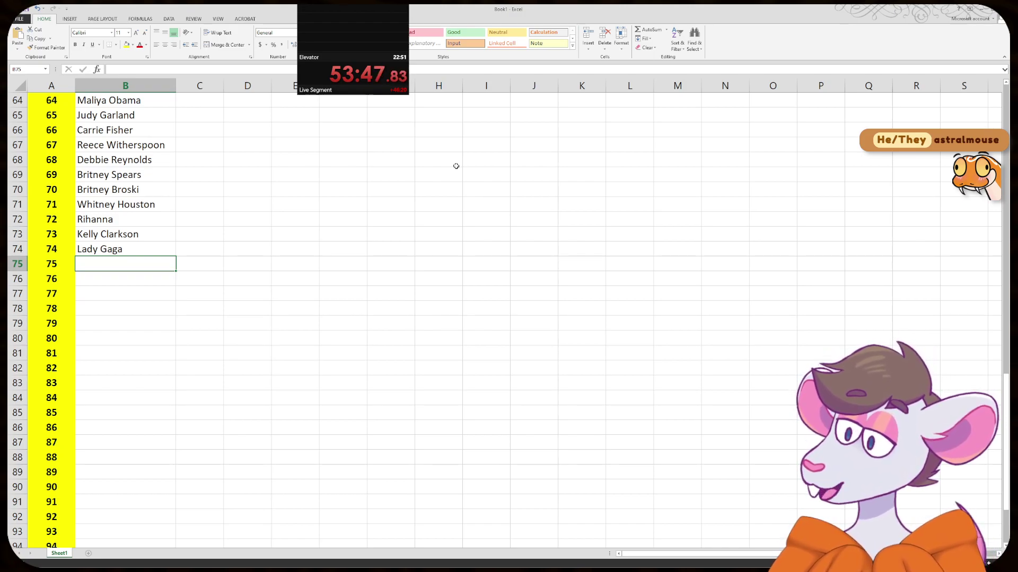
pyautogui.scroll(-3, 456, 166)
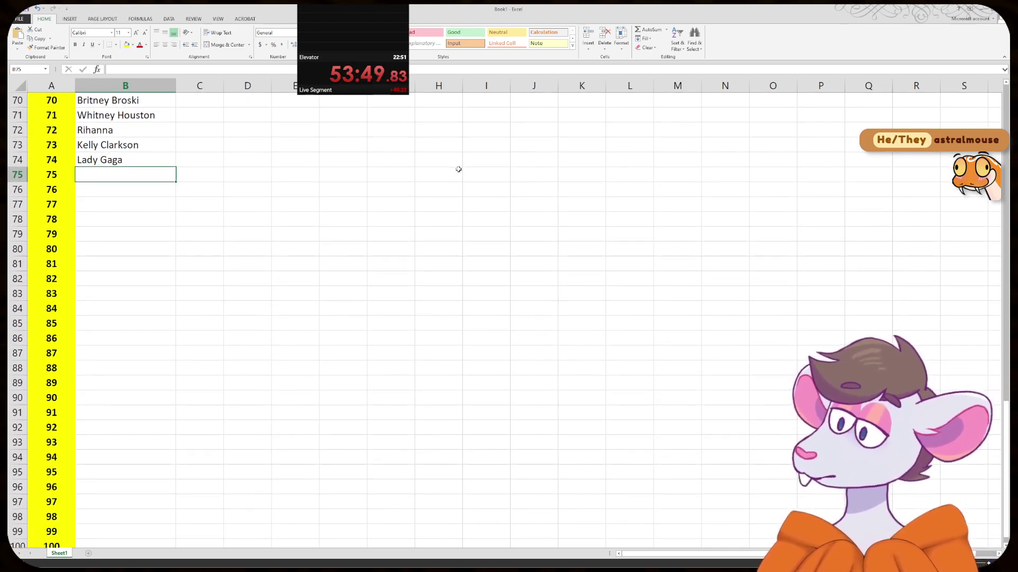
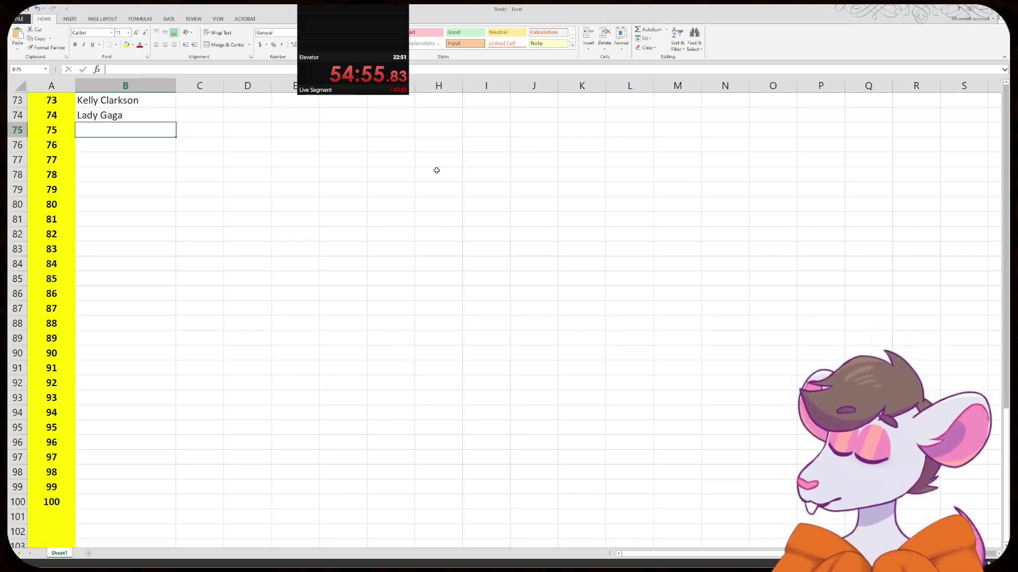
pyautogui.write('Mother Teresa')
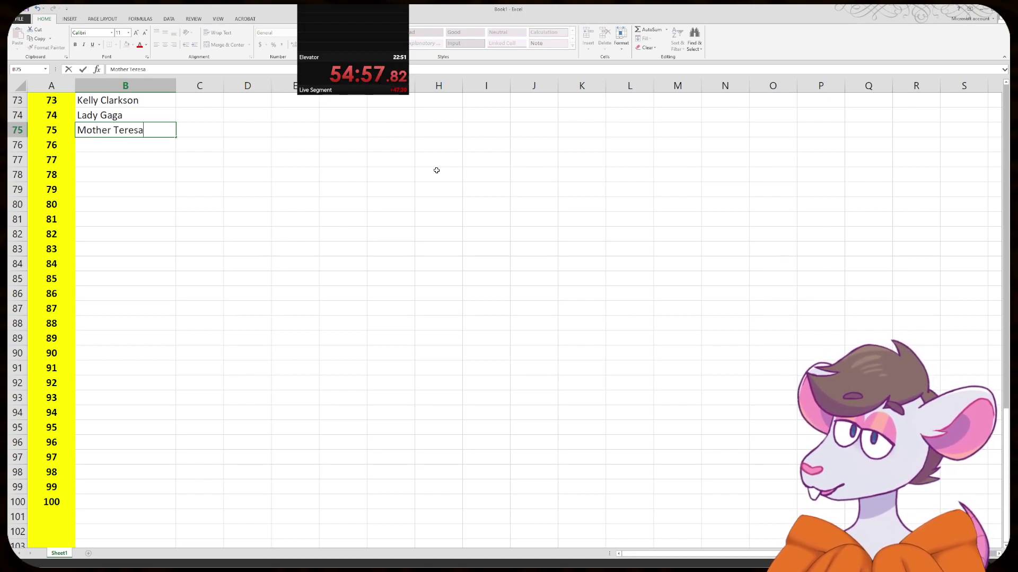
pyautogui.press('Return')
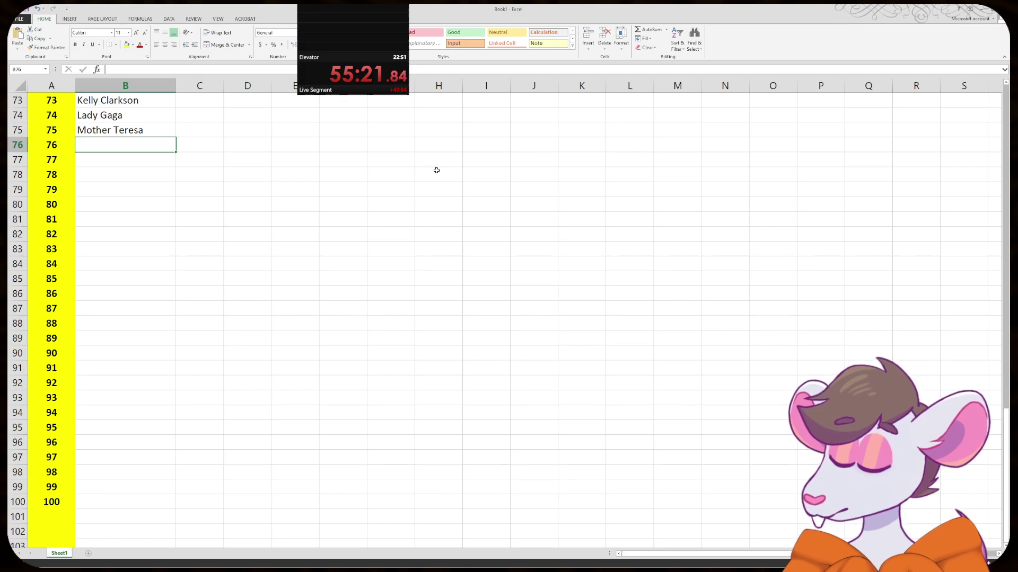
# - Enter Florence Pugh in cell B76 as the next name in the list
pyautogui.write('Florence Pu')
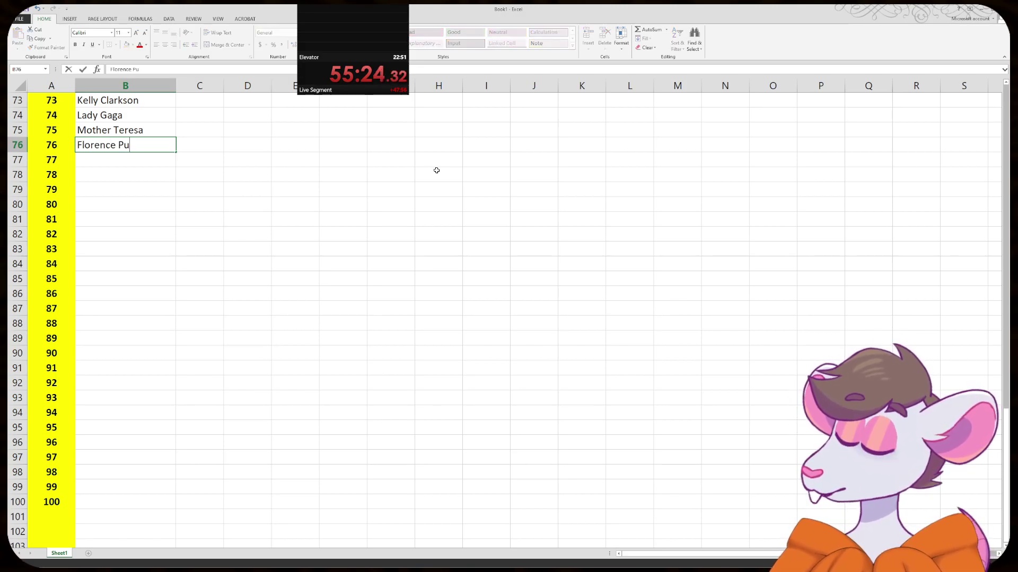
pyautogui.press('BackSpace')
pyautogui.write('ugh')
# - Switch to Firefox, look up Florence Pugh on Google in a new tab, and return to the Excel list
pyautogui.hotkey('alt', 'Tab')
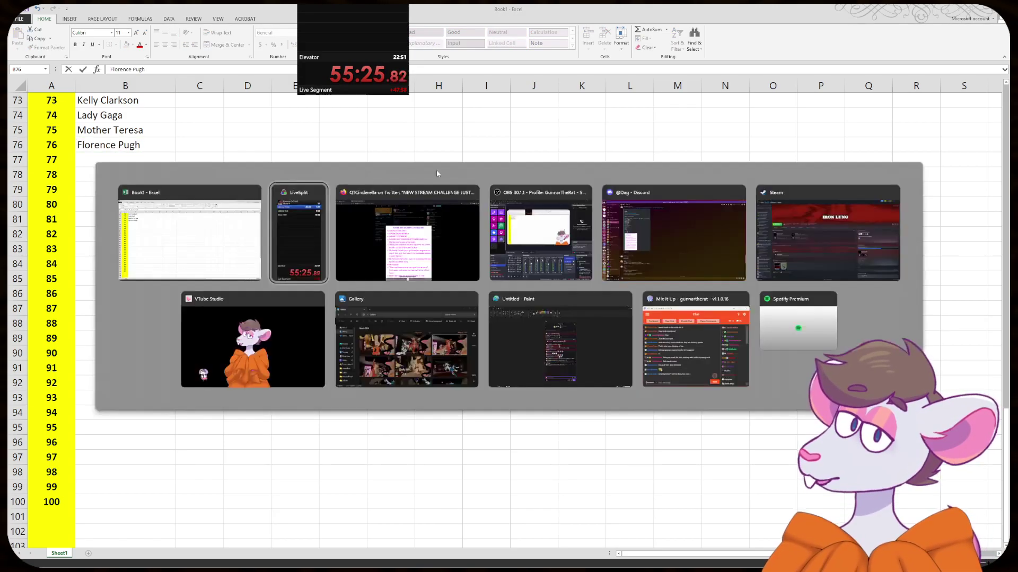
pyautogui.hotkey('ctrl', 't')
pyautogui.write('florence p')
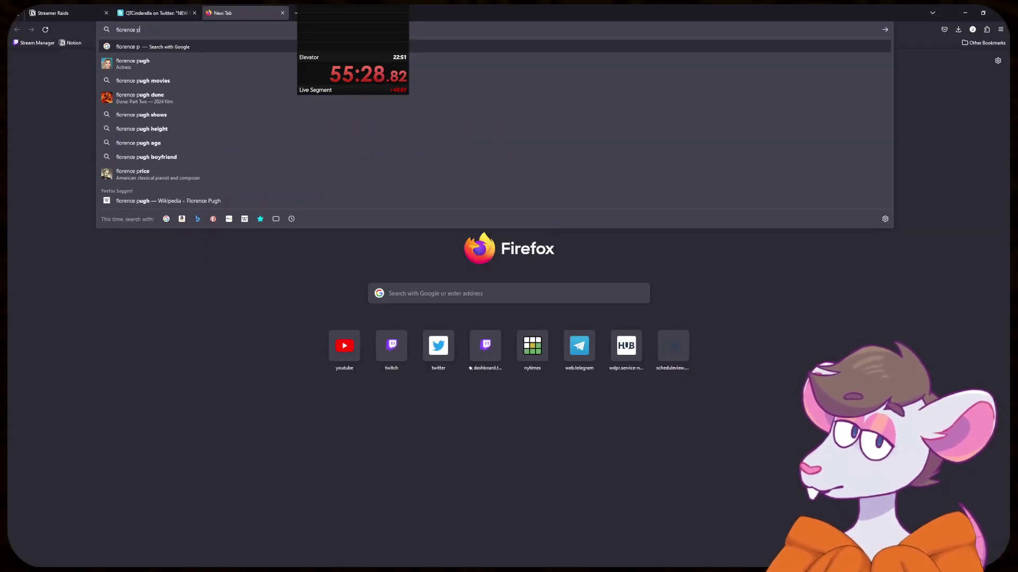
pyautogui.press('Return')
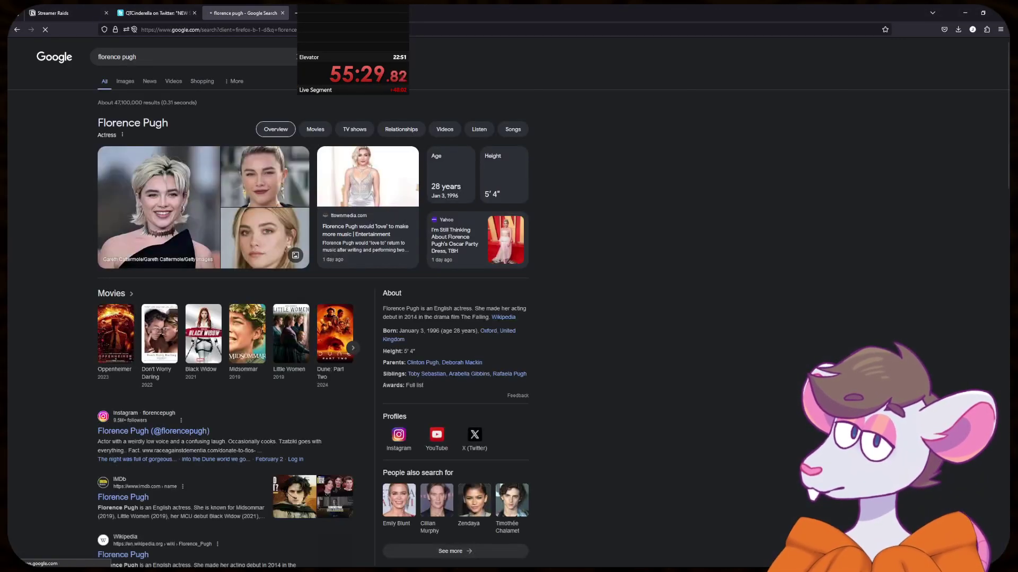
pyautogui.click(282, 13)
pyautogui.hotkey('alt', 'Tab')
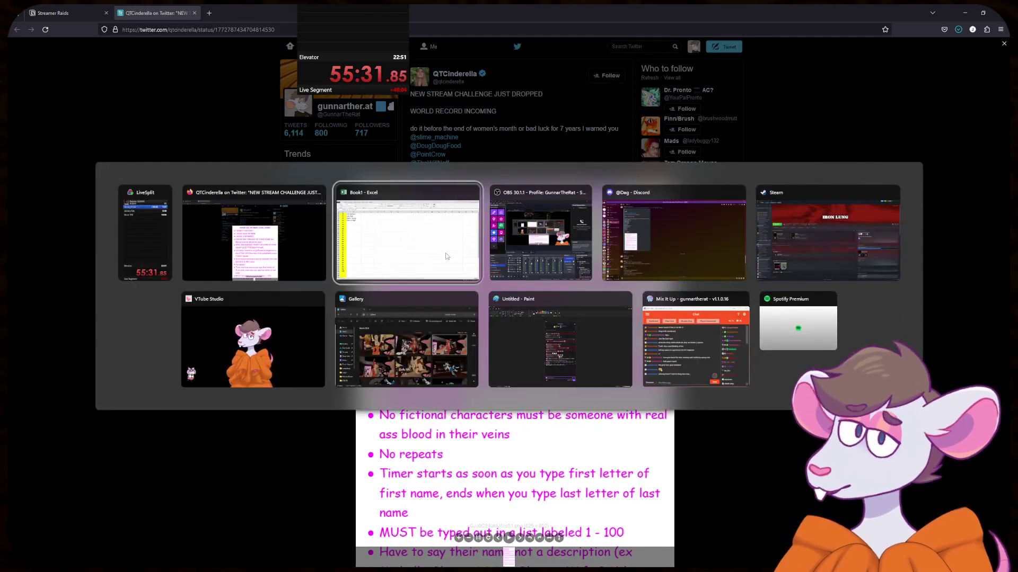
# - Enter Lorde in cell B77 as the next name in the list
pyautogui.click(169, 162)
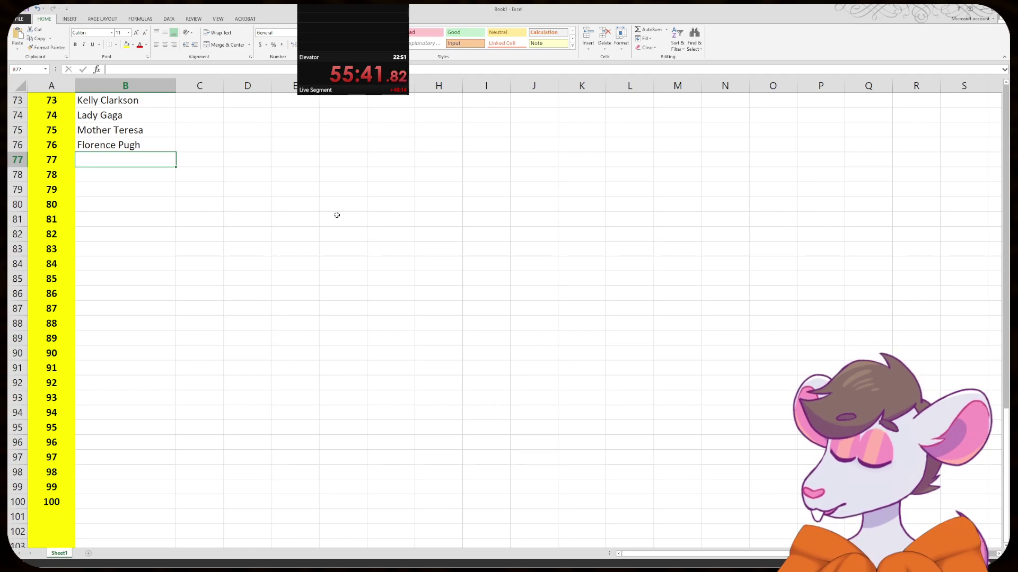
pyautogui.write('Lorde')
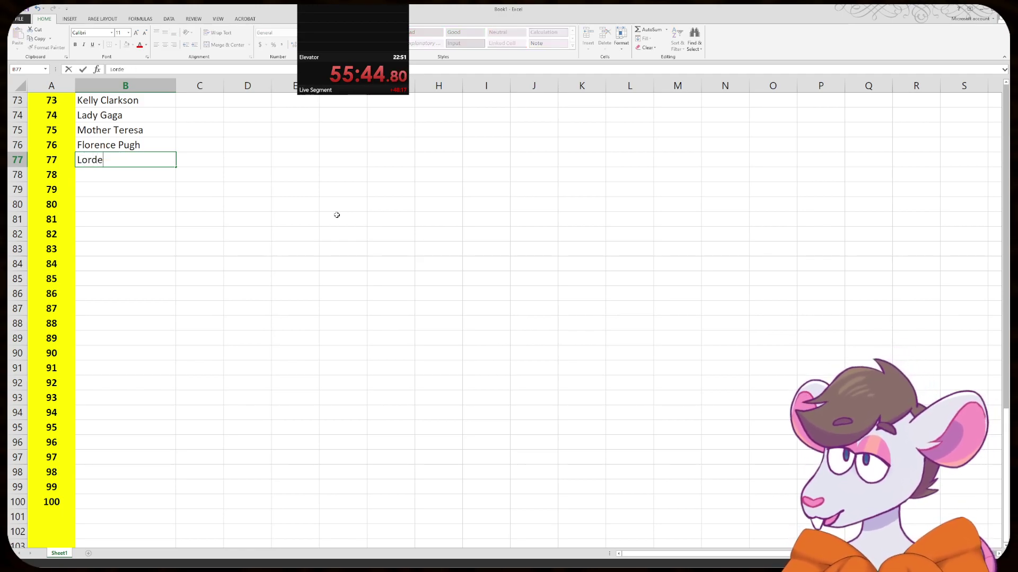
pyautogui.press('Return')
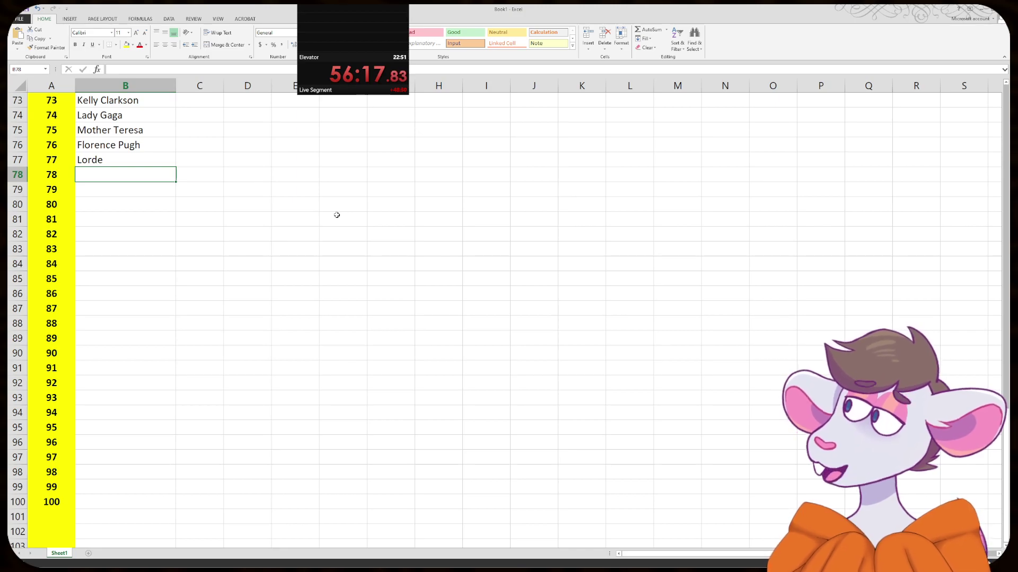
# - Enter Adele in cell B78 as the next name in the list
pyautogui.write('Adele')
pyautogui.press('BackSpace')
pyautogui.press('BackSpace')
pyautogui.press('BackSpace')
pyautogui.write('ele')
pyautogui.press('Return')
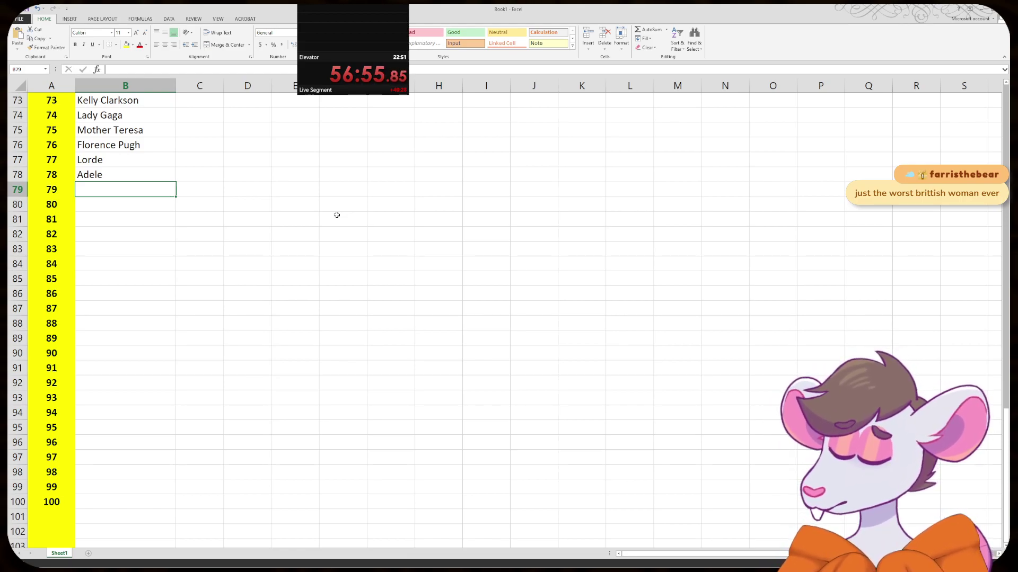
# - Switch to Firefox, review the rules image of the Name 100 Women Challenge, and return to the Excel list
pyautogui.hotkey('alt', 'Tab')
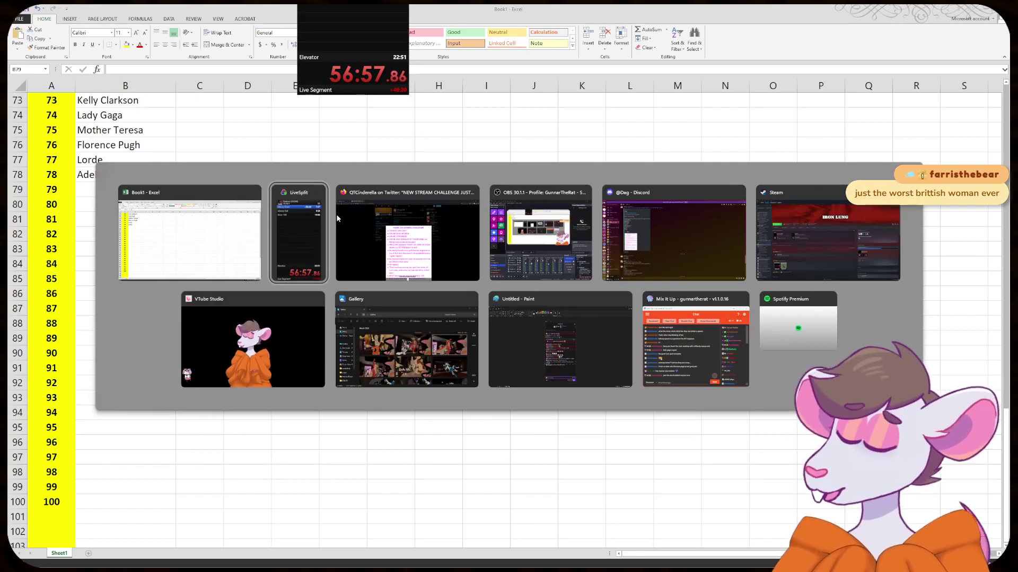
pyautogui.scroll(3, 455, 209)
pyautogui.scroll(-2, 477, 208)
pyautogui.scroll(4, 509, 207)
pyautogui.scroll(-2, 529, 208)
pyautogui.scroll(1, 520, 211)
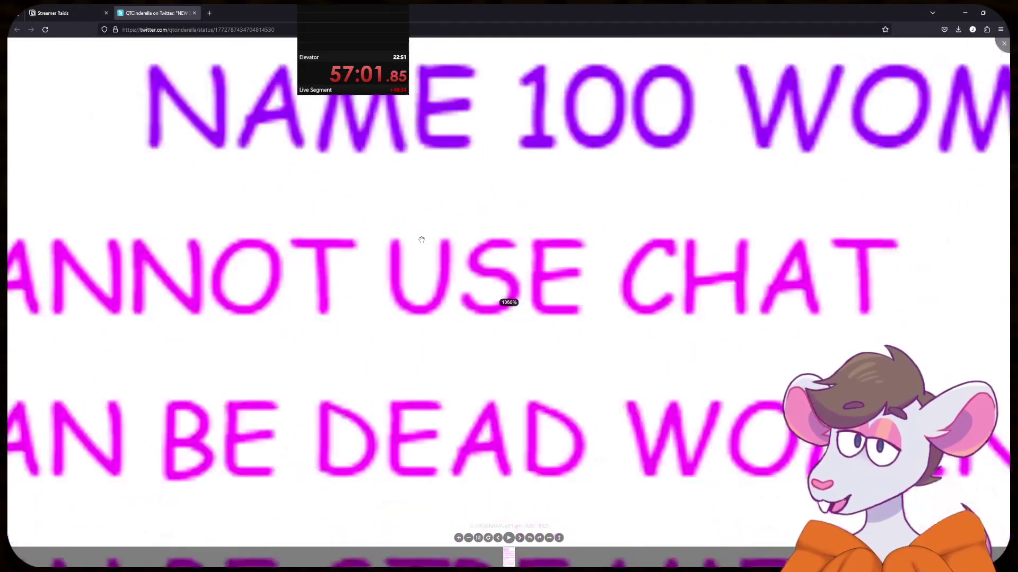
pyautogui.hotkey('alt', 'Tab')
pyautogui.hotkey('alt', 'Tab')
pyautogui.scroll(-3, 509, 297)
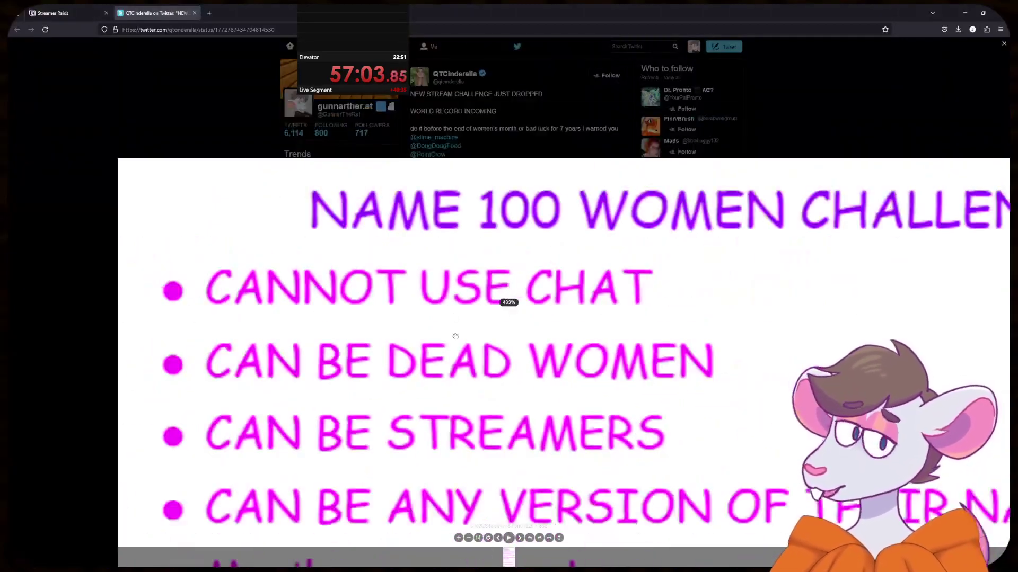
pyautogui.scroll(-3, 402, 259)
pyautogui.hotkey('alt', 'Tab')
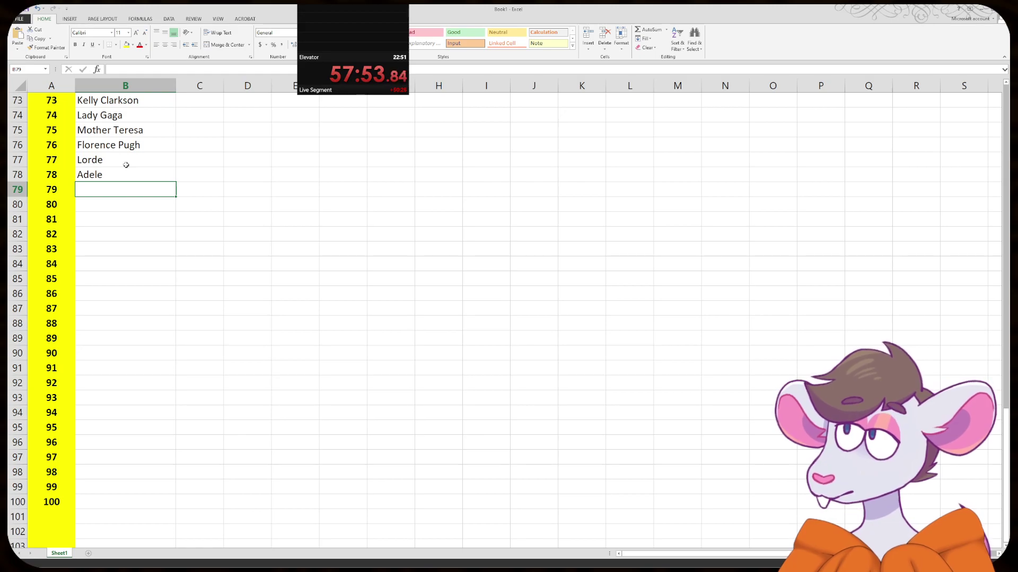
# - Enter Susan Sarandon in cell B79 as the next name in the list
pyautogui.write('Susan Sr')
pyautogui.press('BackSpace')
pyautogui.write('arandon')
pyautogui.press('Return')
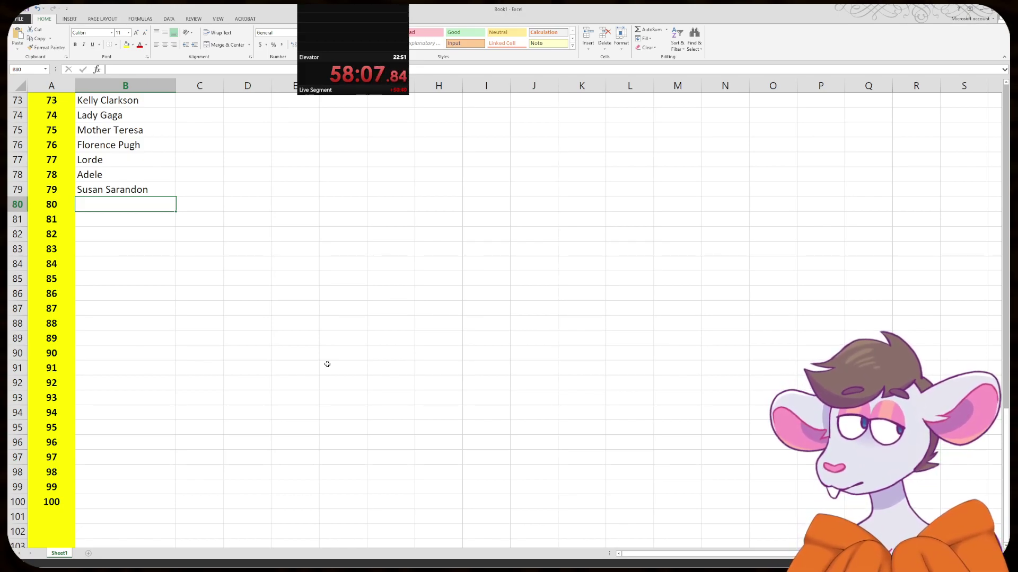
pyautogui.write('A')
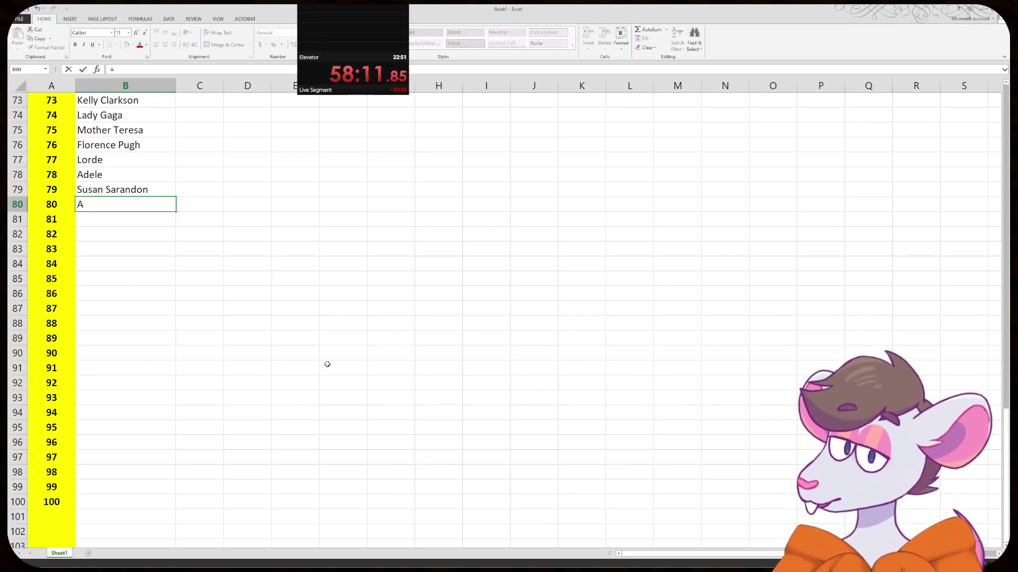
pyautogui.press('BackSpace')
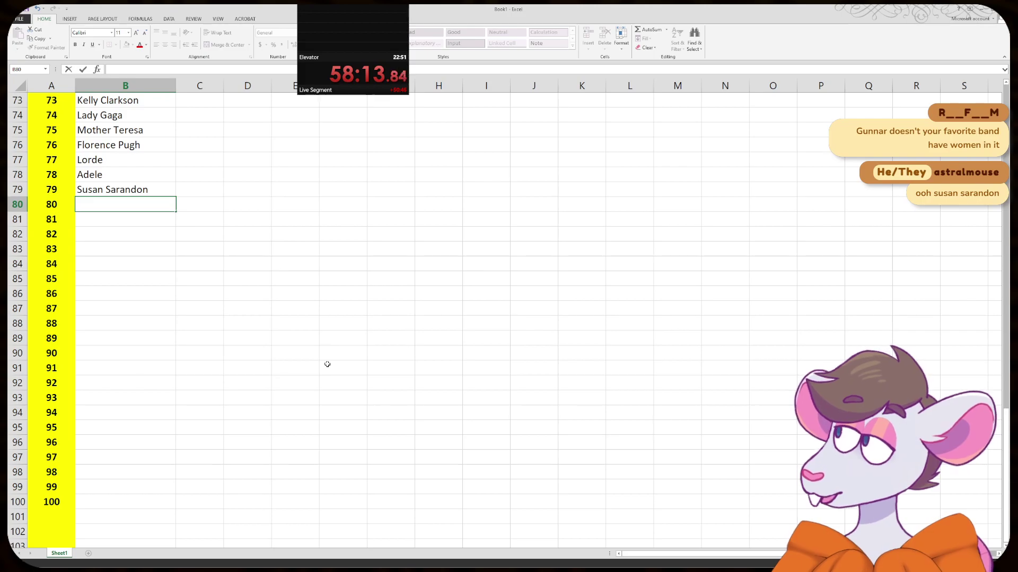
# - Color the names Agnetha Faltskog and Anni-Frid Lyngstad in cells B4:B5 red and return to empty cell B80
pyautogui.write('A')
pyautogui.press('BackSpace')
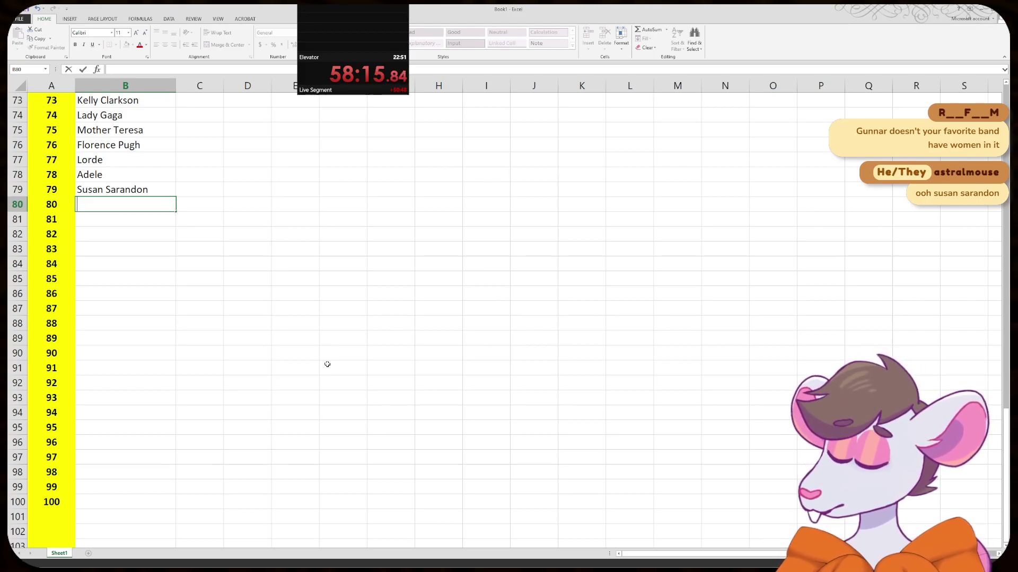
pyautogui.scroll(20, 327, 364)
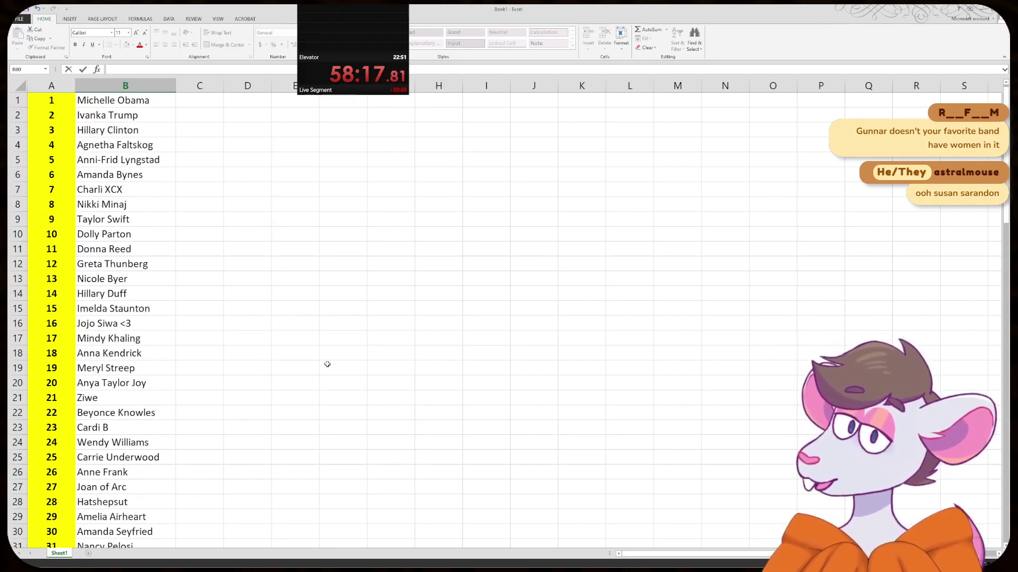
pyautogui.moveTo(115, 145); pyautogui.dragTo(121, 160)
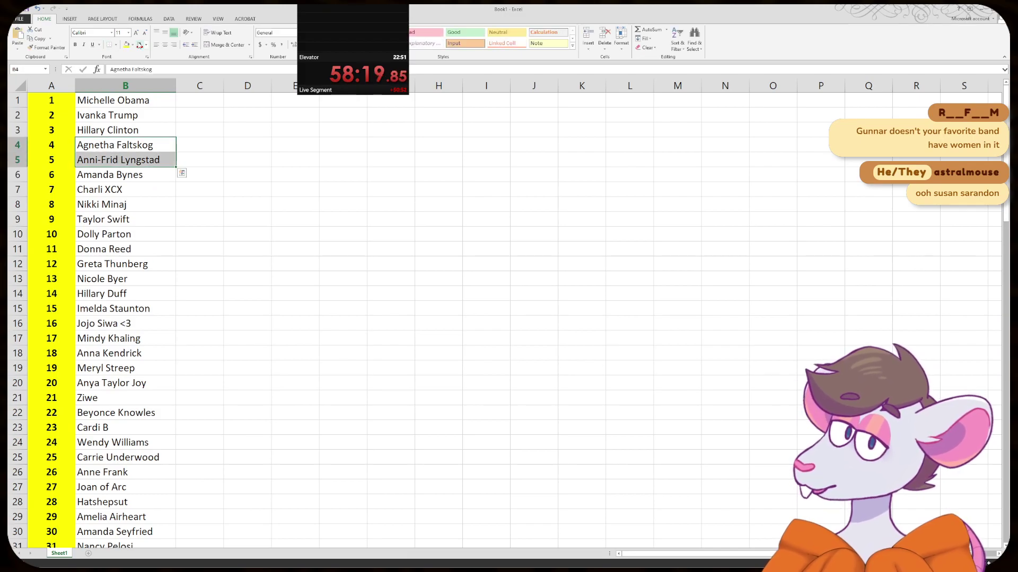
pyautogui.click(139, 45)
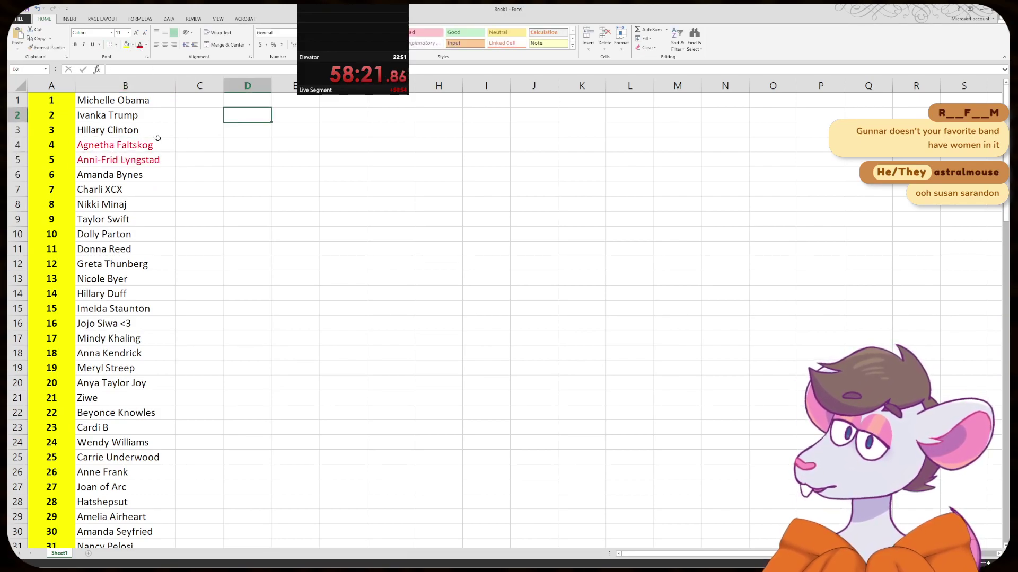
pyautogui.click(200, 160)
pyautogui.scroll(-20, 179, 128)
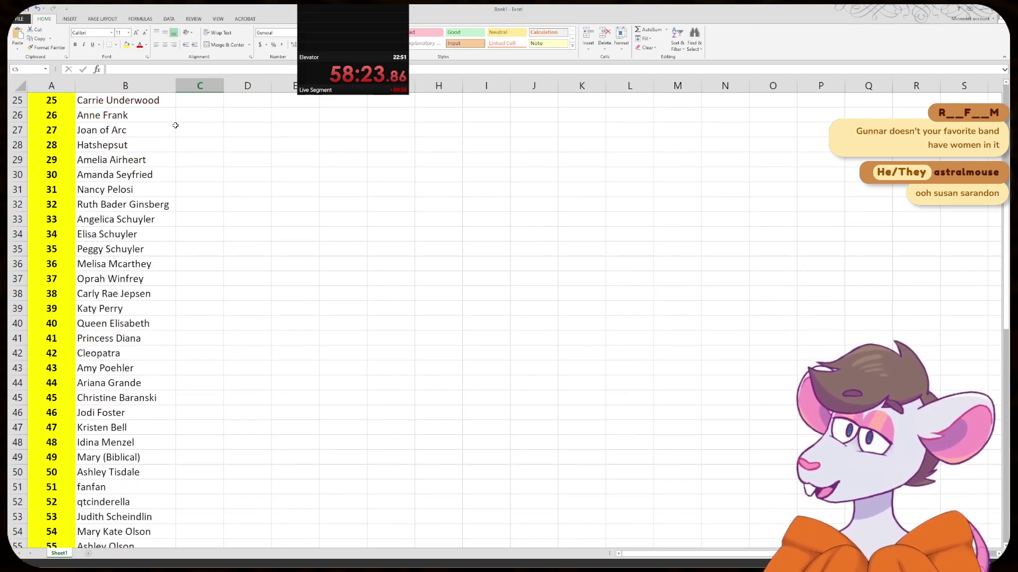
pyautogui.click(170, 245)
pyautogui.scroll(-4, 265, 254)
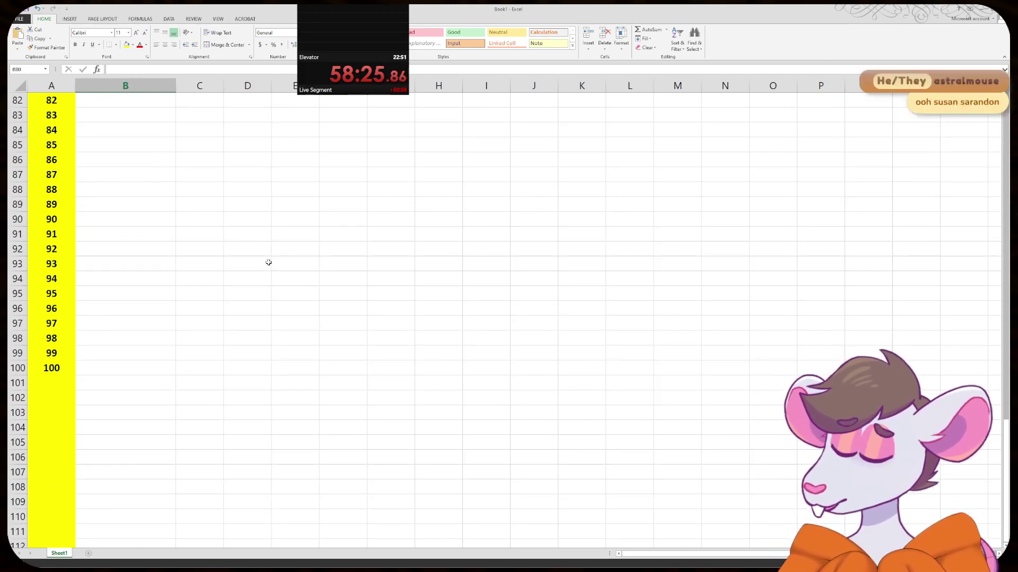
pyautogui.scroll(3, 269, 263)
pyautogui.scroll(-1, 269, 263)
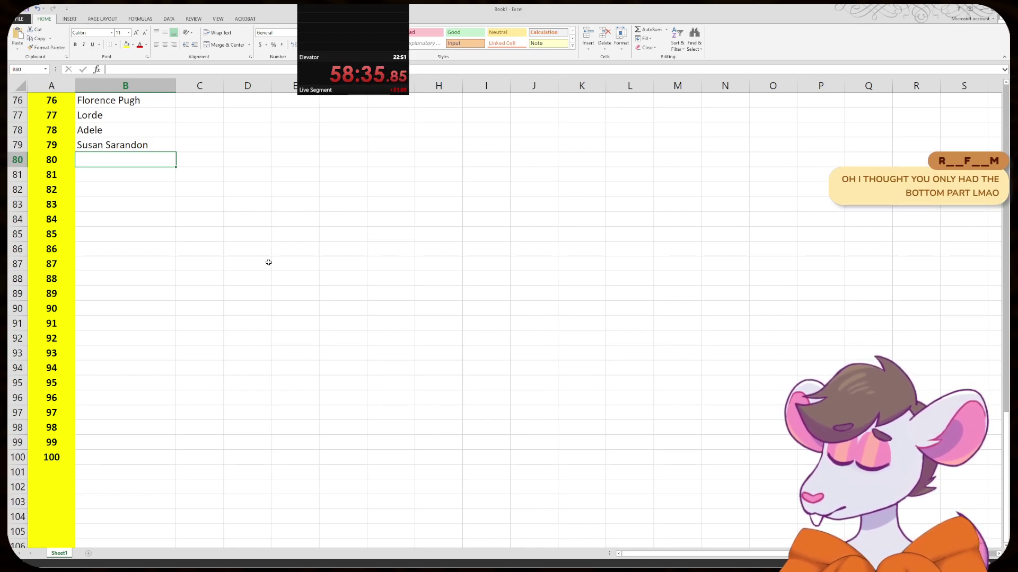
pyautogui.write('Sarah')
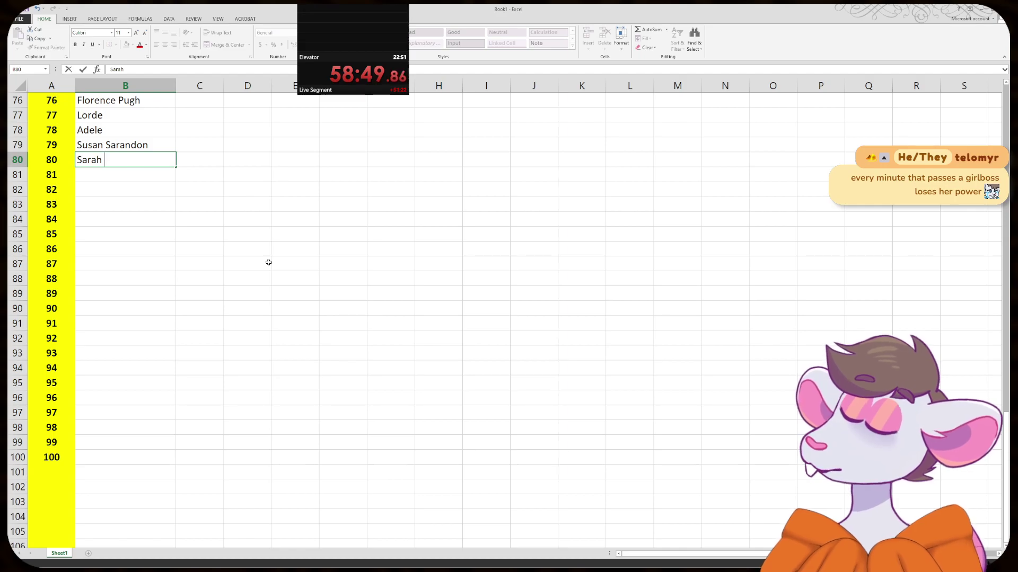
pyautogui.press('BackSpace')
pyautogui.press('BackSpace')
pyautogui.press('BackSpace')
pyautogui.press('BackSpace')
pyautogui.press('BackSpace')
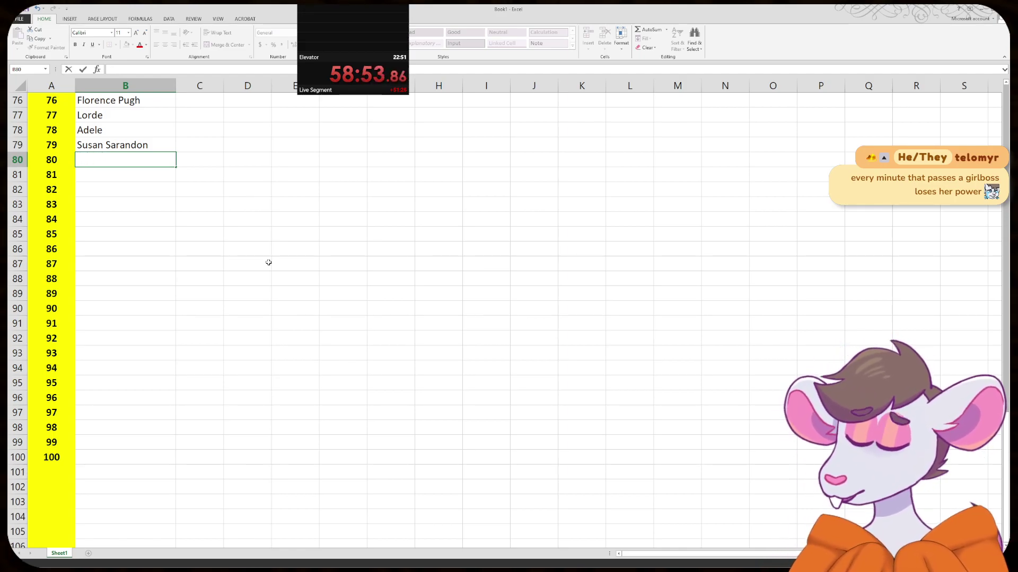
pyautogui.write('Sarah P')
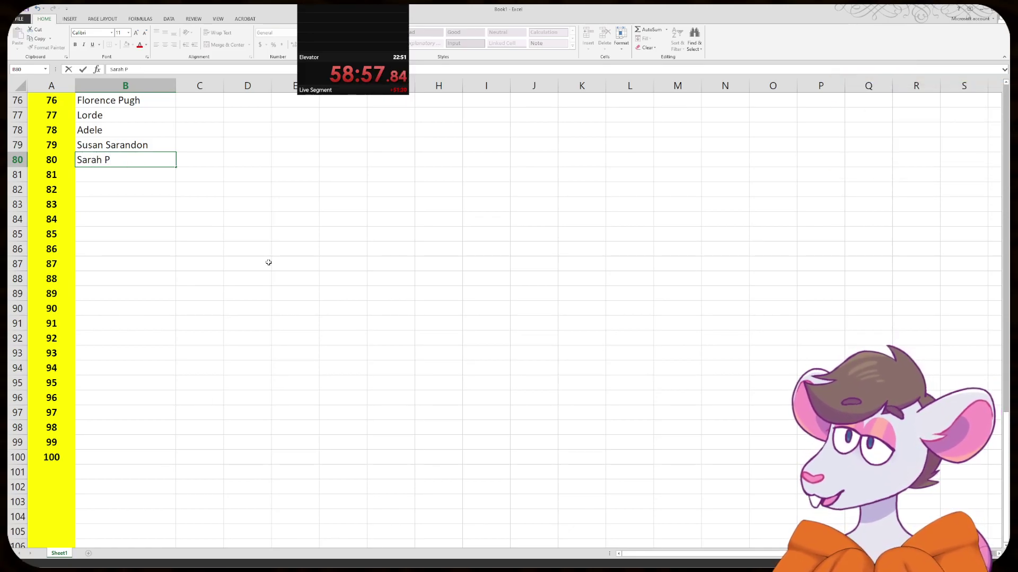
pyautogui.press('BackSpace')
pyautogui.press('BackSpace')
pyautogui.press('BackSpace')
pyautogui.press('BackSpace')
pyautogui.press('BackSpace')
pyautogui.press('BackSpace')
pyautogui.press('BackSpace')
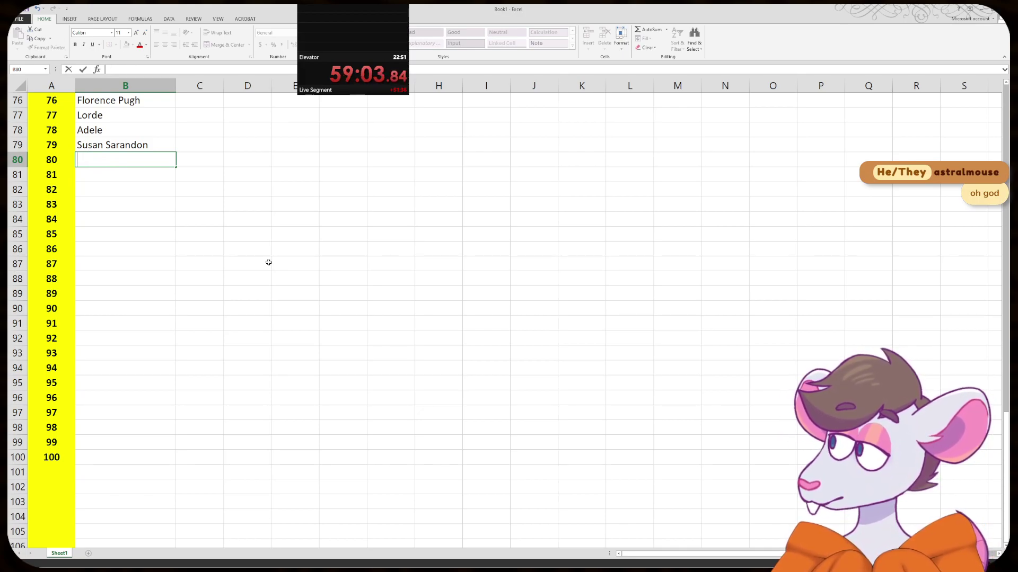
# - Switch to Firefox, reread the Name 100 Women Challenge rules in full, and switch back to the Excel list
pyautogui.hotkey('alt', 'Tab')
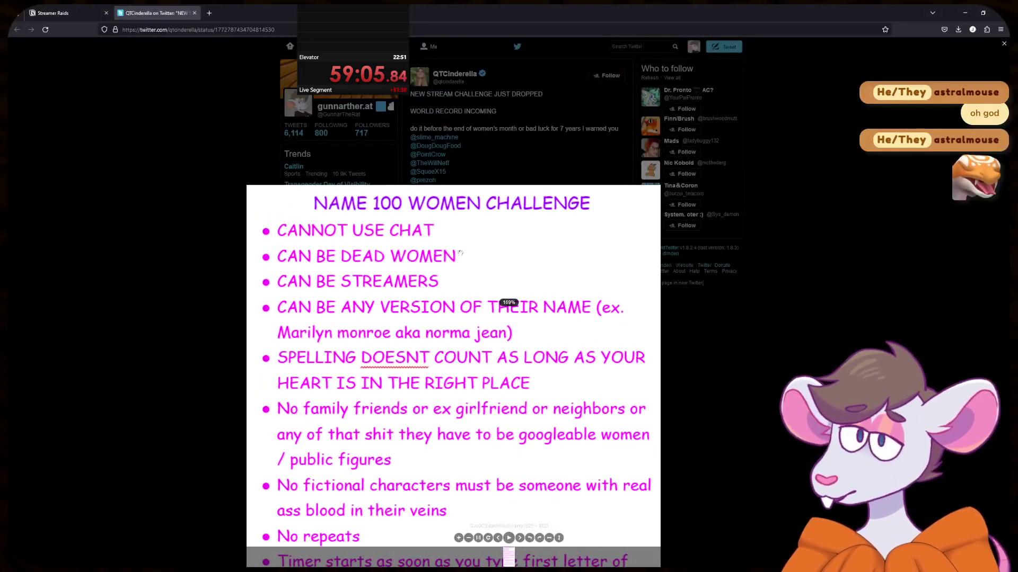
pyautogui.scroll(-4, 462, 253)
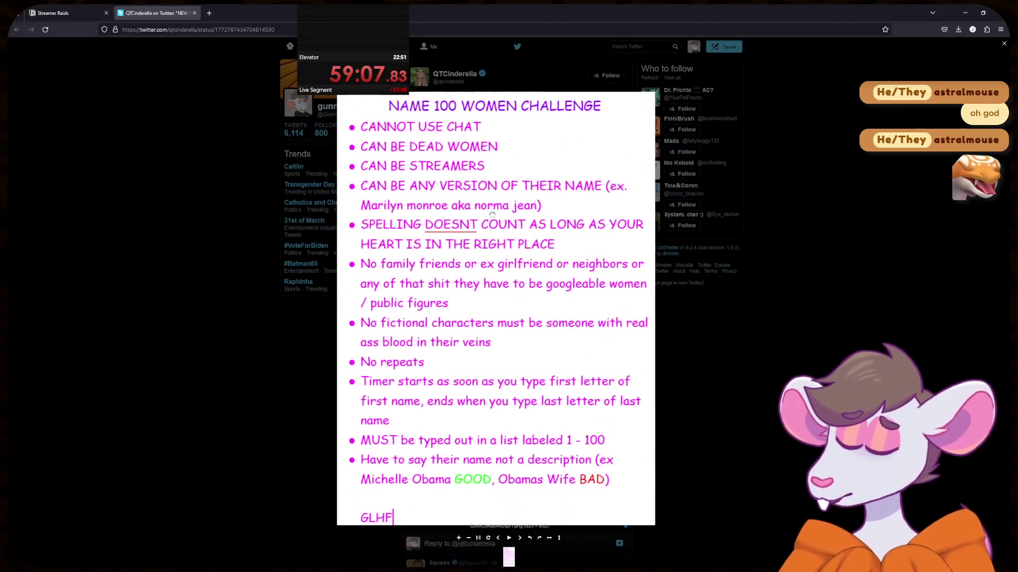
pyautogui.hotkey('alt', 'Tab')
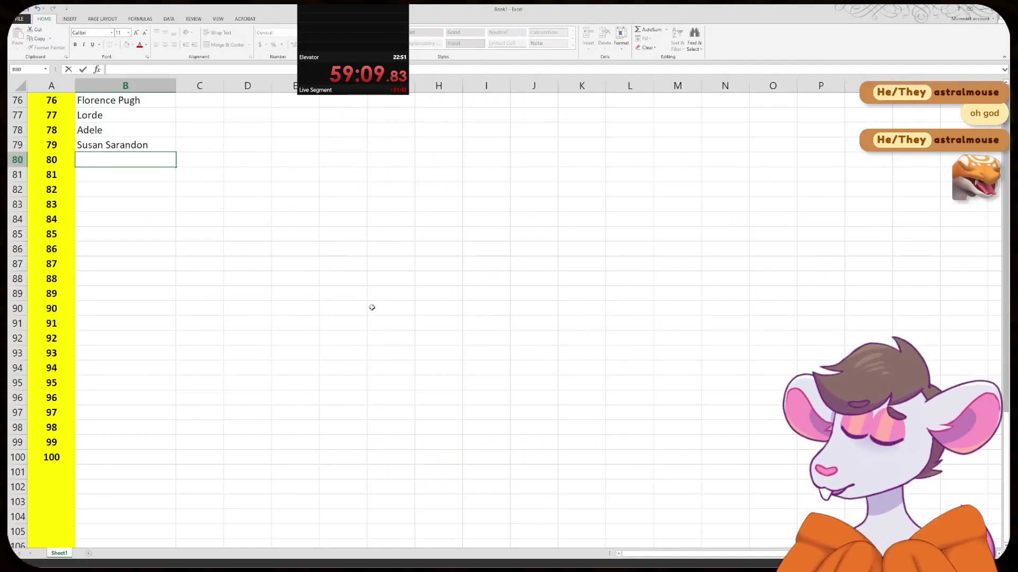
# - Enter Lea Michele in cell B80 as the next name in the list
pyautogui.click(199, 292)
pyautogui.click(152, 159)
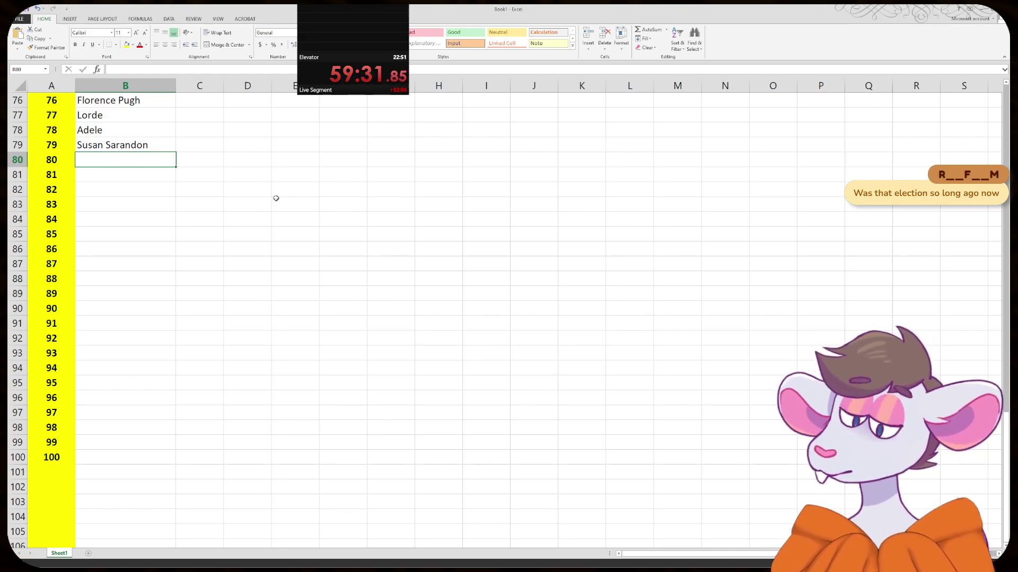
pyautogui.write('Lea Michele')
pyautogui.press('Return')
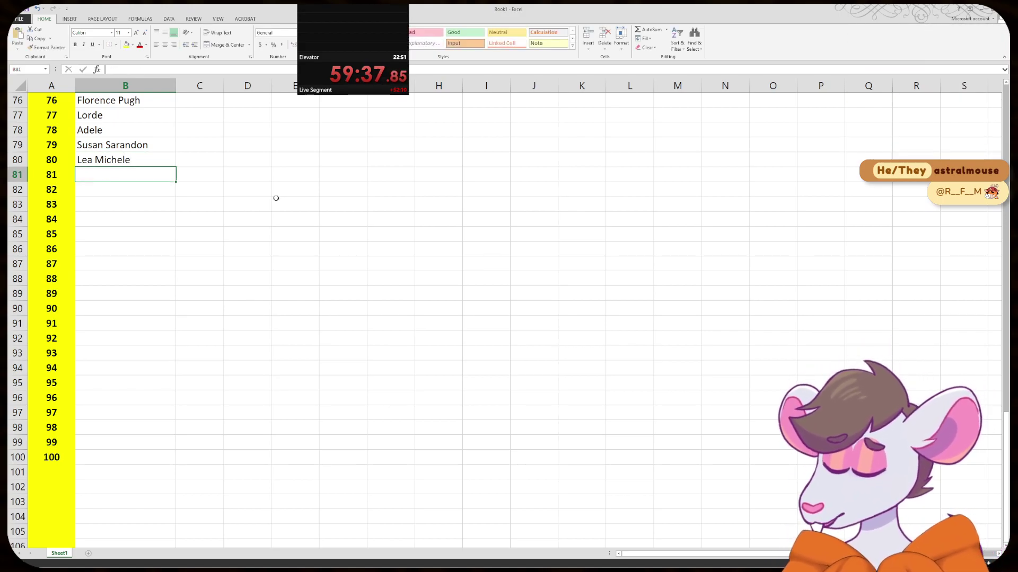
# - Enter Megan Thee Stallion in cell B81 as the next name in the list
pyautogui.scroll(2, 276, 197)
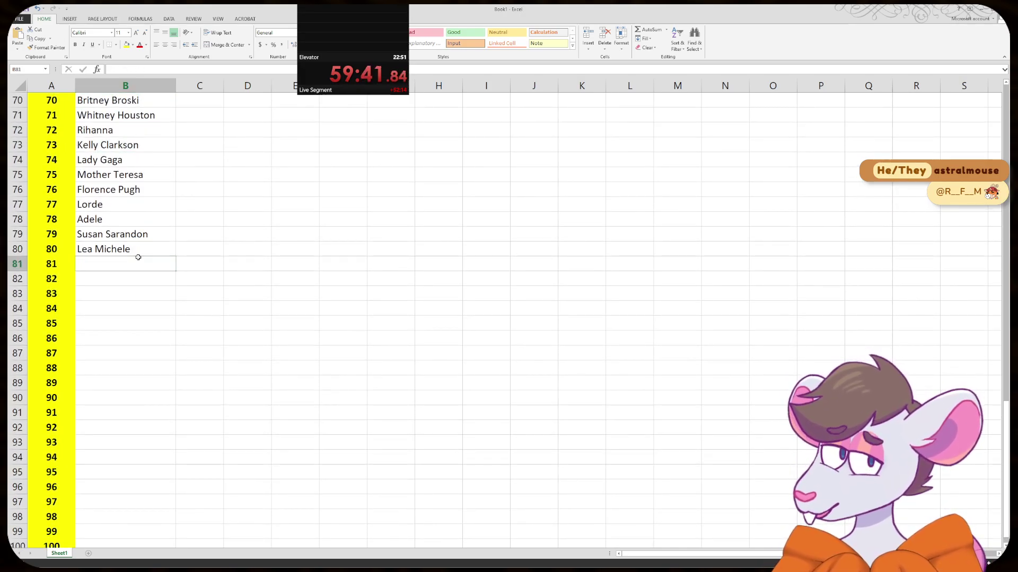
pyautogui.scroll(-2, 202, 275)
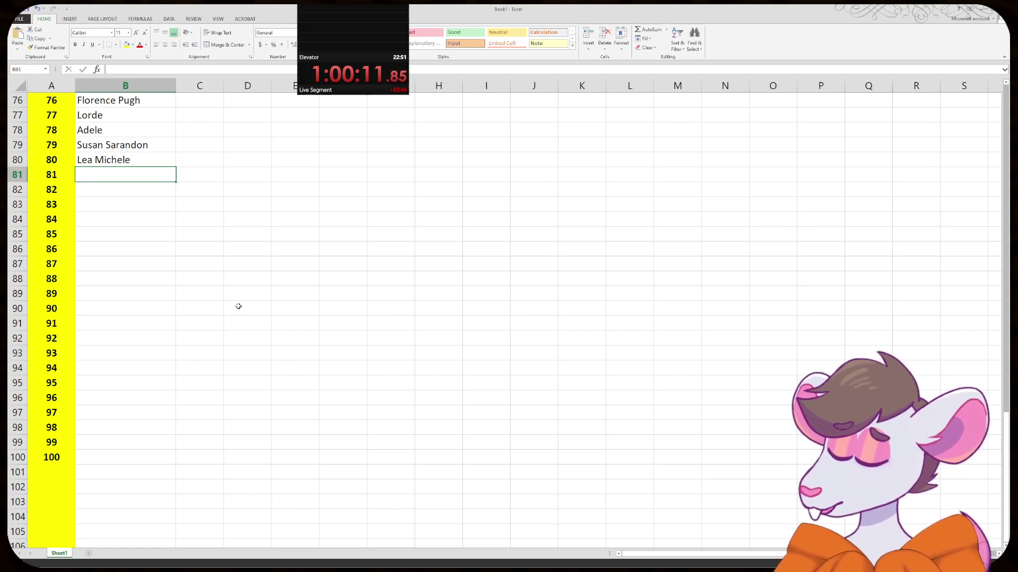
pyautogui.write('Megan')
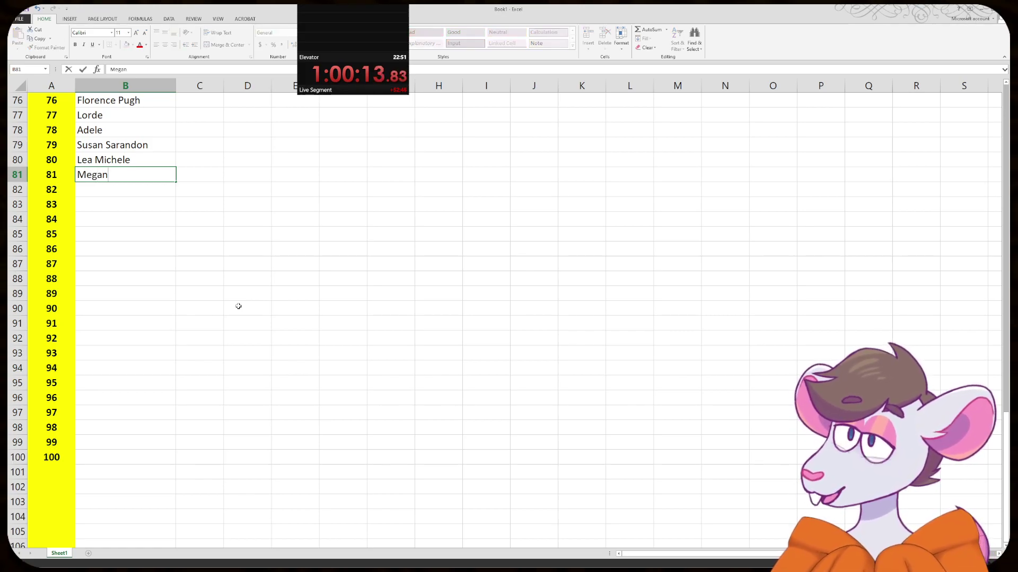
pyautogui.write(' Thee Stallion')
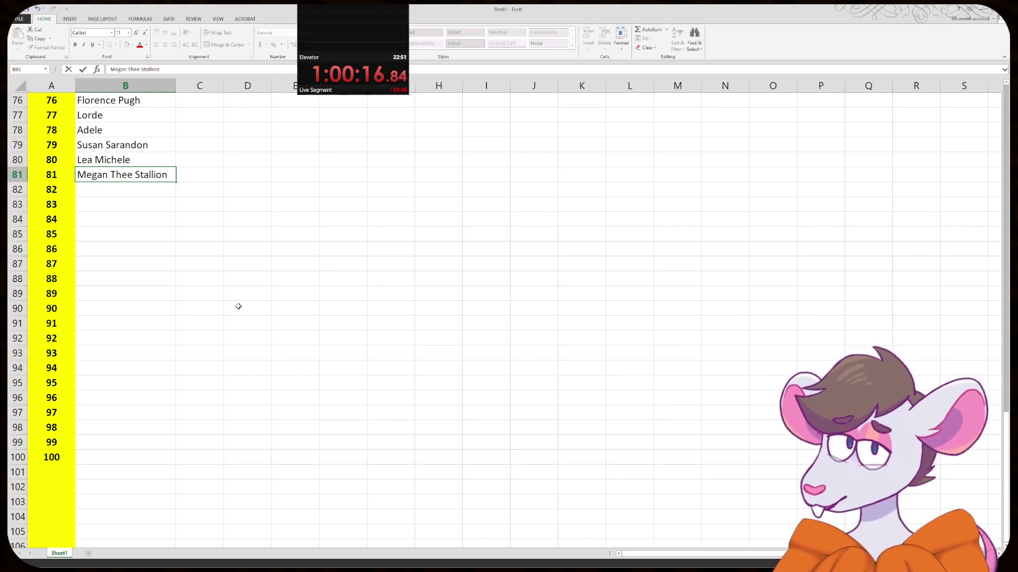
pyautogui.press('Tab')
pyautogui.press('Return')
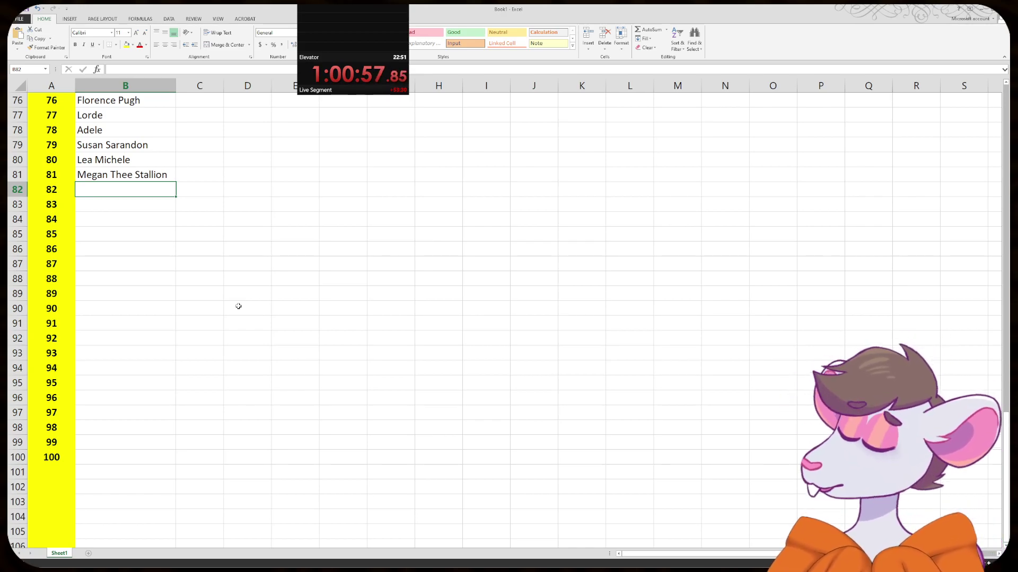
pyautogui.write('Killiam')
pyautogui.press('BackSpace')
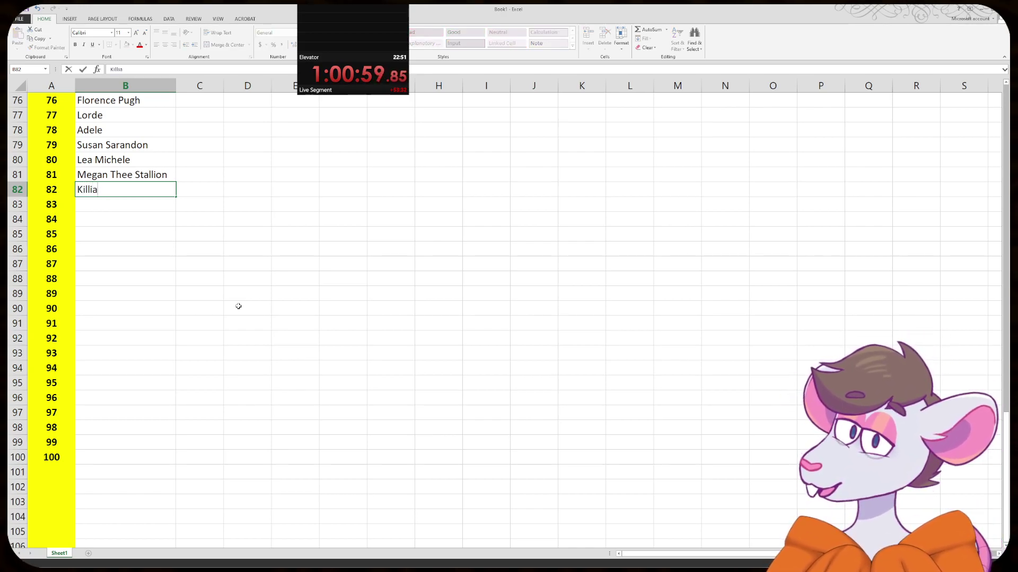
pyautogui.press('BackSpace')
pyautogui.press('BackSpace')
pyautogui.press('BackSpace')
pyautogui.press('BackSpace')
pyautogui.press('BackSpace')
pyautogui.press('BackSpace')
pyautogui.write('Ellie G')
pyautogui.press('BackSpace')
pyautogui.press('BackSpace')
pyautogui.press('BackSpace')
pyautogui.press('BackSpace')
pyautogui.press('BackSpace')
pyautogui.press('BackSpace')
pyautogui.press('BackSpace')
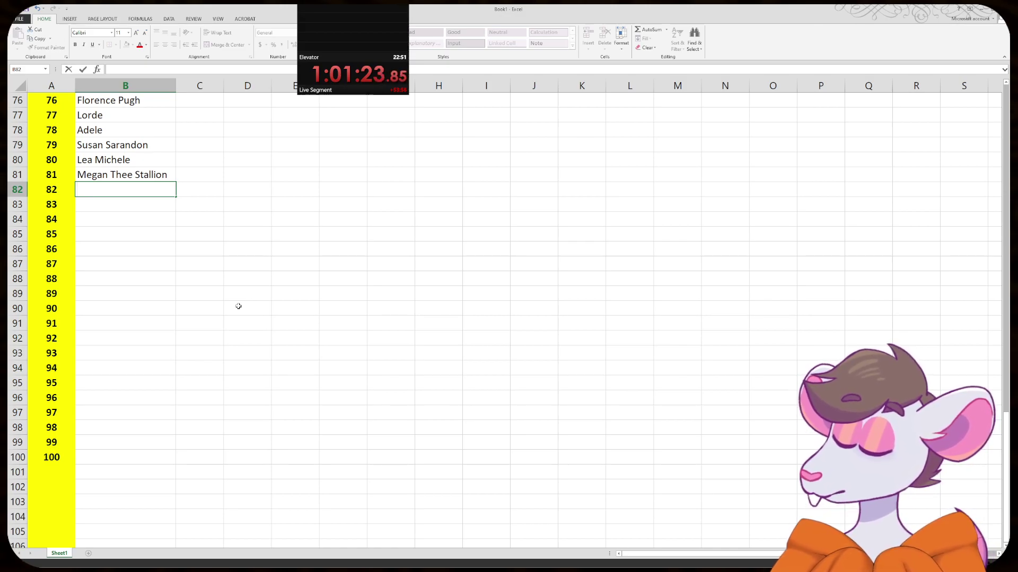
# - Enter Mila Kunis in cell B82 and Lisa Frank in cell B83 as the next names in the list
pyautogui.write('Mila ')
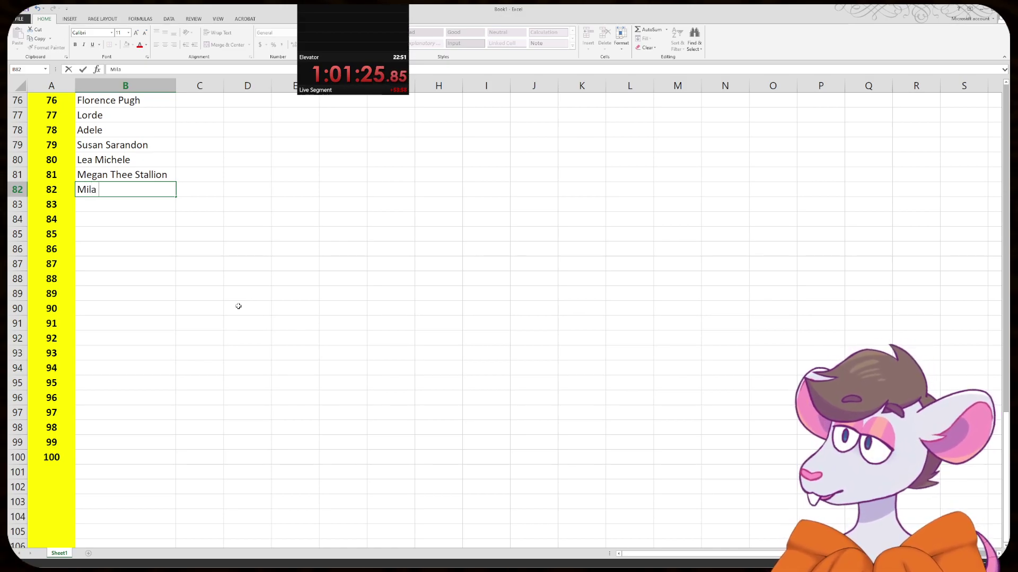
pyautogui.write('Kunis')
pyautogui.press('Return')
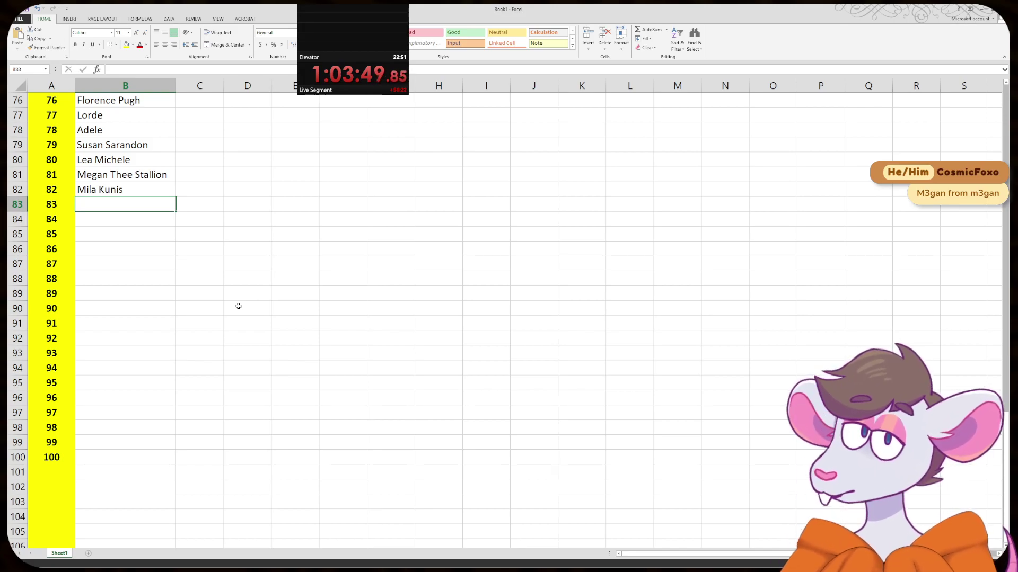
pyautogui.write('Lisa Frank')
pyautogui.press('Return')
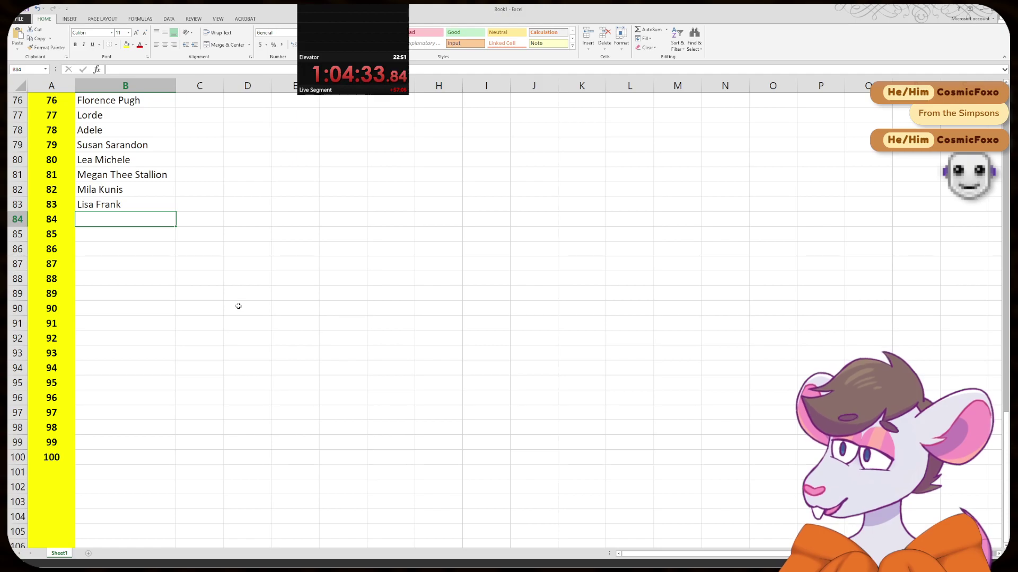
pyautogui.scroll(-8, 239, 306)
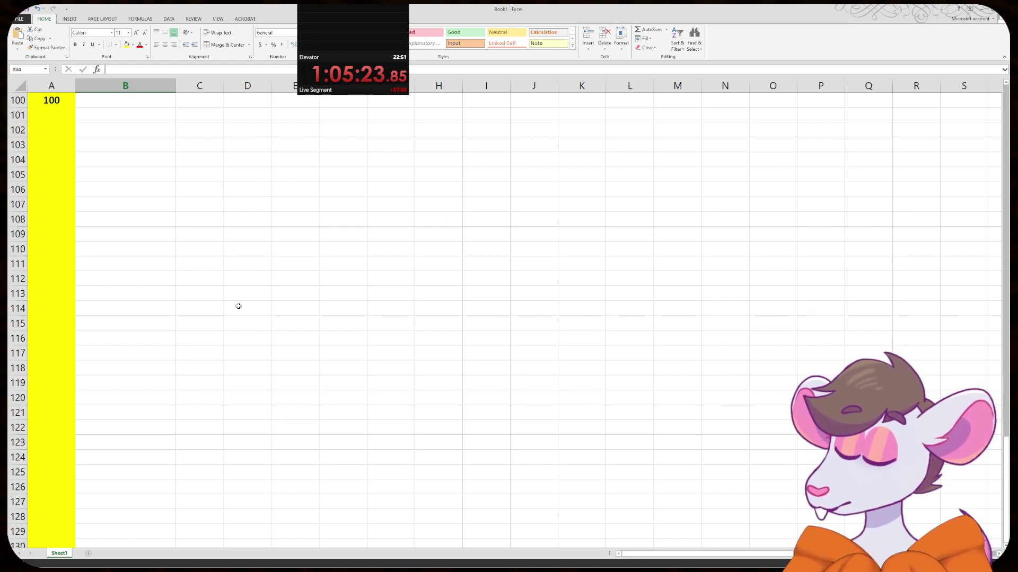
pyautogui.scroll(2, 239, 307)
pyautogui.scroll(4, 239, 306)
pyautogui.write('Jenna')
pyautogui.press('BackSpace')
pyautogui.press('BackSpace')
pyautogui.press('BackSpace')
pyautogui.press('BackSpace')
pyautogui.press('BackSpace')
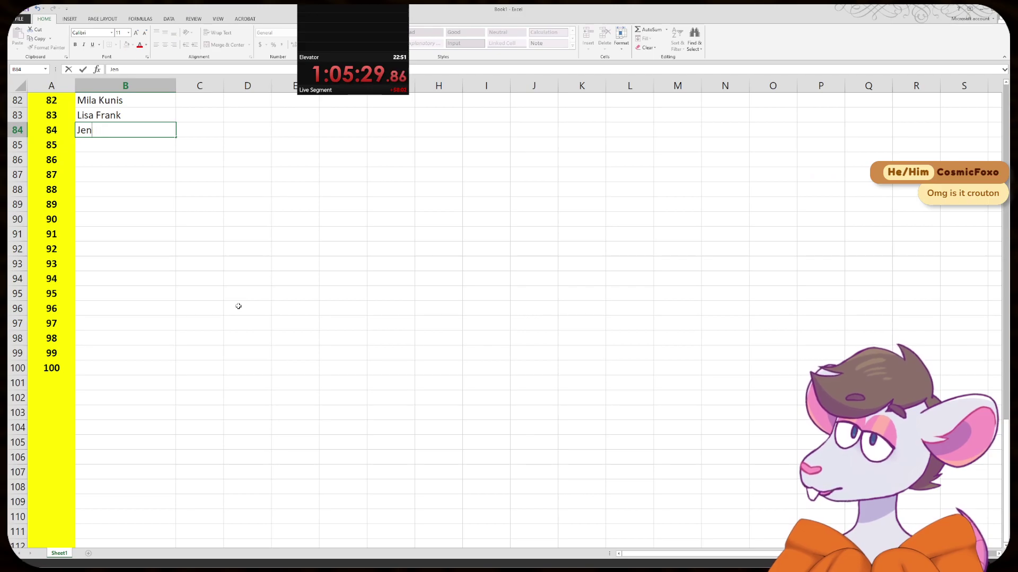
pyautogui.press('BackSpace')
pyautogui.click(238, 306)
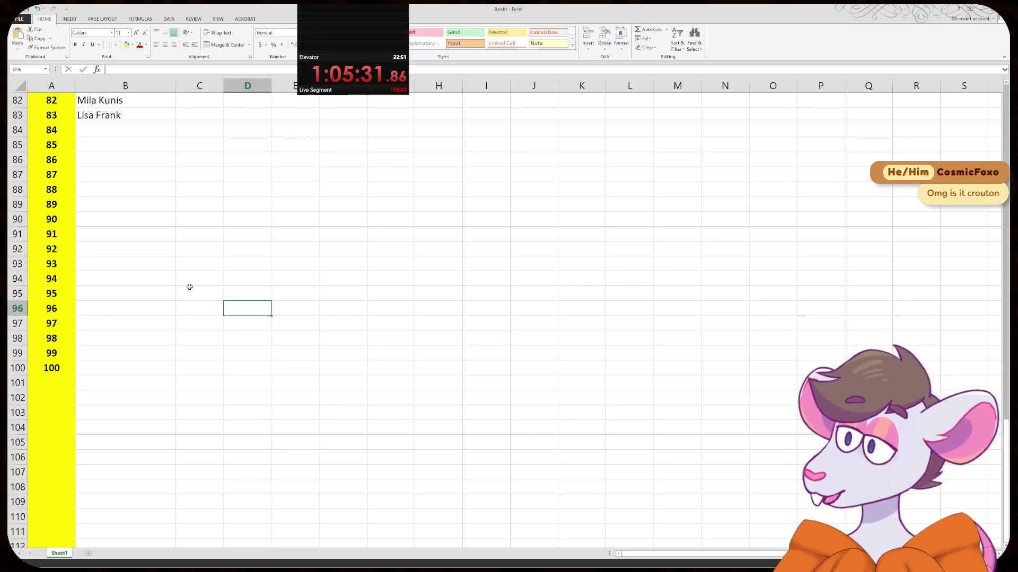
# - Search the whole sheet for "jenna" to check which names with that word are already listed
pyautogui.hotkey('ctrl', 'f')
pyautogui.write('jenna')
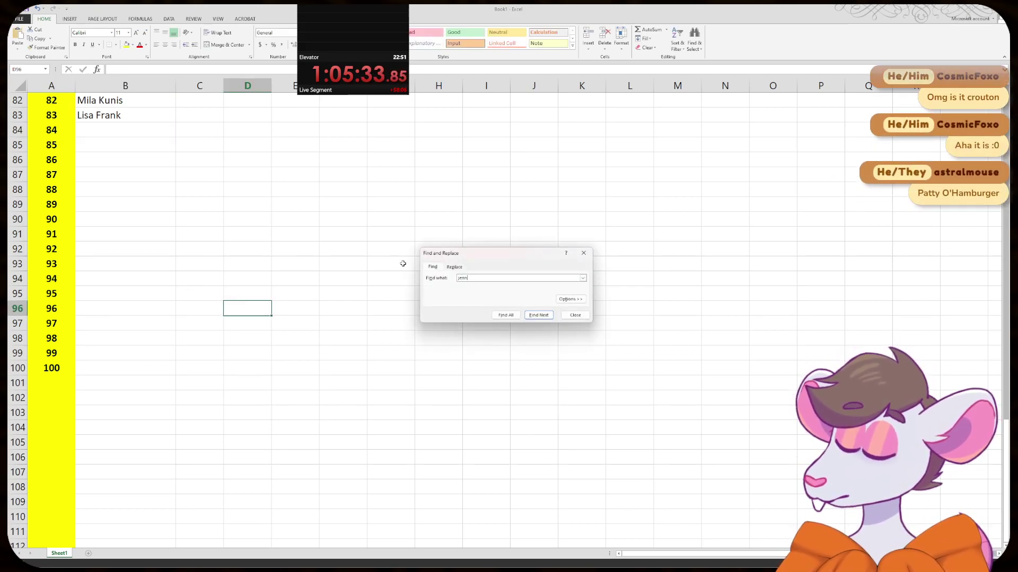
pyautogui.click(506, 316)
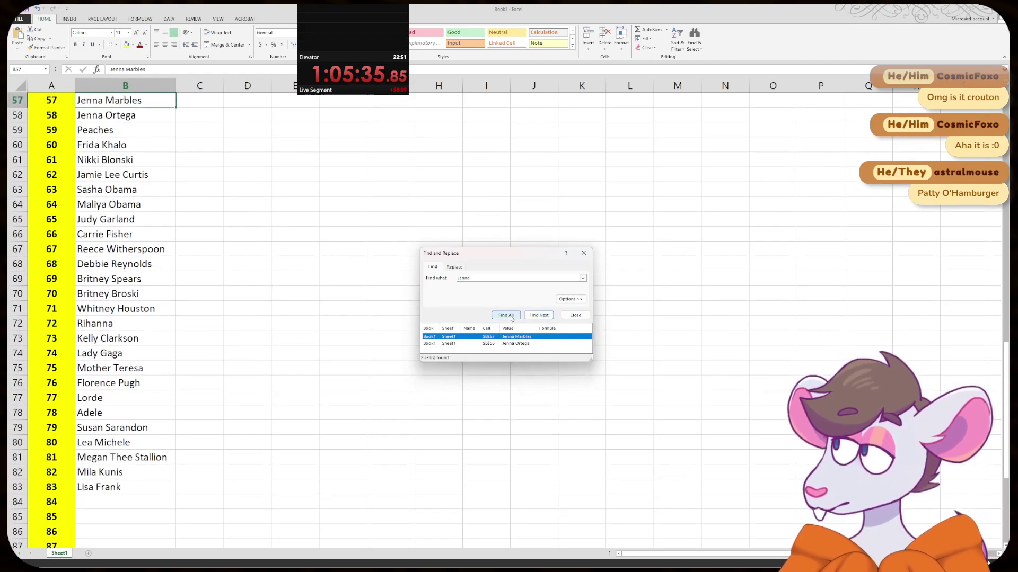
pyautogui.click(537, 315)
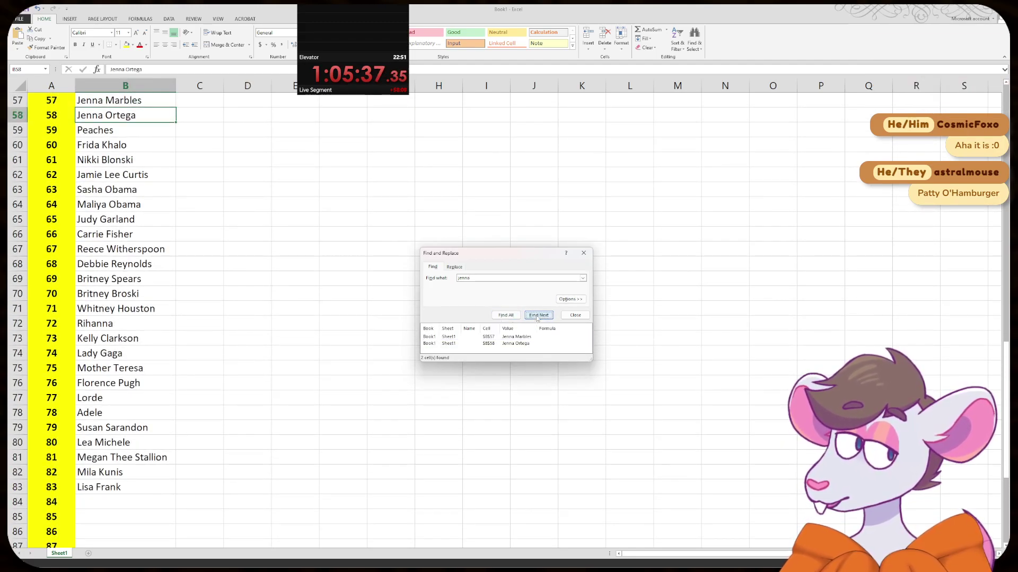
pyautogui.click(584, 253)
# - Enter Margeret Thatcher in cell B84 as the next name in the list
pyautogui.scroll(-4, 266, 311)
pyautogui.click(157, 333)
pyautogui.press('Up')
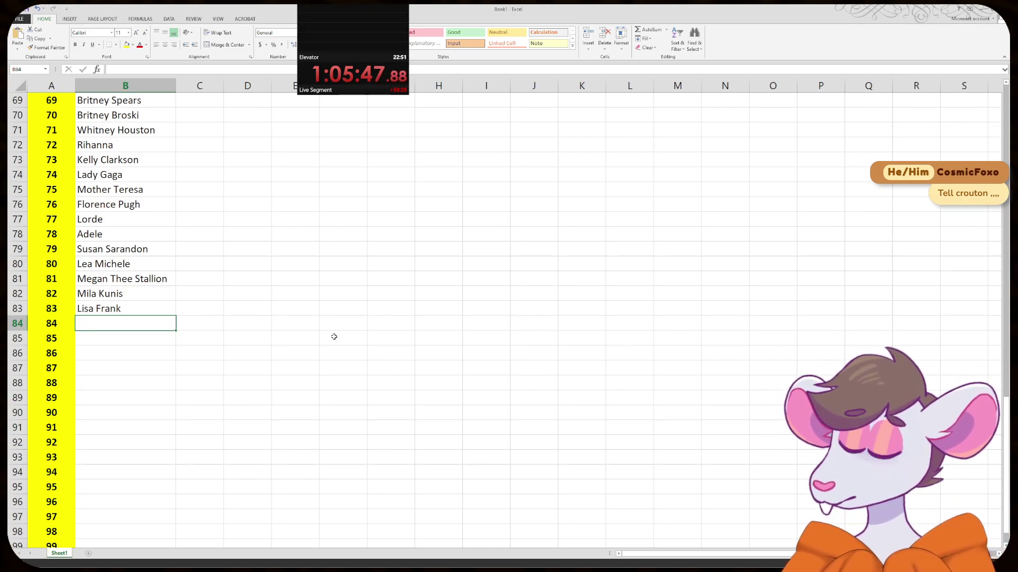
pyautogui.scroll(-3, 334, 336)
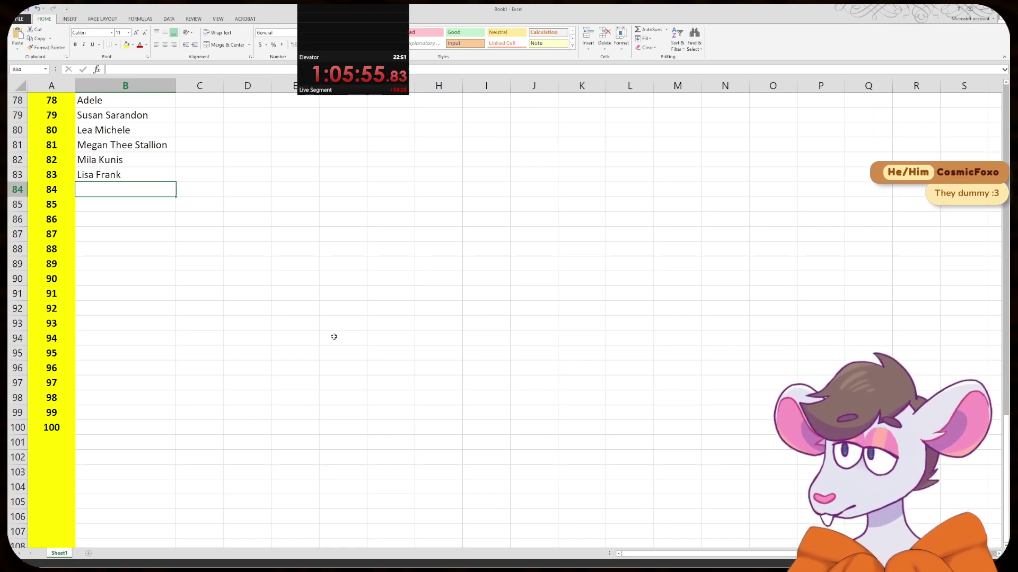
pyautogui.write('Margeret')
pyautogui.press('BackSpace')
pyautogui.press('BackSpace')
pyautogui.press('BackSpace')
pyautogui.write('et Thatcher')
pyautogui.press('Return')
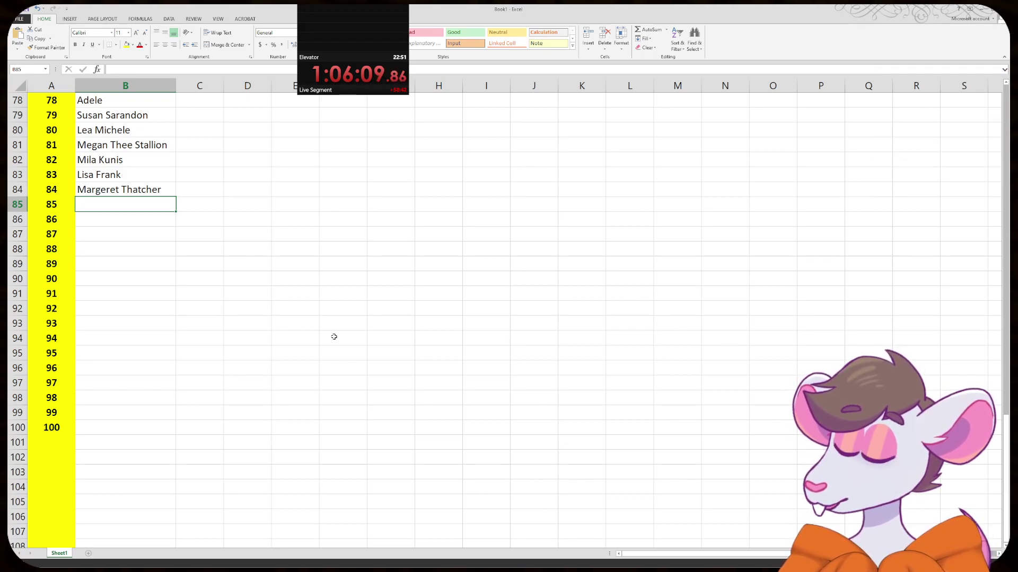
# - Enter Queen Victoria in cell B85 and Ellen Degeneres in cell B86 as the next names in the list
pyautogui.write('Queen Victoria')
pyautogui.press('Return')
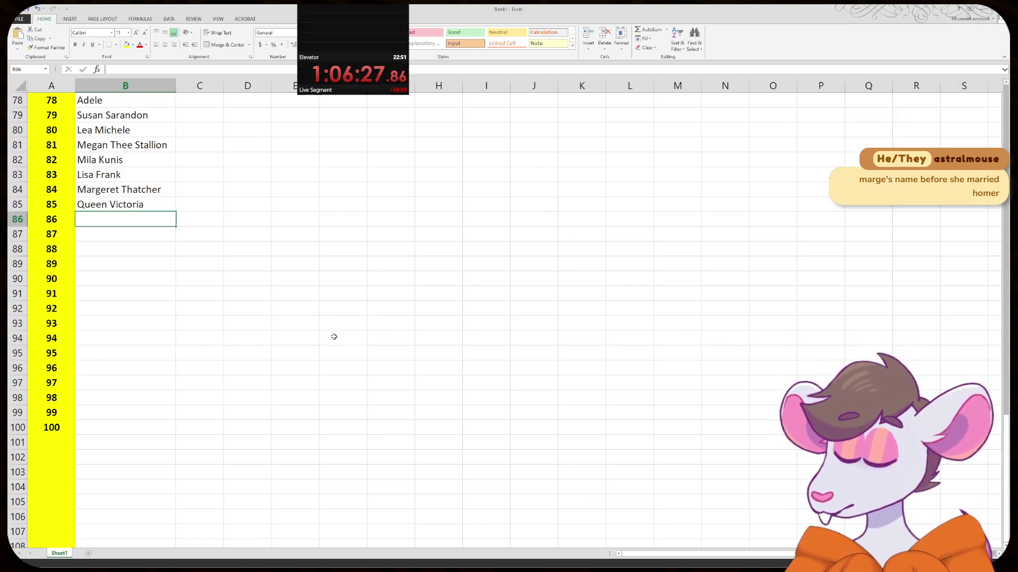
pyautogui.scroll(-1, 334, 337)
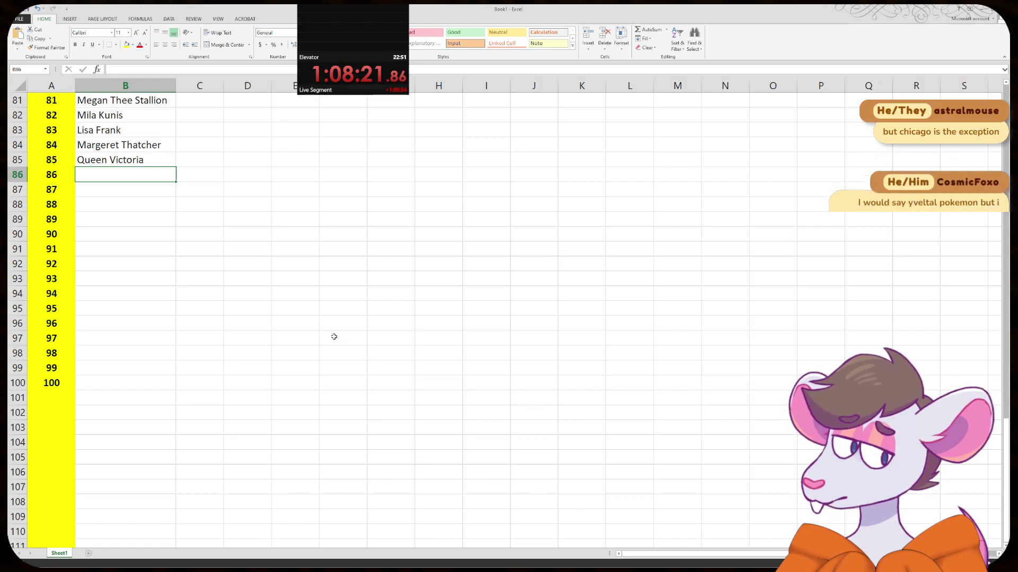
pyautogui.write('E')
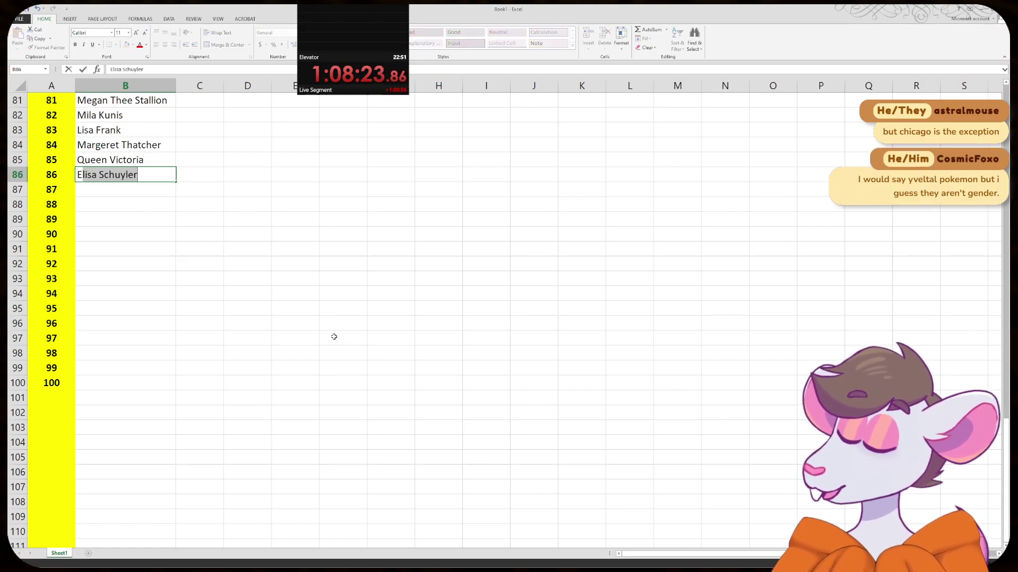
pyautogui.write('llen Degeneres')
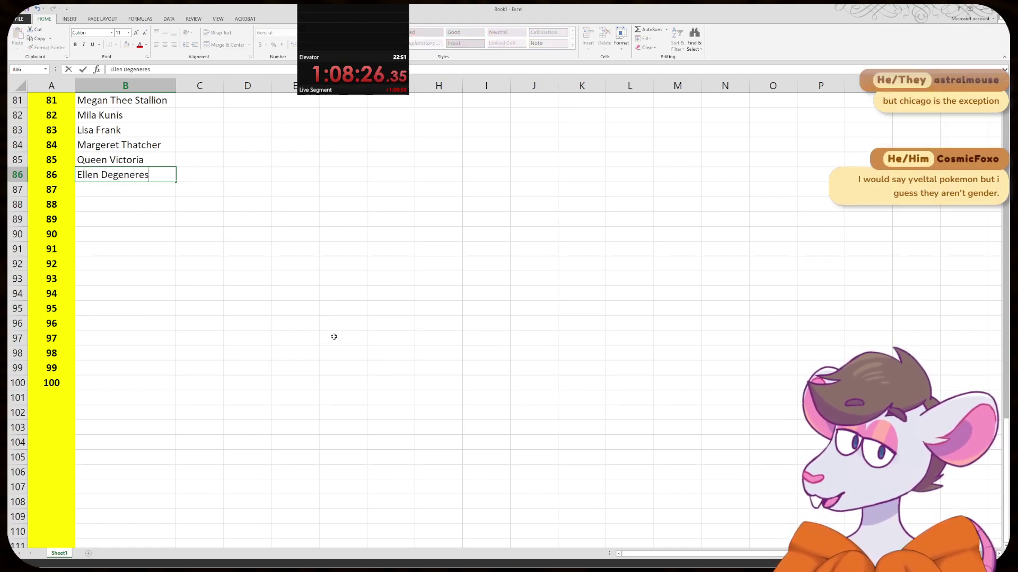
pyautogui.press('Return')
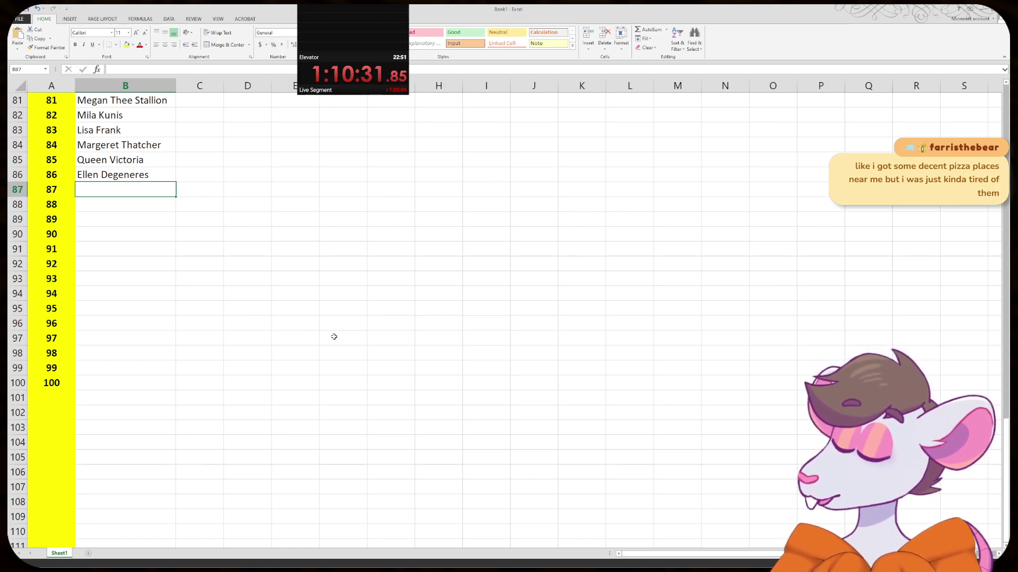
pyautogui.write('G')
pyautogui.press('BackSpace')
pyautogui.write('a')
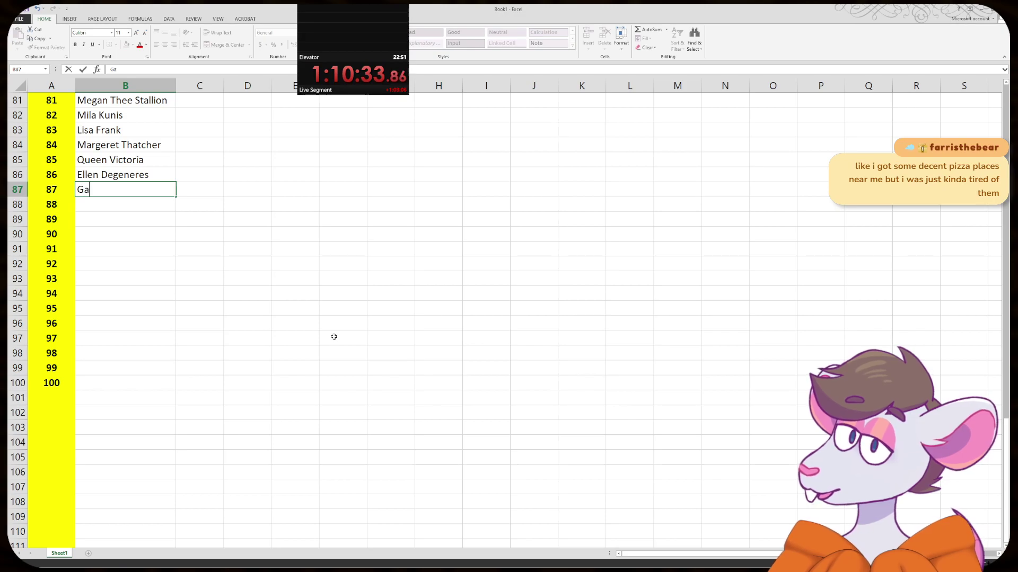
pyautogui.press('BackSpace')
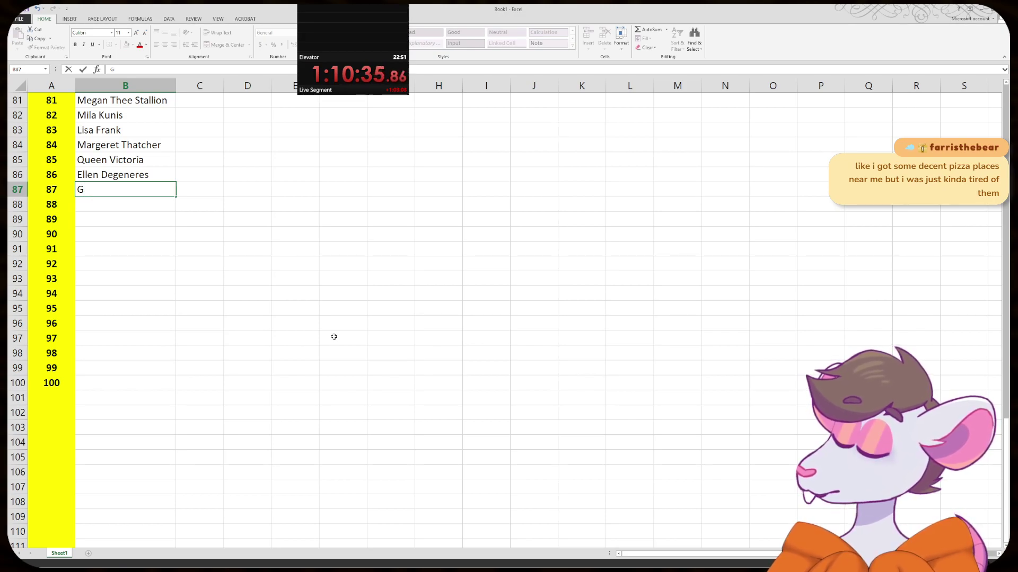
pyautogui.press('BackSpace')
pyautogui.write('Julia Gaynor')
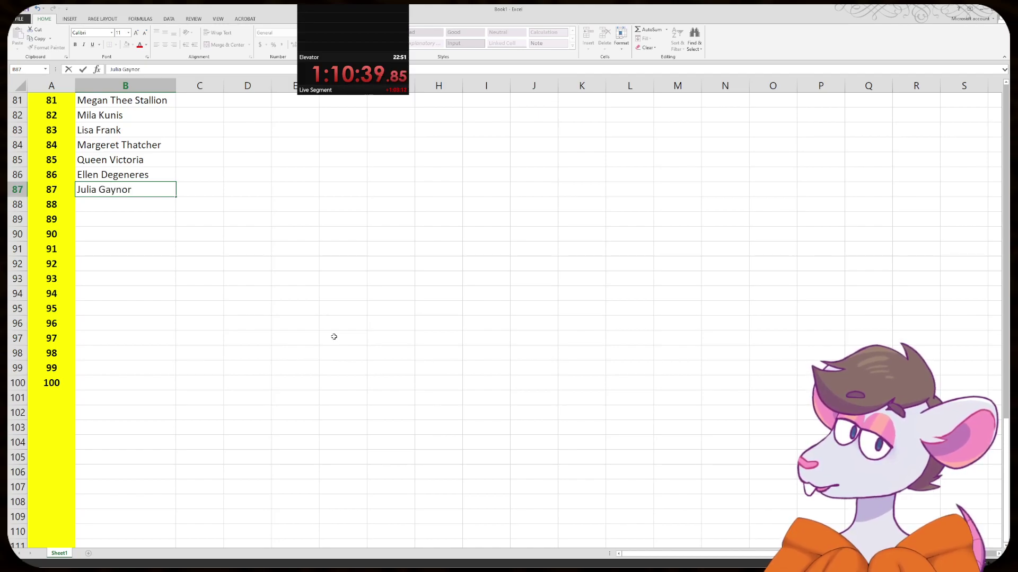
pyautogui.hotkey('alt', 'Tab')
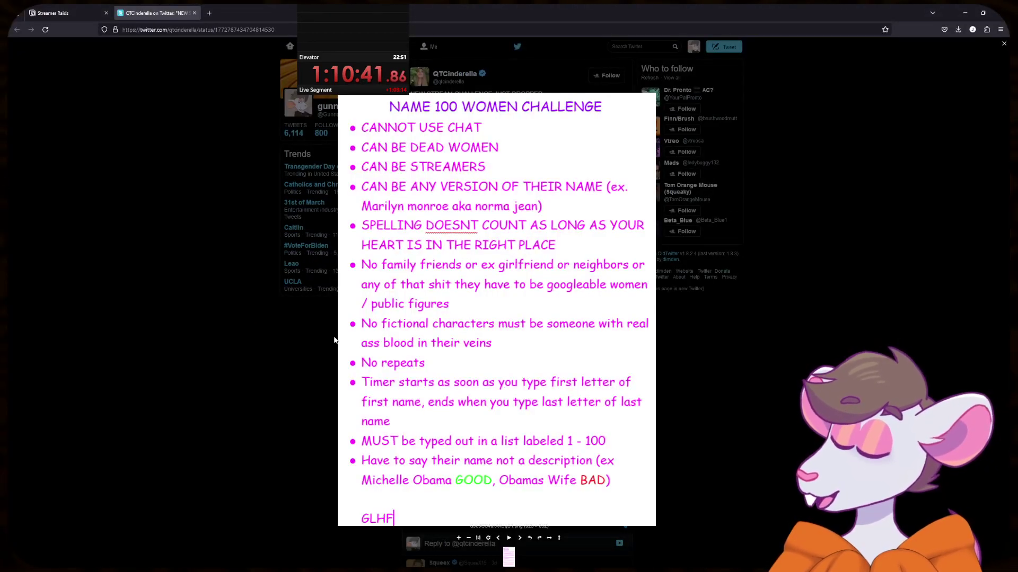
pyautogui.hotkey('ctrl', 't')
pyautogui.write('julia gayno')
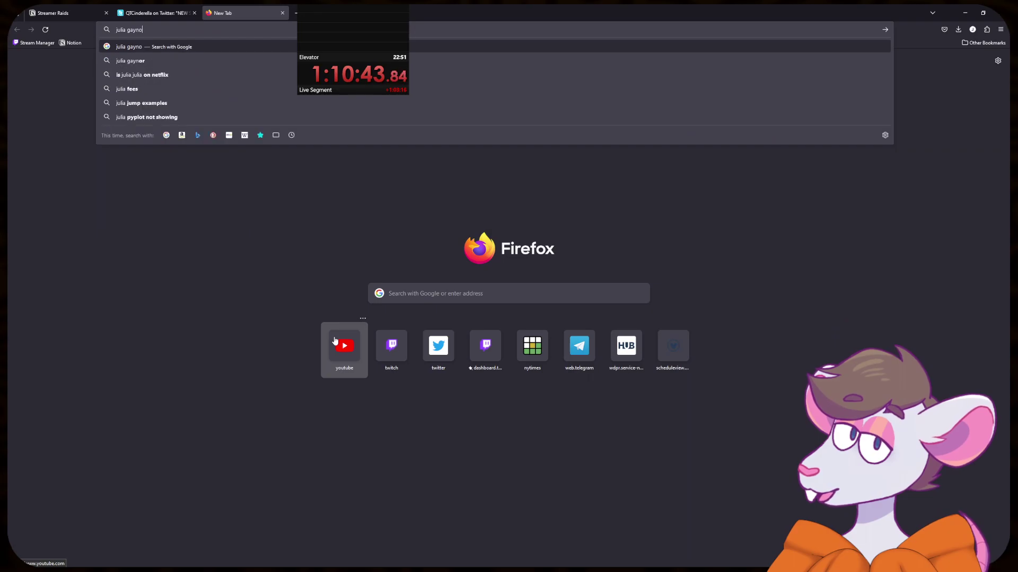
pyautogui.write('r')
pyautogui.press('Return')
pyautogui.hotkey('ctrl', 'w')
pyautogui.hotkey('alt', 'Tab')
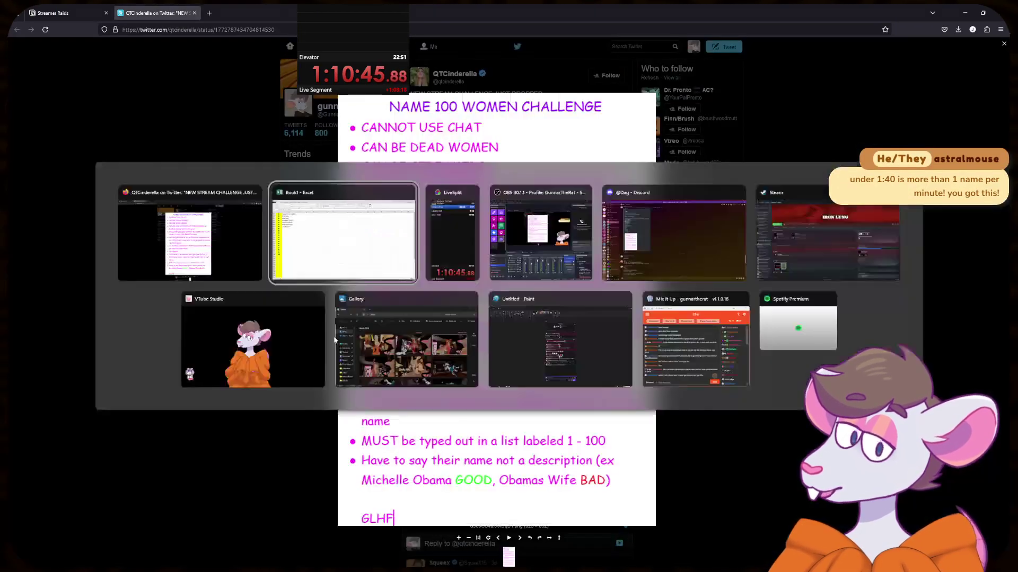
# - Clear the drafted name from cell B87
pyautogui.press('BackSpace')
pyautogui.press('BackSpace')
pyautogui.press('BackSpace')
pyautogui.press('BackSpace')
pyautogui.press('BackSpace')
pyautogui.press('BackSpace')
pyautogui.press('BackSpace')
pyautogui.press('BackSpace')
pyautogui.press('BackSpace')
pyautogui.press('BackSpace')
pyautogui.press('BackSpace')
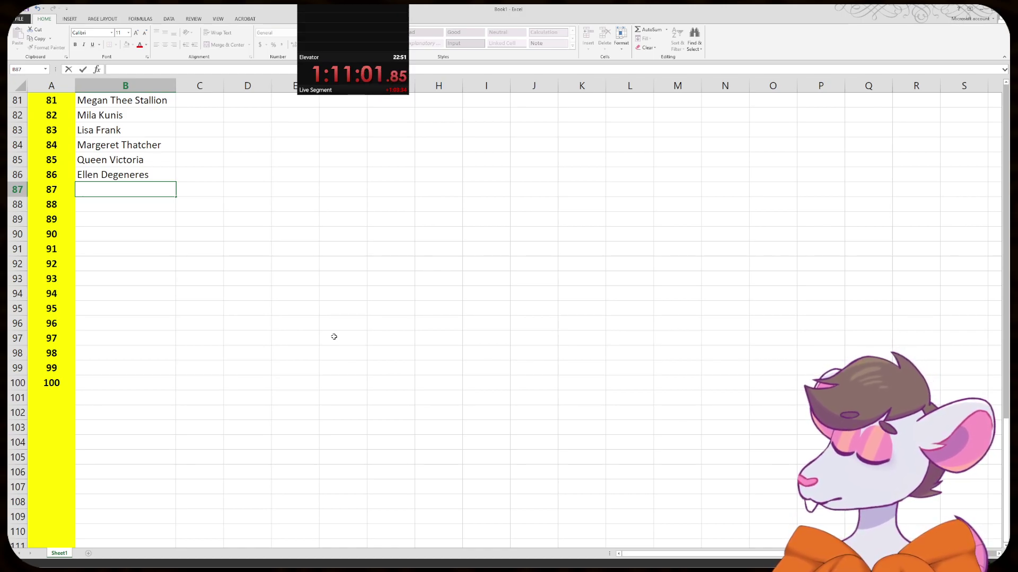
# - Enter Lana Del Ray in cell B87 as the next name in the list
pyautogui.write('Lana D')
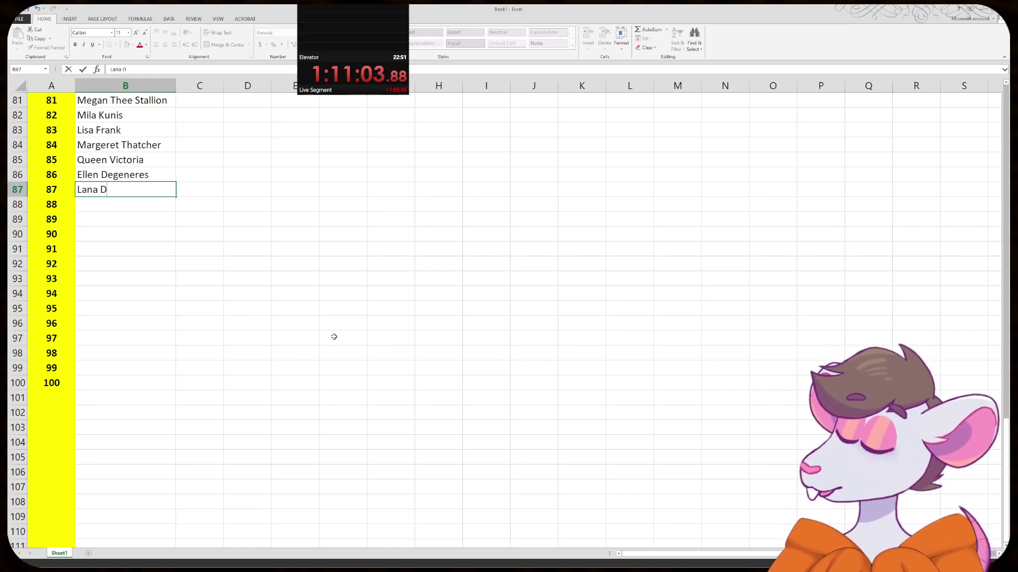
pyautogui.write('el Raty')
pyautogui.press('BackSpace')
pyautogui.press('BackSpace')
pyautogui.write('y')
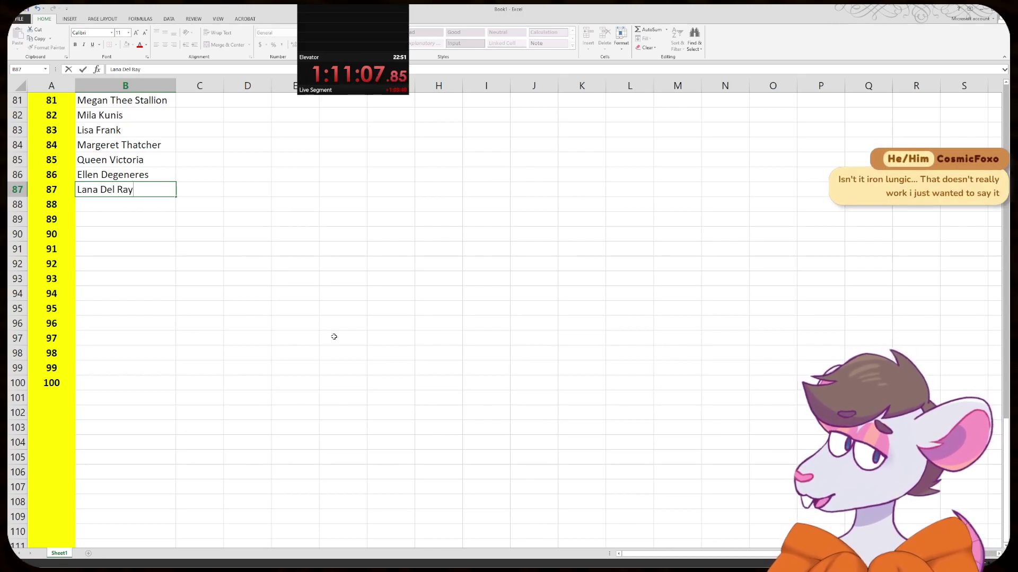
pyautogui.press('Return')
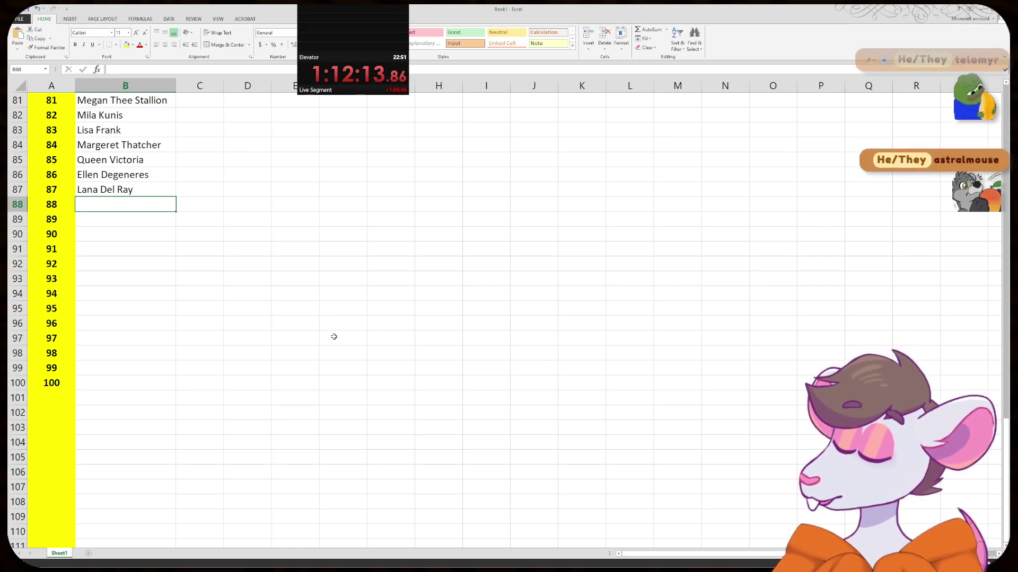
# - Enter Amy Schumer in cell B88 as the next name in the list
pyautogui.write('Amy')
pyautogui.press('BackSpace')
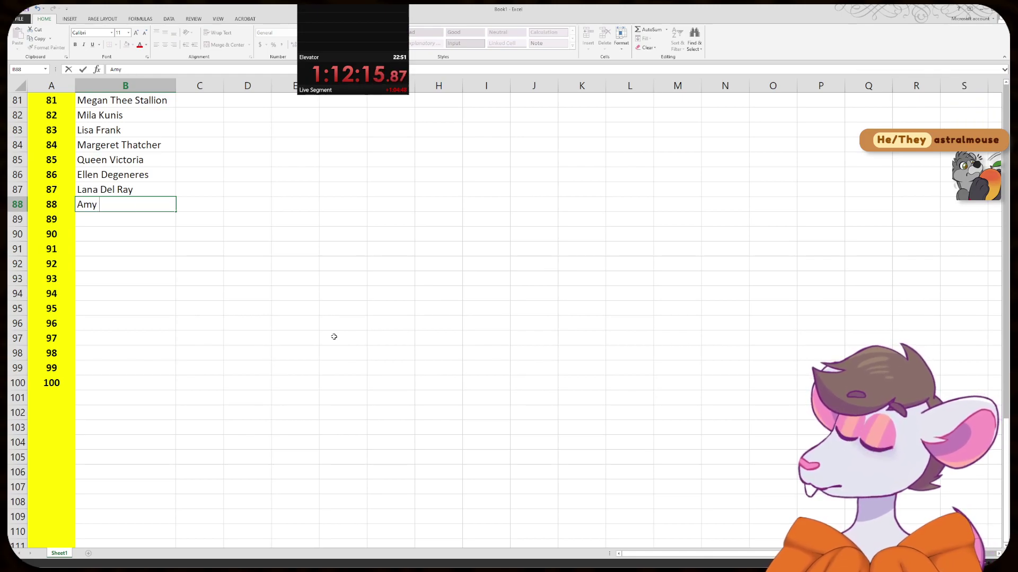
pyautogui.write('Schumer')
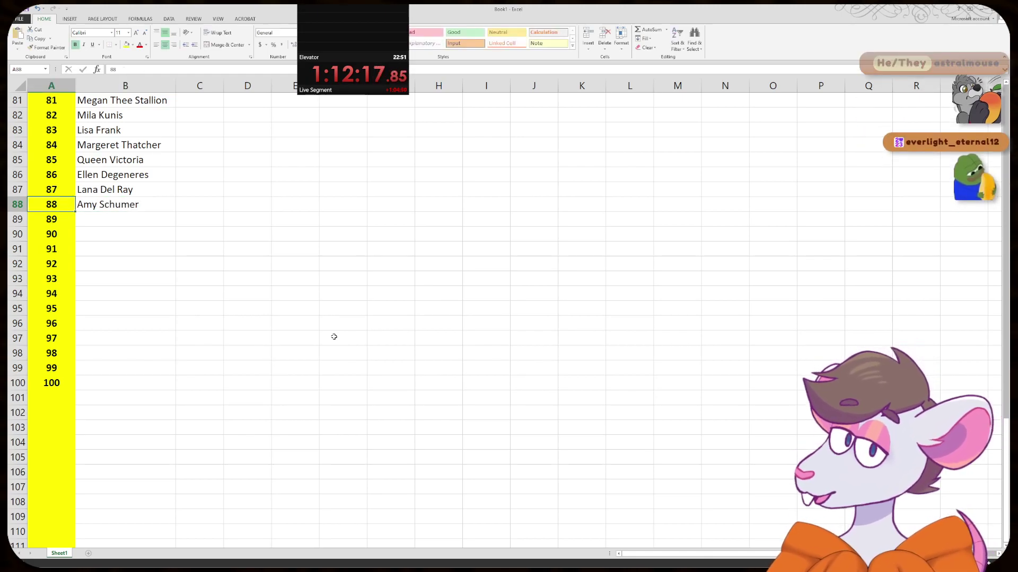
pyautogui.press('Return')
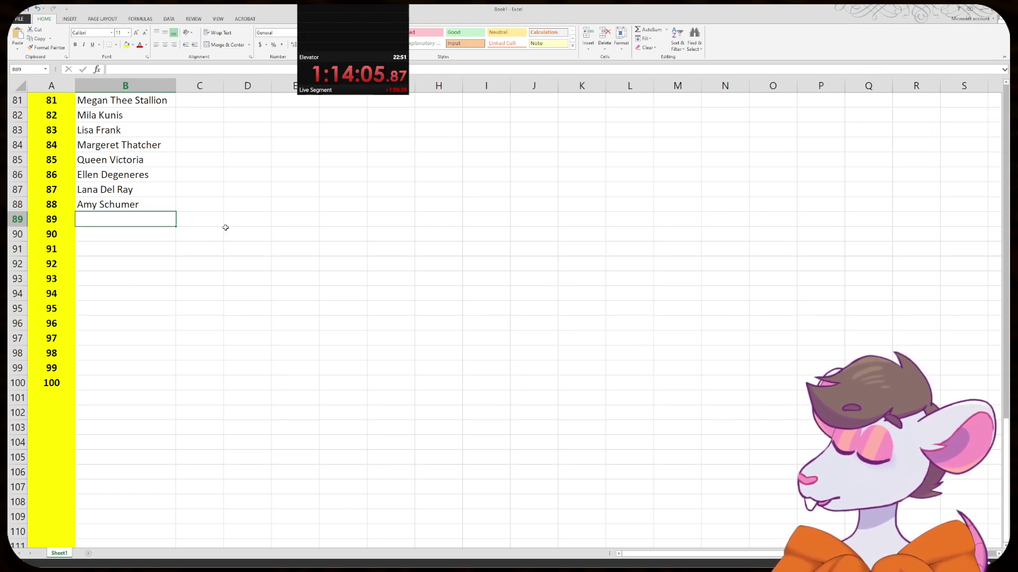
# - Enter Jennifer Lopez in cell B89 and Jennifer Aniston in cell B90 as the next names in the list
pyautogui.write('Jennifer L')
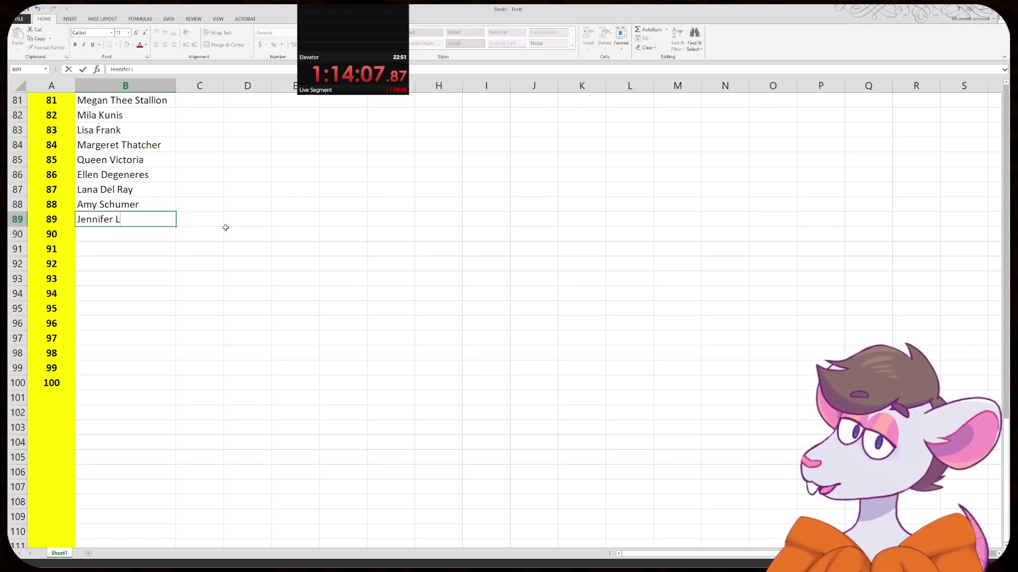
pyautogui.write('opez')
pyautogui.press('Return')
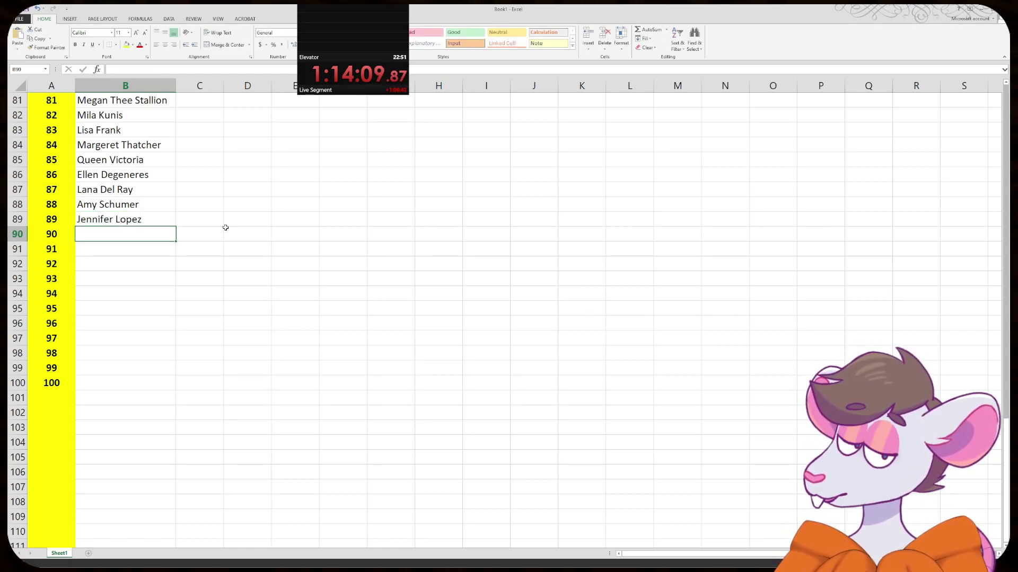
pyautogui.write('Jennifer Aniston')
pyautogui.press('Return')
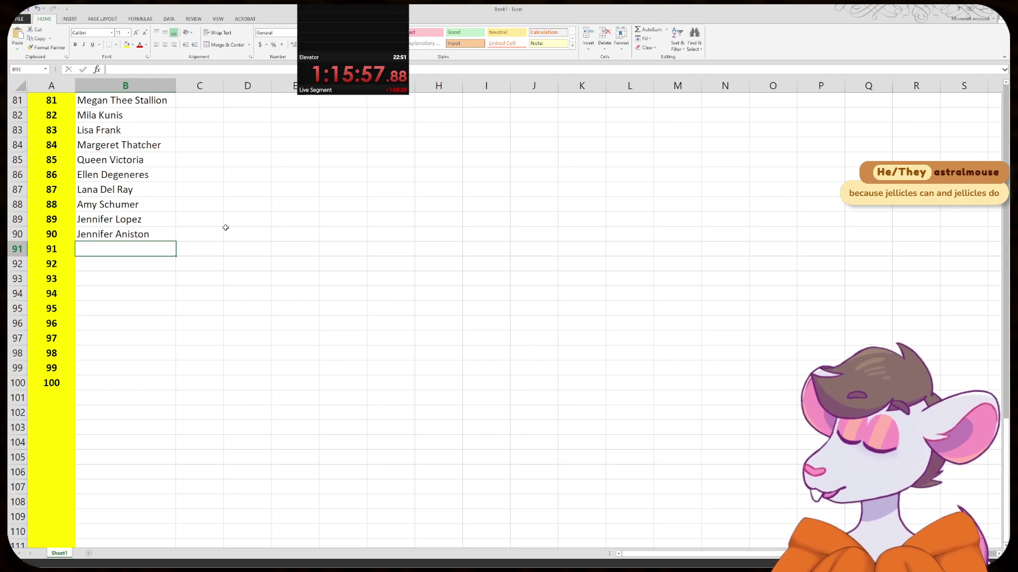
# - Fill cell B91 with Judi Densch as the next name in the list
pyautogui.write('Jidu')
pyautogui.press('BackSpace')
pyautogui.press('BackSpace')
pyautogui.press('BackSpace')
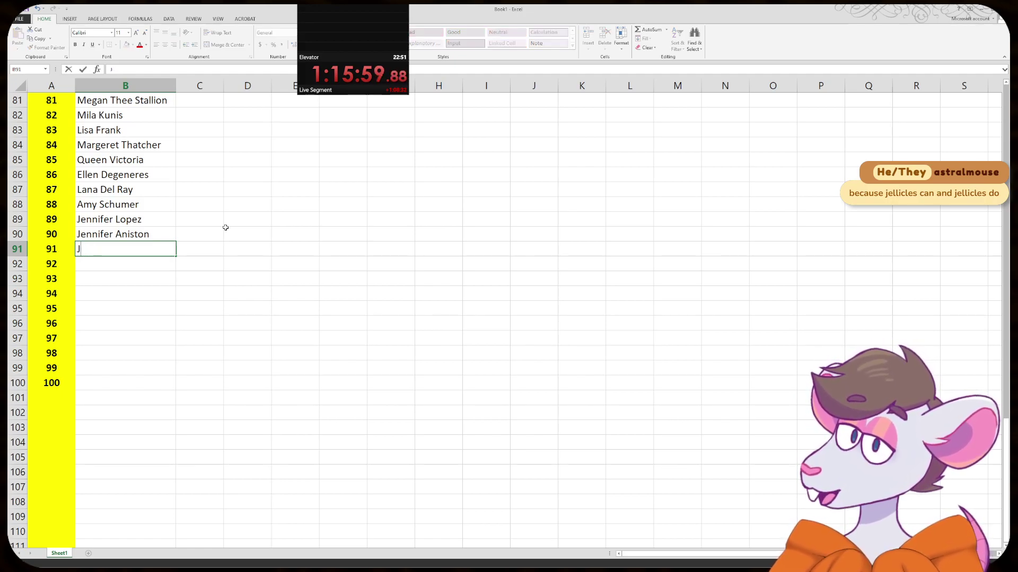
pyautogui.write('udi Densch')
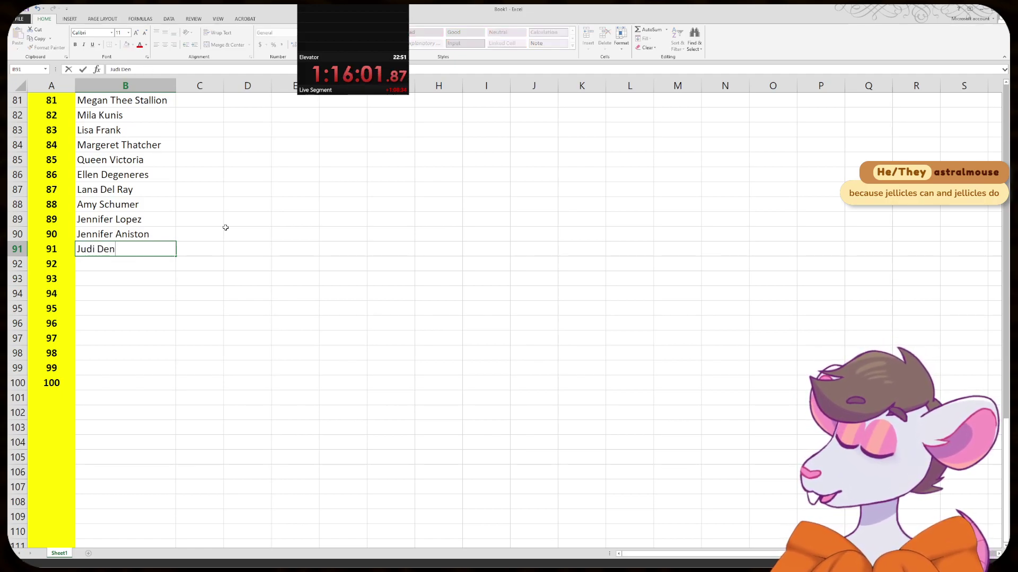
# - Search the web in Firefox for "judi dench" to check the name, and return to Excel to commit the entry in cell B91
pyautogui.hotkey('alt', 'Tab')
pyautogui.hotkey('ctrl', 't')
pyautogui.write('judi dench')
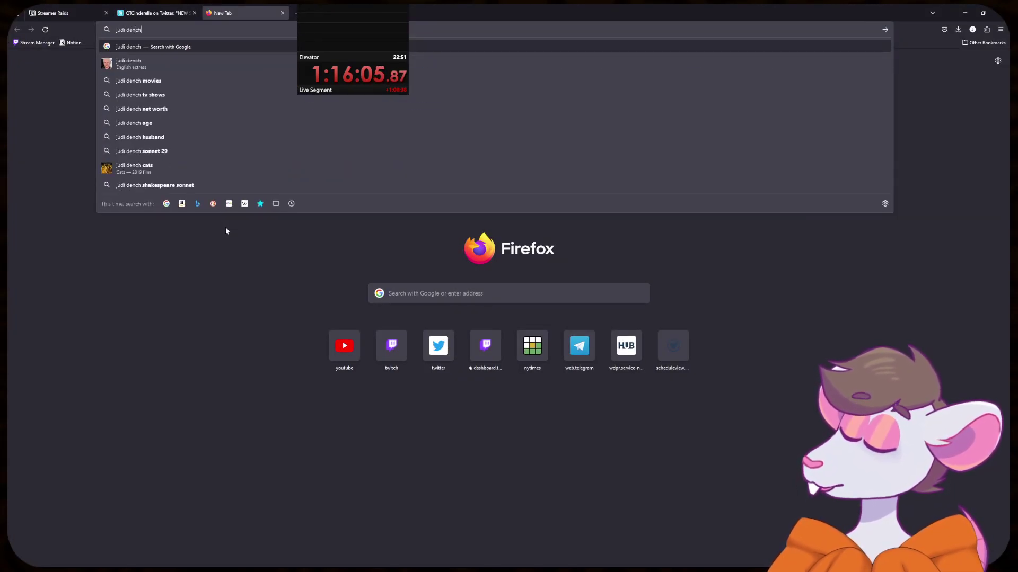
pyautogui.press('Return')
pyautogui.hotkey('ctrl', 'w')
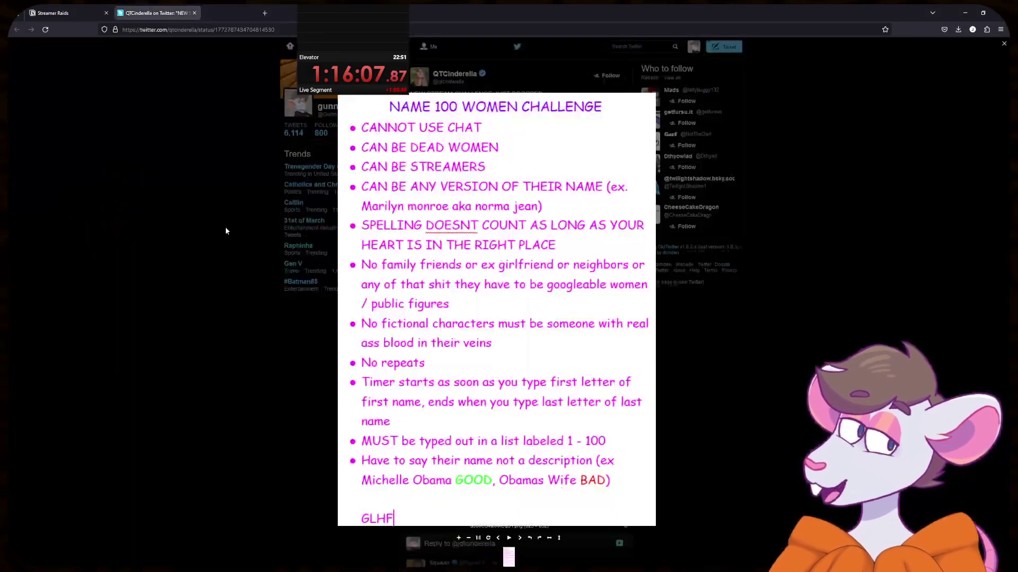
pyautogui.hotkey('alt', 'Tab')
pyautogui.press('Return')
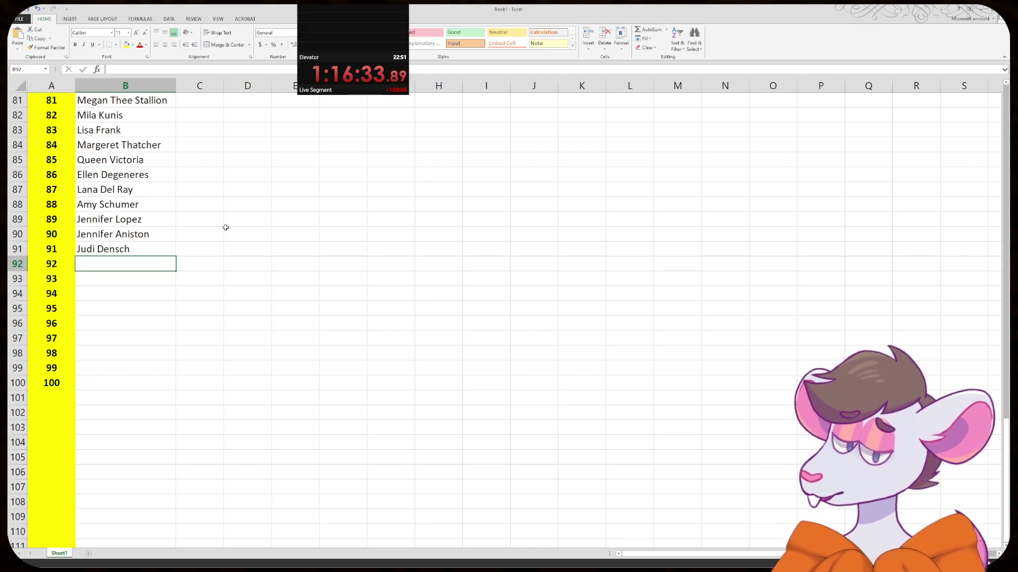
# - Enter Miley Cyrus in cell B92 and Mariah Carey in cell B93 as the next names in the list
pyautogui.write('Miley')
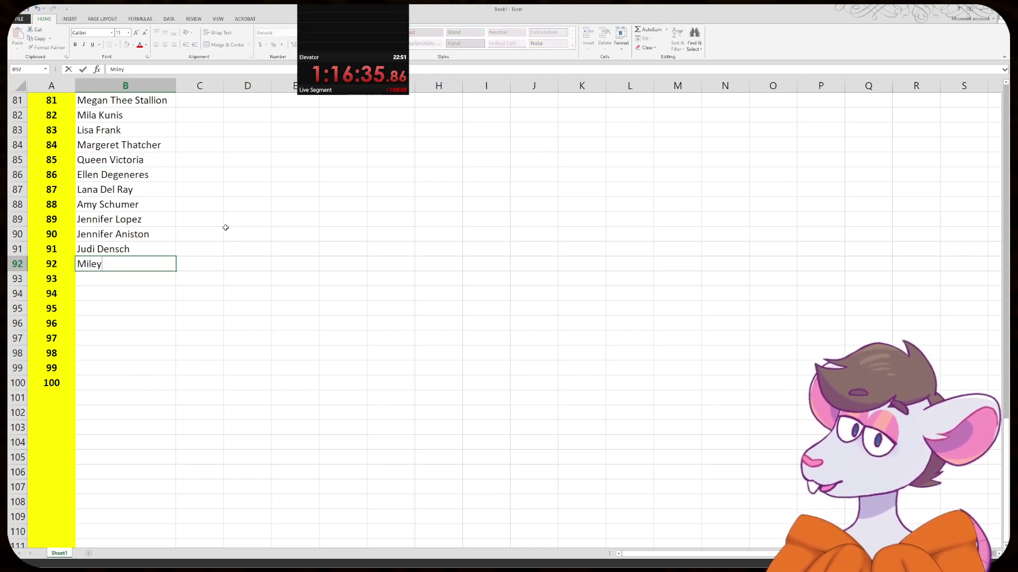
pyautogui.write(' Cyrus')
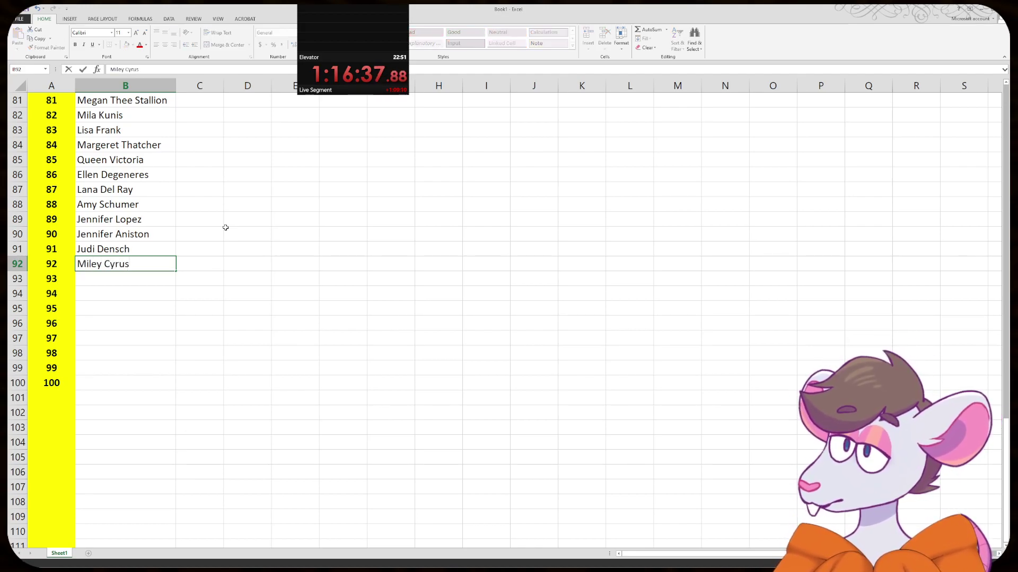
pyautogui.press('Return')
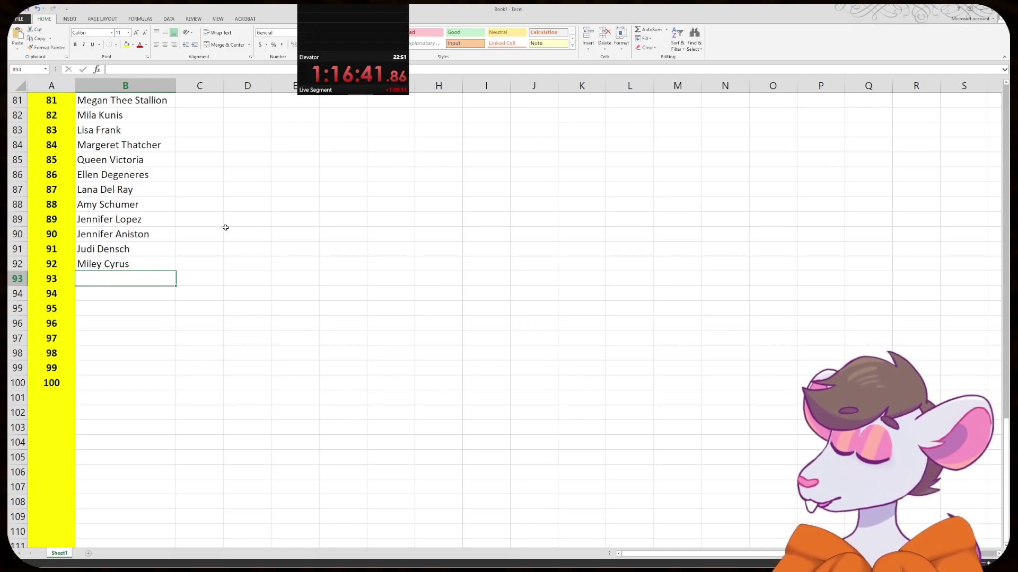
pyautogui.write('Mnar')
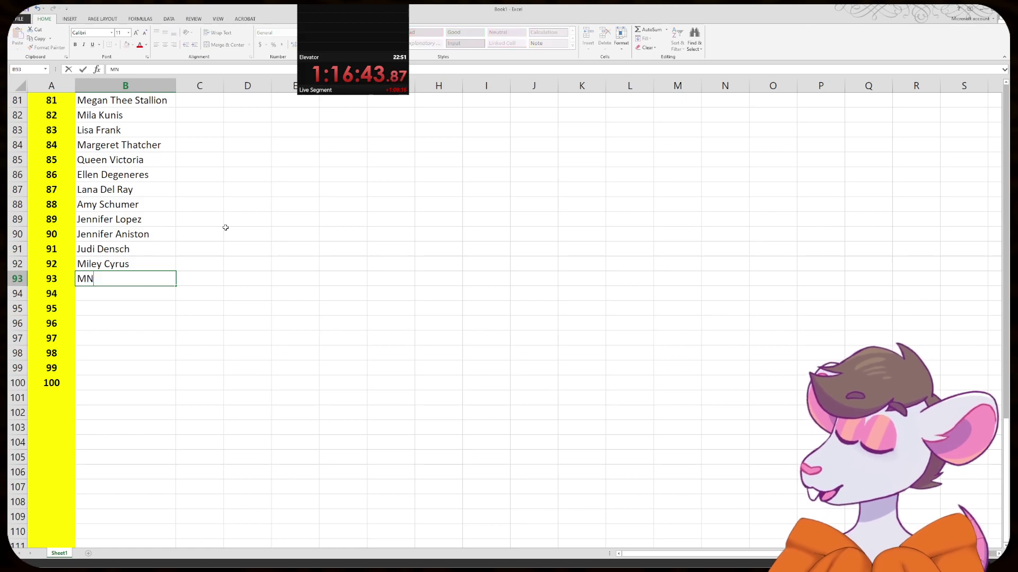
pyautogui.press('BackSpace')
pyautogui.press('BackSpace')
pyautogui.press('BackSpace')
pyautogui.write('aria')
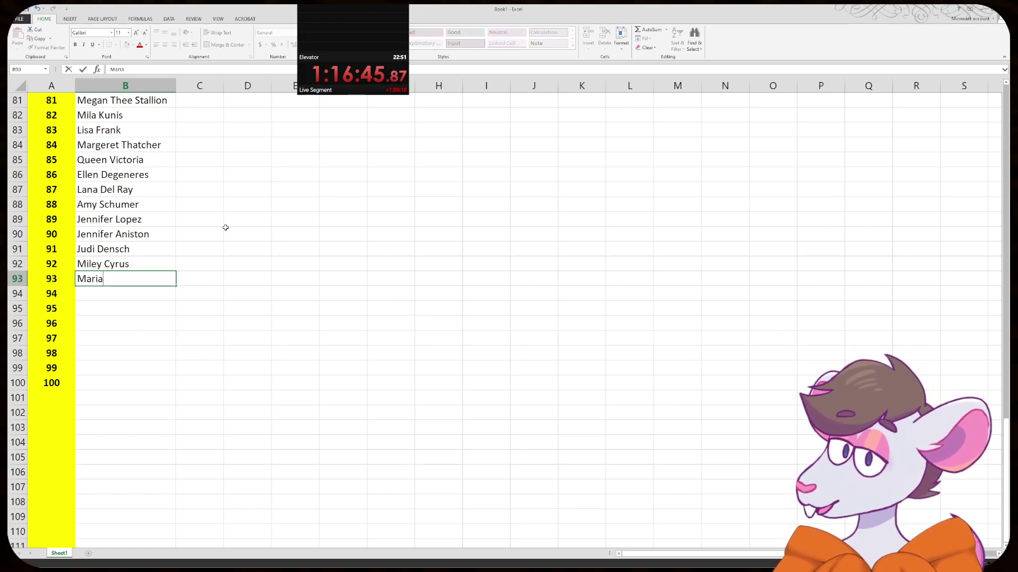
pyautogui.write('h Carey')
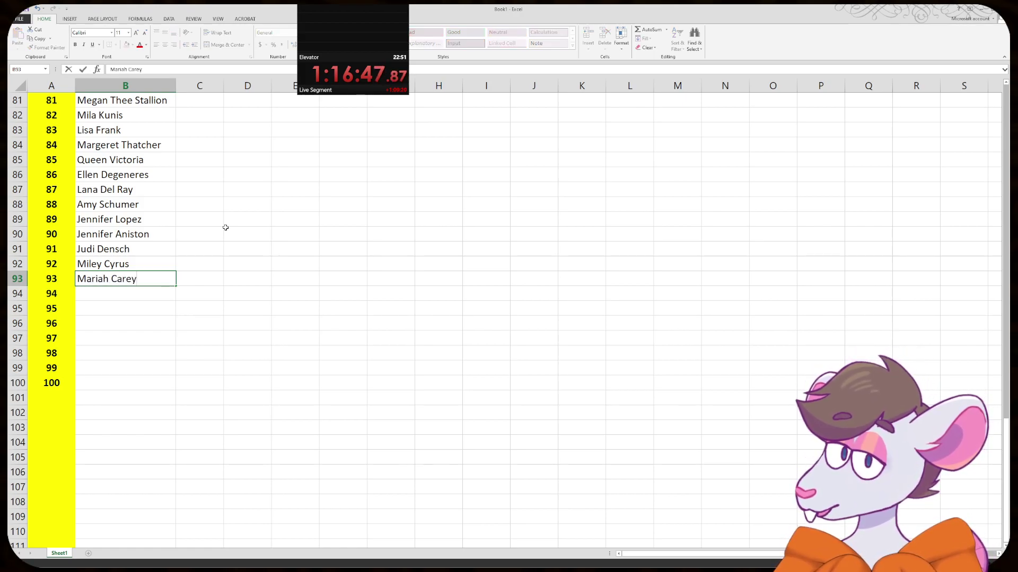
pyautogui.click(226, 229)
# - Search the sheet for "carey" to check for a repeated name, and return to the next empty list cell, B94
pyautogui.hotkey('ctrl', 'f')
pyautogui.write('ca')
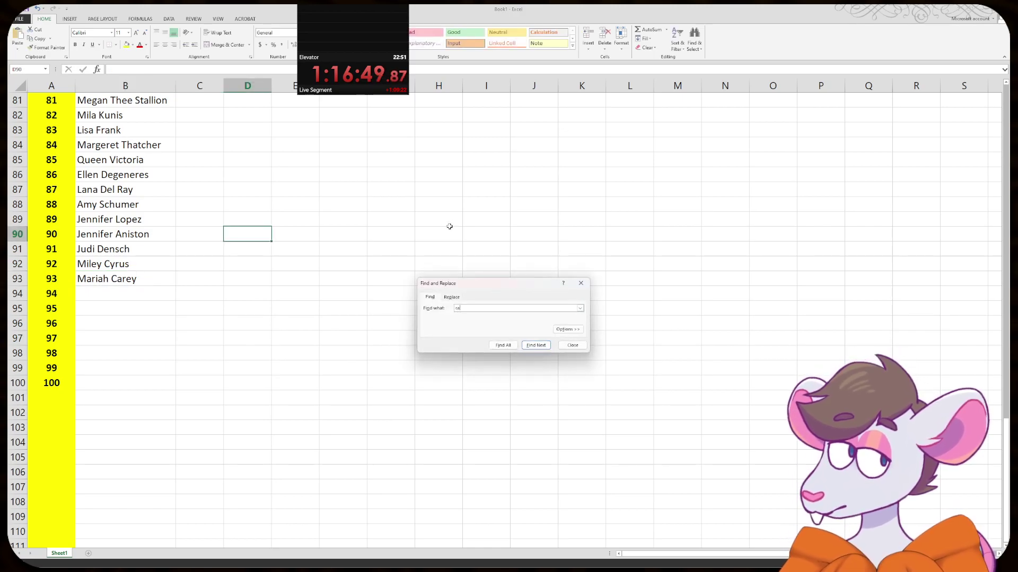
pyautogui.write('rey')
pyautogui.click(535, 345)
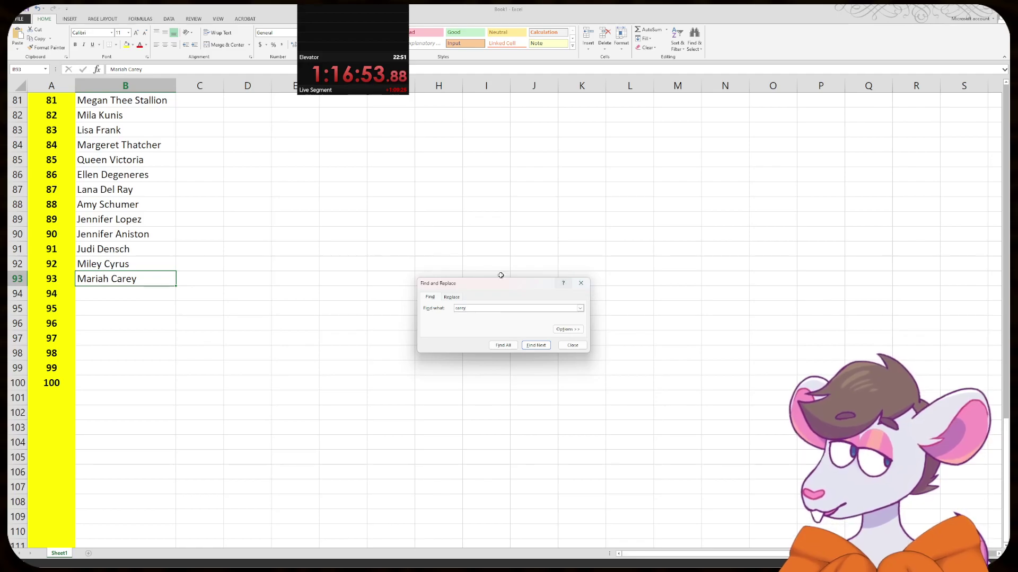
pyautogui.click(581, 290)
pyautogui.click(155, 295)
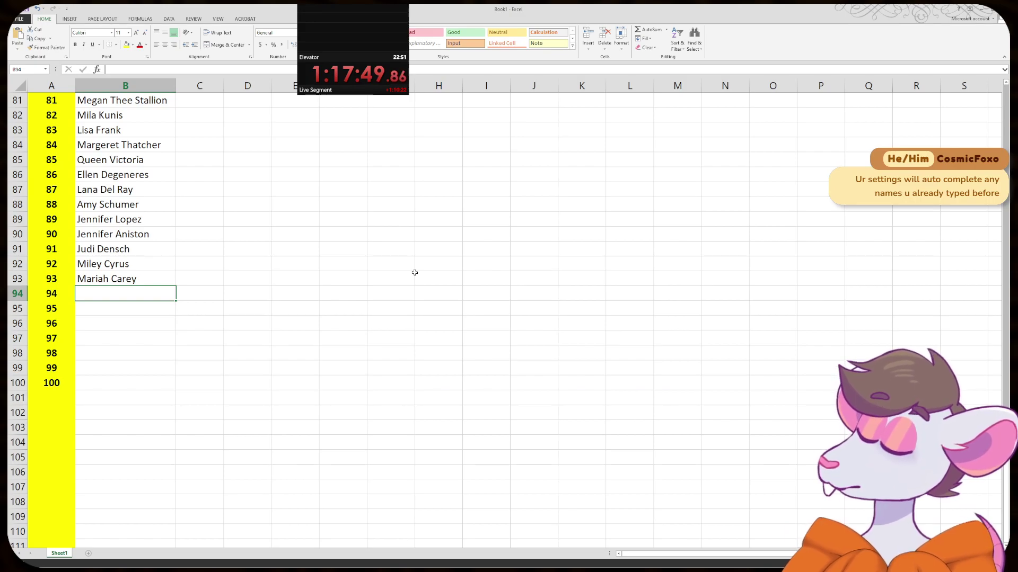
# - Enter Shelly Duval in cell B94 and Sutton Foster in cell B95 as the next names in the list
pyautogui.write('Shelly Duval')
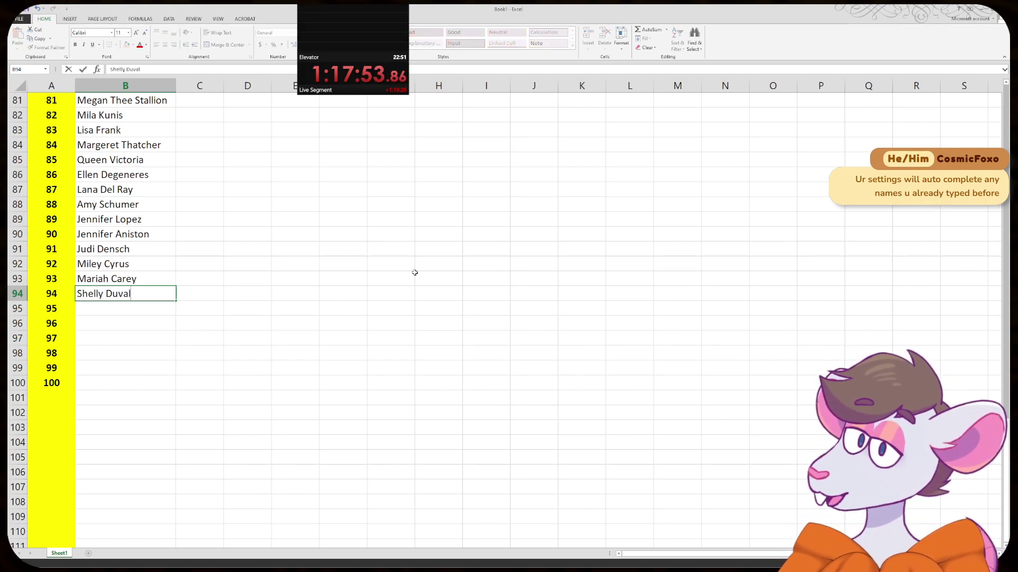
pyautogui.press('Return')
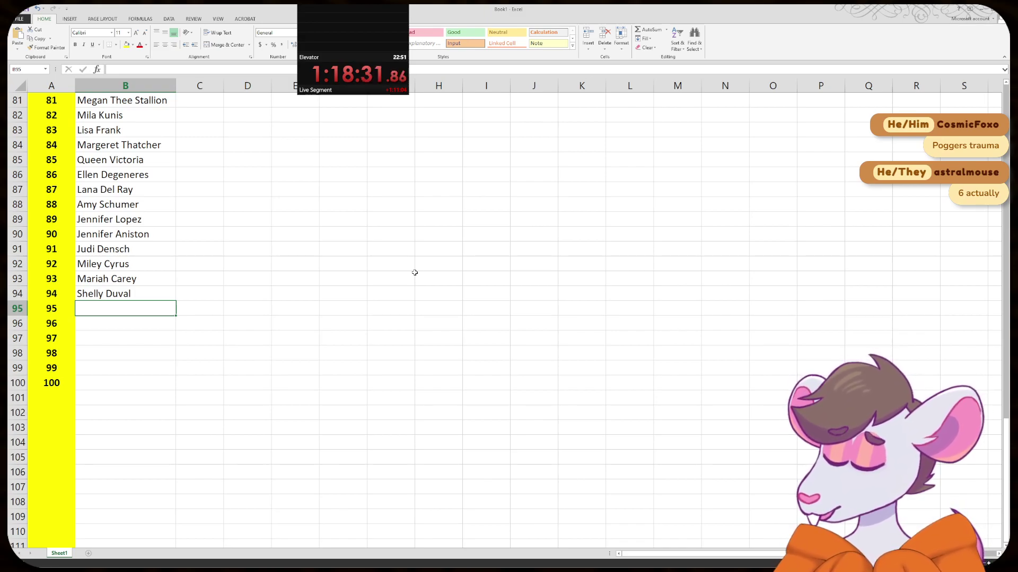
pyautogui.write('Nic')
pyautogui.press('BackSpace')
pyautogui.press('BackSpace')
pyautogui.press('BackSpace')
pyautogui.press('BackSpace')
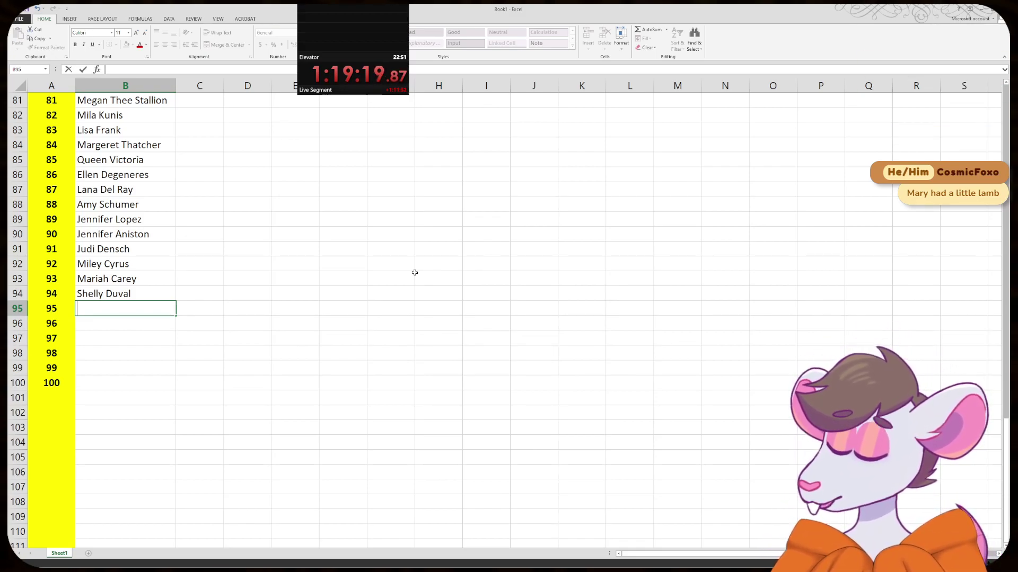
pyautogui.write('Sutton Foster')
pyautogui.press('Return')
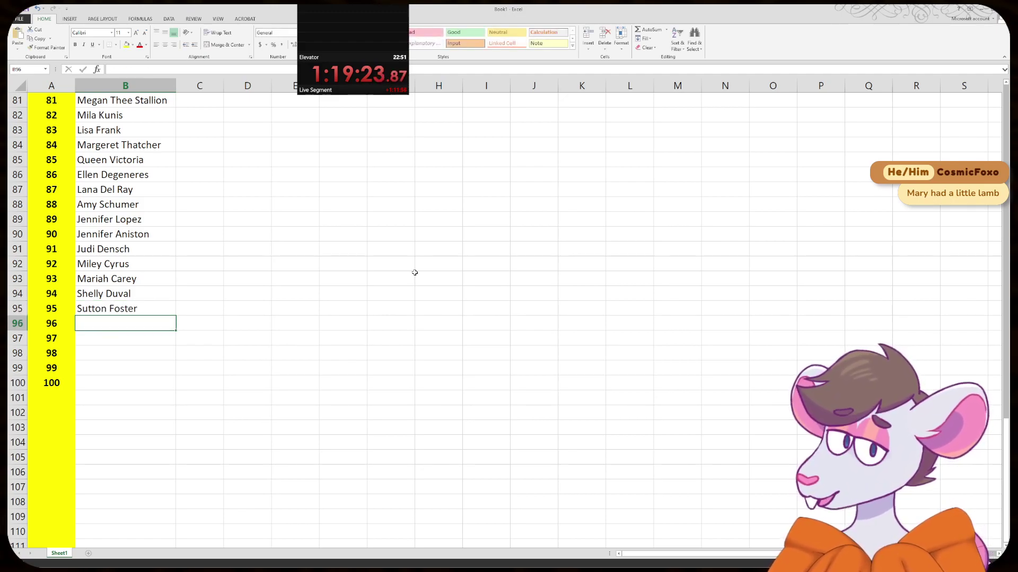
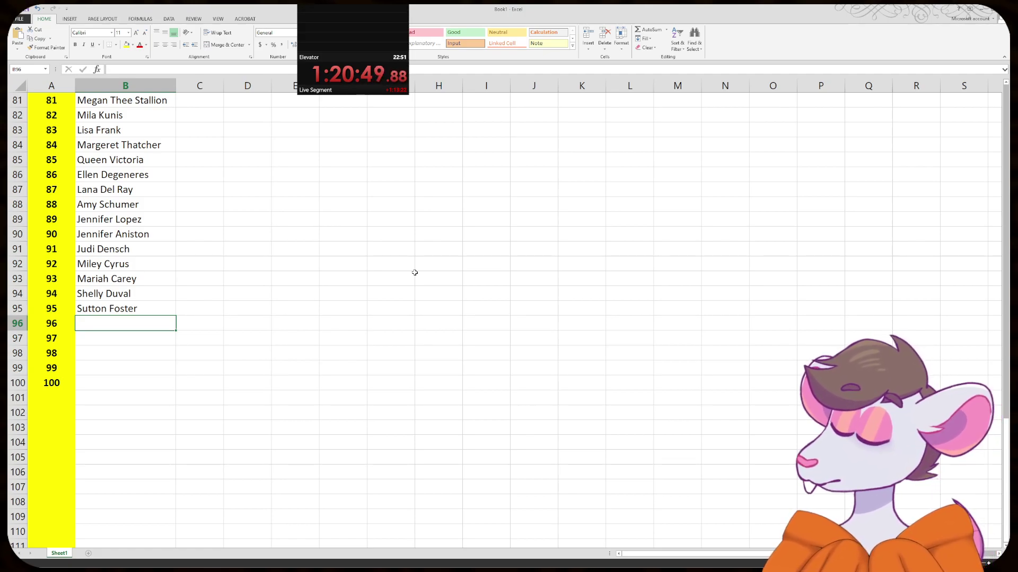
# - Fill cell B96 with Julia Child as the next name in the list
pyautogui.write('Ju')
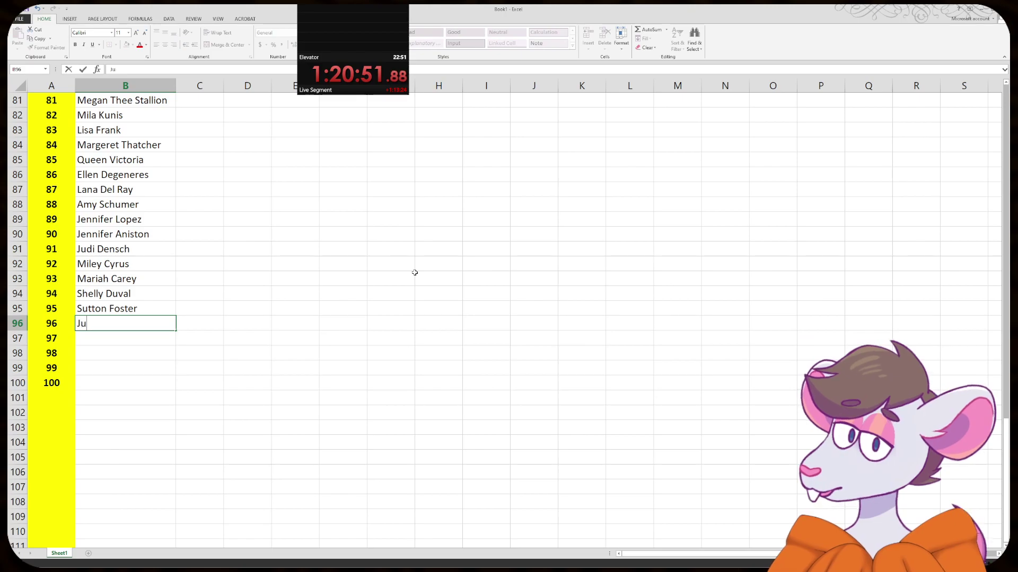
pyautogui.write('lia Child')
pyautogui.press('Return')
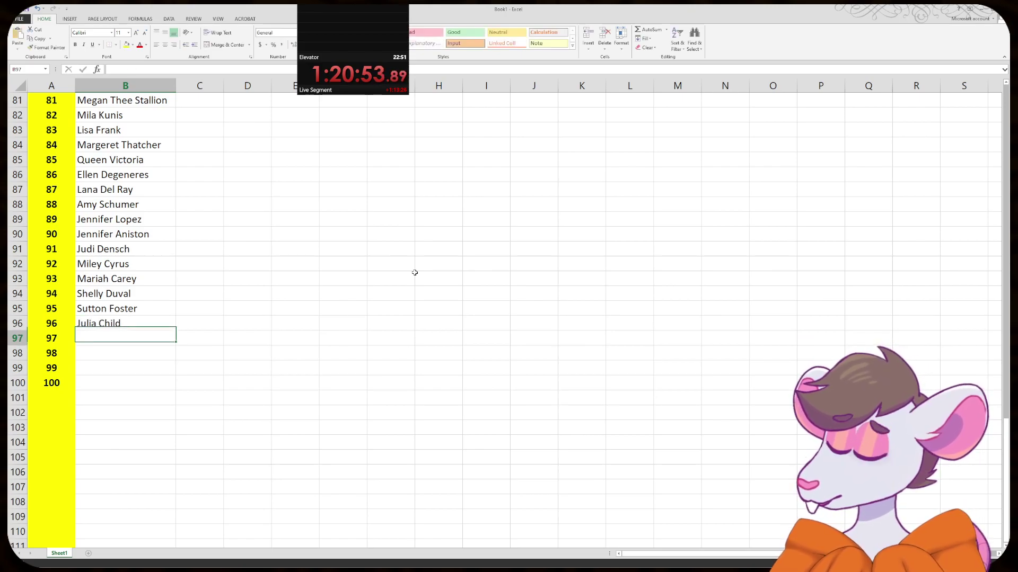
# - Search the web in Firefox for "julia child" to check the name, close the results, and return to Excel
pyautogui.hotkey('alt', 'Tab')
pyautogui.hotkey('ctrl', 't')
pyautogui.write('julia child')
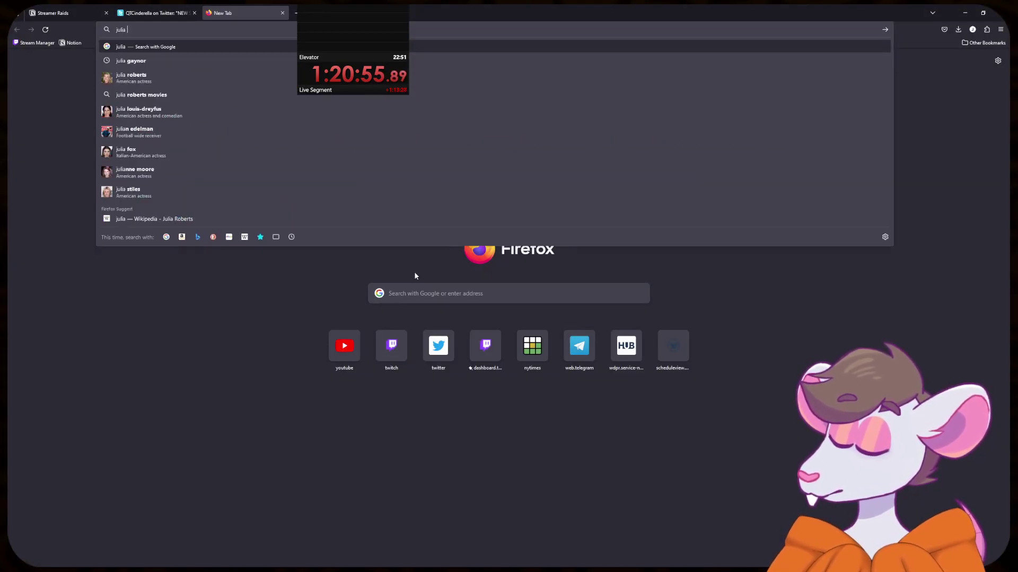
pyautogui.press('Return')
pyautogui.hotkey('ctrl', 'w')
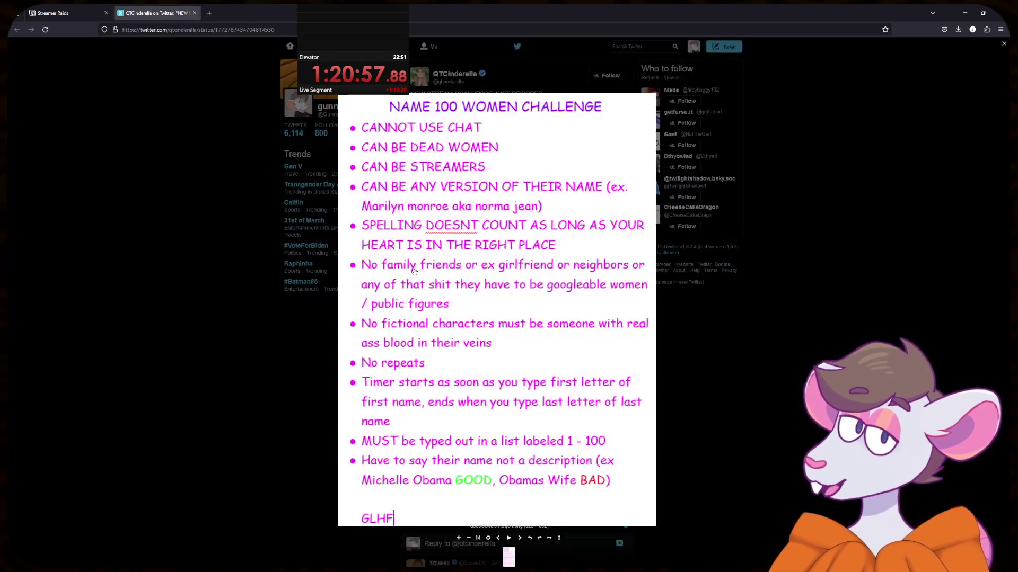
pyautogui.hotkey('alt', 'Tab')
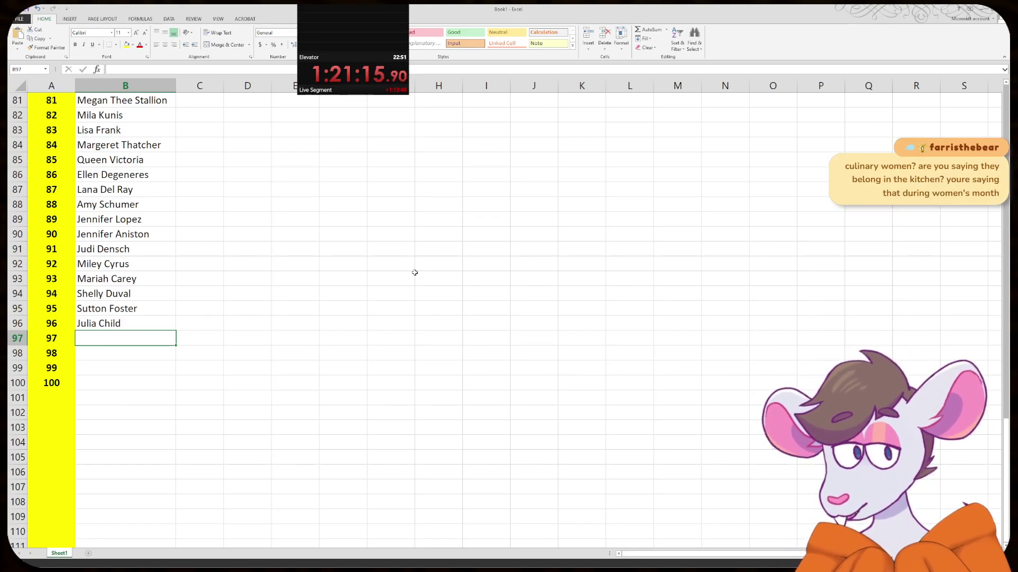
# - Fill cell B97 with Vivziepop as the next name in the list
pyautogui.write('Viv')
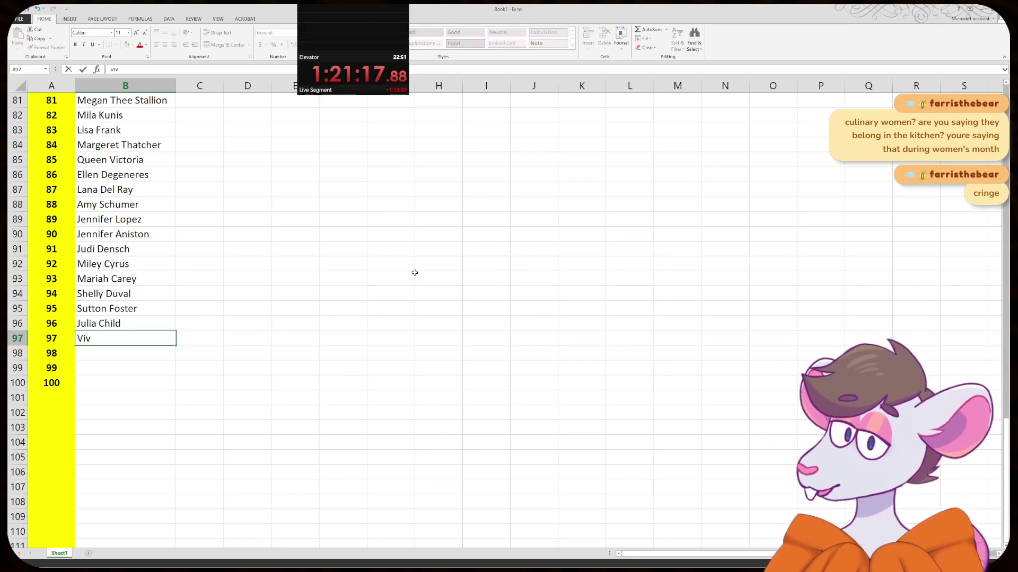
pyautogui.write('ziepop')
pyautogui.press('Tab')
pyautogui.press('Return')
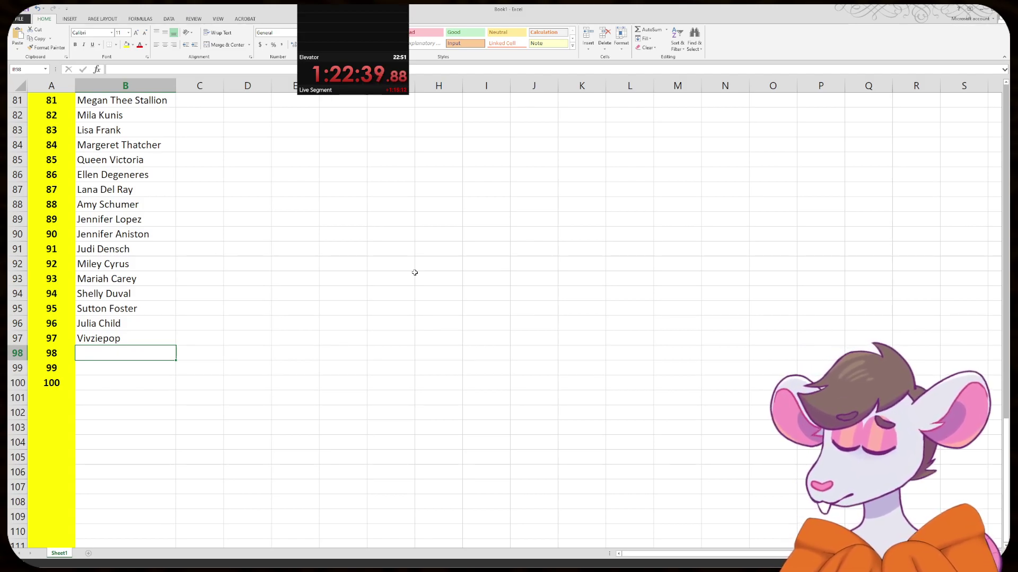
pyautogui.write('Cassie Elliot')
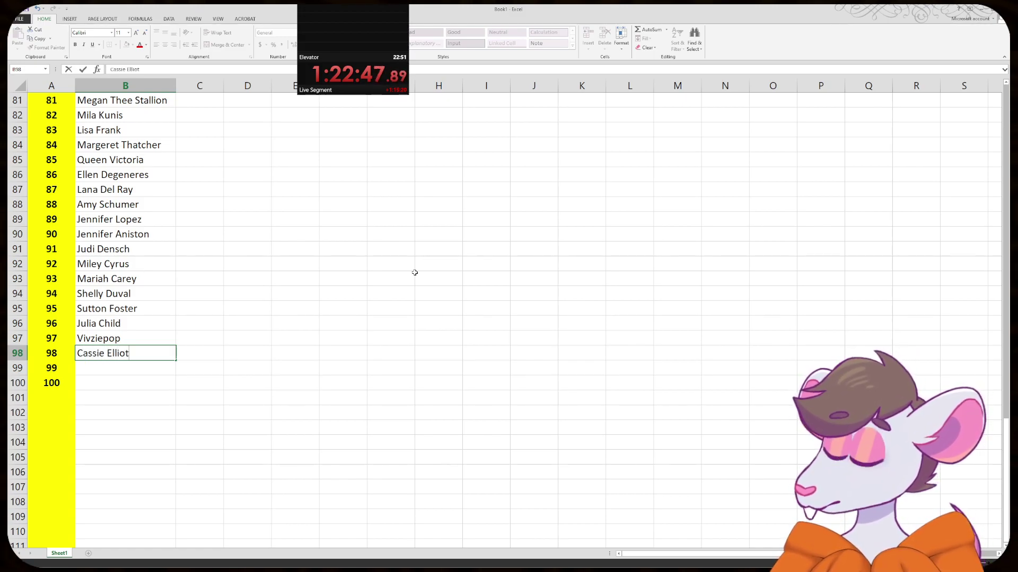
pyautogui.press('Return')
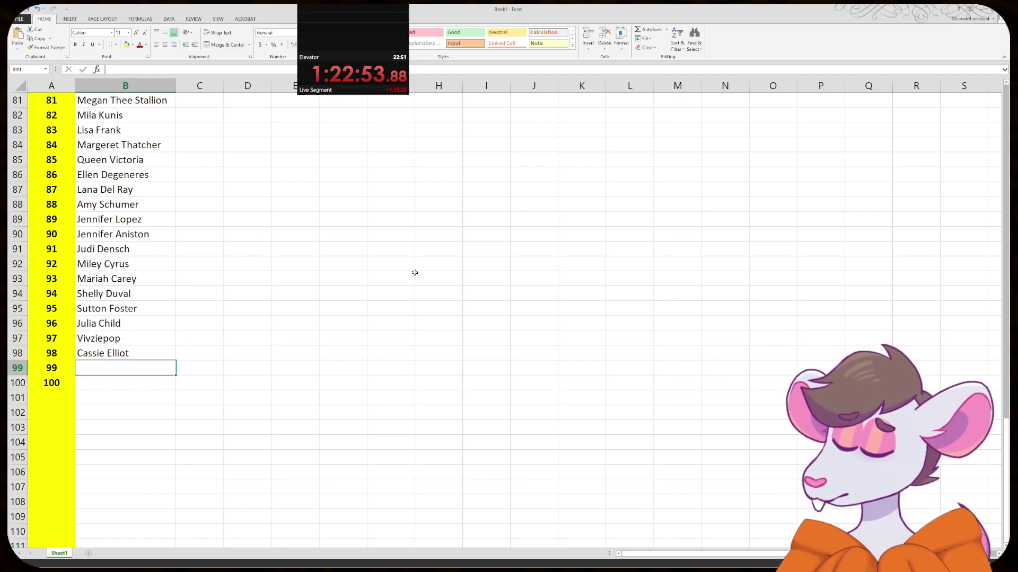
pyautogui.write('Leslie Gore')
pyautogui.press('Return')
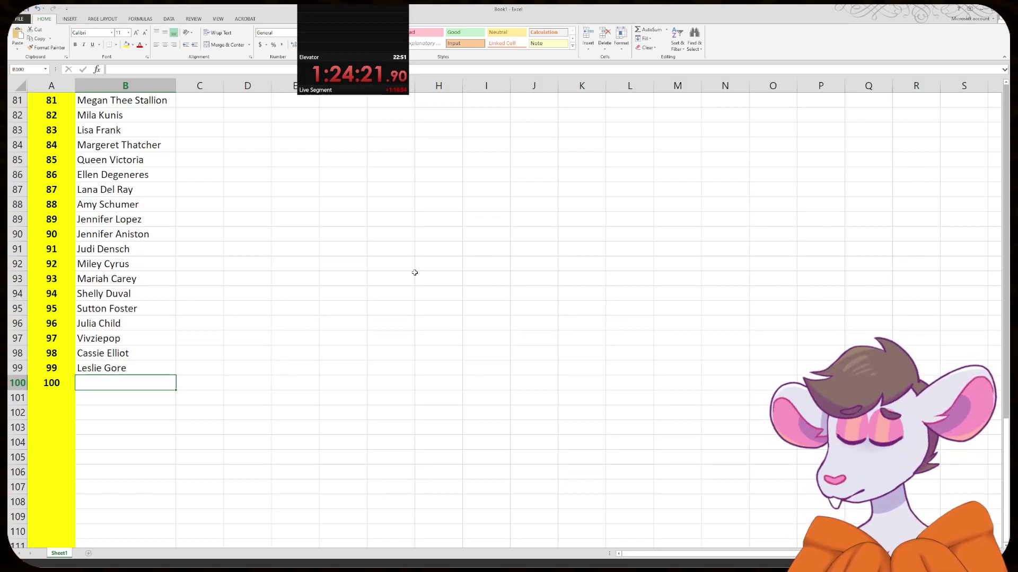
# - Enter Lilsimsie in cell B100 as the final name in the list and stop the challenge timer, leaving cell B101 empty
pyautogui.scroll(-6, 415, 273)
pyautogui.scroll(-1, 414, 272)
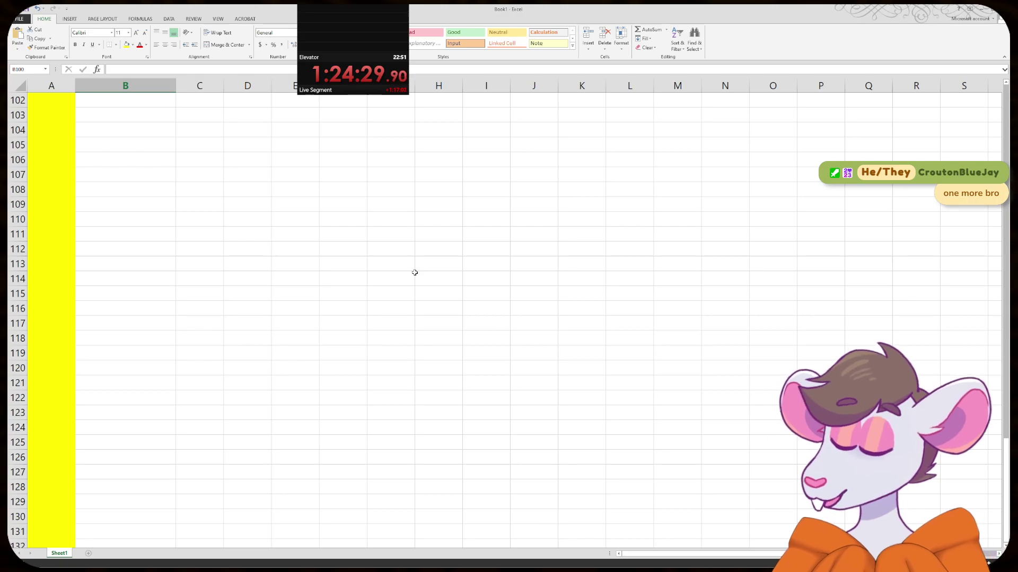
pyautogui.scroll(2, 414, 273)
pyautogui.scroll(-1, 414, 273)
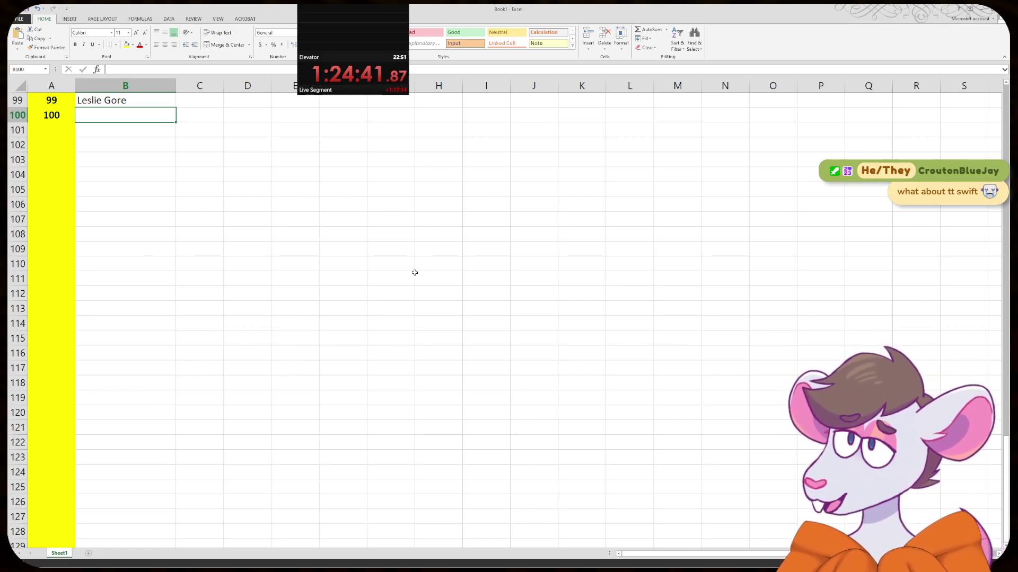
pyautogui.scroll(1, 413, 268)
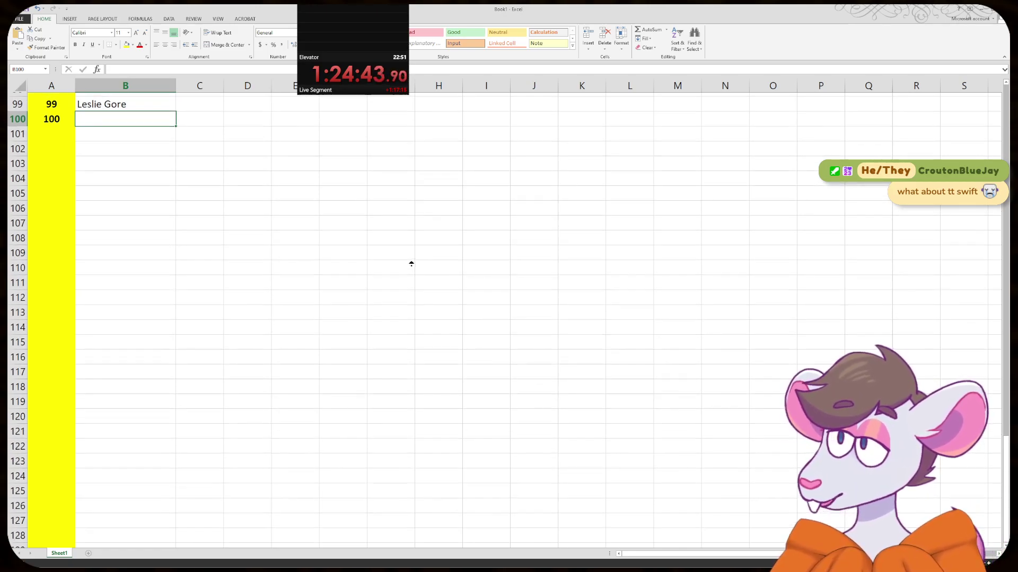
pyautogui.scroll(1, 411, 263)
pyautogui.click(109, 100)
pyautogui.click(116, 117)
pyautogui.press('Return')
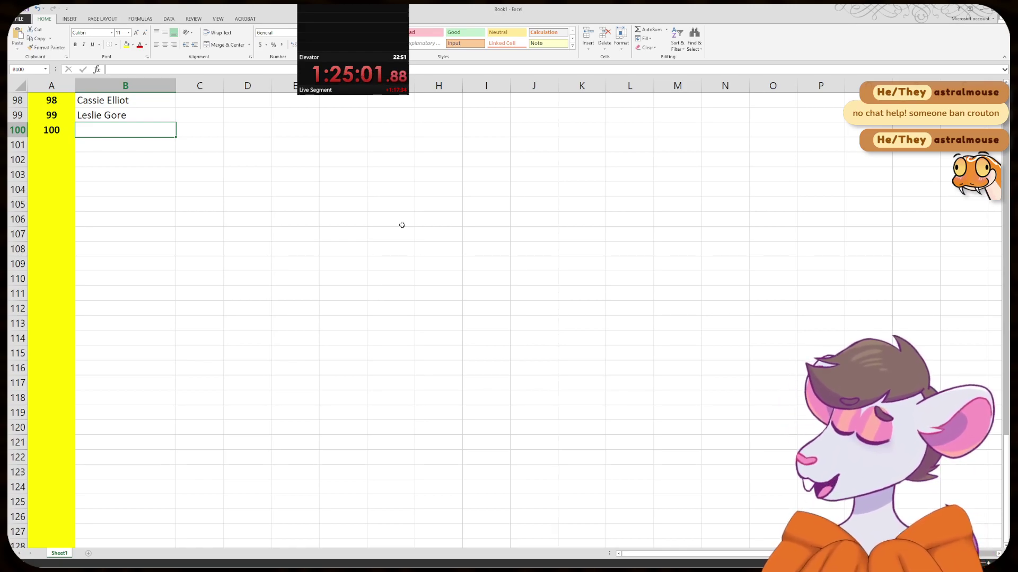
pyautogui.write('Lils')
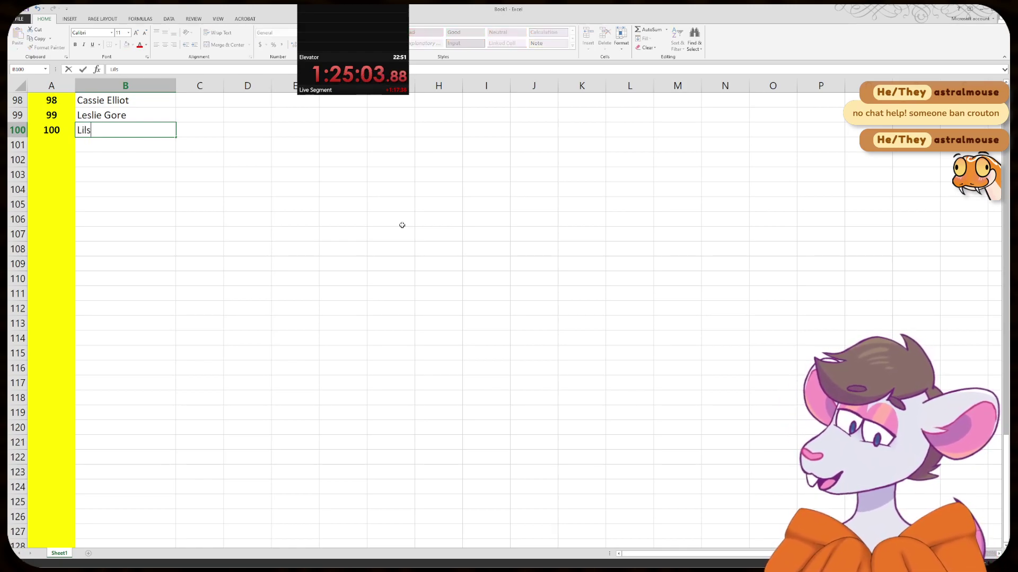
pyautogui.write('imsie')
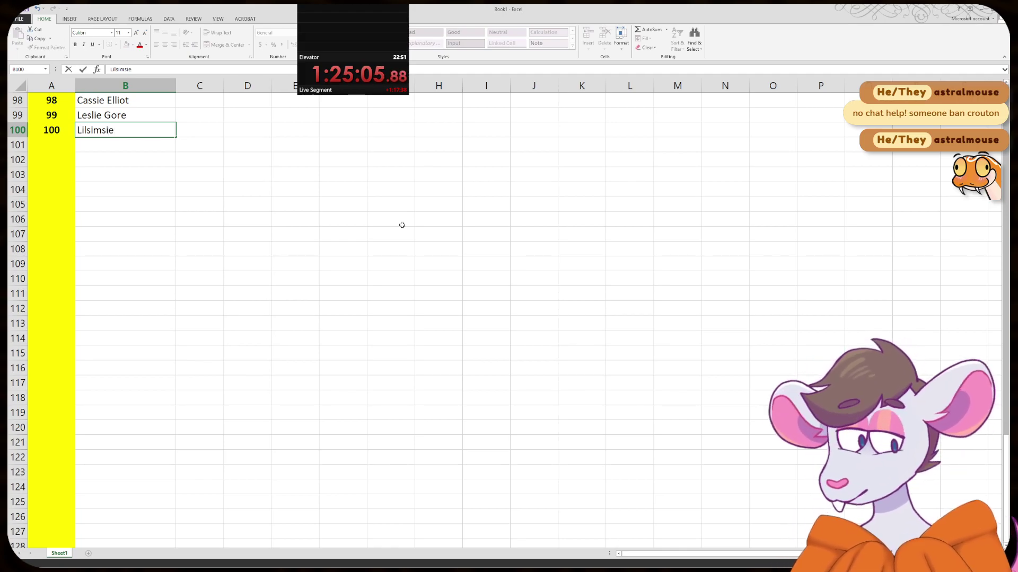
pyautogui.press('Return')
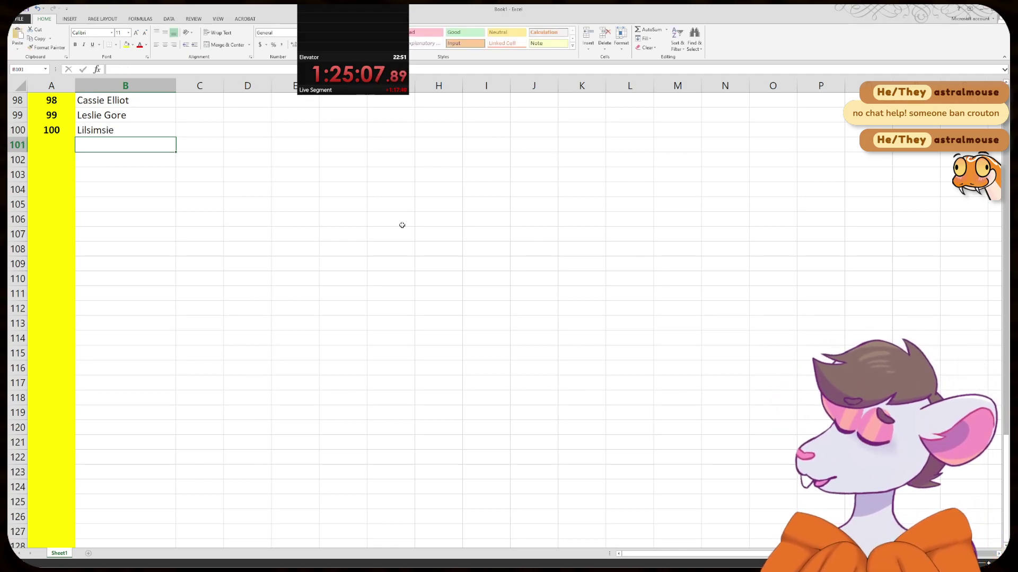
pyautogui.write('5')
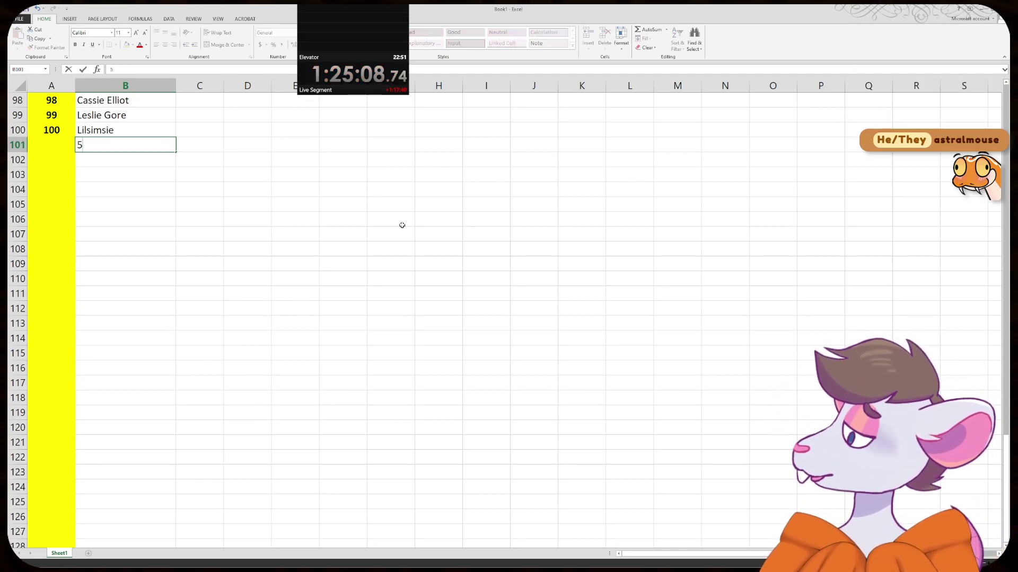
pyautogui.click(533, 197)
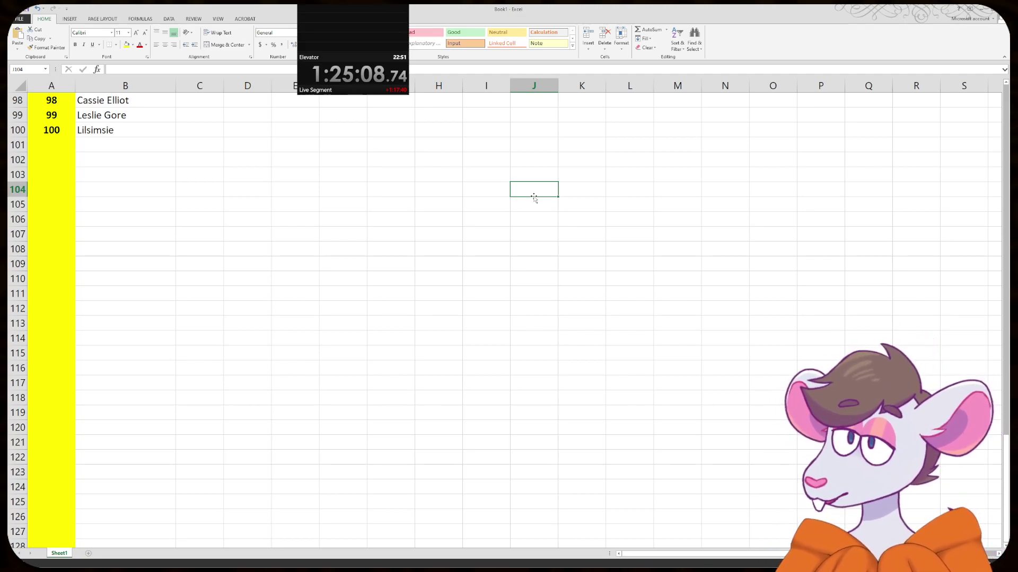
# - Copy Florence Pugh's name from cell B76 and search the web for it in a new Firefox tab
pyautogui.scroll(7, 534, 197)
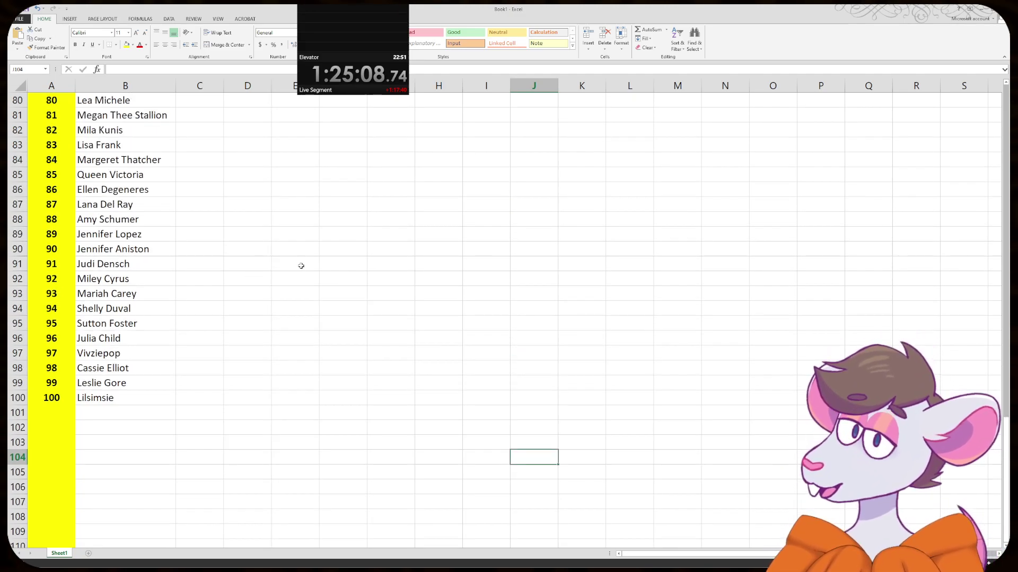
pyautogui.scroll(1, 300, 250)
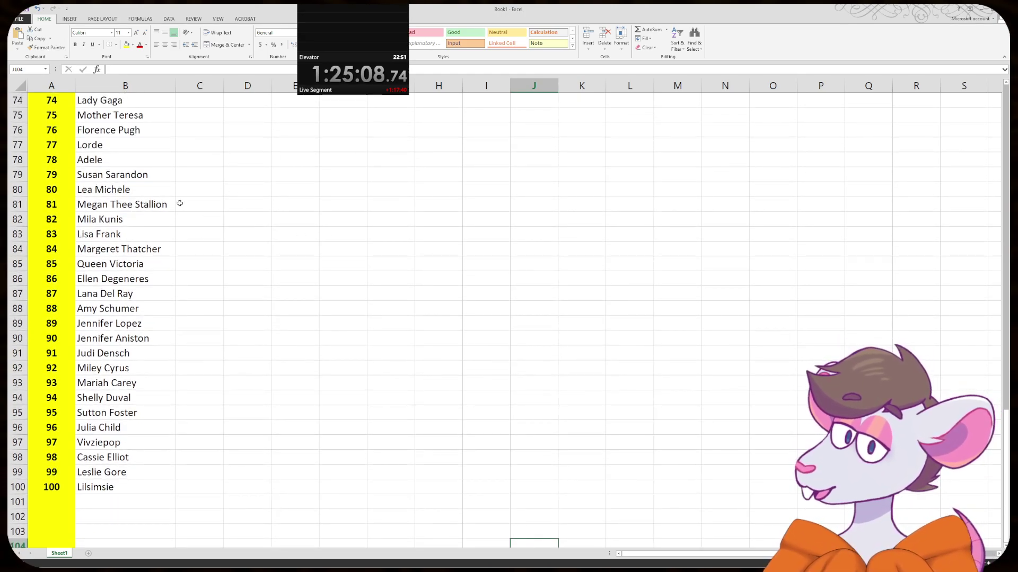
pyautogui.scroll(2, 180, 204)
pyautogui.click(153, 216)
pyautogui.hotkey('ctrl', 'c')
pyautogui.hotkey('alt', 'Tab')
pyautogui.click(206, 13)
pyautogui.hotkey('ctrl', 'v')
pyautogui.press('Return')
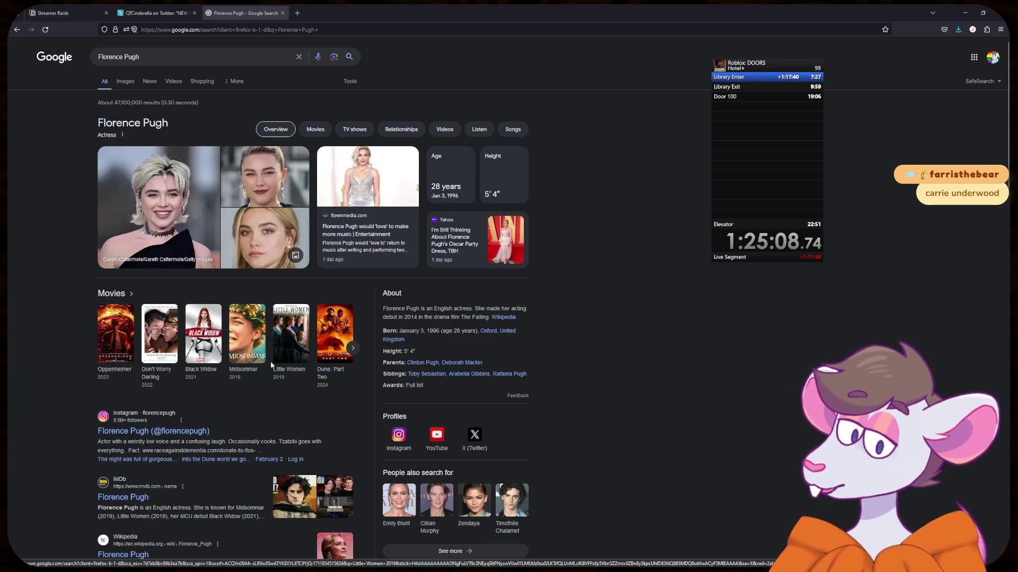
# - Expand the related people list in the Florence Pugh results and move the timer window clear of it
pyautogui.scroll(-2, 357, 342)
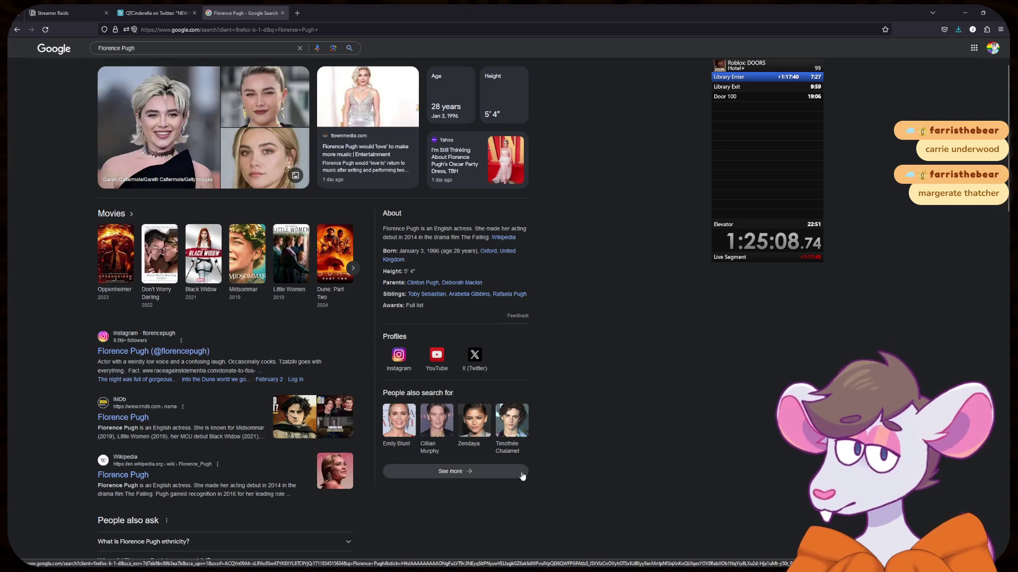
pyautogui.click(468, 471)
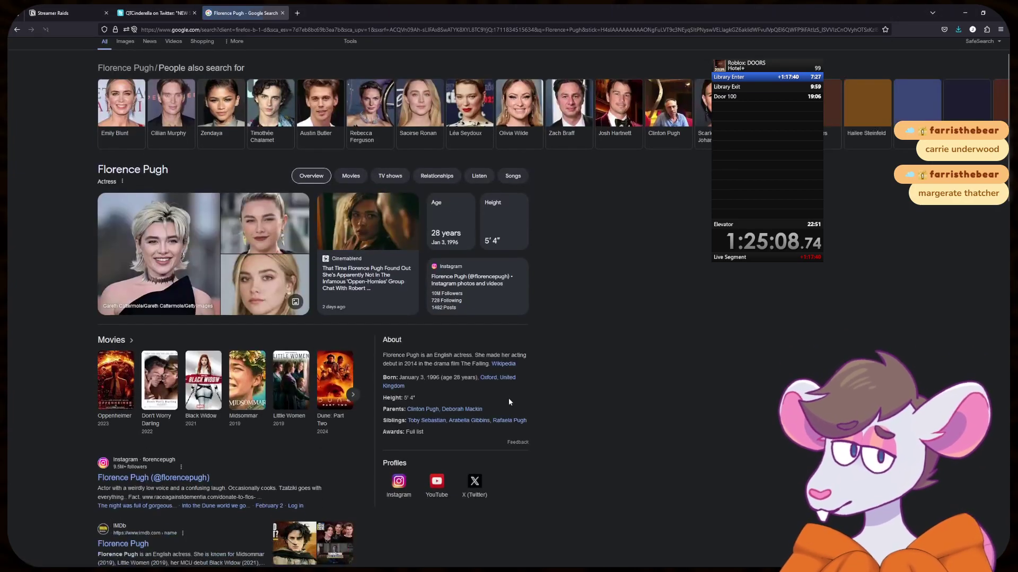
pyautogui.moveTo(775, 160); pyautogui.dragTo(720, 391)
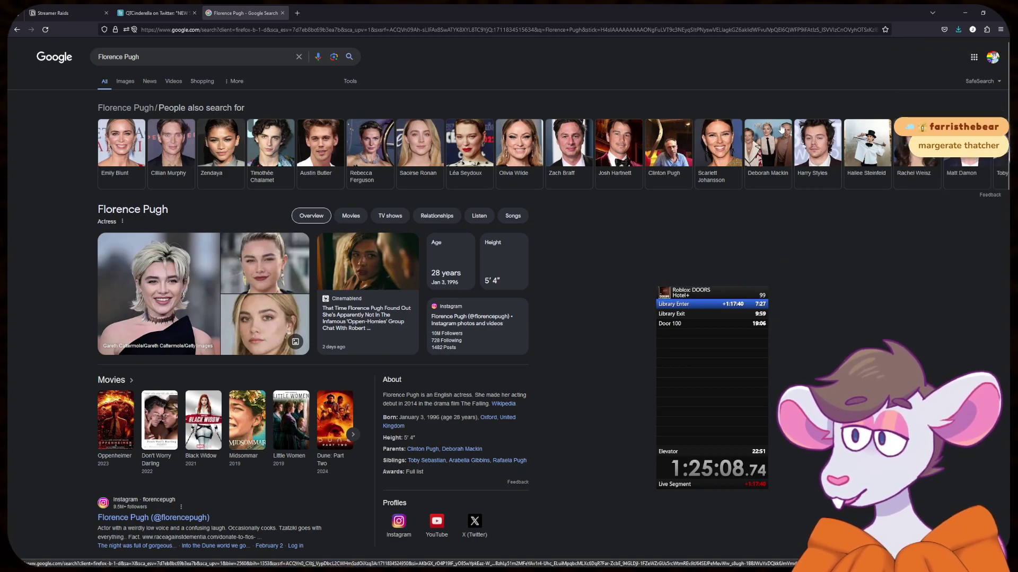
# - Search the web for "barbie", and refine the search to "barbie actress" to look through the film's cast
pyautogui.click(374, 30)
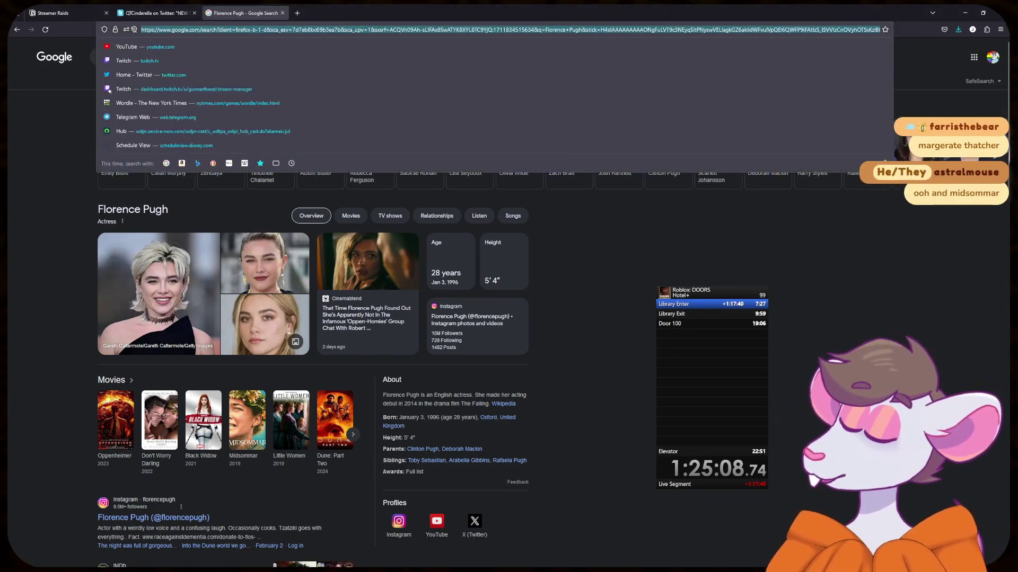
pyautogui.write('barbie')
pyautogui.press('Return')
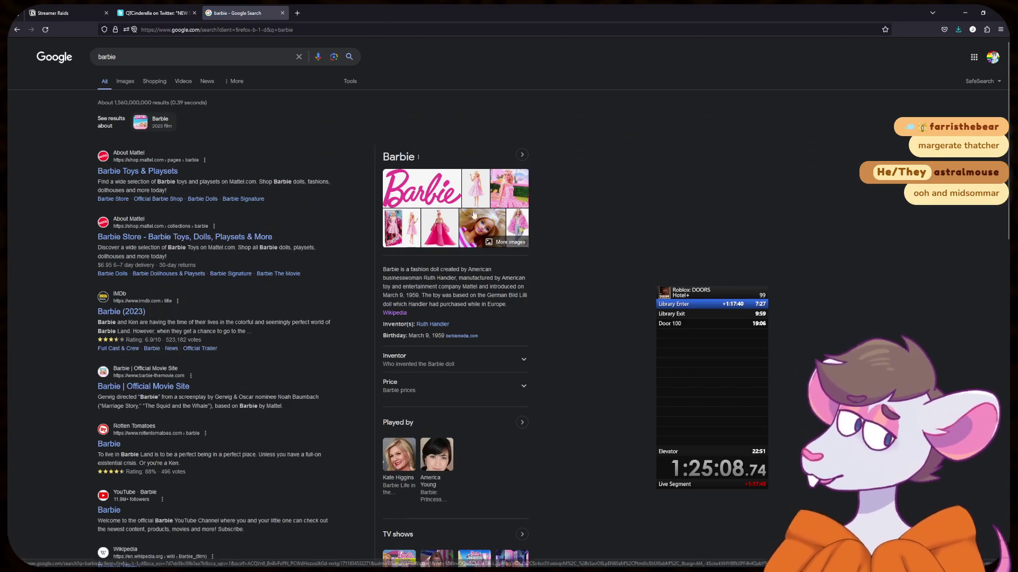
pyautogui.scroll(-3, 542, 342)
pyautogui.scroll(3, 553, 329)
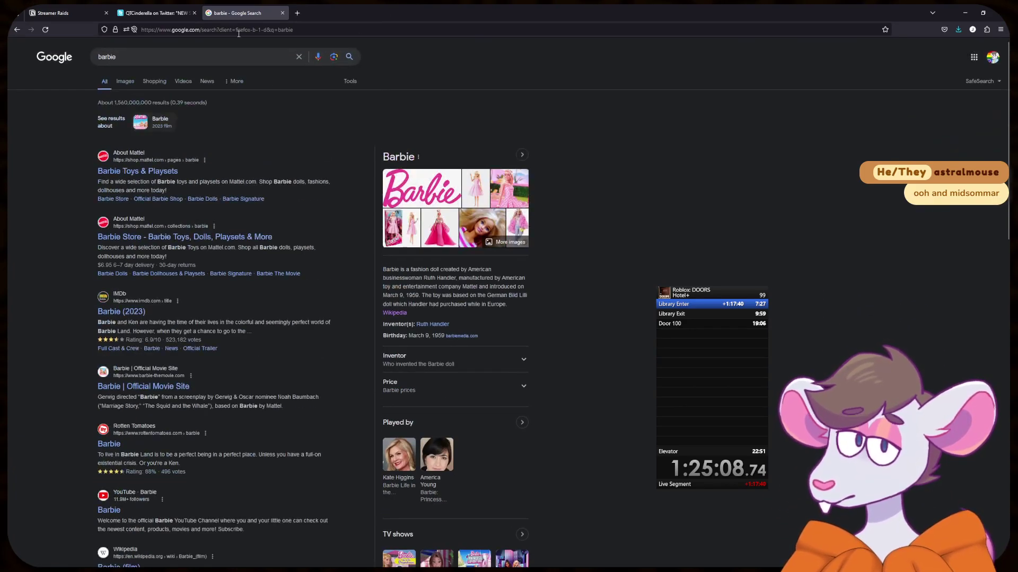
pyautogui.click(238, 50)
pyautogui.write('actress')
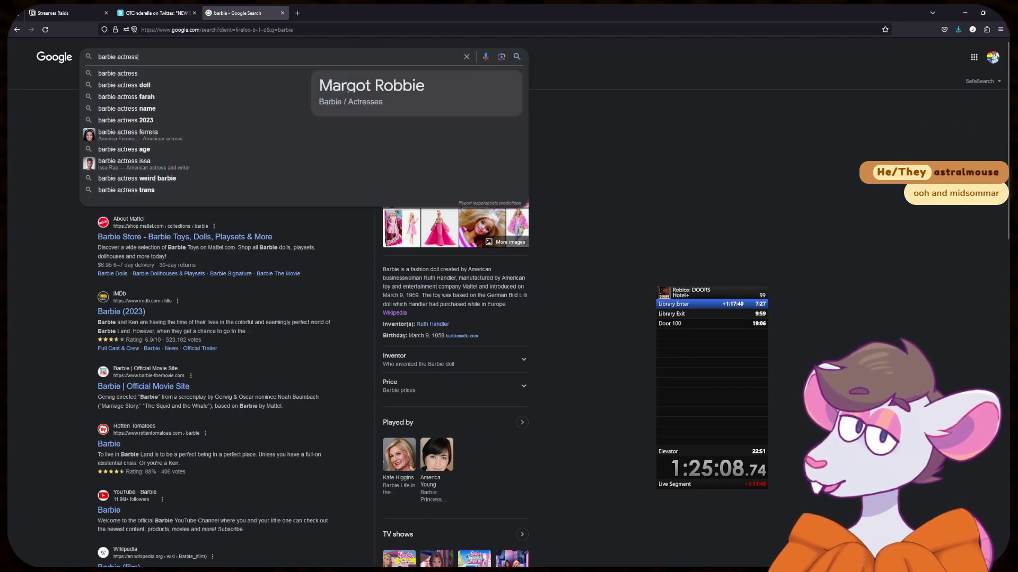
pyautogui.press('Return')
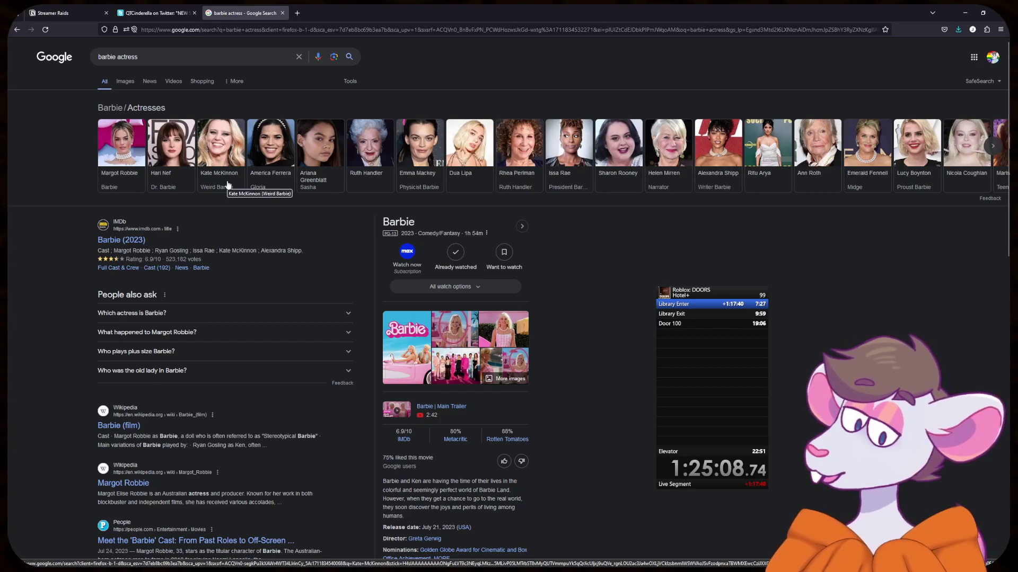
# - Search the web for "next to normal mother" in a new browser tab and open Alice Ripley's Wikipedia article
pyautogui.click(296, 12)
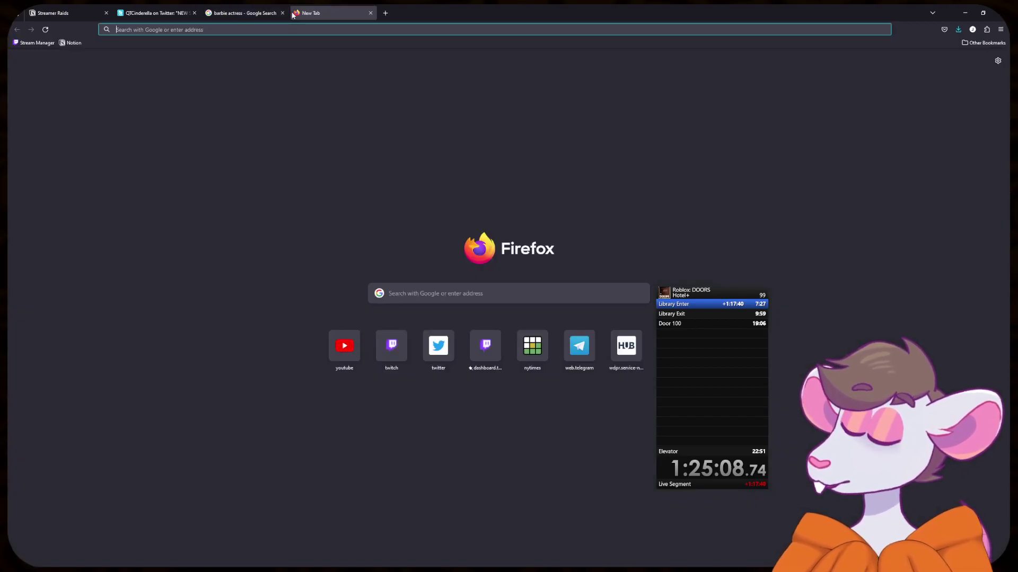
pyautogui.write('next to normal mother')
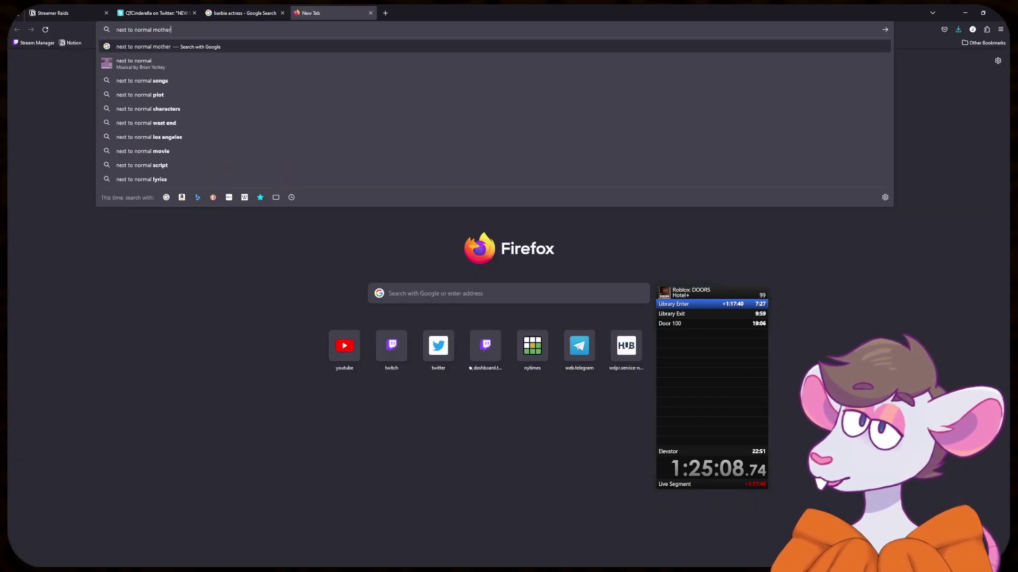
pyautogui.press('Return')
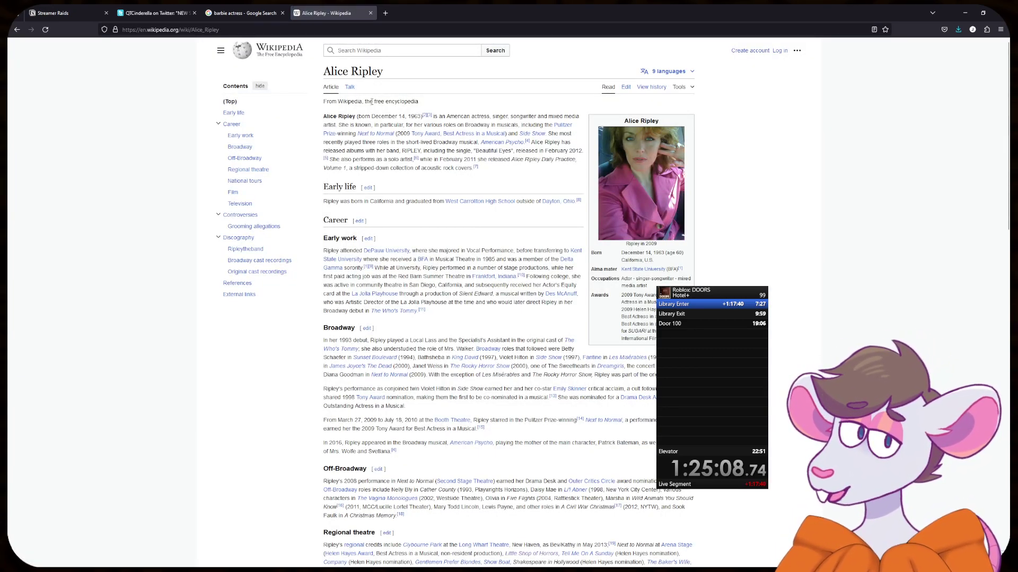
# - Return to the "barbie actress" results and look through the film's details, cast and reviews
pyautogui.click(241, 13)
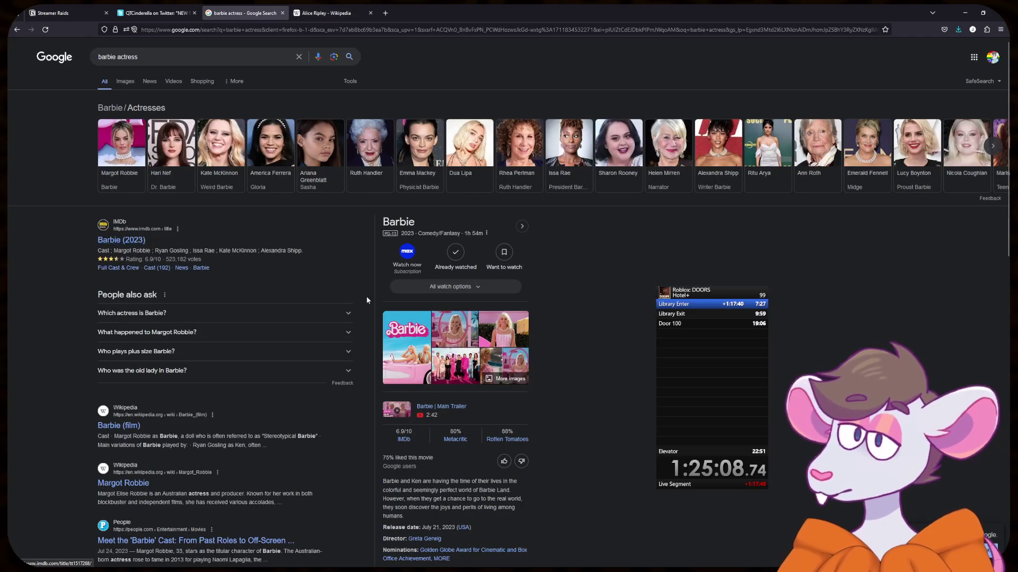
pyautogui.scroll(-2, 362, 292)
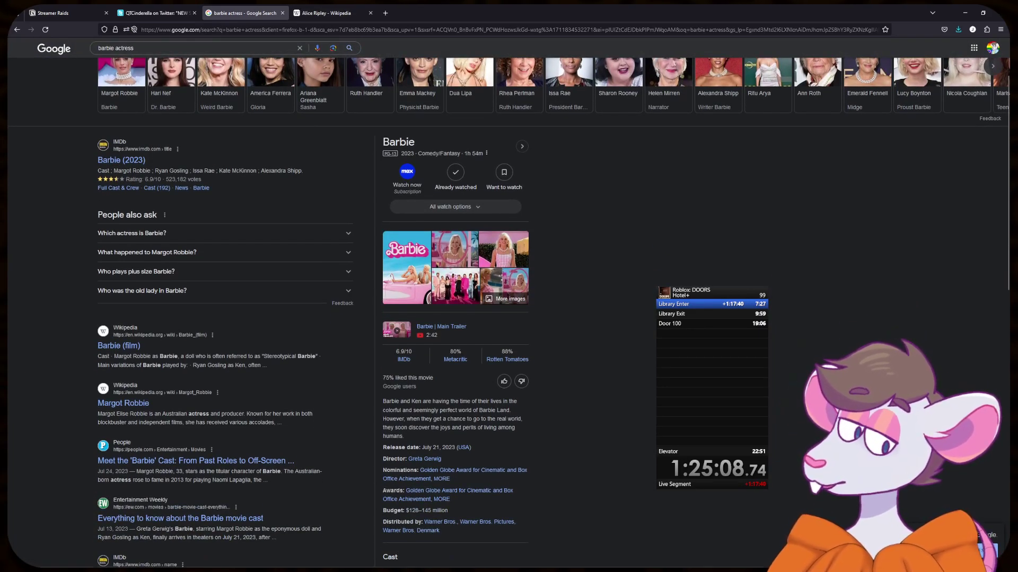
pyautogui.scroll(-3, 403, 318)
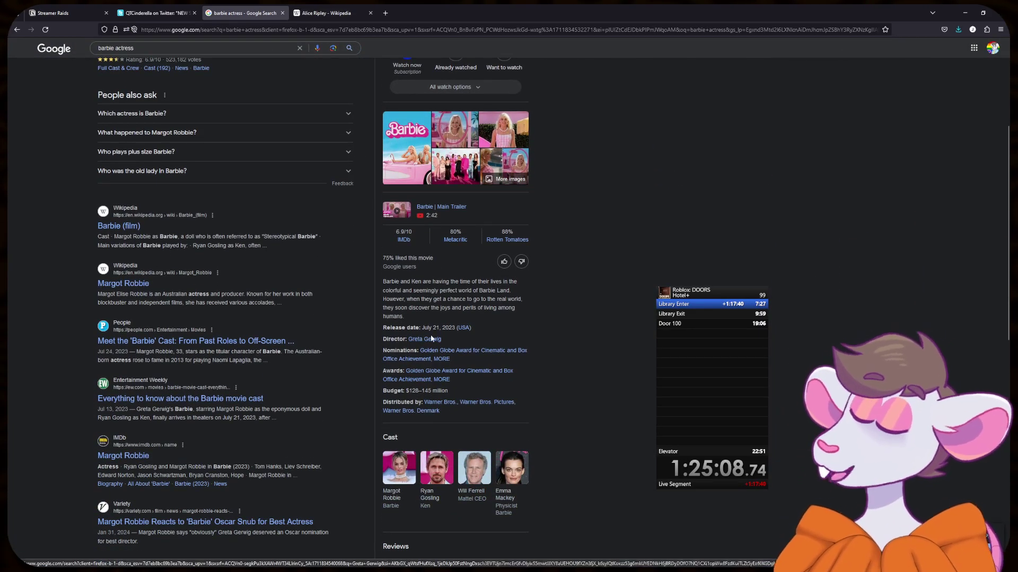
pyautogui.scroll(-3, 535, 354)
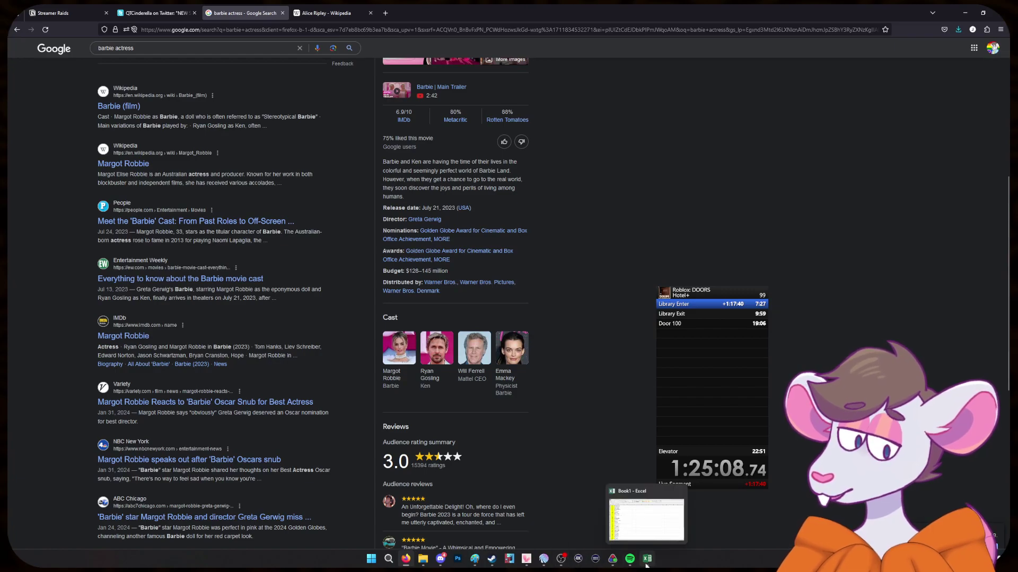
# - Switch to the Excel list, reset the LiveSplit timer and close it without saving the splits
pyautogui.click(646, 563)
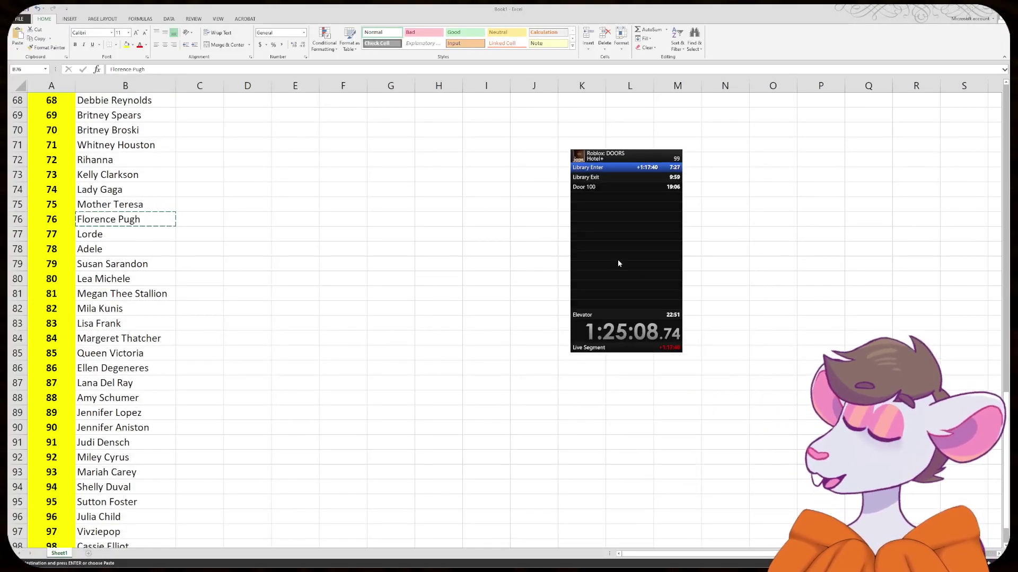
pyautogui.moveTo(618, 260); pyautogui.dragTo(595, 267)
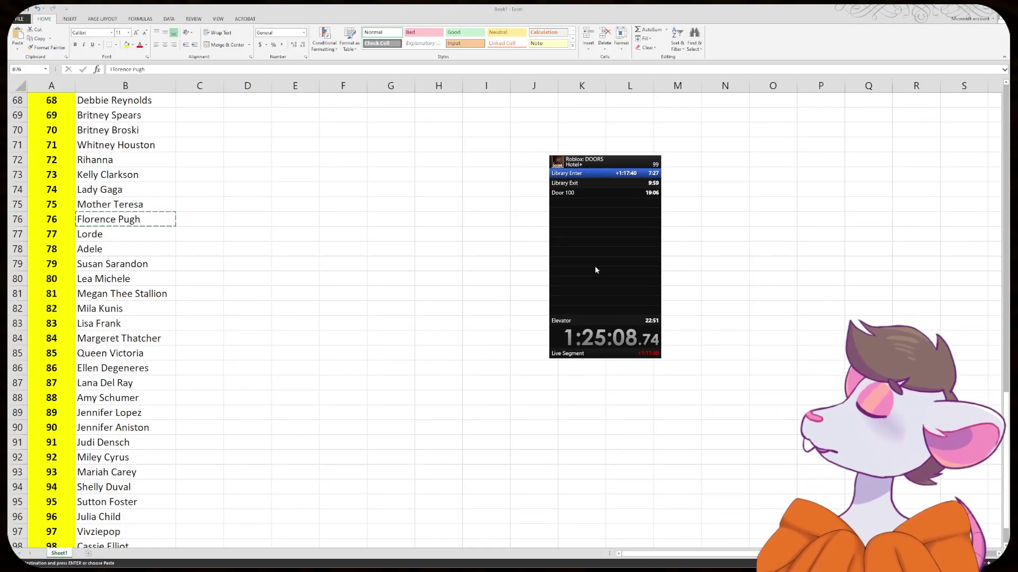
pyautogui.press('KP_3')
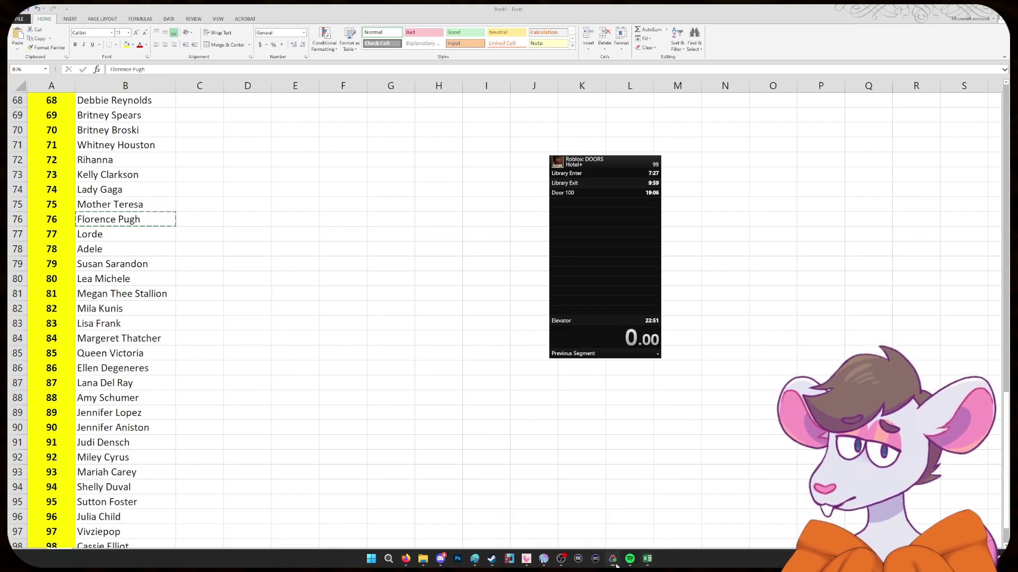
pyautogui.rightClick(613, 559)
pyautogui.click(611, 537)
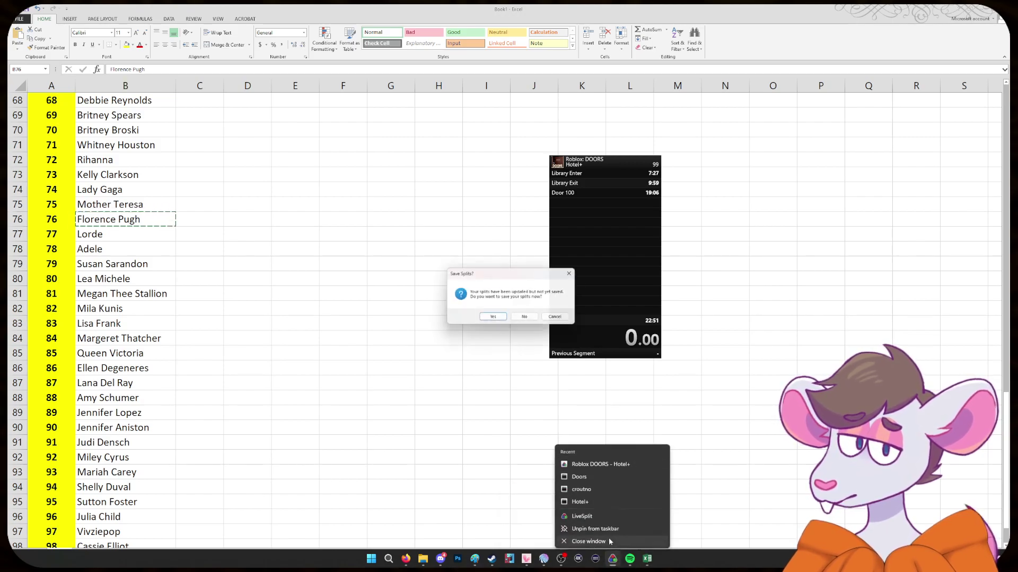
pyautogui.click(531, 322)
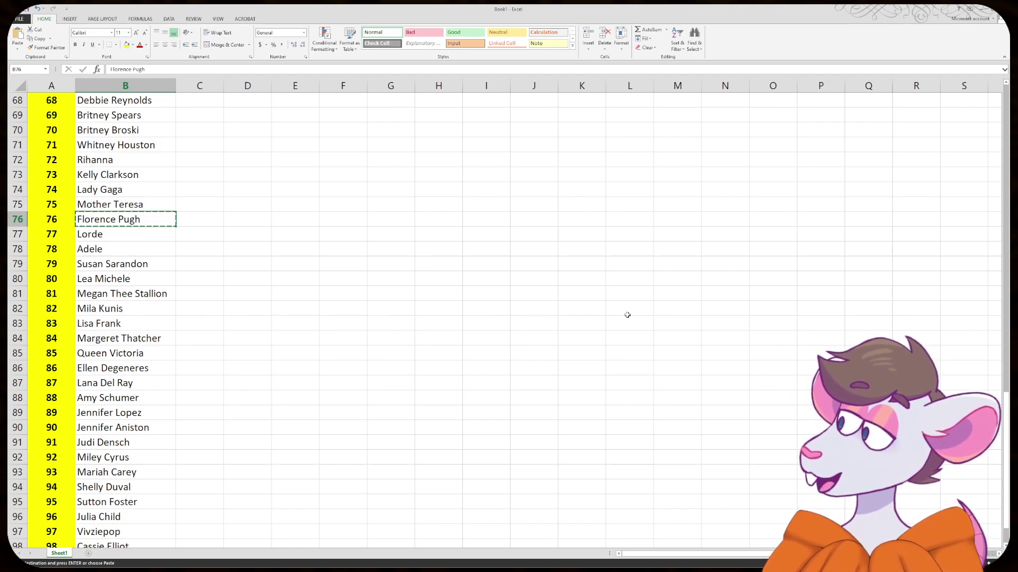
pyautogui.click(532, 324)
# - Find "under" and "thatcher" in the list of names, and close the search dialog
pyautogui.press('super')
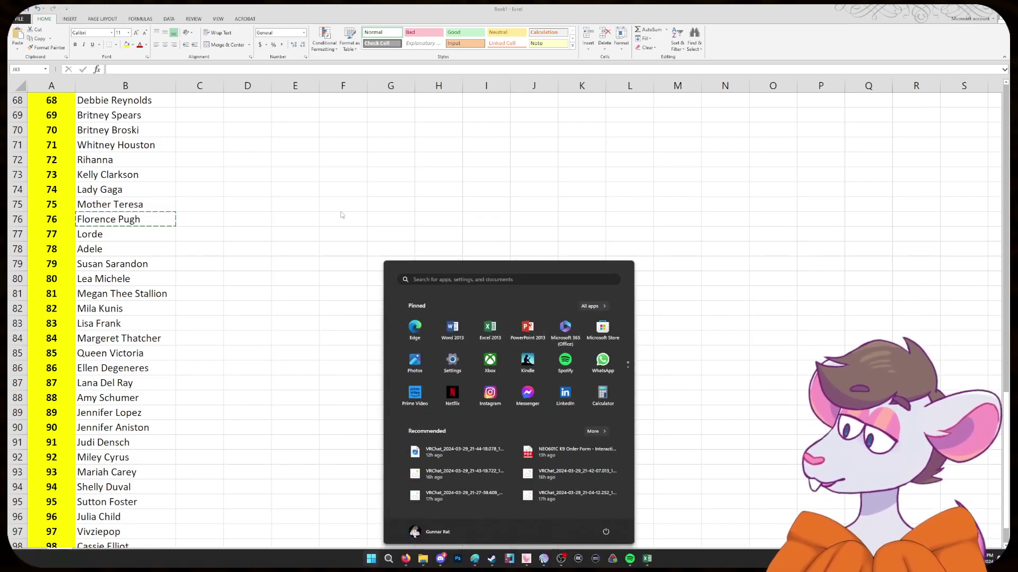
pyautogui.click(383, 183)
pyautogui.hotkey('ctrl', 'f')
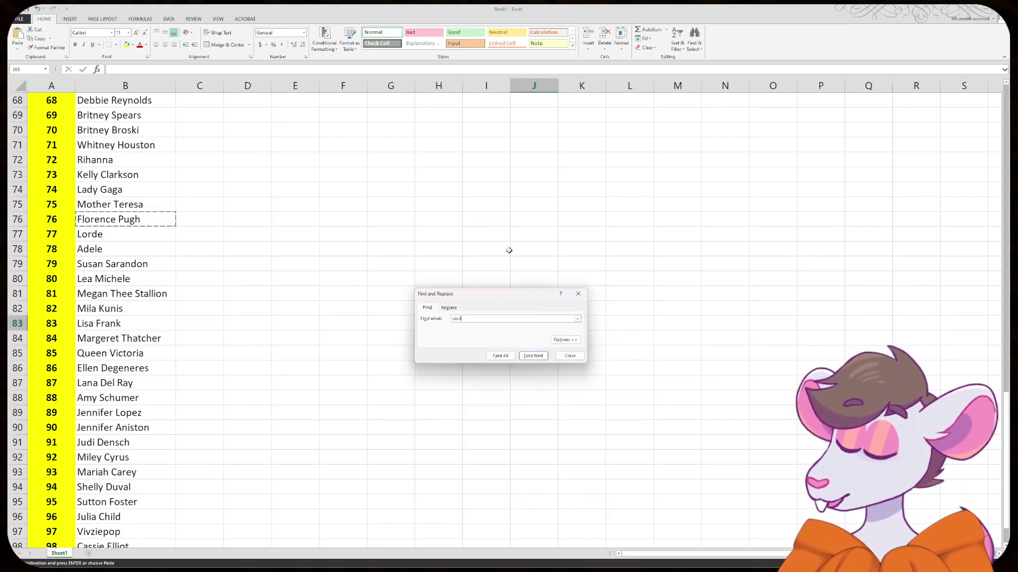
pyautogui.write('und')
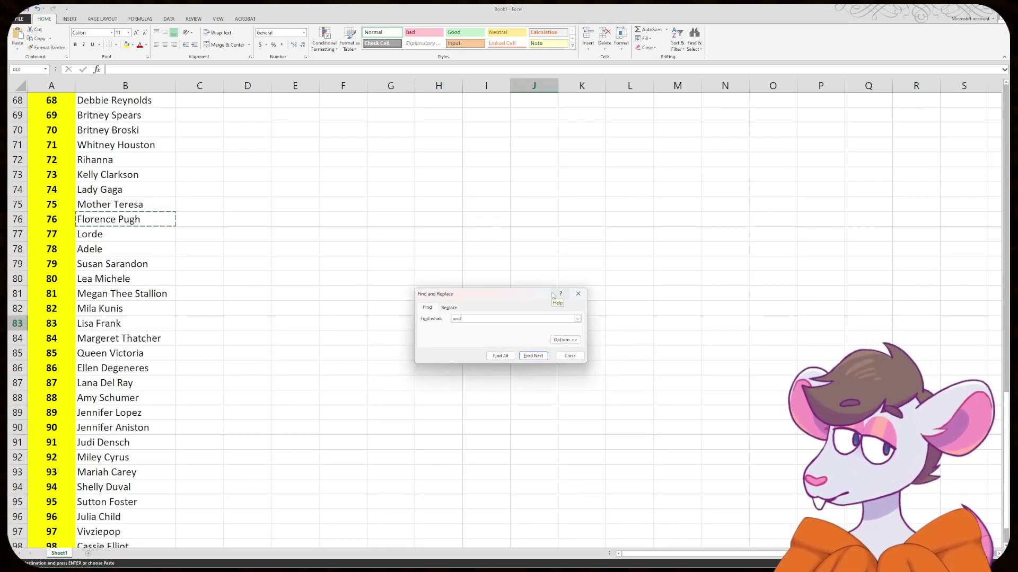
pyautogui.write('er')
pyautogui.press('Return')
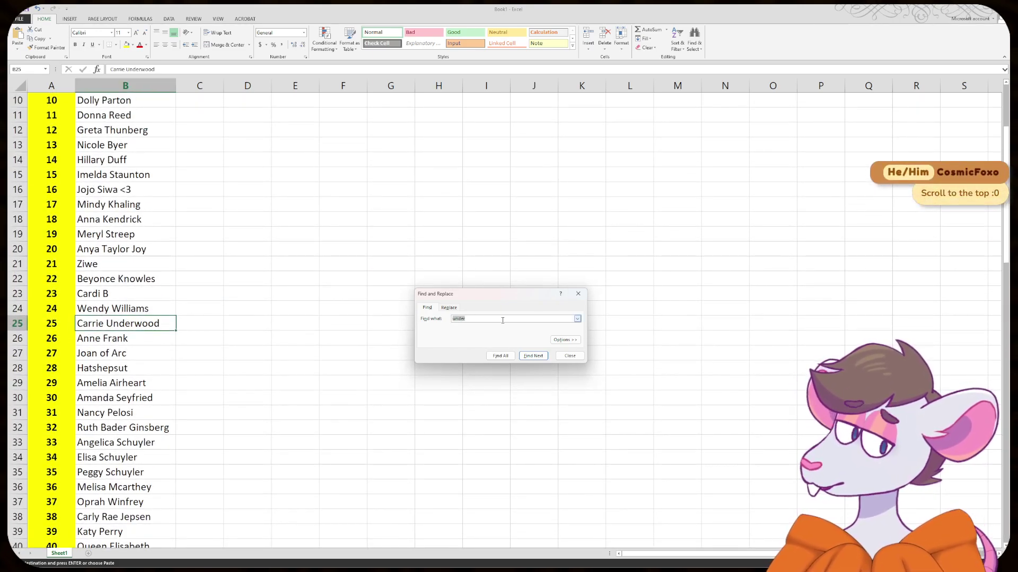
pyautogui.press('Return')
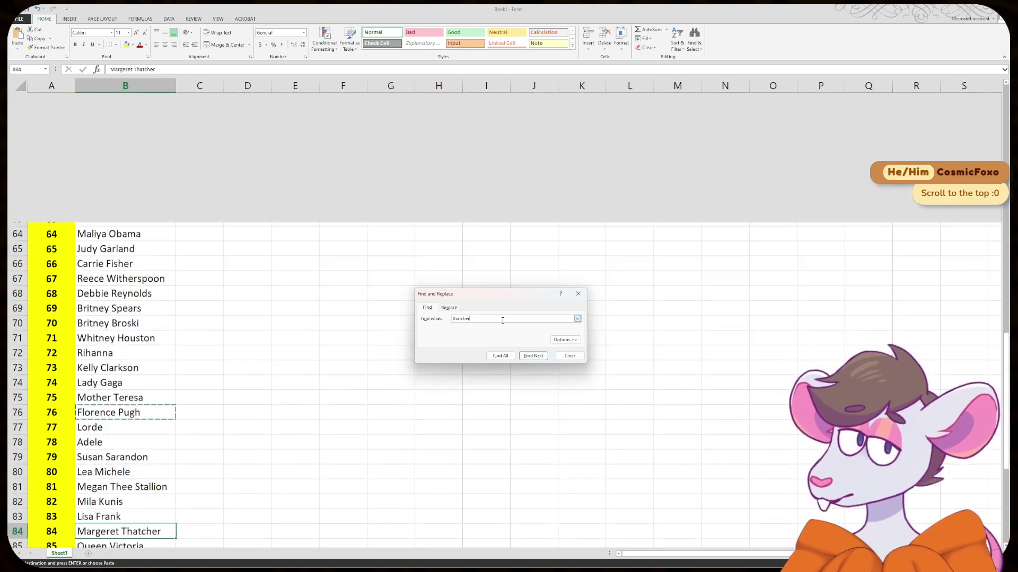
pyautogui.click(578, 294)
# - Go back to the start of the list and point out the two red names in cells B4 and B5
pyautogui.click(376, 321)
pyautogui.scroll(20, 377, 318)
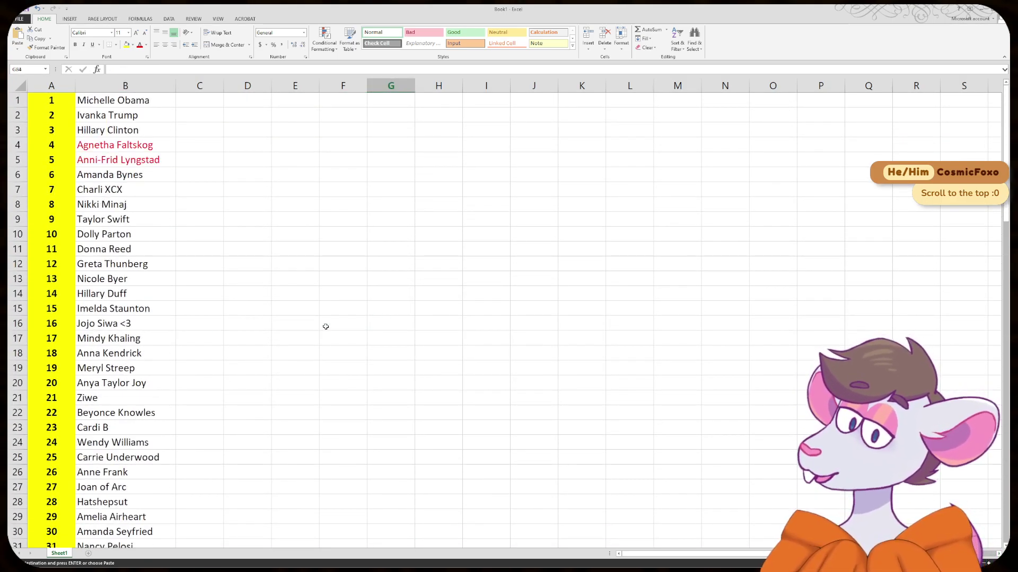
pyautogui.moveTo(135, 166); pyautogui.dragTo(140, 150)
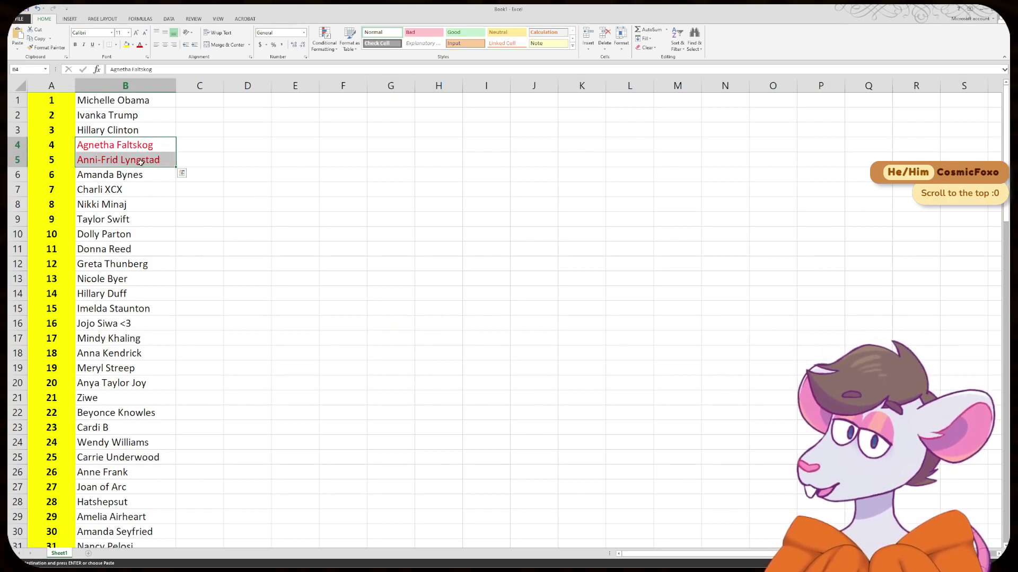
pyautogui.click(200, 175)
# - Review the names one by one from Michelle Obama in cell B1 to Dolly Parton in cell B10
pyautogui.click(144, 101)
pyautogui.click(139, 116)
pyautogui.click(140, 130)
pyautogui.click(140, 149)
pyautogui.moveTo(145, 160); pyautogui.dragTo(159, 162)
pyautogui.click(149, 176)
pyautogui.click(142, 189)
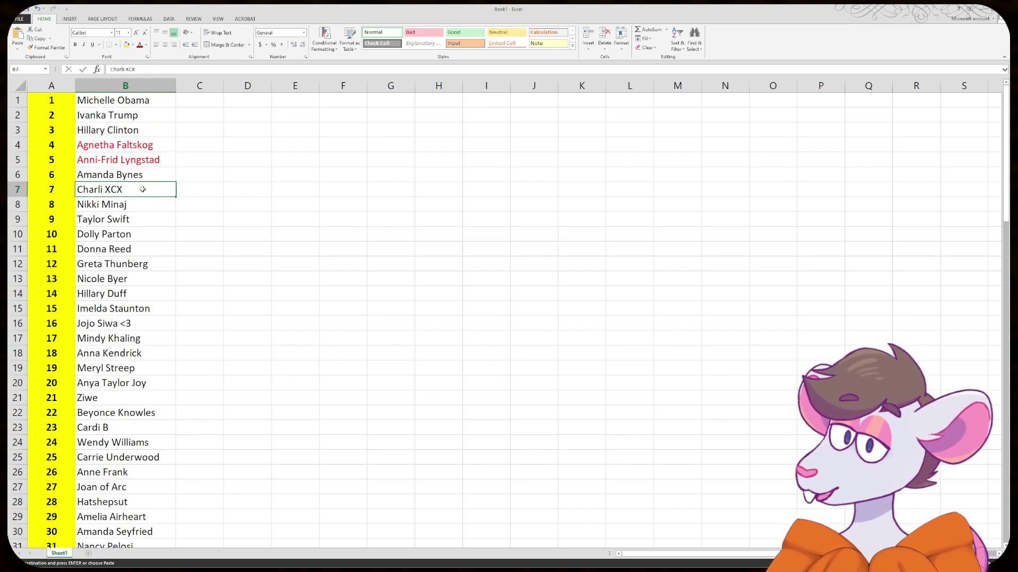
pyautogui.click(147, 206)
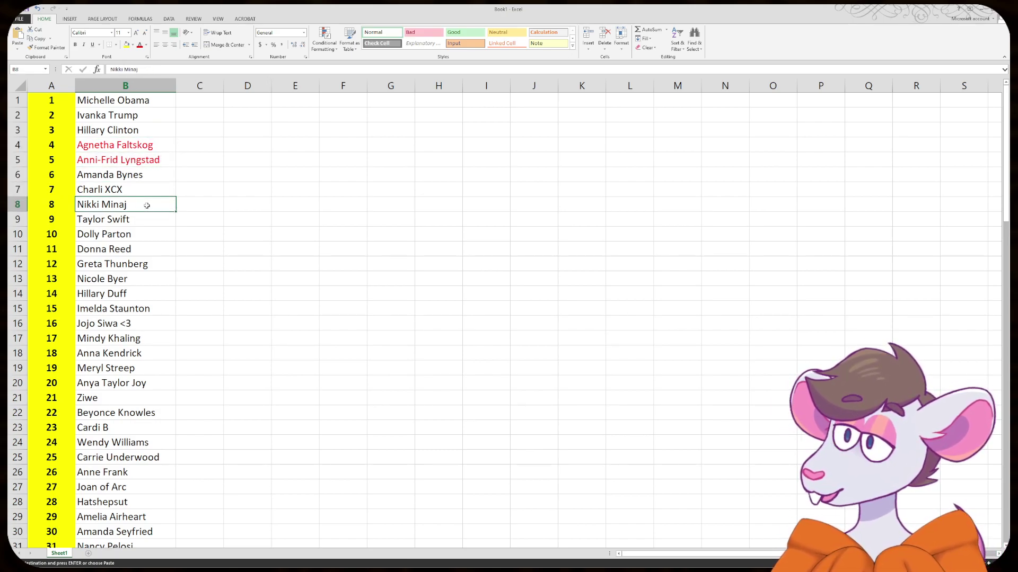
pyautogui.click(153, 219)
pyautogui.click(151, 233)
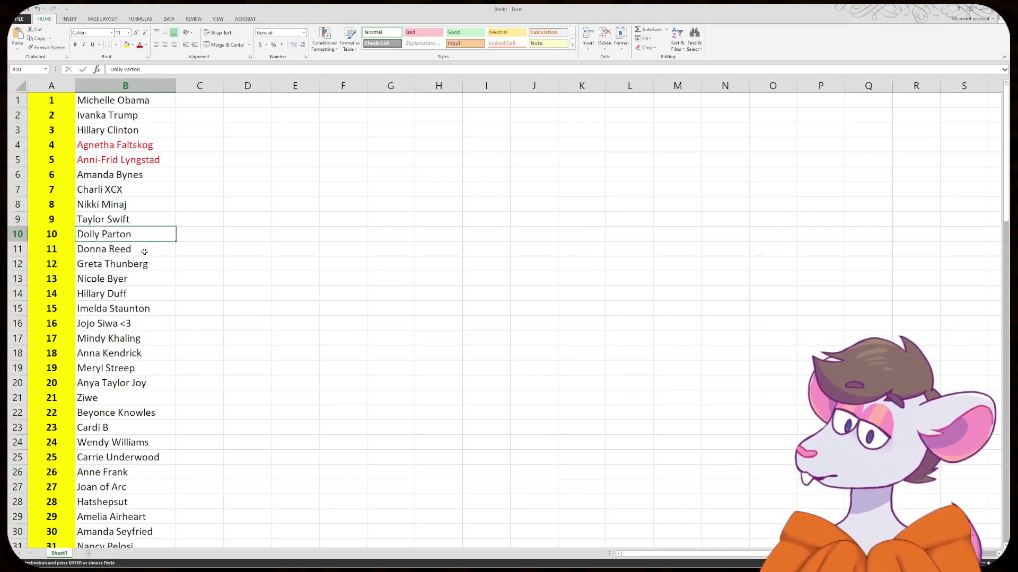
# - Copy Donna Reed's name from cell B11 and search the web for it in a new Firefox tab
pyautogui.click(145, 252)
pyautogui.hotkey('alt', 'Tab')
pyautogui.hotkey('ctrl', 't')
pyautogui.write('Donna Reed')
pyautogui.press('Return')
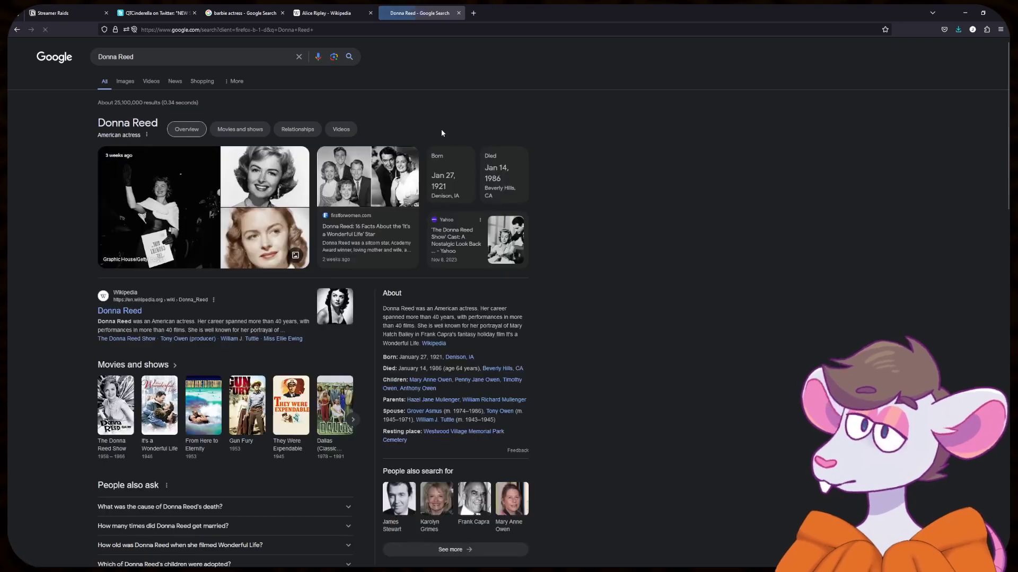
pyautogui.scroll(-1, 555, 216)
pyautogui.scroll(1, 556, 215)
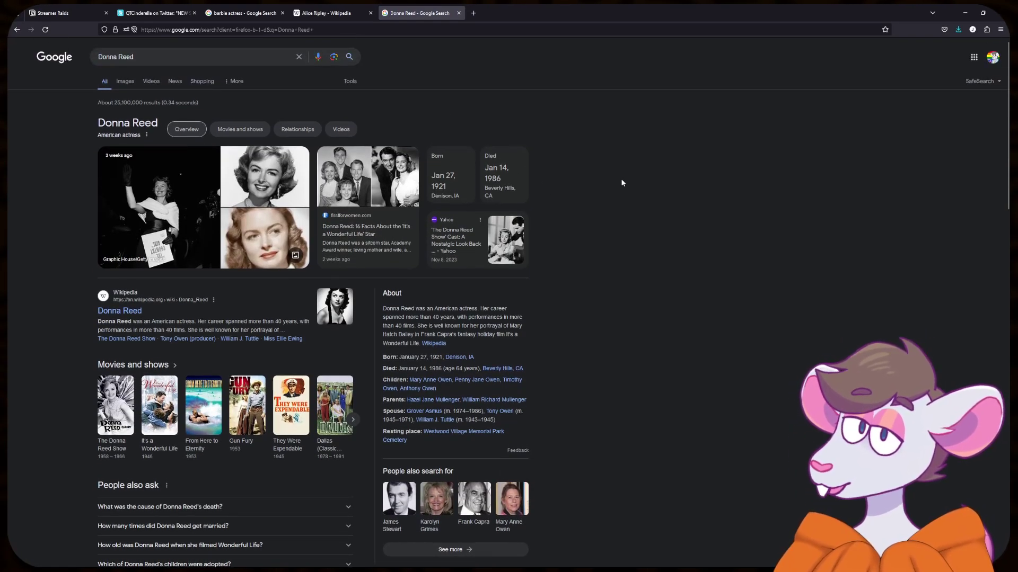
# - Copy Nicole Byer's name from cell B13 in Excel and search the web for it in Firefox
pyautogui.hotkey('alt', 'Tab')
pyautogui.click(241, 297)
pyautogui.click(162, 269)
pyautogui.click(165, 275)
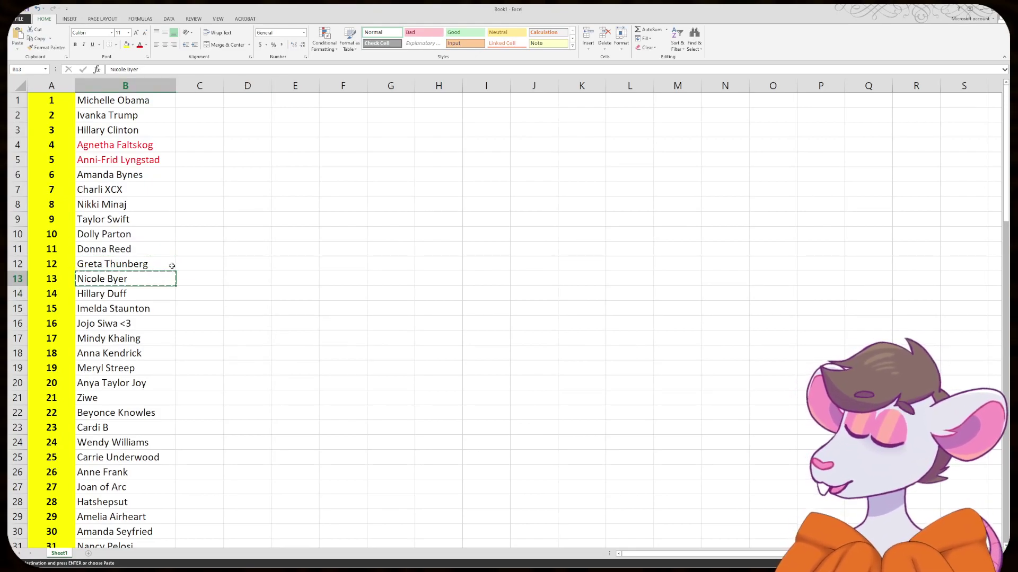
pyautogui.hotkey('alt', 'Tab')
pyautogui.click(310, 30)
pyautogui.write('Nicole Byer')
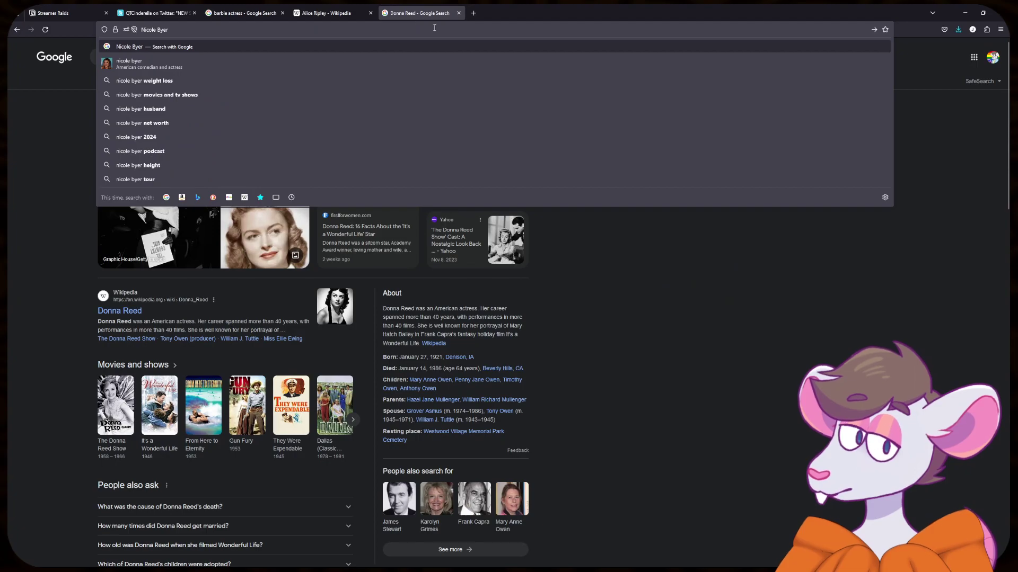
pyautogui.press('Return')
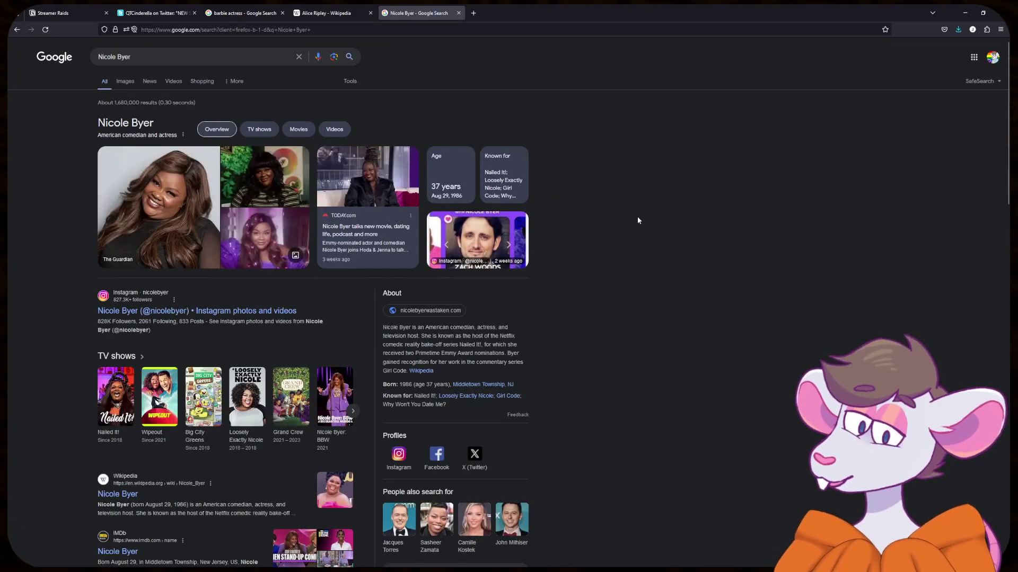
# - Return to the Excel list and review the names from row 14 on, including Jojo Siwa and Anya Taylor Joy
pyautogui.hotkey('alt', 'Tab')
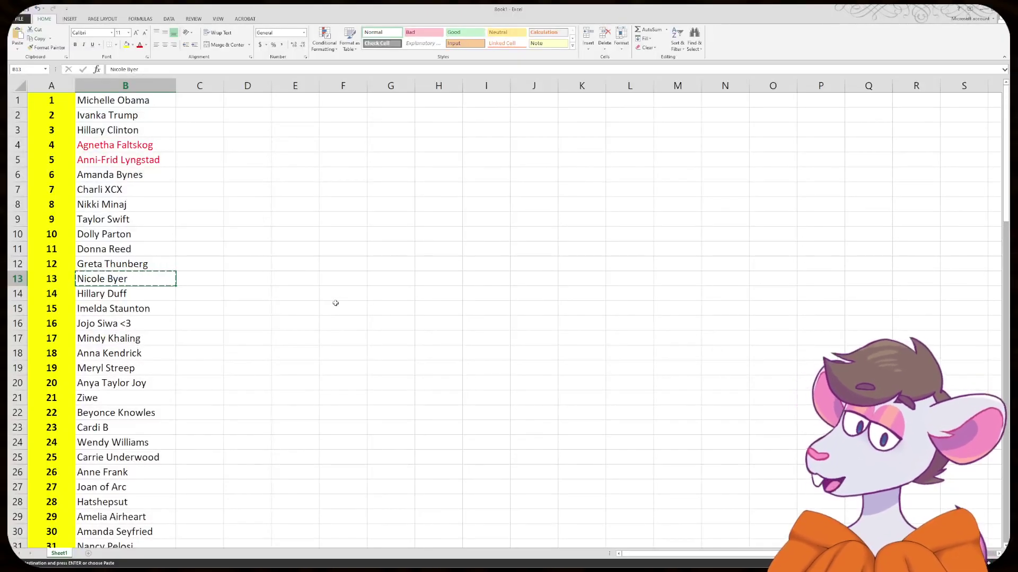
pyautogui.click(336, 303)
pyautogui.scroll(-2, 336, 303)
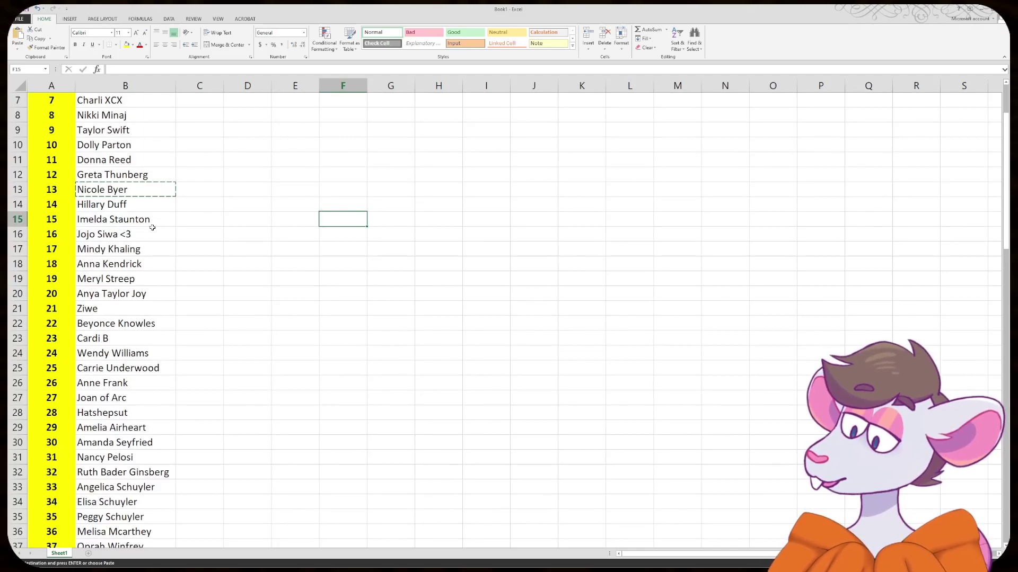
pyautogui.click(152, 229)
pyautogui.scroll(-1, 193, 240)
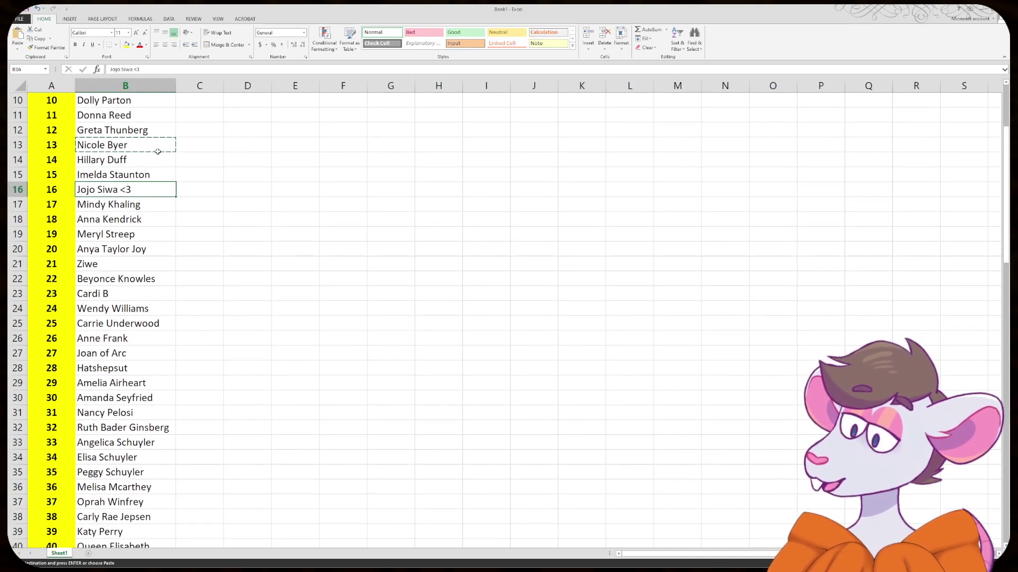
pyautogui.scroll(-1, 180, 175)
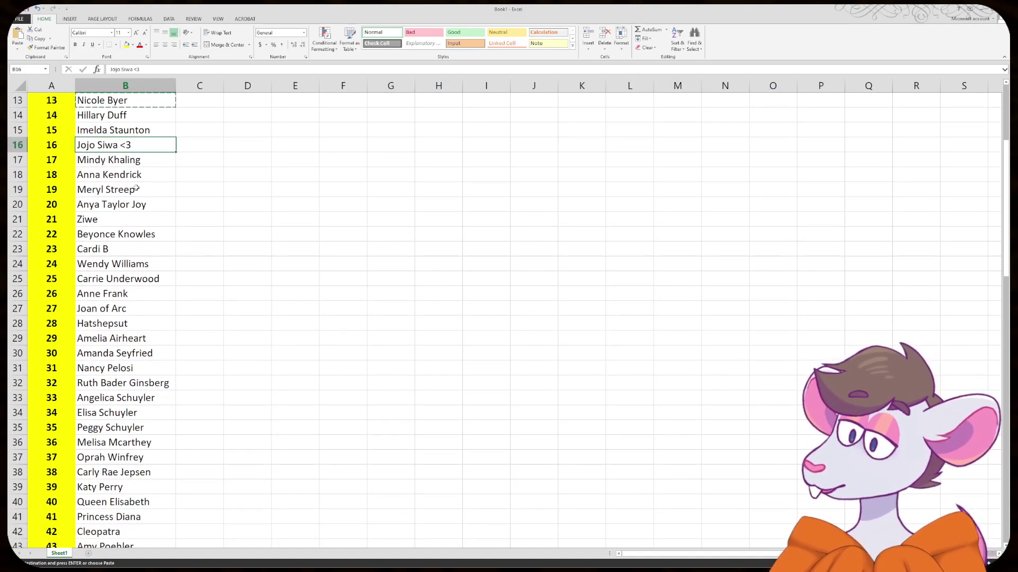
pyautogui.click(133, 204)
pyautogui.scroll(-1, 143, 221)
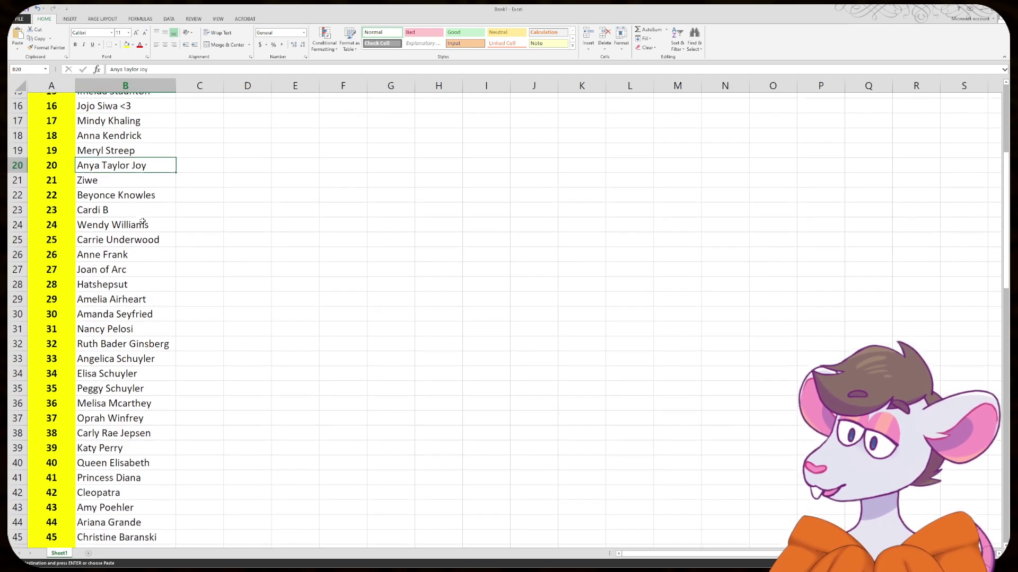
# - Review the names in rows 21 to 35, picking out Anne Frank, Joan of Arc, Hatshepsut and the three Schuyler sisters in B33:B35
pyautogui.scroll(-1, 150, 194)
pyautogui.scroll(-1, 152, 191)
pyautogui.click(143, 162)
pyautogui.click(142, 175)
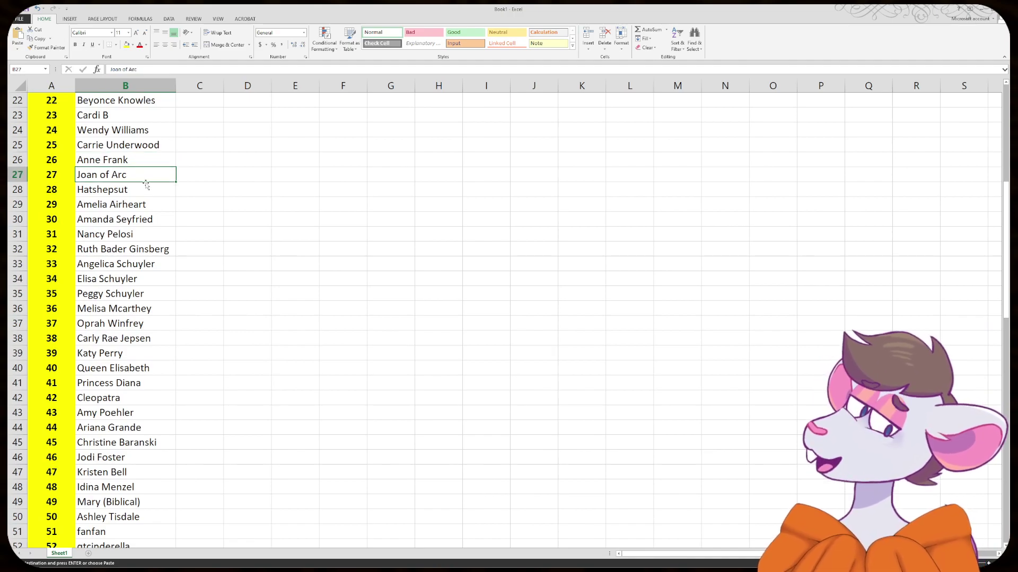
pyautogui.click(148, 188)
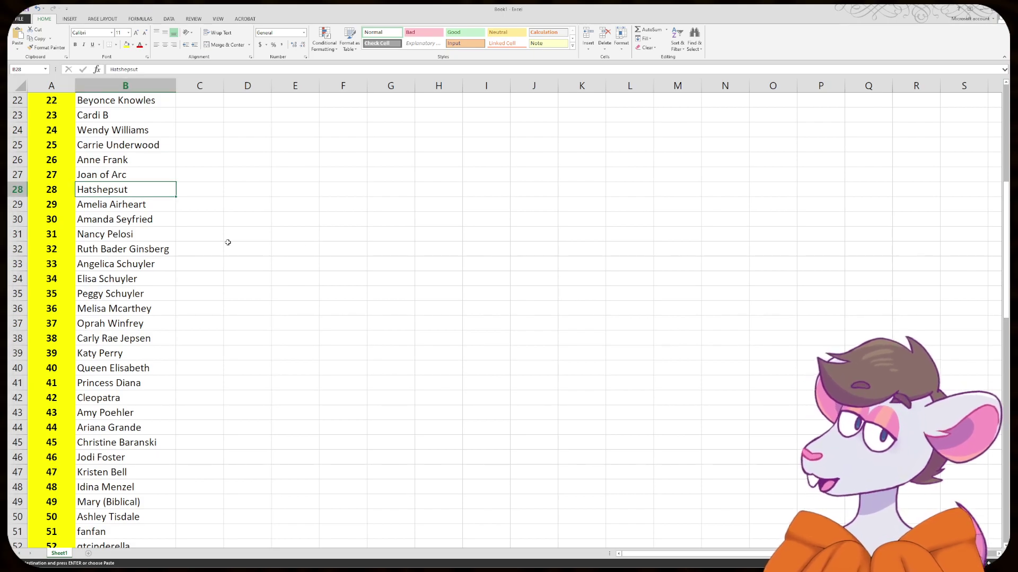
pyautogui.scroll(-1, 228, 236)
pyautogui.moveTo(163, 221); pyautogui.dragTo(175, 245)
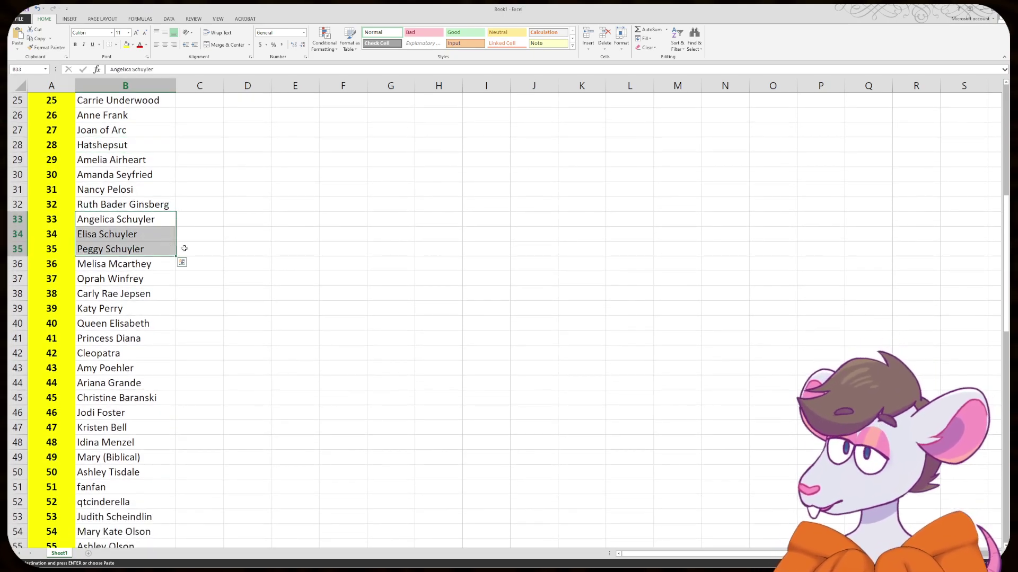
# - Copy Christine Baranski's name from cell B45 and search the web for it in Firefox
pyautogui.click(228, 248)
pyautogui.scroll(-1, 228, 248)
pyautogui.scroll(-3, 228, 248)
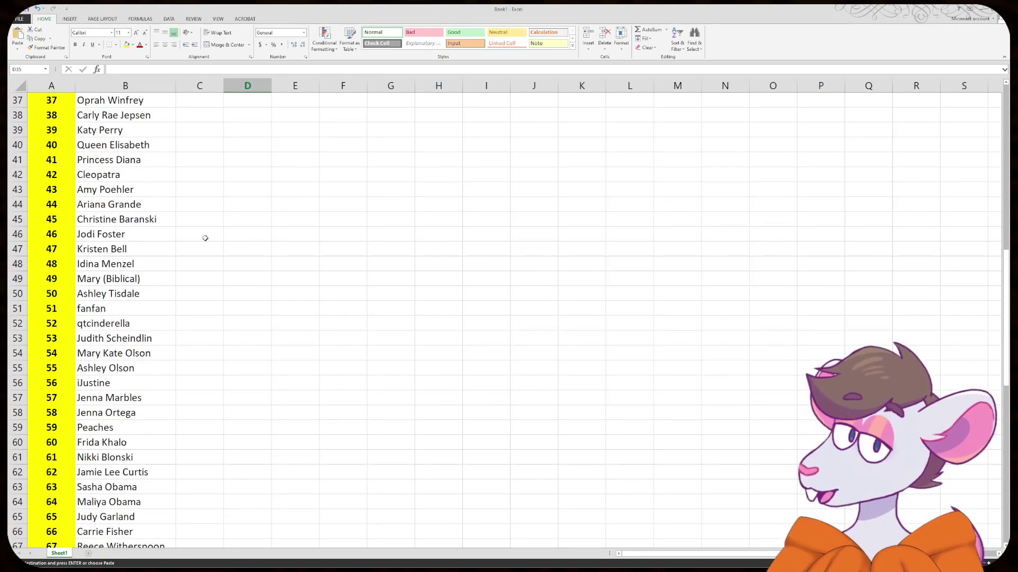
pyautogui.click(166, 219)
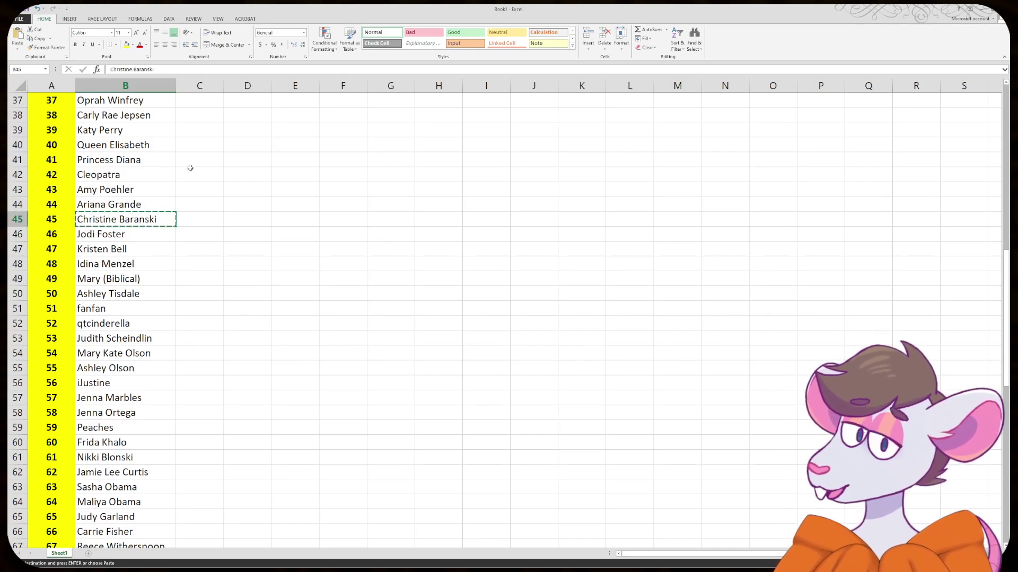
pyautogui.hotkey('alt', 'Tab')
pyautogui.click(411, 30)
pyautogui.write('Christine Baranski')
pyautogui.press('Return')
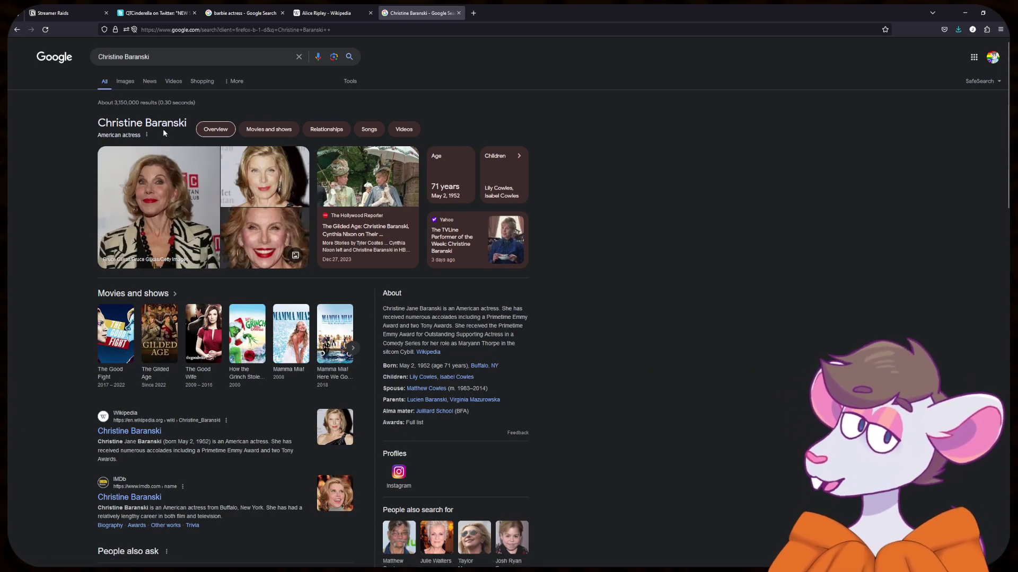
# - Return to the Excel list and review rows 46 to 55, picking out Mary (Biblical), Ashley Tisdale, fanfan and qtcinderella
pyautogui.hotkey('alt', 'Tab')
pyautogui.click(294, 266)
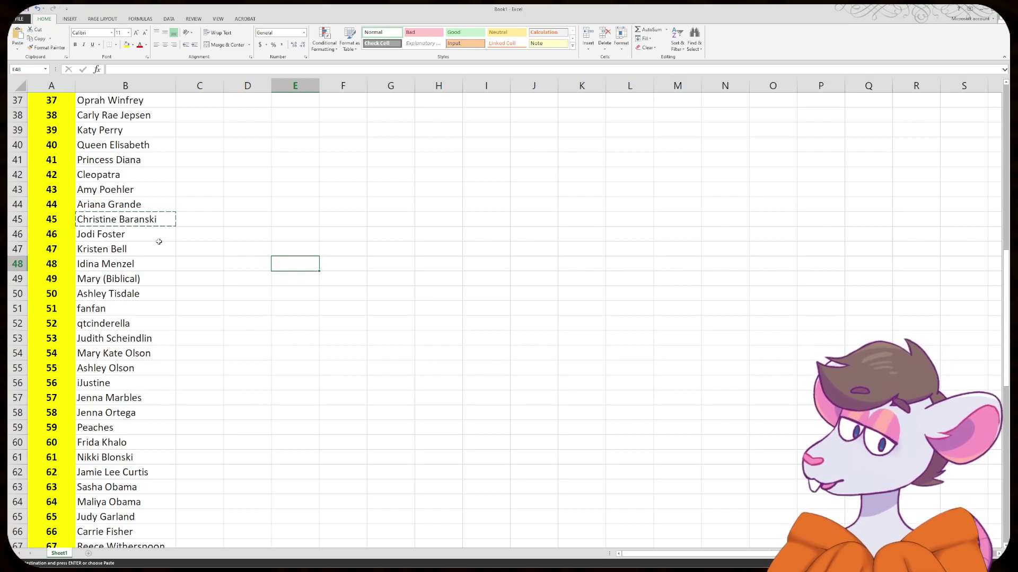
pyautogui.click(130, 280)
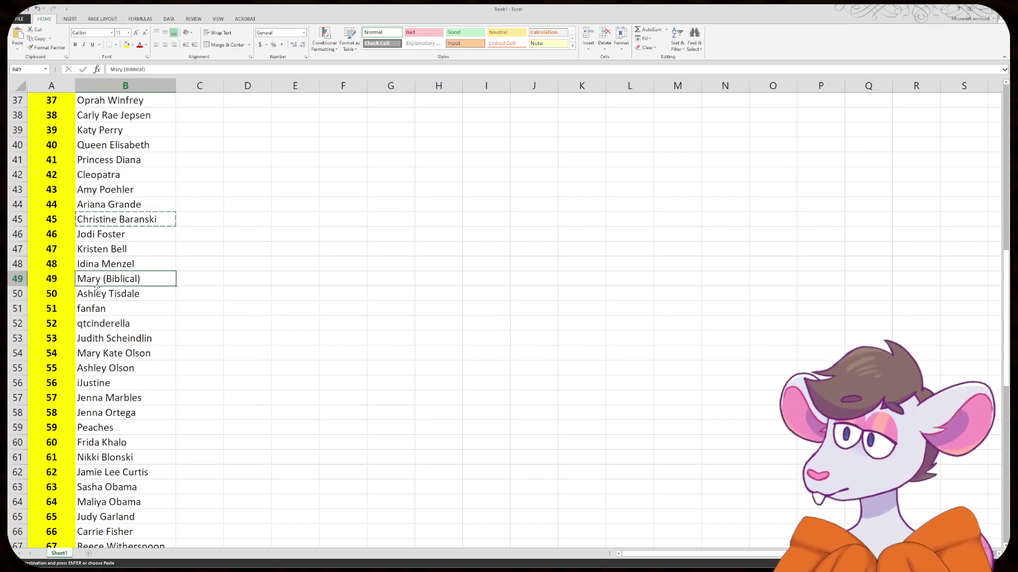
pyautogui.scroll(-2, 275, 298)
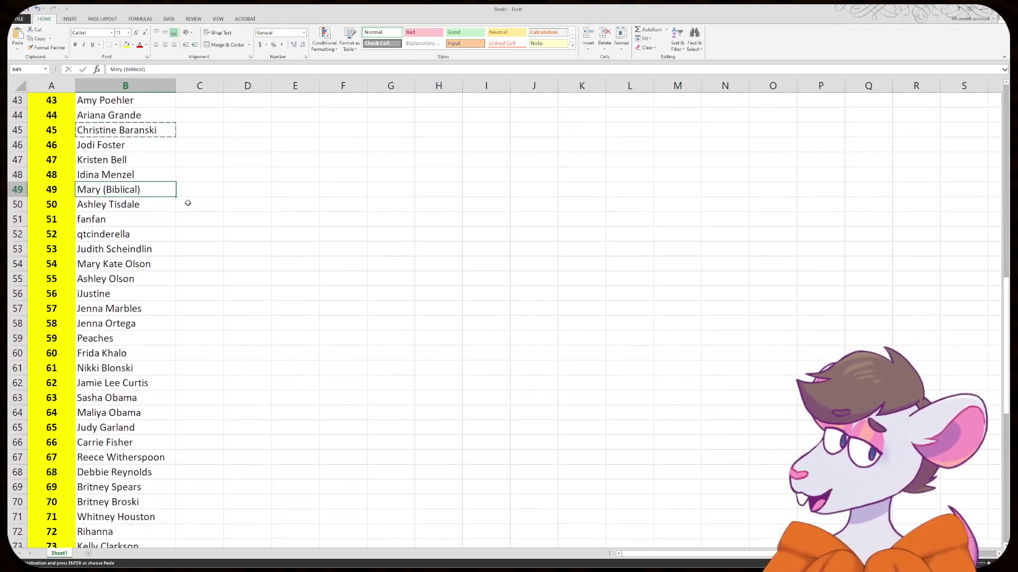
pyautogui.click(151, 208)
pyautogui.moveTo(154, 219); pyautogui.dragTo(158, 233)
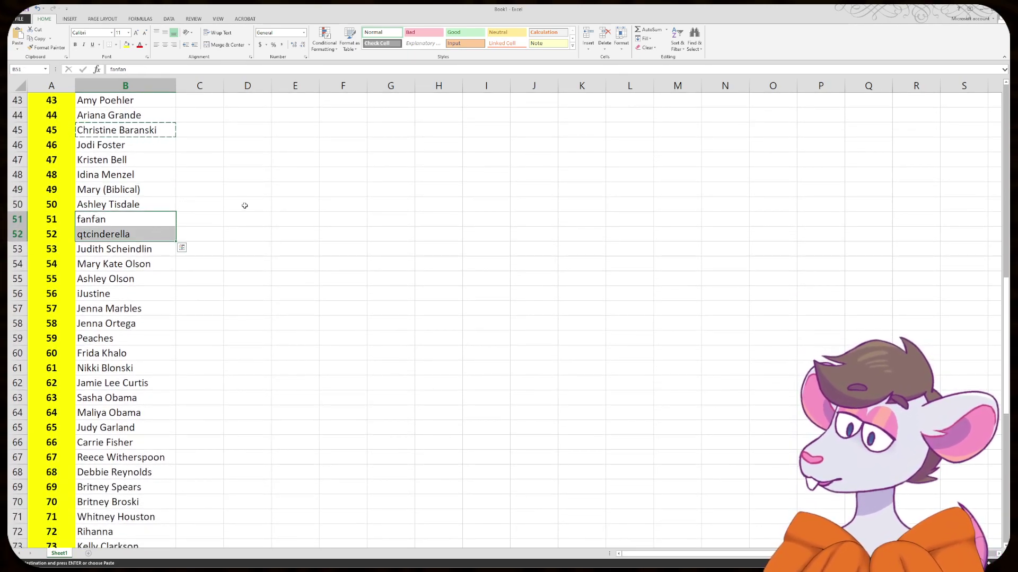
pyautogui.click(236, 213)
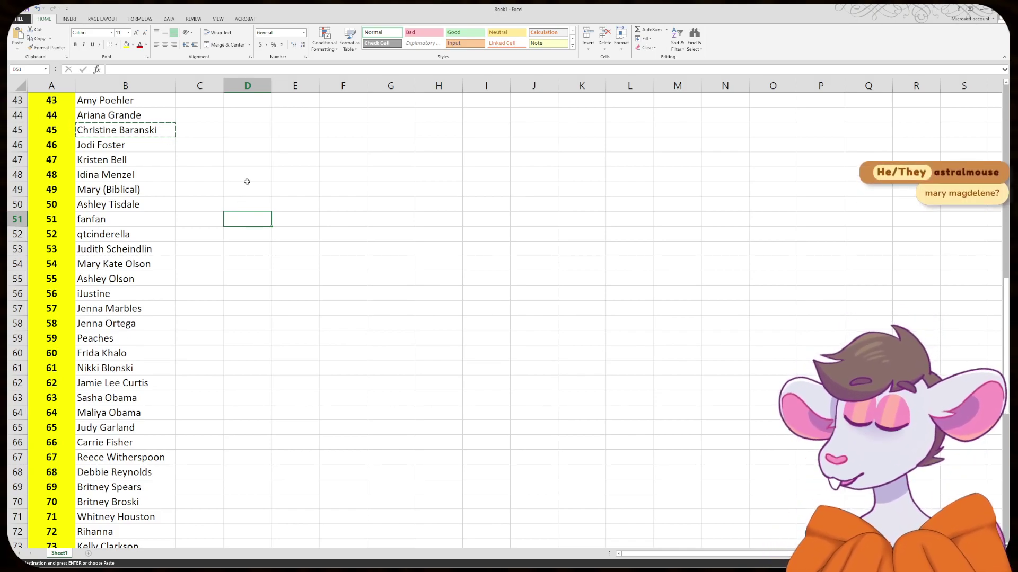
pyautogui.click(209, 281)
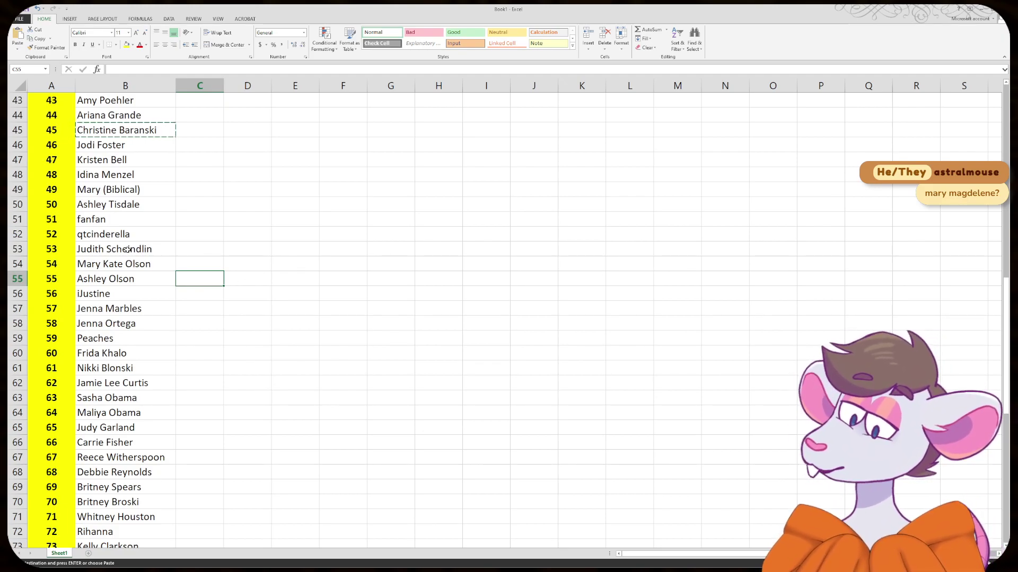
pyautogui.click(132, 209)
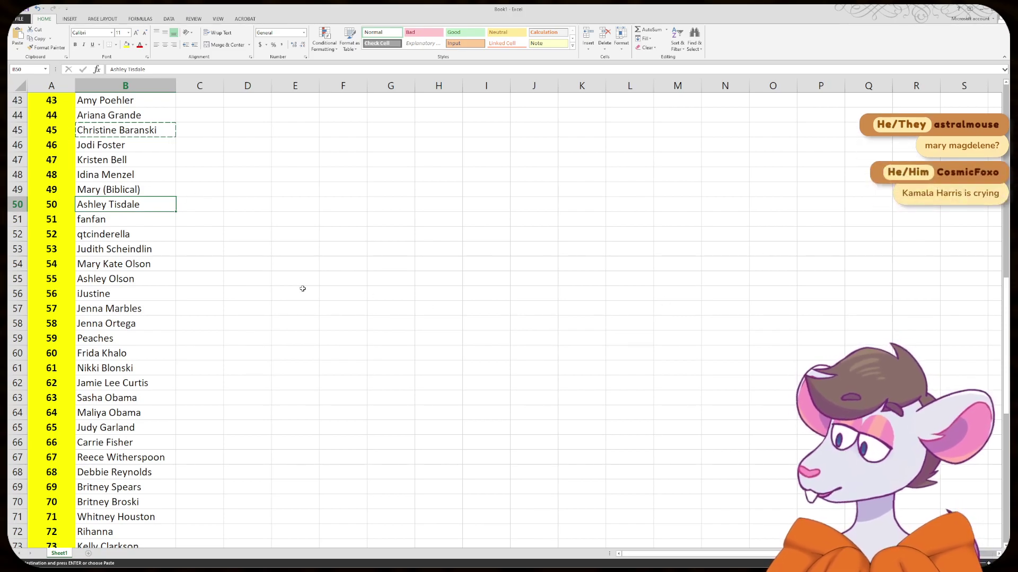
pyautogui.scroll(-1, 234, 262)
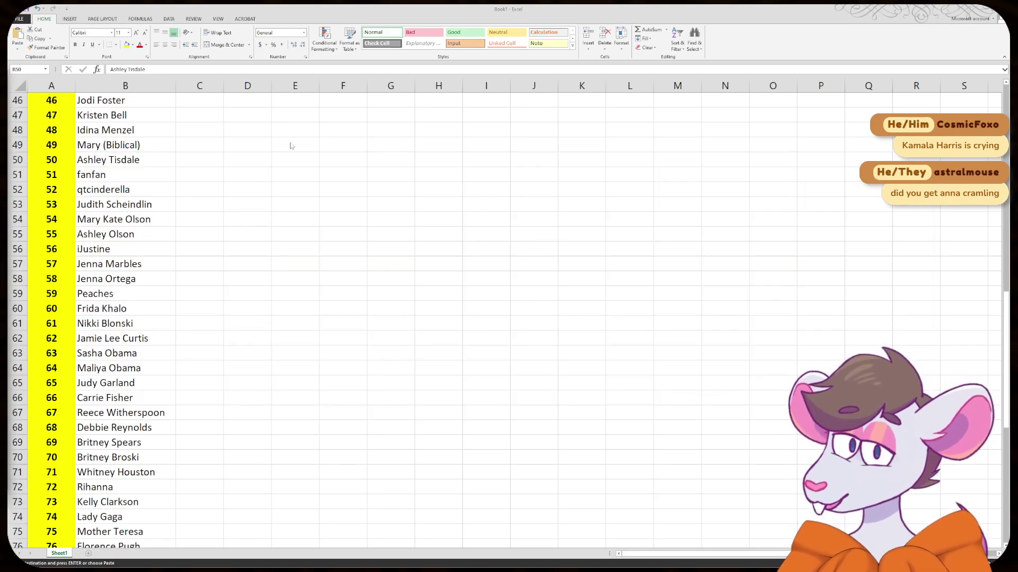
pyautogui.hotkey('alt', 'Tab')
pyautogui.hotkey('alt', 'Tab')
pyautogui.hotkey('alt', 'Tab')
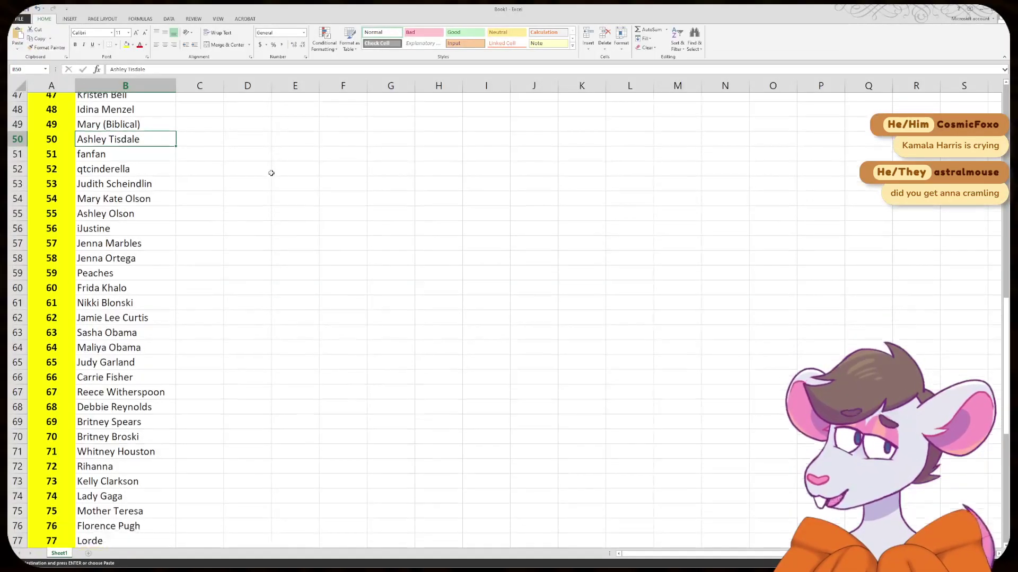
pyautogui.hotkey('alt', 'Tab')
pyautogui.press('Tab')
pyautogui.click(208, 237)
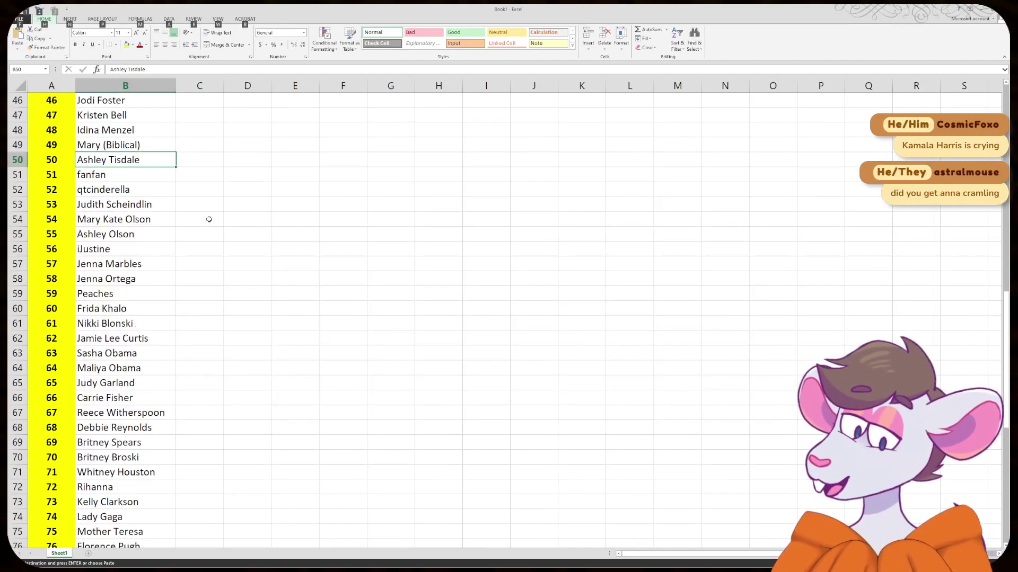
# - Pick out iJustine, Jenna Marbles and Jenna Ortega in B56:B58 and search the web in Firefox for Jenna Ortega's name copied from B58
pyautogui.click(210, 212)
pyautogui.moveTo(158, 245); pyautogui.dragTo(177, 284)
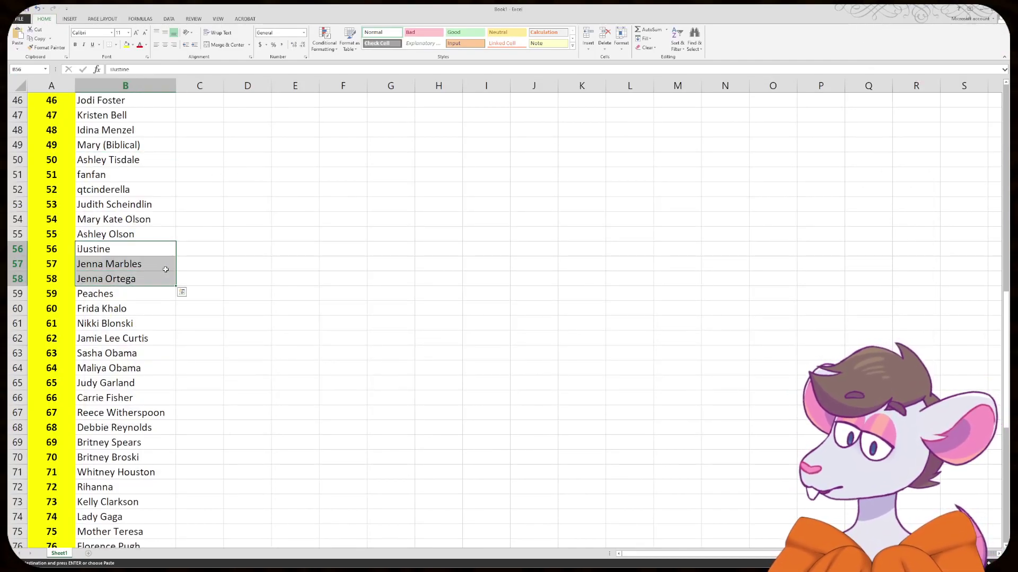
pyautogui.click(205, 268)
pyautogui.click(164, 275)
pyautogui.hotkey('ctrl', 'c')
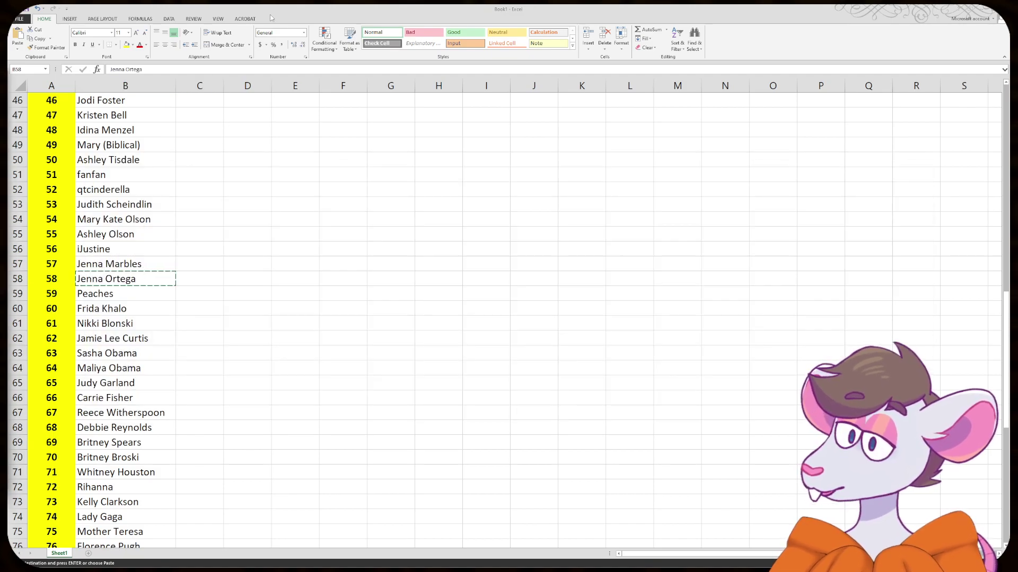
pyautogui.hotkey('alt', 'Tab')
pyautogui.click(283, 33)
pyautogui.hotkey('ctrl', 'v')
pyautogui.press('Return')
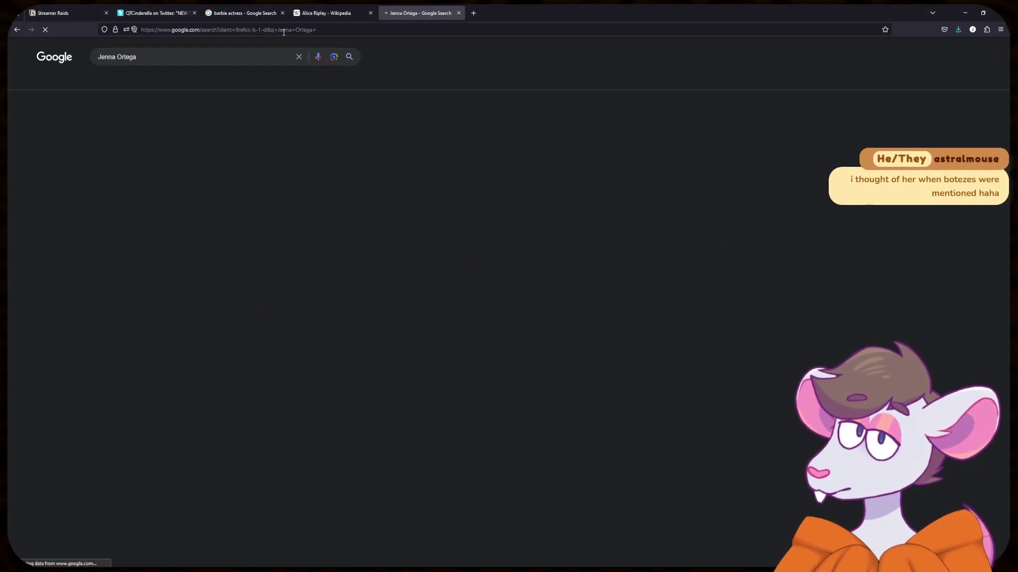
pyautogui.scroll(-2, 566, 244)
pyautogui.scroll(1, 567, 244)
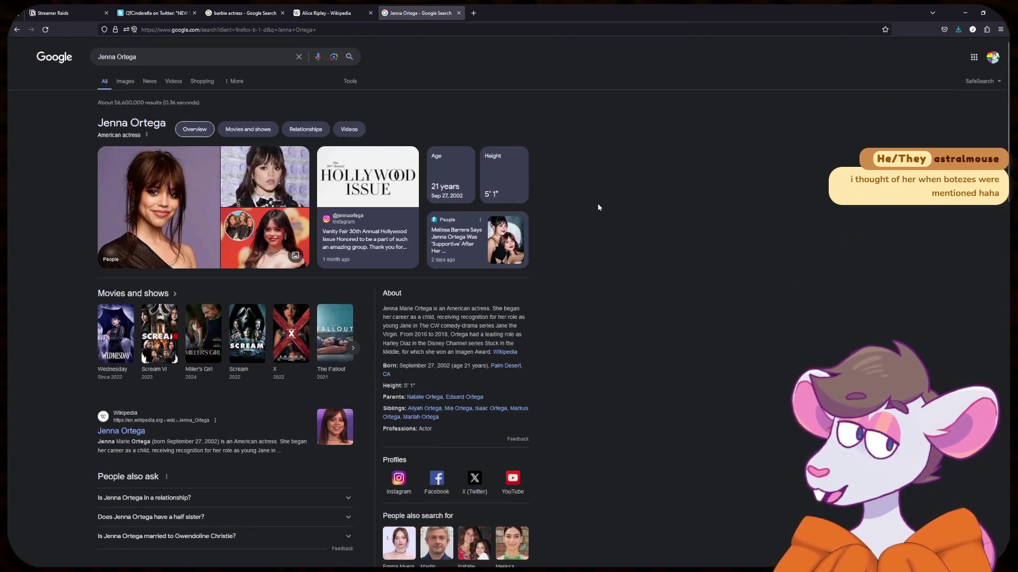
# - Return to the Excel list and bring the names from row 58 on into view
pyautogui.hotkey('alt', 'Tab')
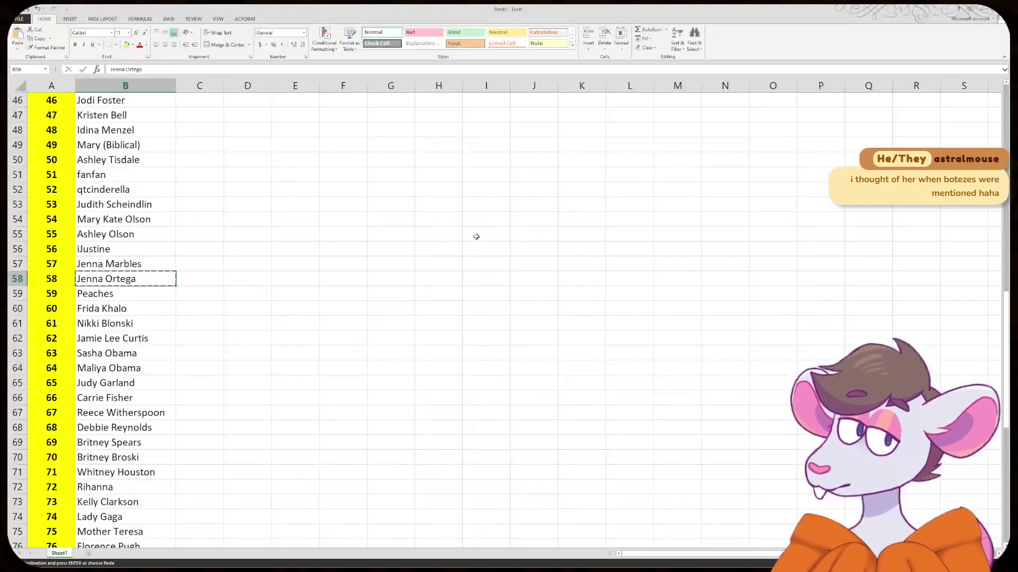
pyautogui.click(225, 307)
pyautogui.scroll(-1, 299, 265)
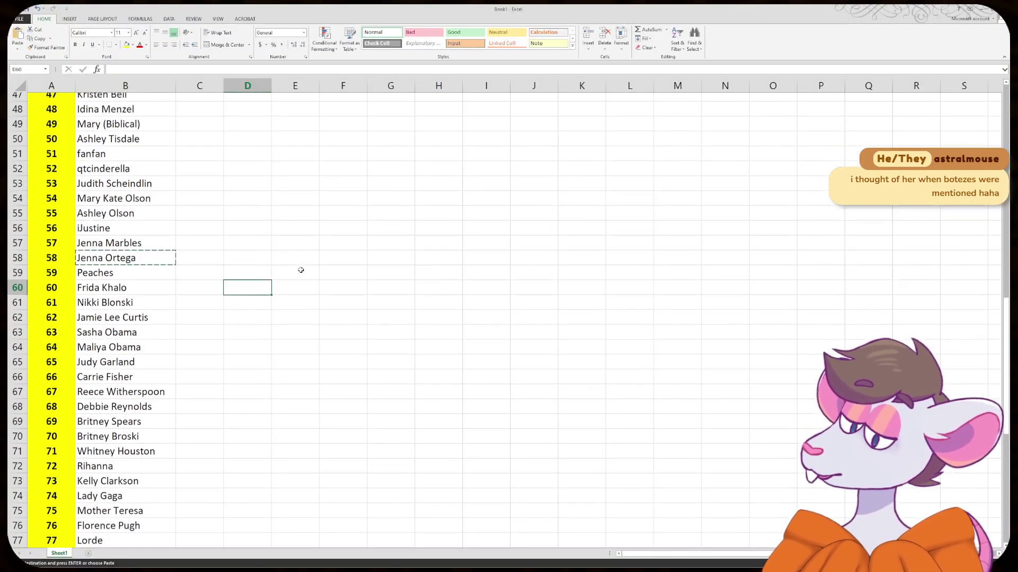
pyautogui.click(283, 248)
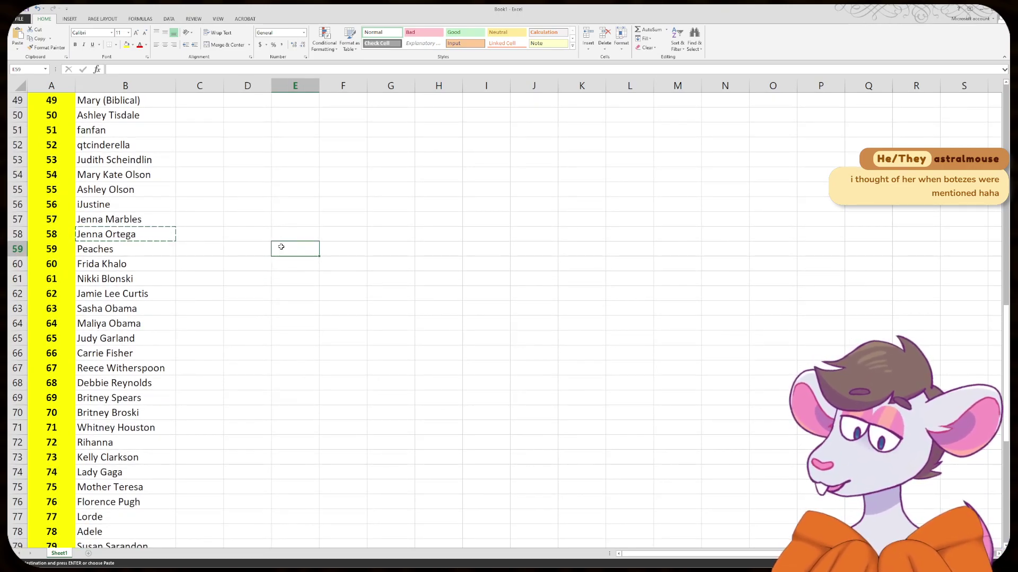
pyautogui.click(305, 233)
pyautogui.click(274, 177)
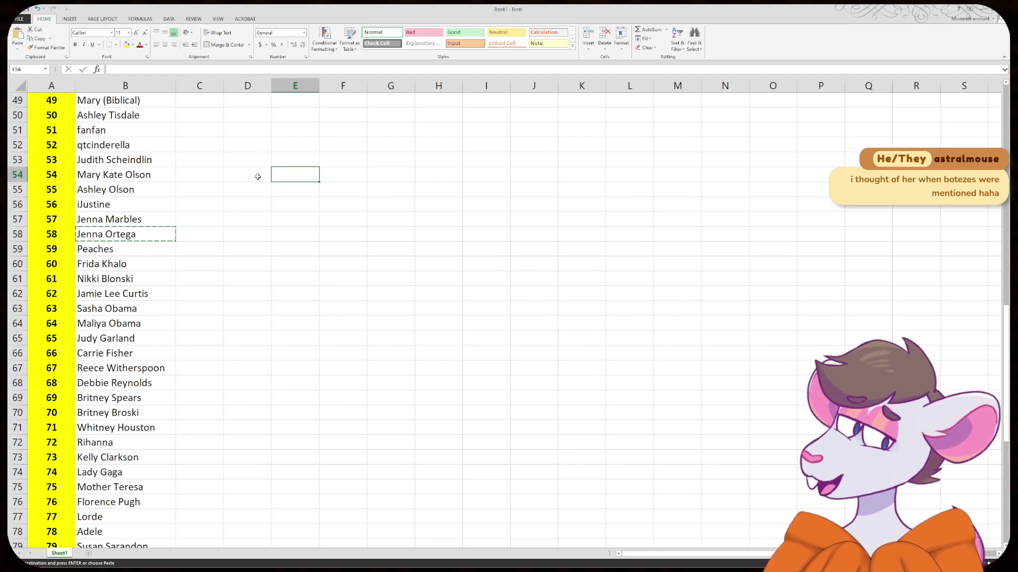
pyautogui.click(261, 186)
pyautogui.click(291, 175)
pyautogui.click(261, 188)
pyautogui.click(286, 173)
pyautogui.click(321, 190)
pyautogui.click(368, 170)
pyautogui.click(323, 162)
pyautogui.click(313, 174)
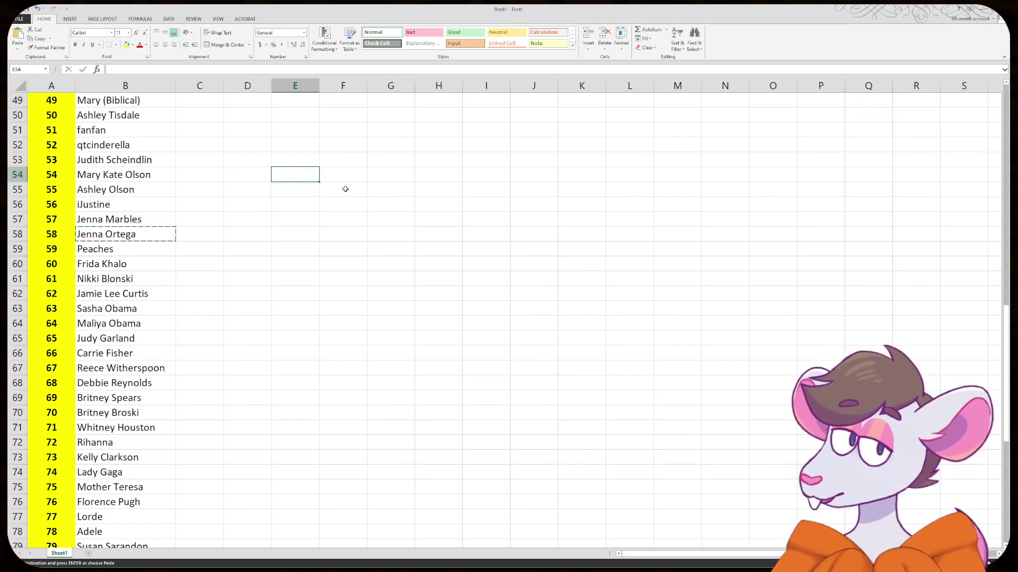
pyautogui.click(345, 189)
pyautogui.click(303, 203)
pyautogui.click(259, 222)
pyautogui.click(212, 234)
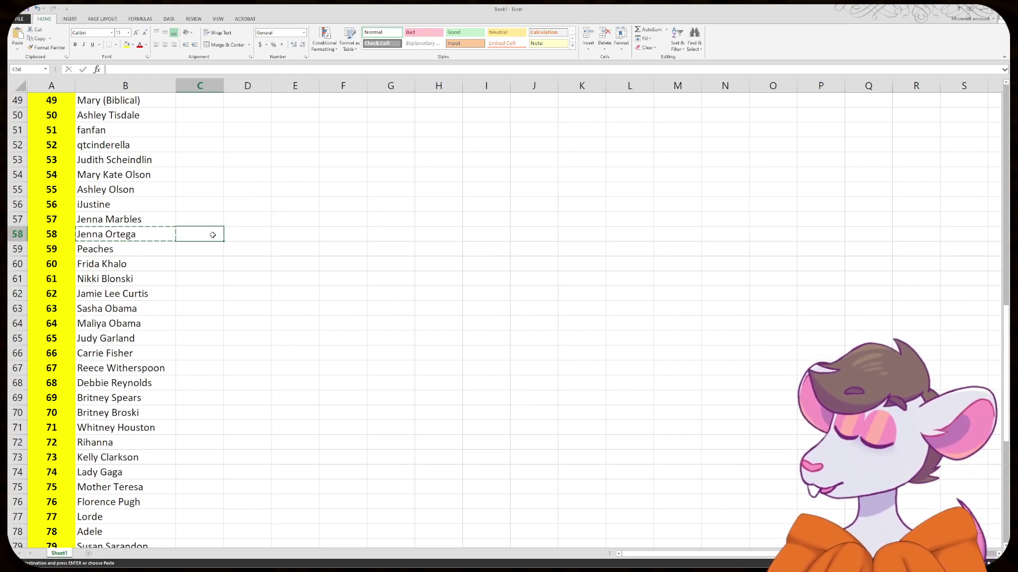
# - Copy Peaches from cell B59 and search the web in Firefox for "Peaches singer"
pyautogui.scroll(-1, 213, 235)
pyautogui.click(147, 203)
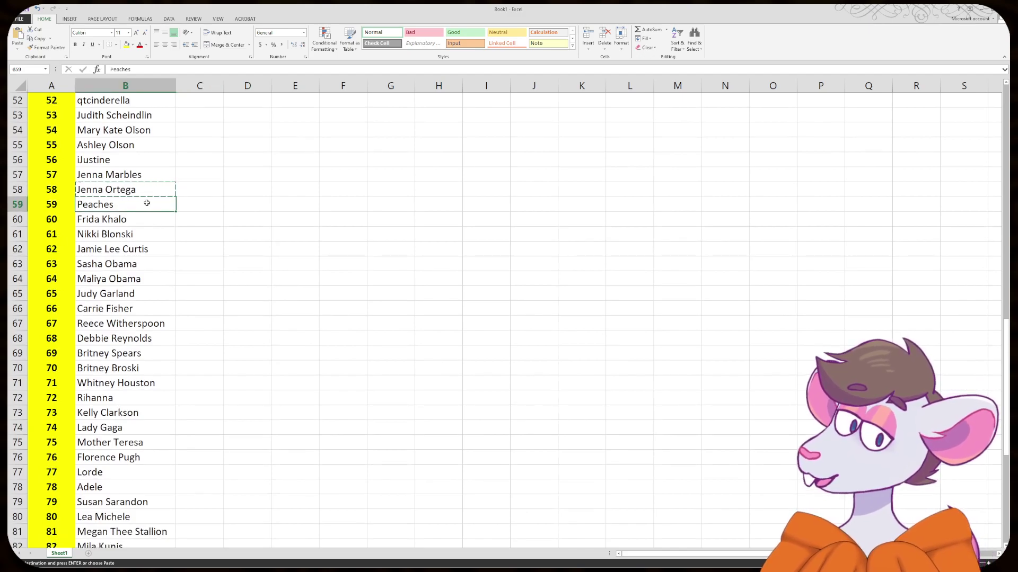
pyautogui.hotkey('alt', 'Tab')
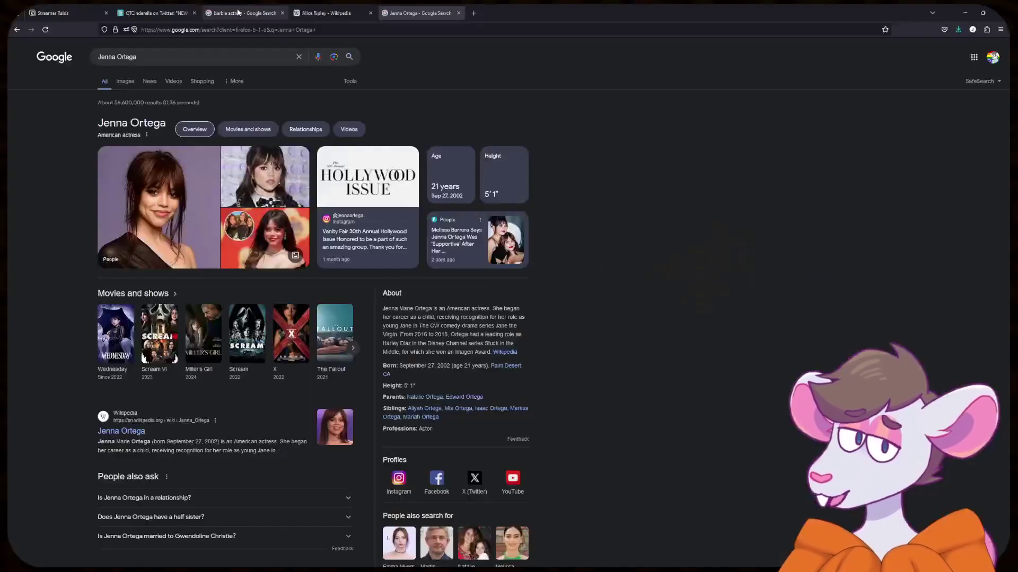
pyautogui.click(330, 31)
pyautogui.hotkey('ctrl', 'v')
pyautogui.write('singer')
pyautogui.press('Return')
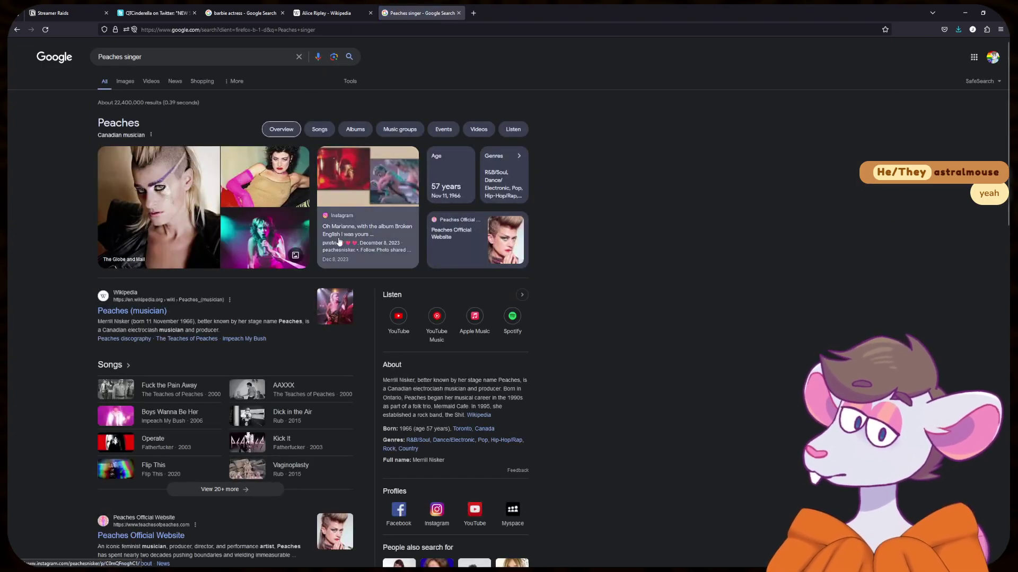
pyautogui.scroll(-1, 338, 241)
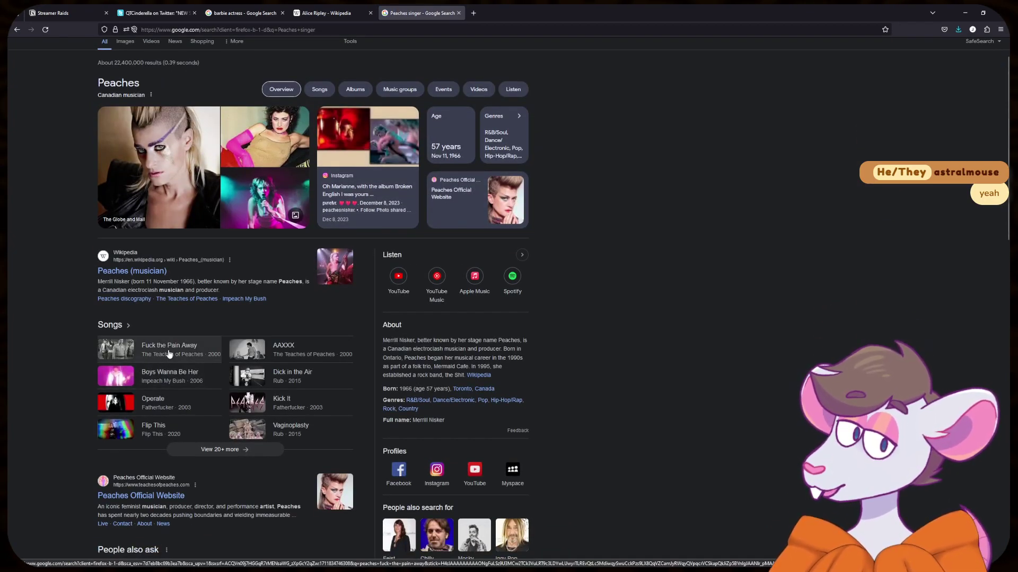
# - Return to the Excel list and review rows 60 to 73, picking out Judy Garland, Whitney Houston, Rihanna and Kelly Clarkson
pyautogui.hotkey('alt', 'Tab')
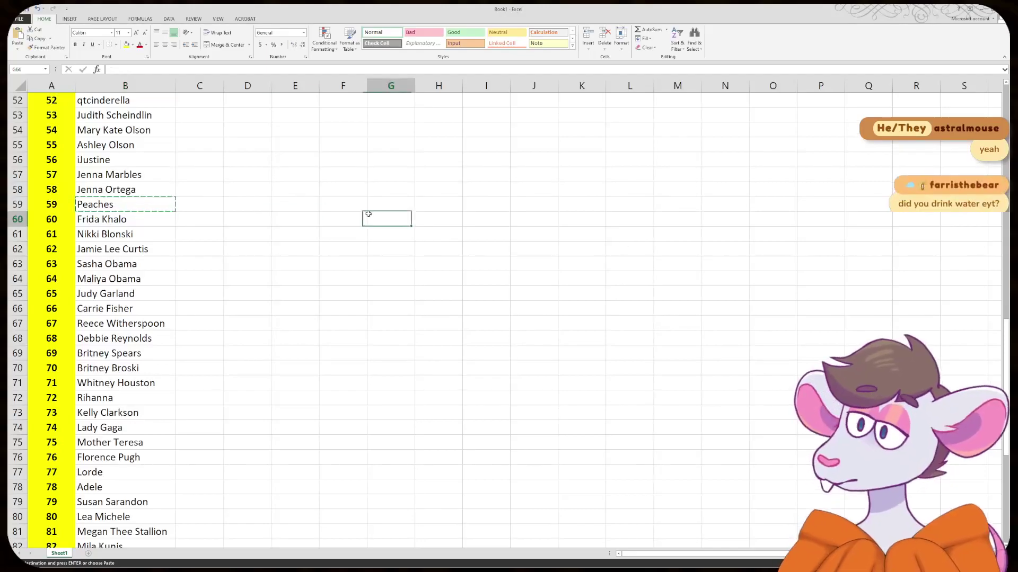
pyautogui.scroll(-3, 345, 221)
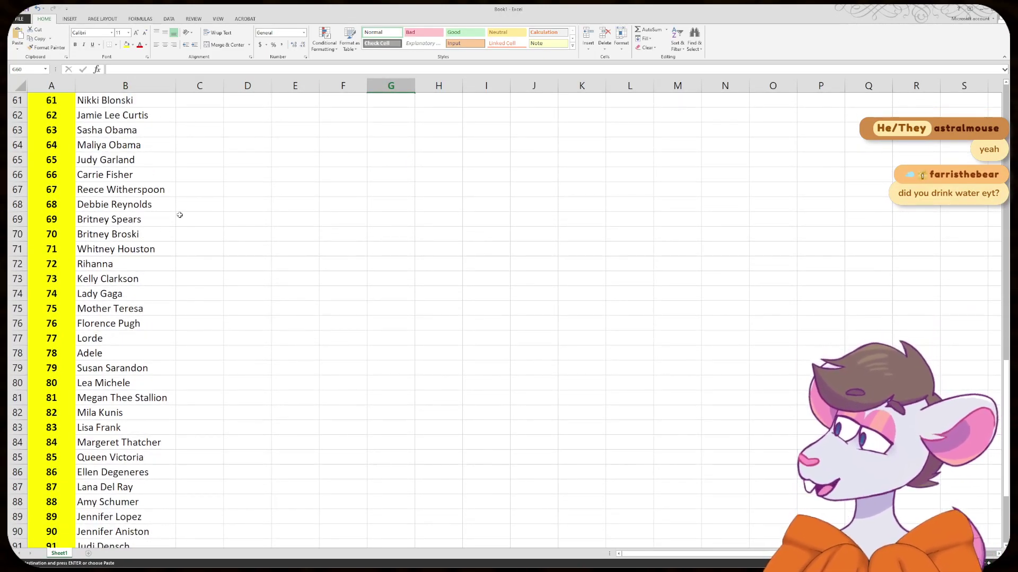
pyautogui.scroll(2, 180, 215)
pyautogui.click(157, 249)
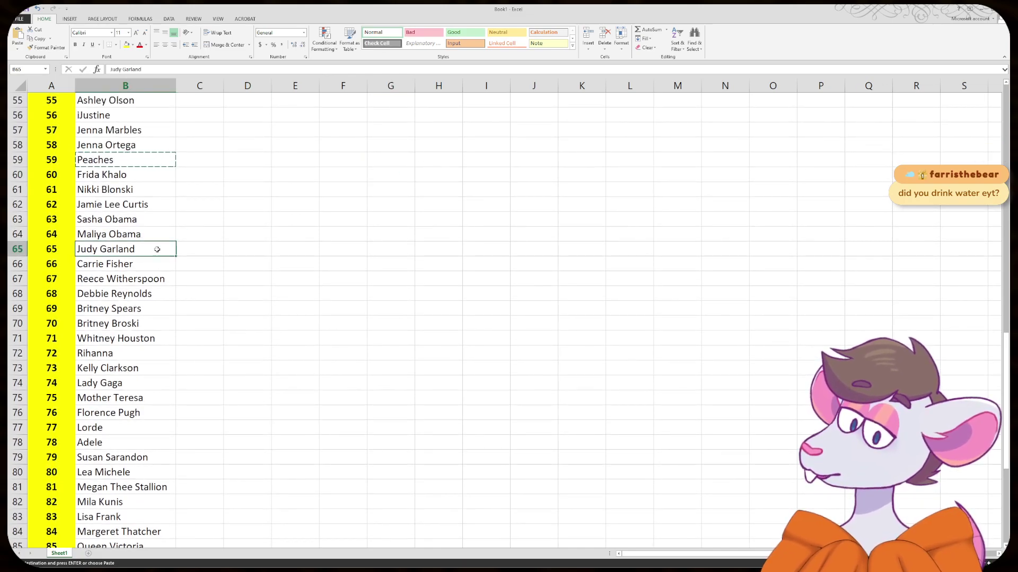
pyautogui.scroll(-3, 157, 249)
pyautogui.click(142, 203)
pyautogui.click(140, 217)
pyautogui.click(139, 235)
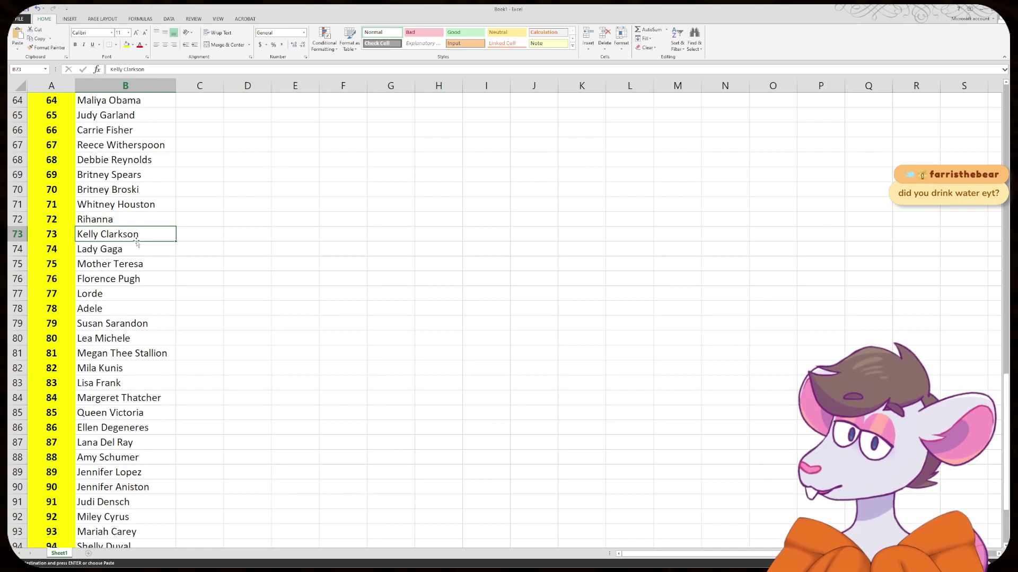
# - Review the names in rows 74 to 82 of the list, from Lady Gaga to Mila Kunis
pyautogui.scroll(-1, 154, 272)
pyautogui.moveTo(133, 249); pyautogui.dragTo(134, 261)
pyautogui.click(239, 263)
pyautogui.scroll(-1, 223, 265)
pyautogui.click(153, 279)
# - Search Firefox for Lisa Frank's name copied from cell B83 and preview the Lisa Frank Rainbow Print picture in the image results
pyautogui.scroll(-1, 154, 265)
pyautogui.click(153, 251)
pyautogui.hotkey('ctrl', 'c')
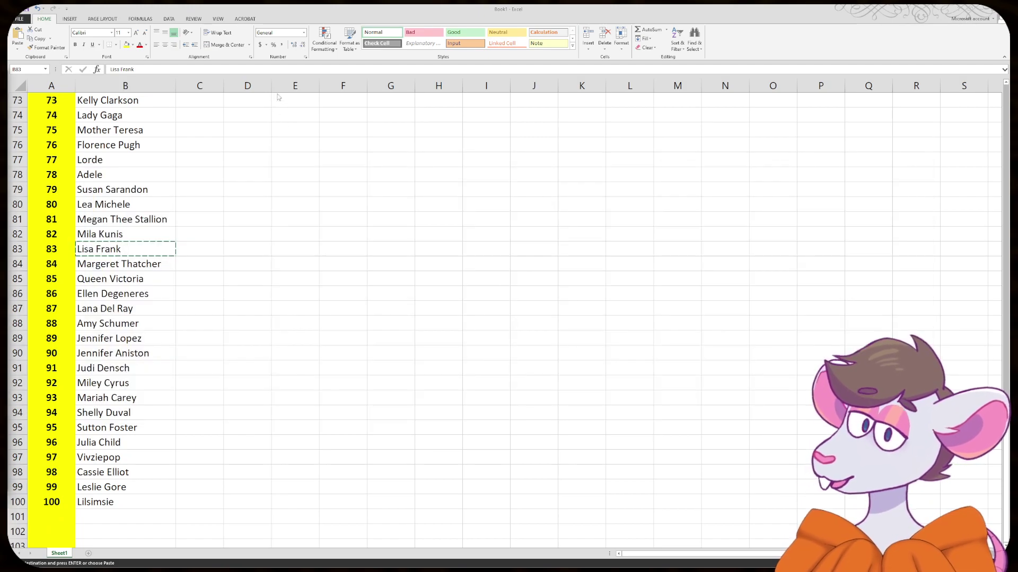
pyautogui.hotkey('alt', 'Tab')
pyautogui.click(264, 30)
pyautogui.hotkey('ctrl', 'v')
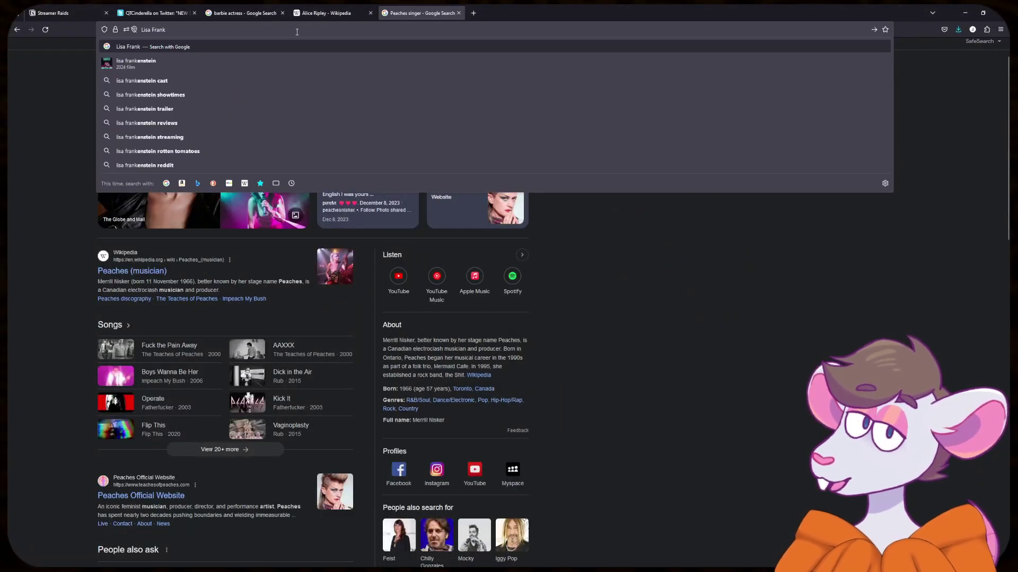
pyautogui.press('Return')
pyautogui.click(125, 81)
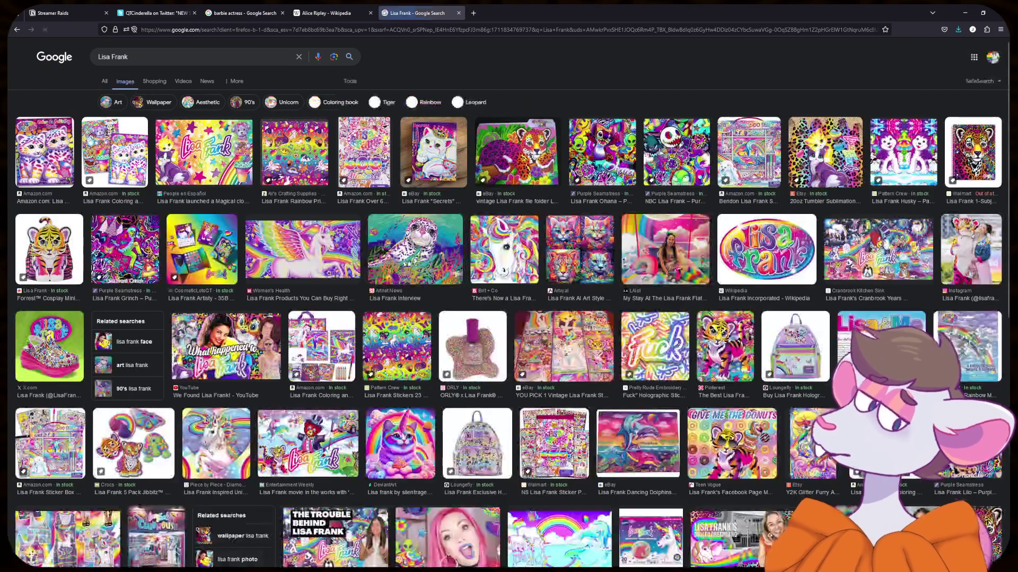
pyautogui.click(286, 154)
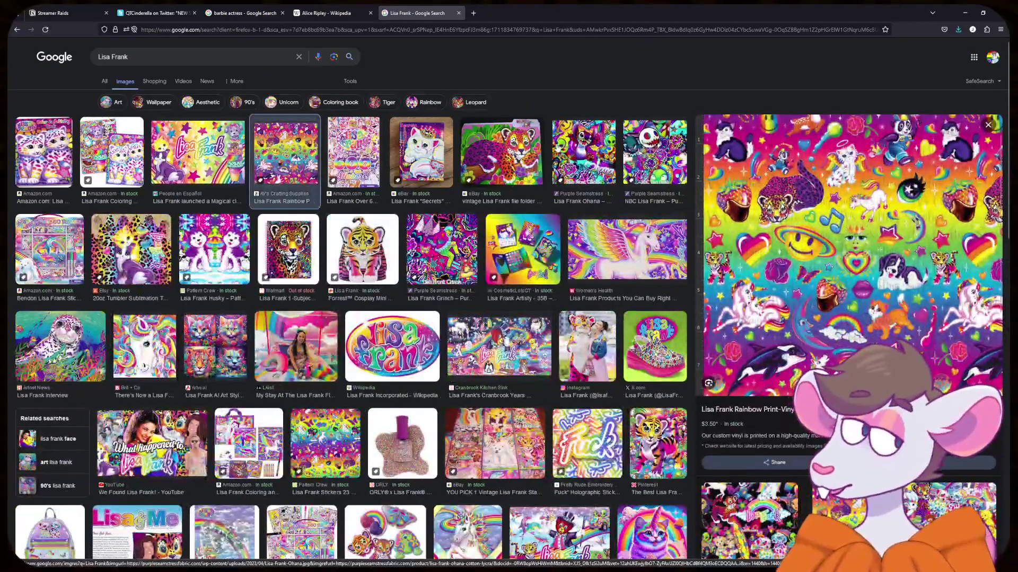
# - Preview several Lisa Frank image results, including Lisa Frank Ohana, the vintage file folder, NBC Lisa Frank and the Women's Health unicorn
pyautogui.click(583, 154)
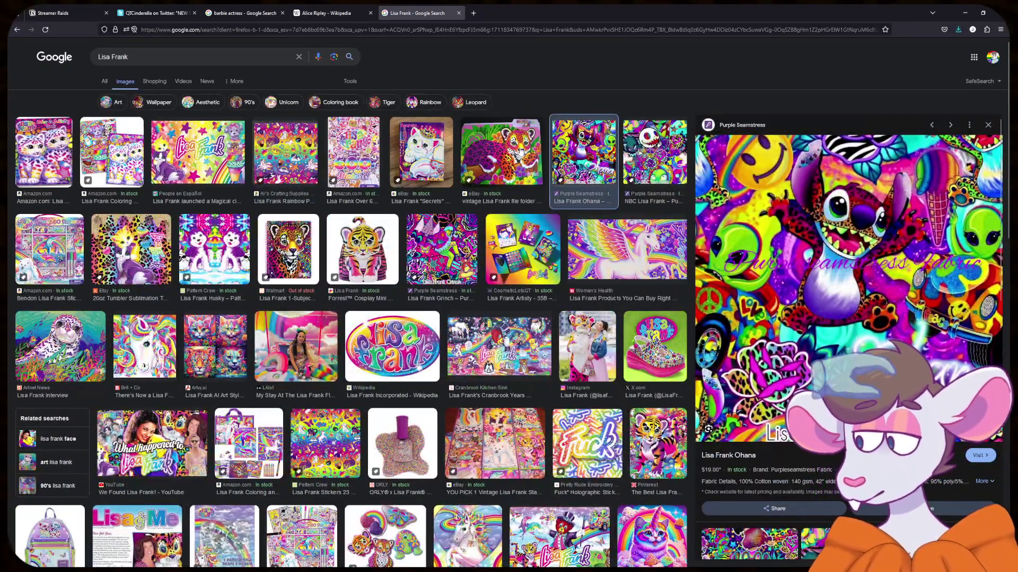
pyautogui.click(506, 147)
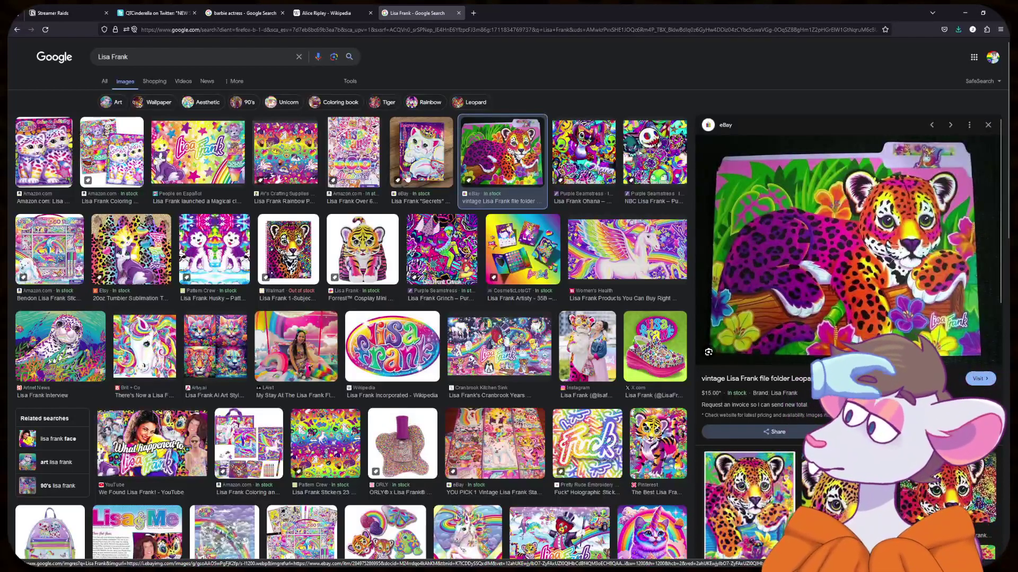
pyautogui.click(286, 154)
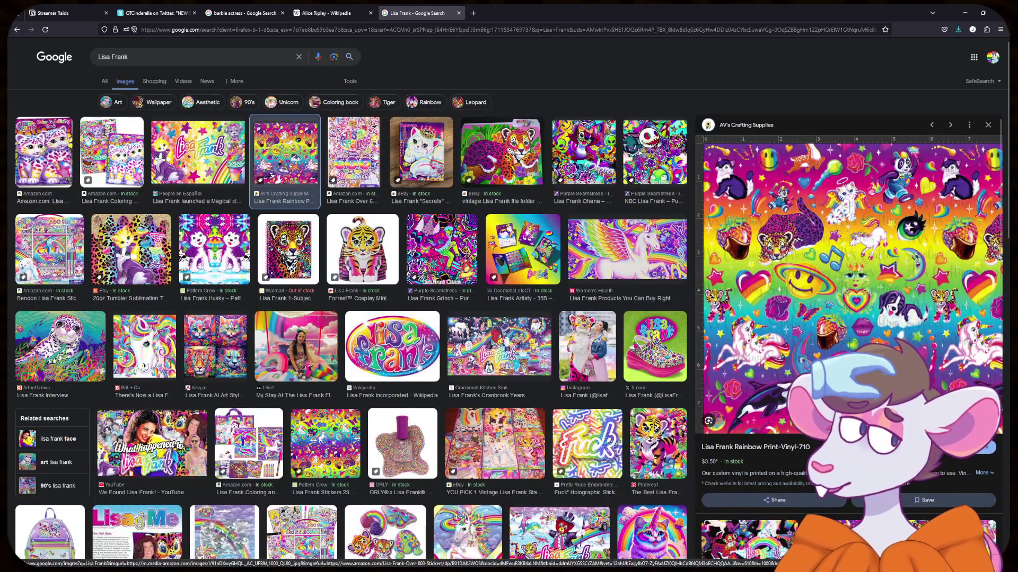
pyautogui.click(655, 154)
pyautogui.scroll(-1, 616, 206)
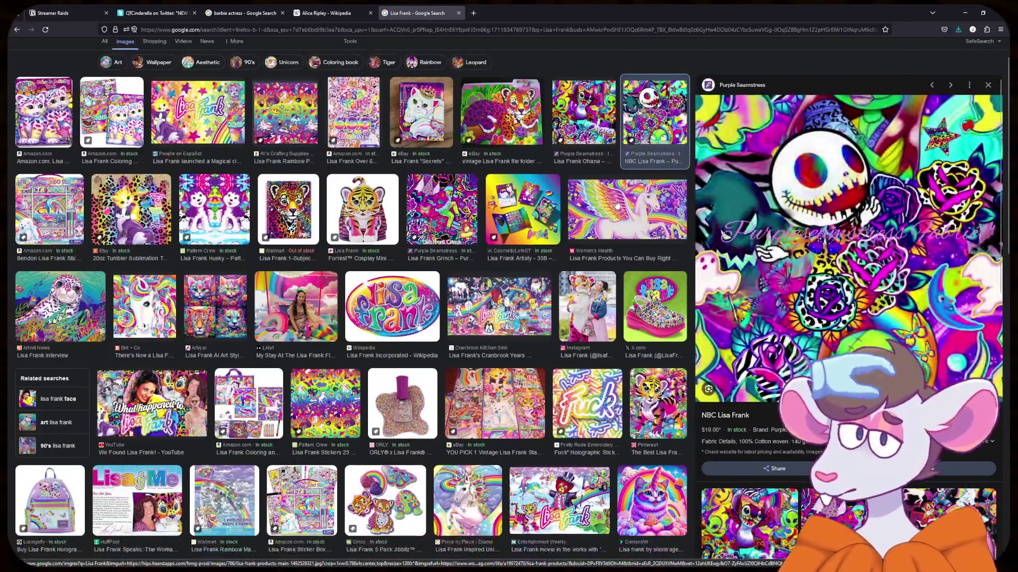
pyautogui.click(617, 205)
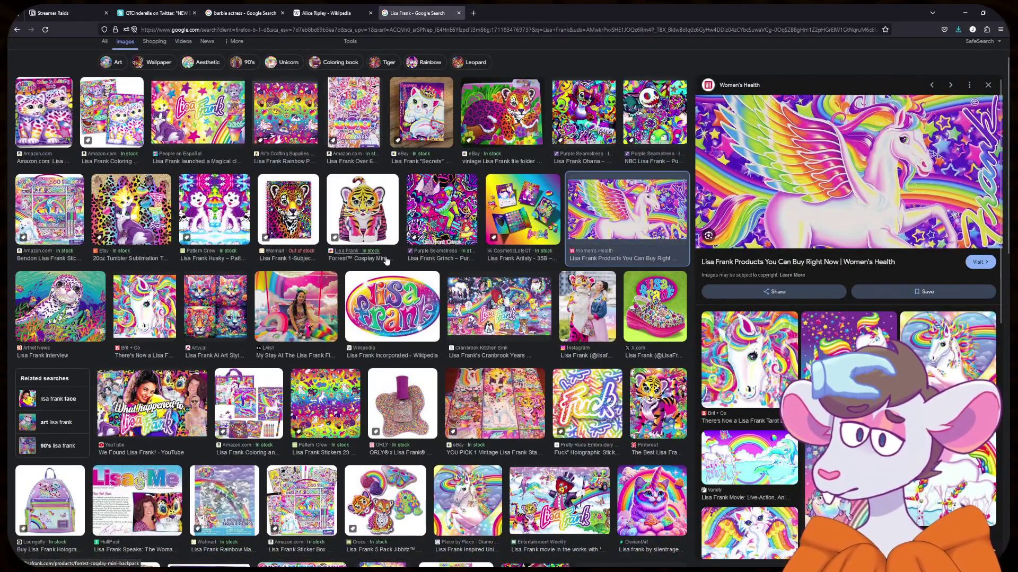
# - Find HuffPost's Lisa & Me newsletter picture further down the image results and preview it
pyautogui.scroll(-1, 159, 277)
pyautogui.scroll(-1, 142, 294)
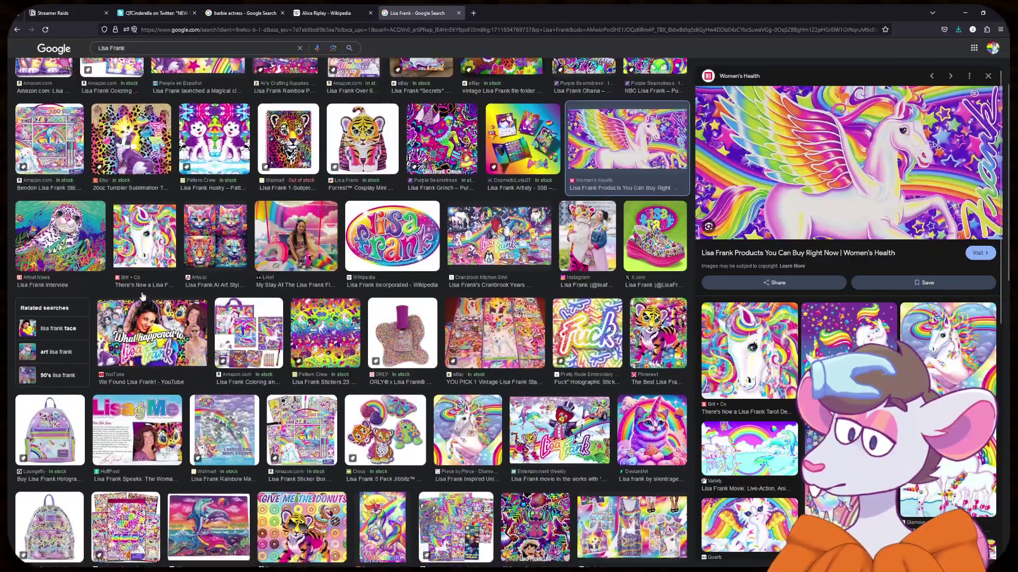
pyautogui.scroll(-1, 167, 309)
pyautogui.click(150, 367)
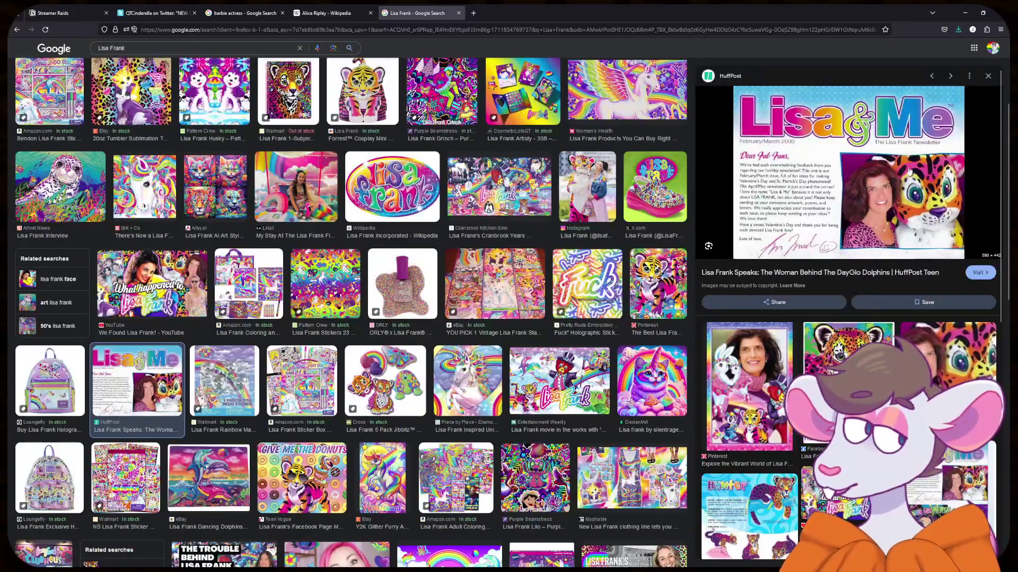
# - Return to the Excel list, select Ellen Degeneres in cell B86 and review the surrounding names
pyautogui.hotkey('alt', 'Tab')
pyautogui.hotkey('alt', 'Tab')
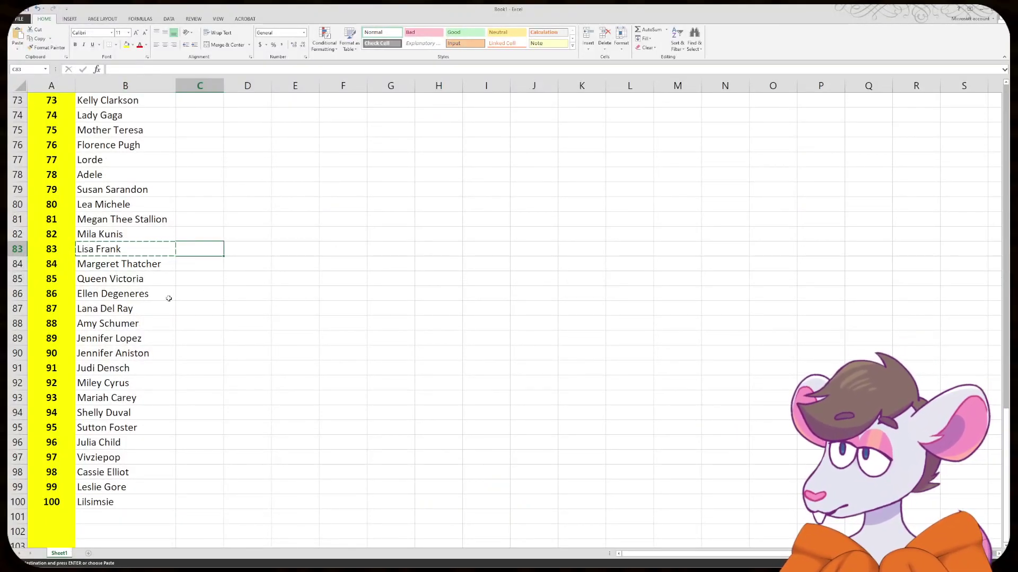
pyautogui.click(169, 298)
pyautogui.scroll(-1, 302, 254)
pyautogui.scroll(1, 303, 254)
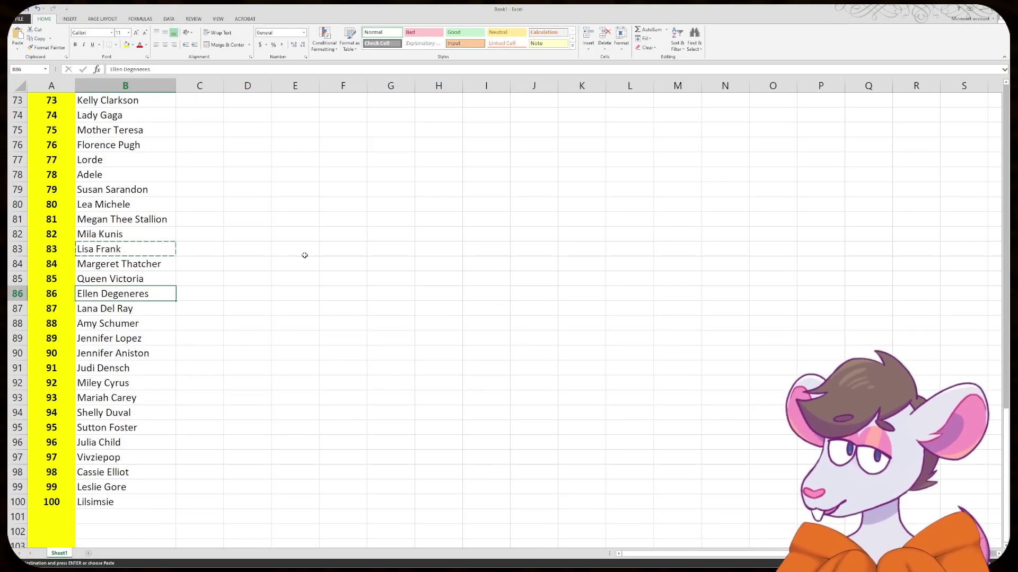
pyautogui.scroll(1, 304, 256)
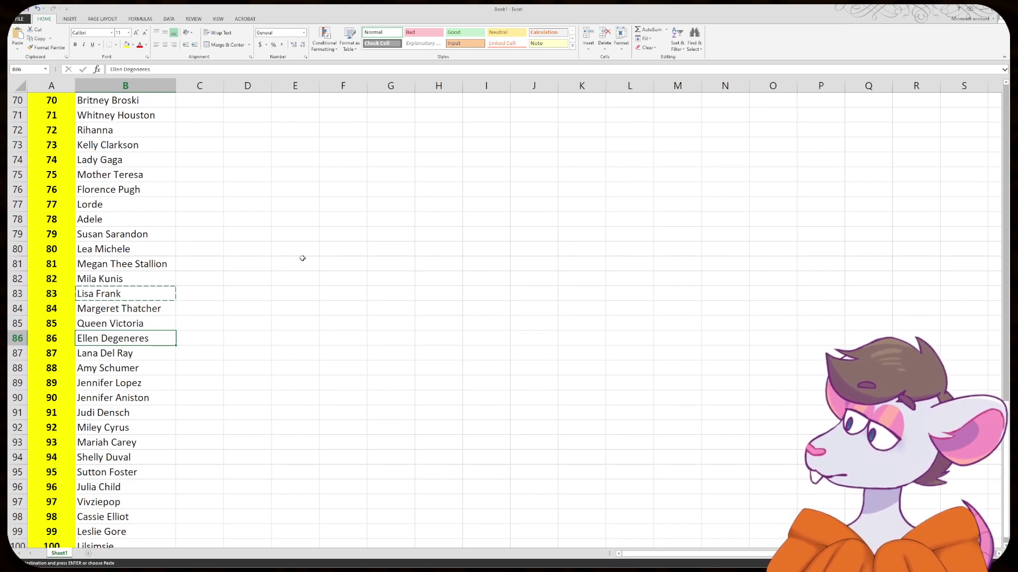
pyautogui.scroll(-3, 292, 262)
pyautogui.scroll(3, 295, 258)
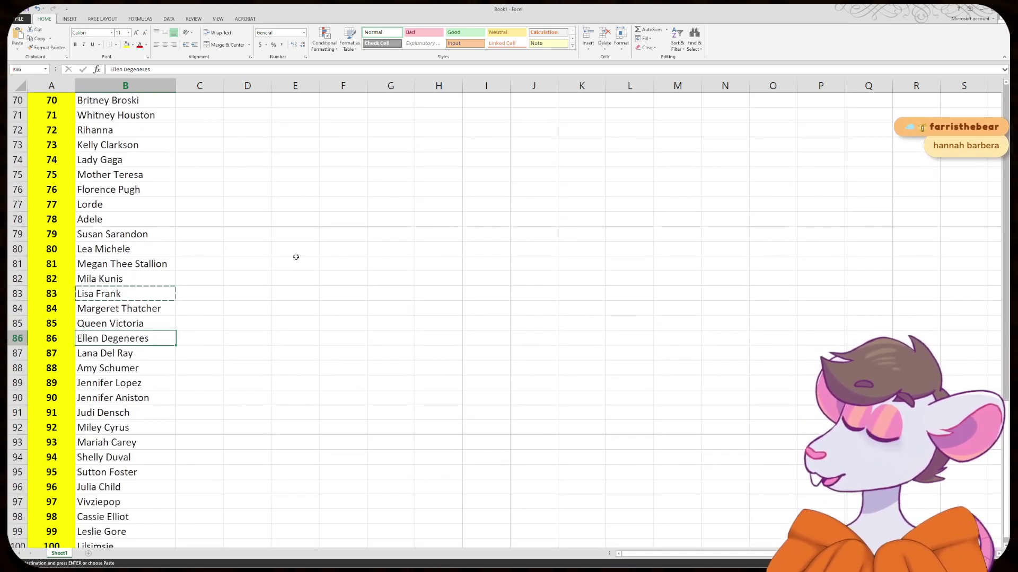
# - Search for "hanna barbera" in a new Firefox tab and read the introduction of the Hanna-Barbera Wikipedia article
pyautogui.hotkey('alt', 'Tab')
pyautogui.hotkey('alt', 'Tab')
pyautogui.click(358, 199)
pyautogui.hotkey('ctrl', 't')
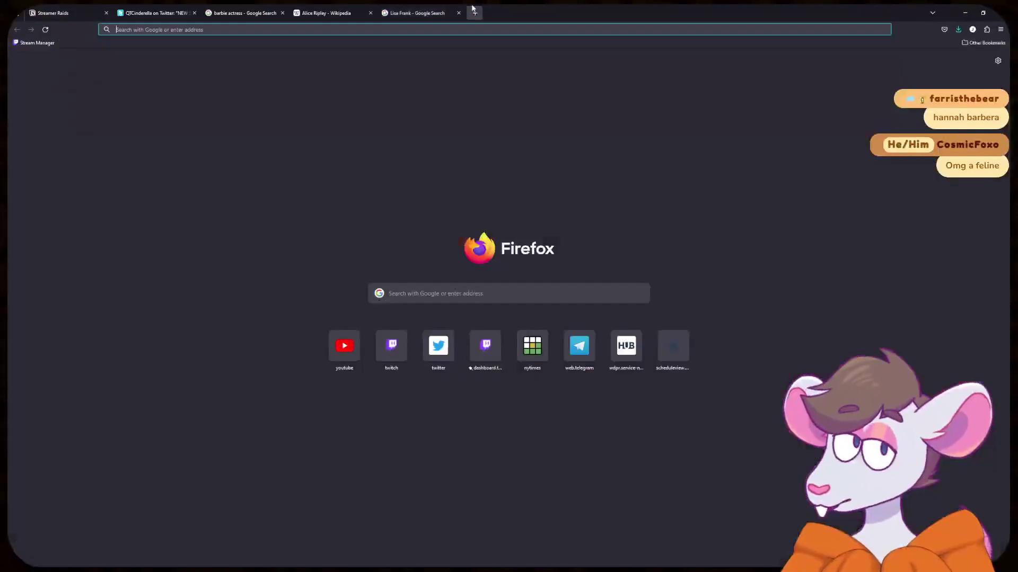
pyautogui.write('hannah barba')
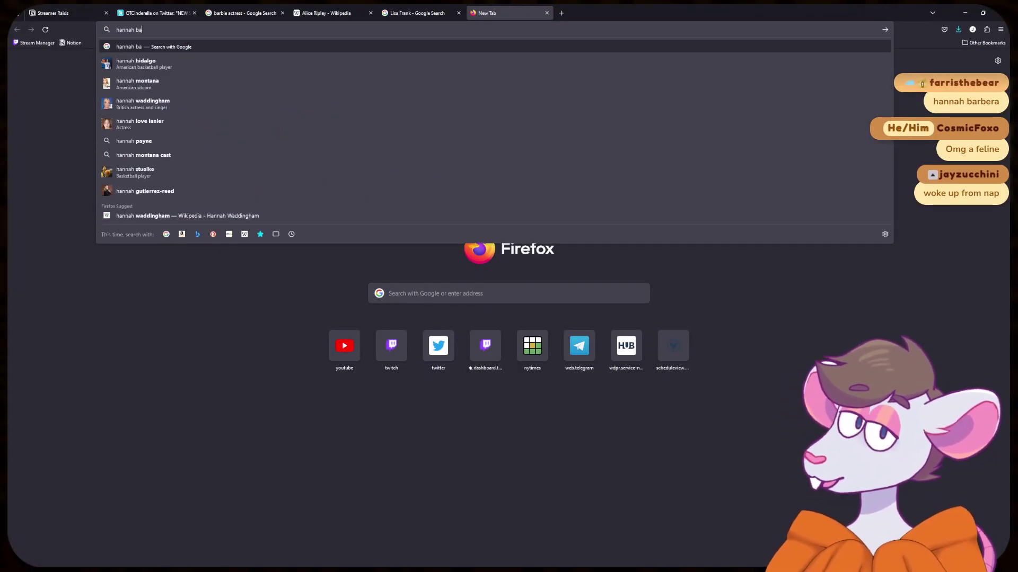
pyautogui.press('Down')
pyautogui.press('Return')
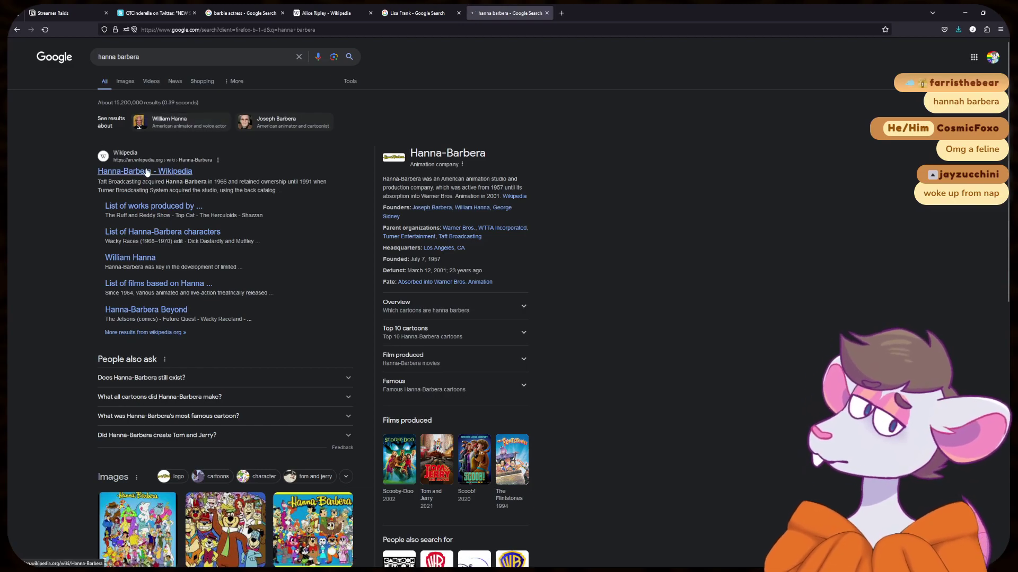
pyautogui.click(148, 172)
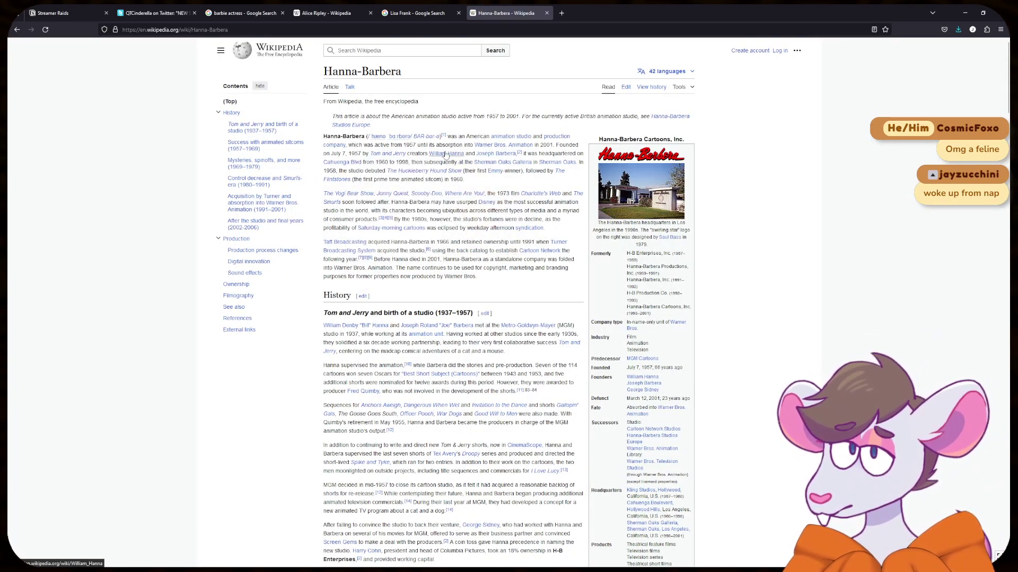
pyautogui.moveTo(490, 157)
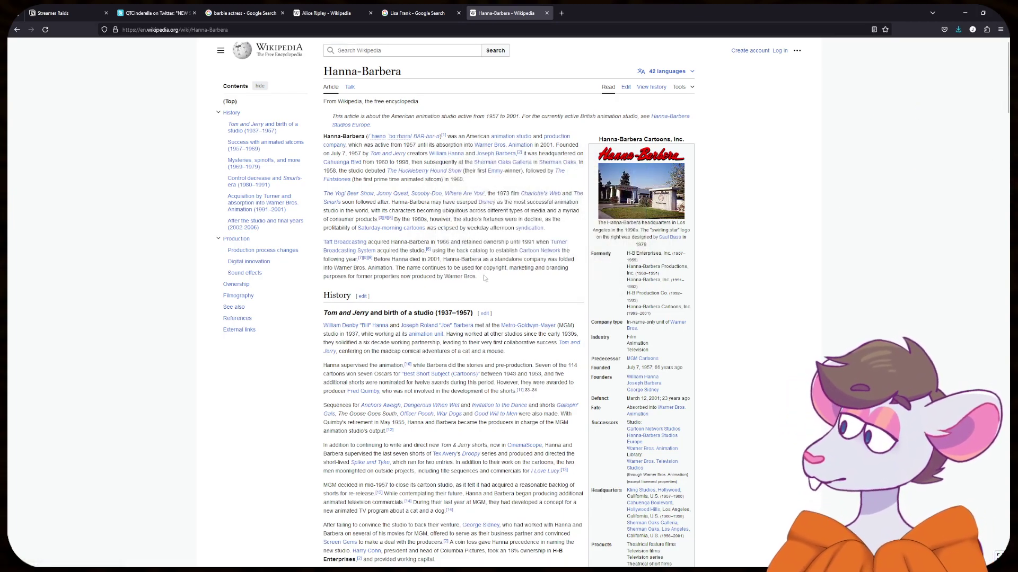
# - Return to the Excel list and review rows 82 to 100, picking out Lilsimsie and Vivziepop
pyautogui.hotkey('alt', 'Tab')
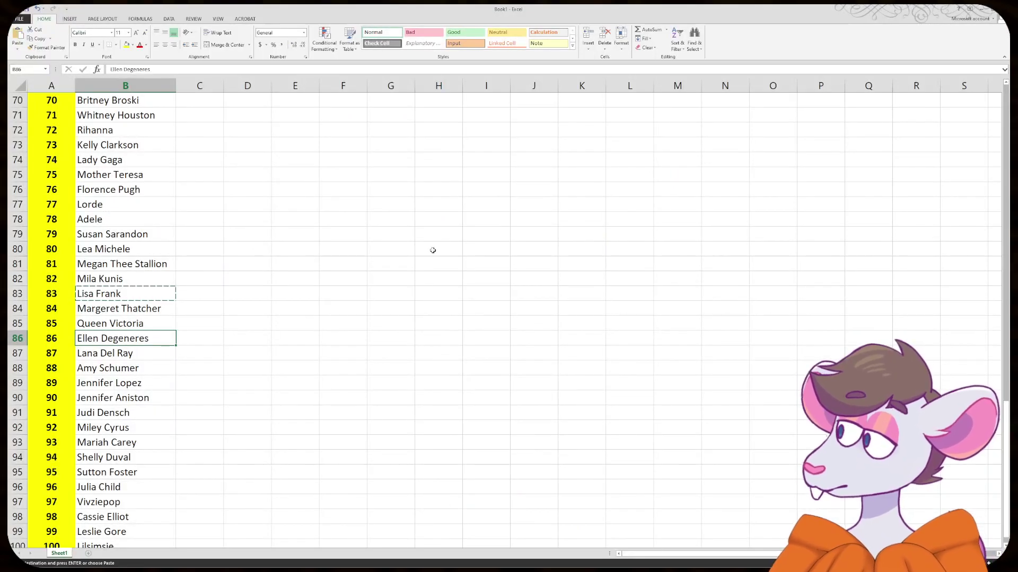
pyautogui.click(426, 259)
pyautogui.scroll(-6, 271, 353)
pyautogui.scroll(2, 270, 353)
pyautogui.click(199, 308)
pyautogui.click(159, 367)
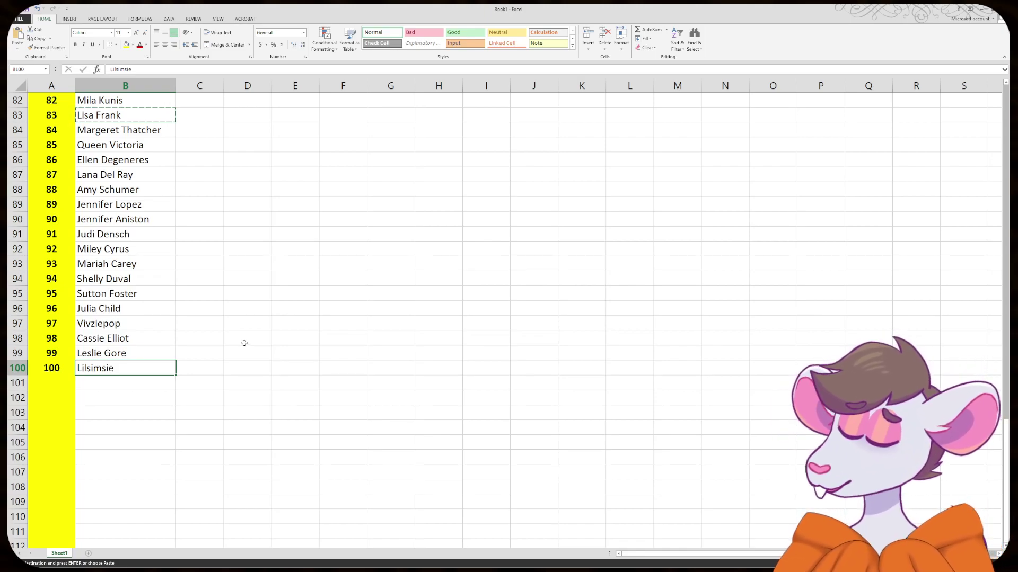
pyautogui.click(430, 215)
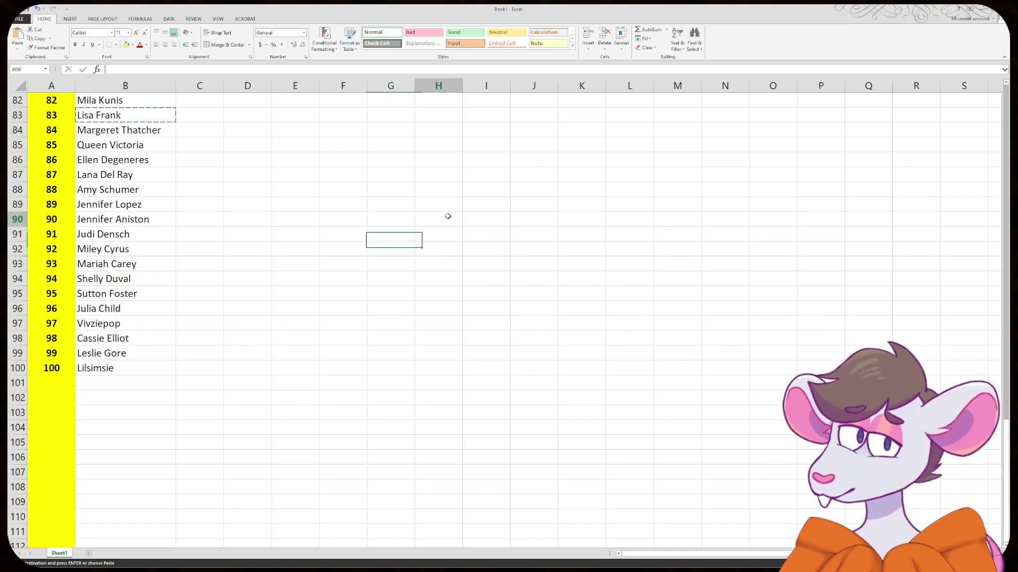
pyautogui.click(142, 366)
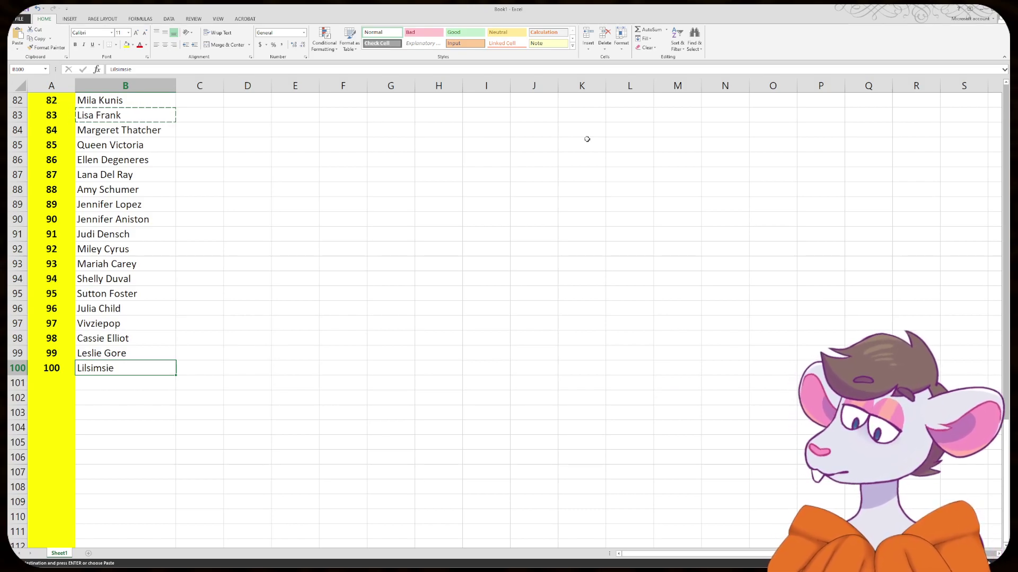
pyautogui.click(158, 321)
pyautogui.click(247, 308)
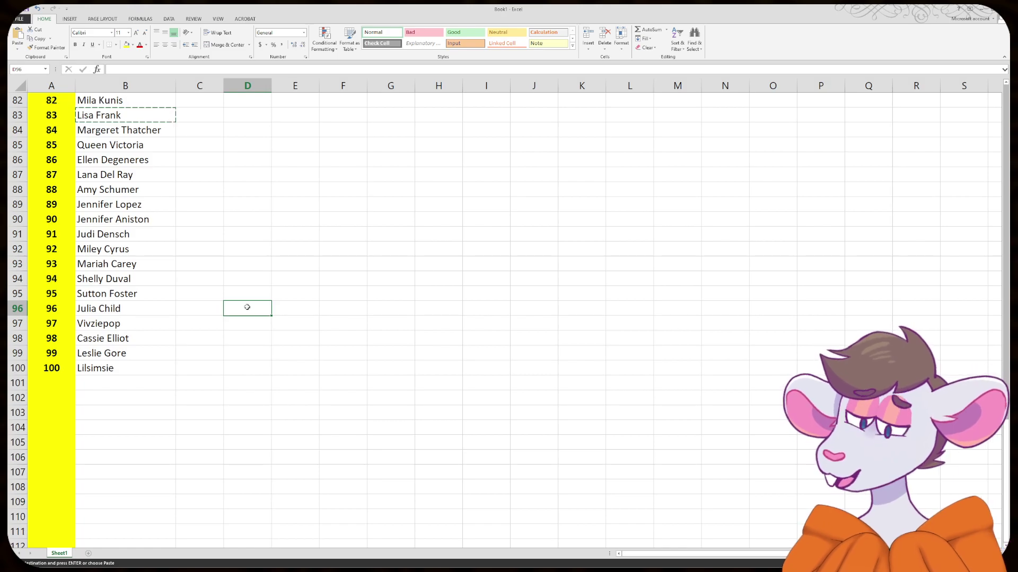
# - Switch to Firefox and search the web for "100 women challenge" in a new tab
pyautogui.hotkey('alt', 'Tab')
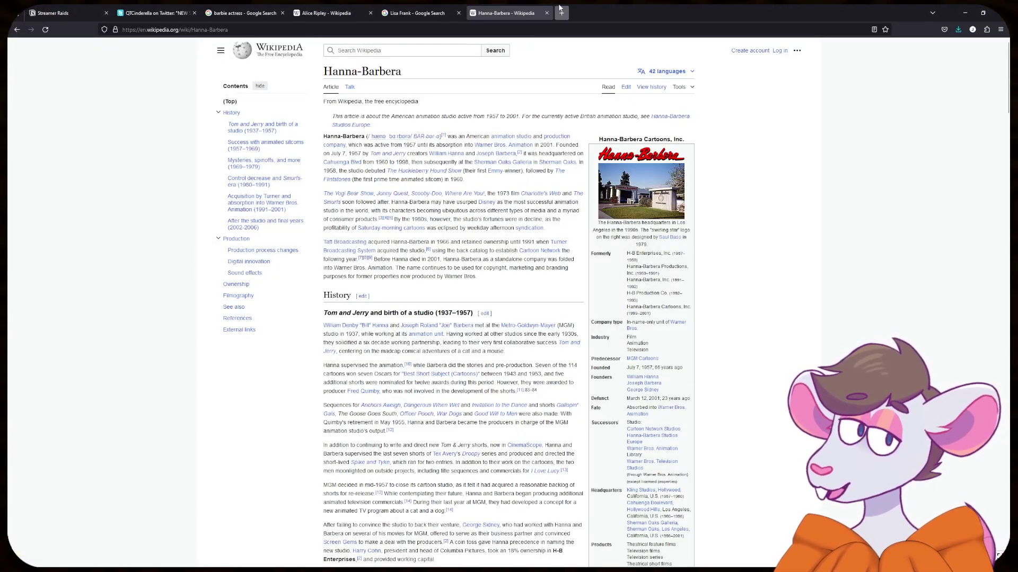
pyautogui.click(562, 12)
pyautogui.write('10')
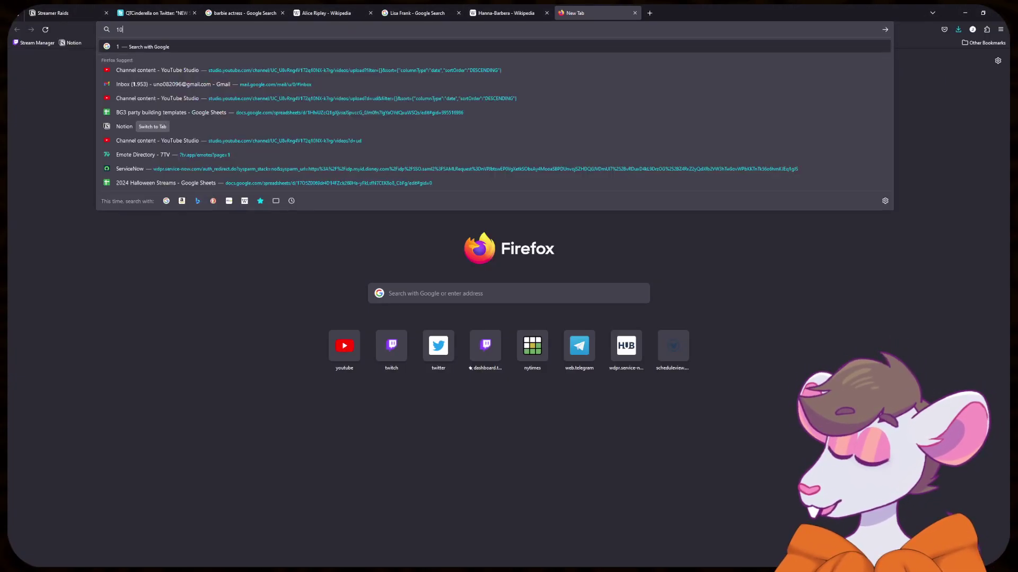
pyautogui.write('0 women challenge')
pyautogui.press('Return')
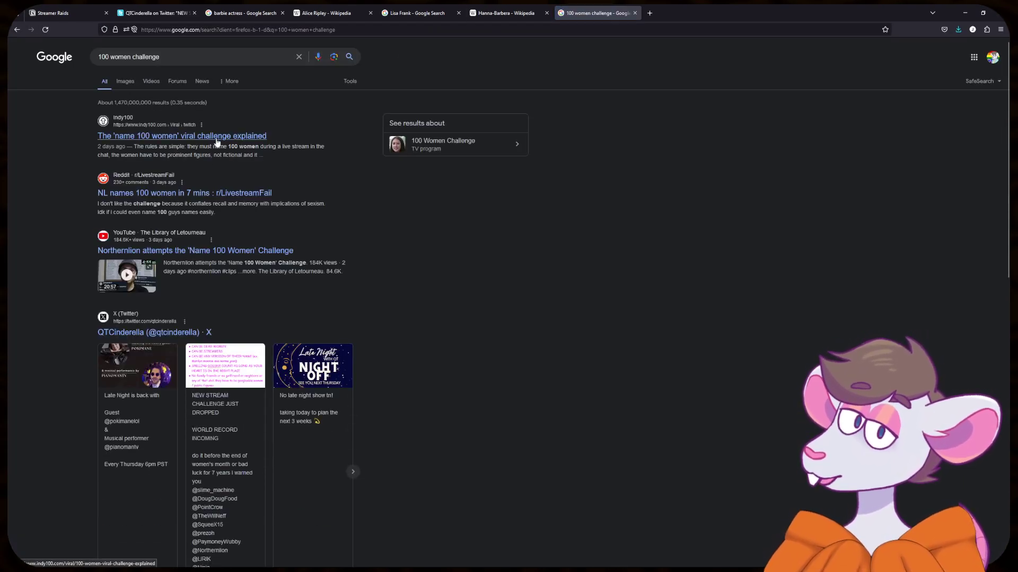
# - Open indy100's article explaining the 'name 100 women' viral challenge in its own tab and read through to the rules
pyautogui.middleClick(216, 139)
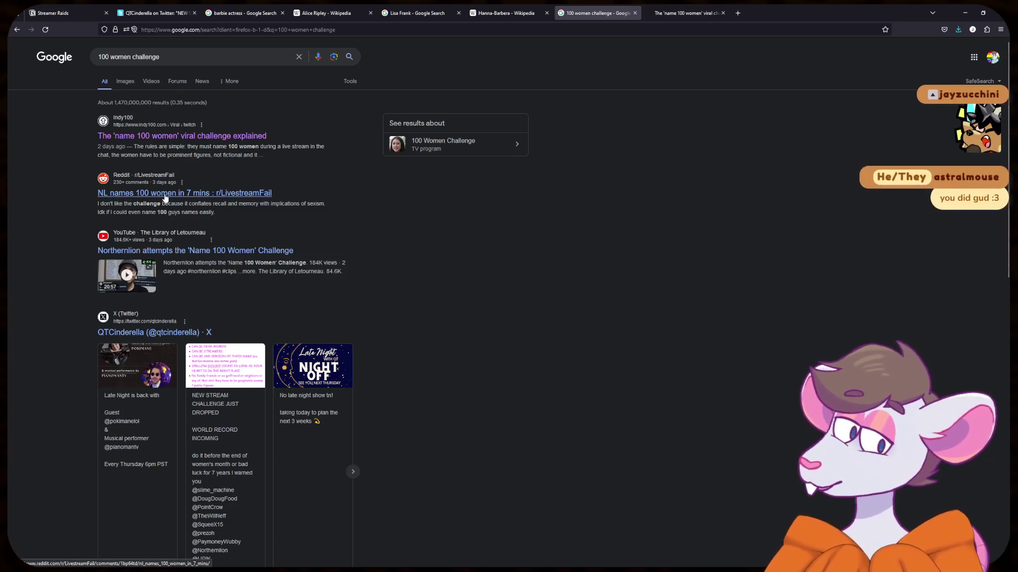
pyautogui.hotkey('ctrl', 'Tab')
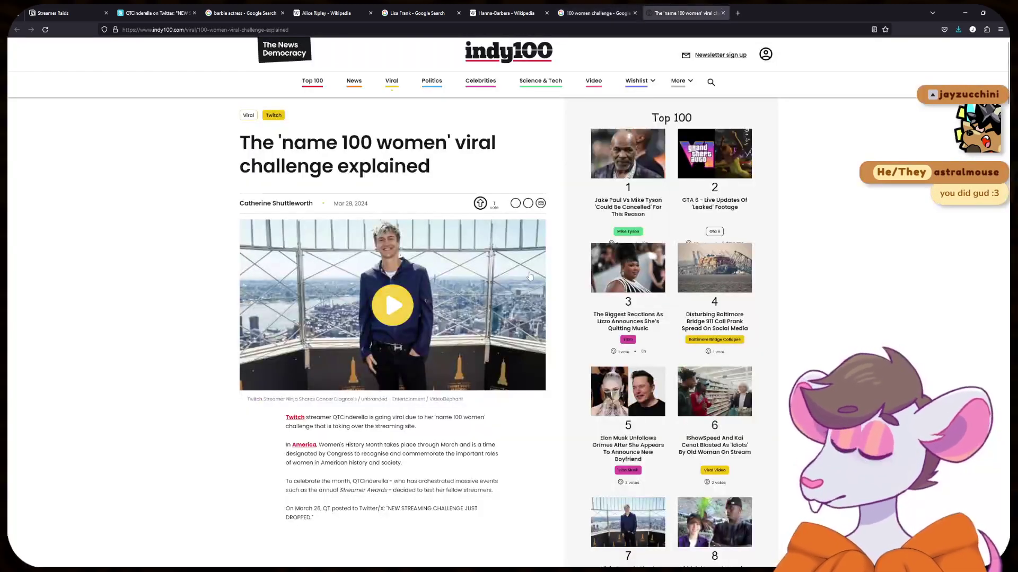
pyautogui.scroll(-5, 533, 277)
pyautogui.scroll(-5, 533, 278)
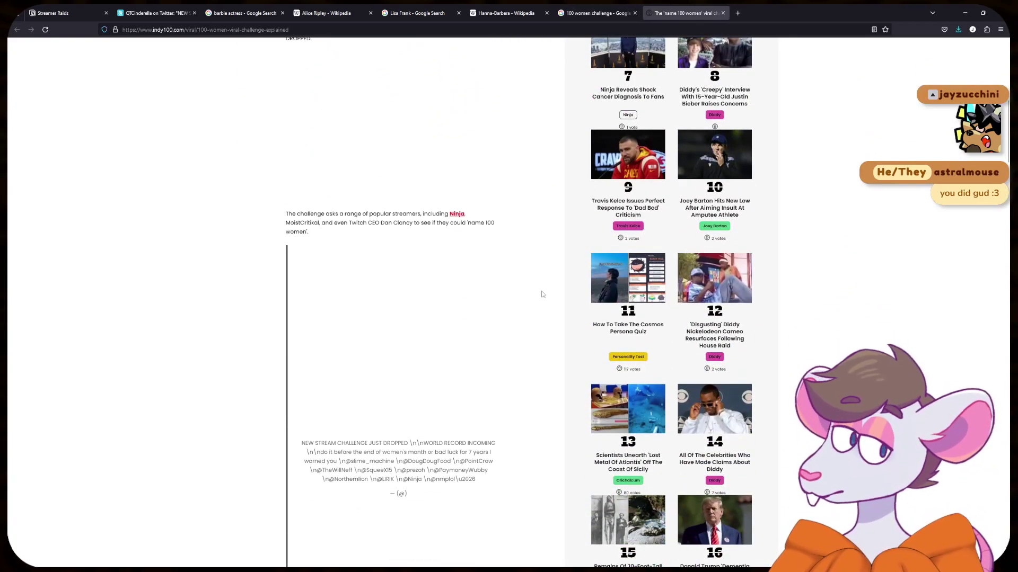
pyautogui.scroll(-1, 554, 305)
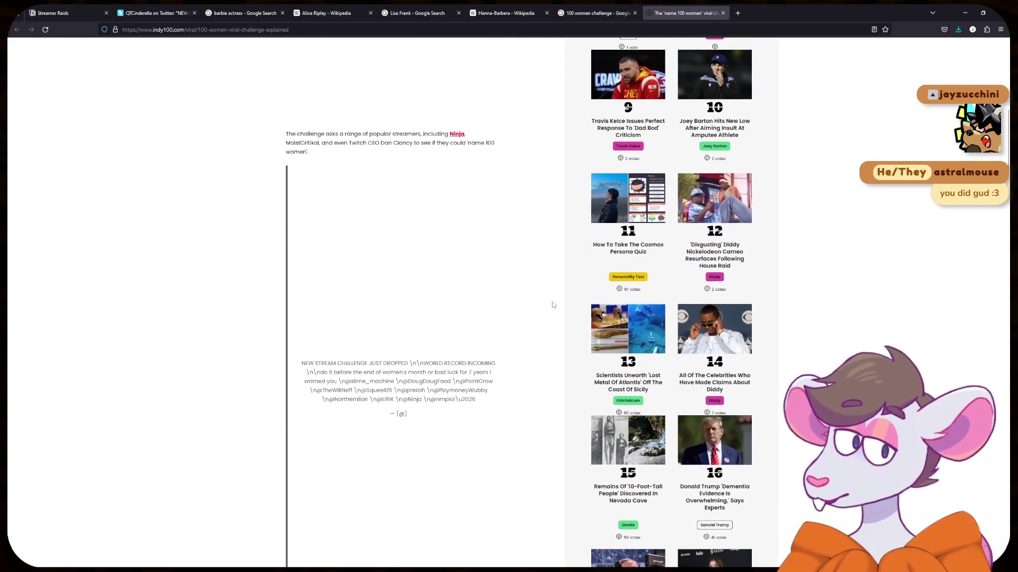
pyautogui.scroll(-8, 553, 306)
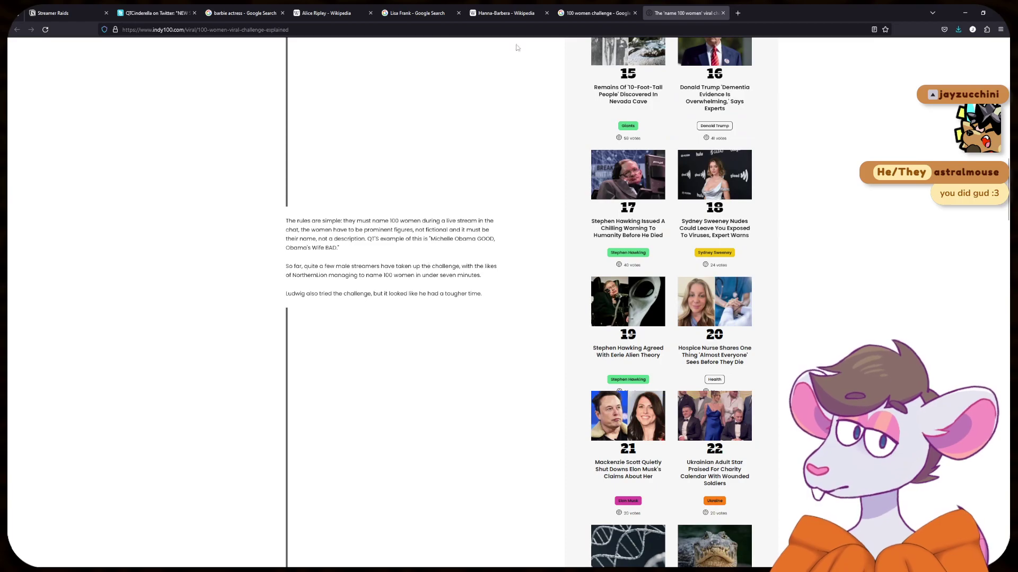
# - Go back to the Google results, refine the search to "100 women challenge times" and look through the results
pyautogui.click(597, 13)
pyautogui.click(260, 56)
pyautogui.write('time')
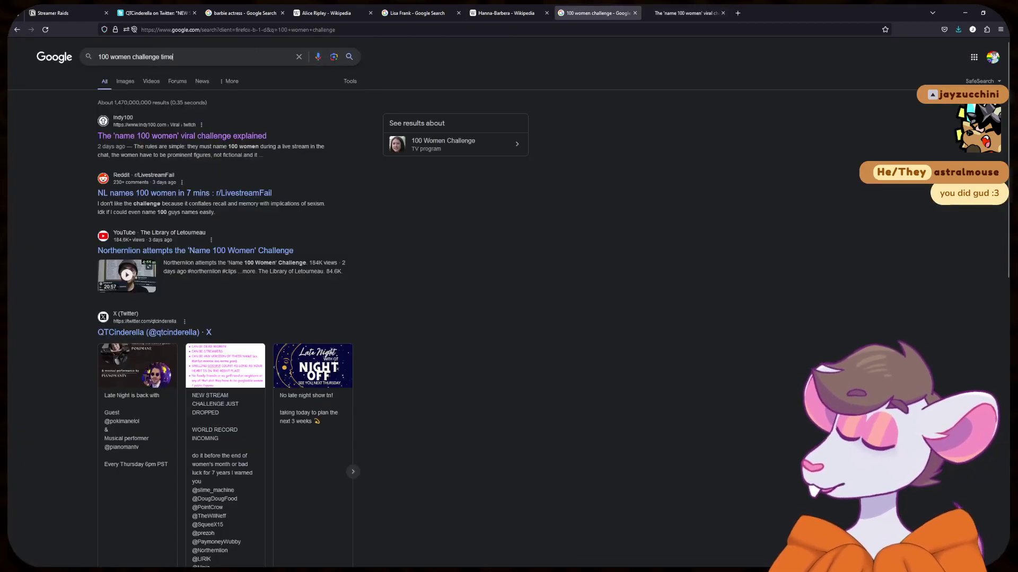
pyautogui.write('s')
pyautogui.press('Return')
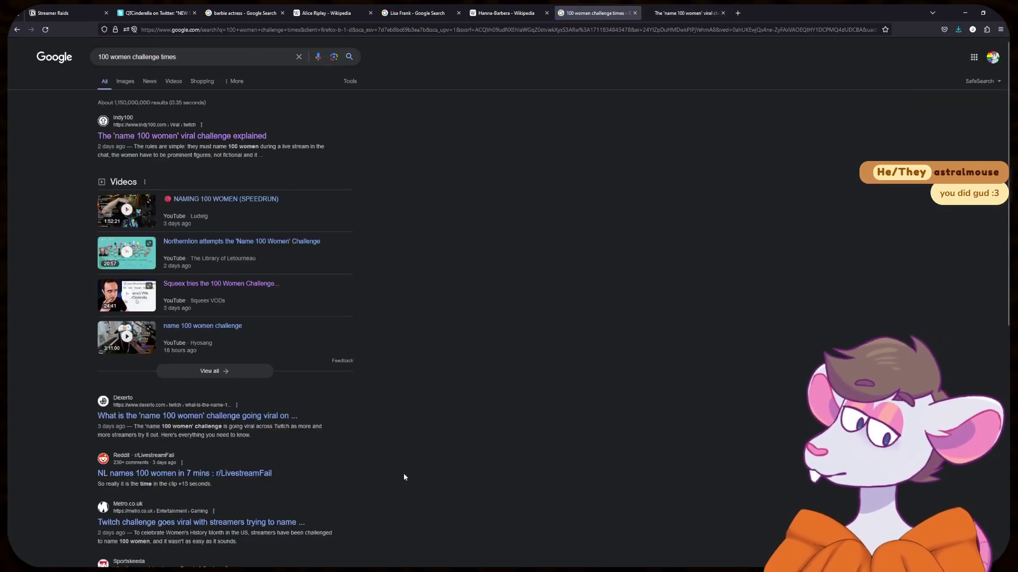
pyautogui.scroll(-2, 339, 433)
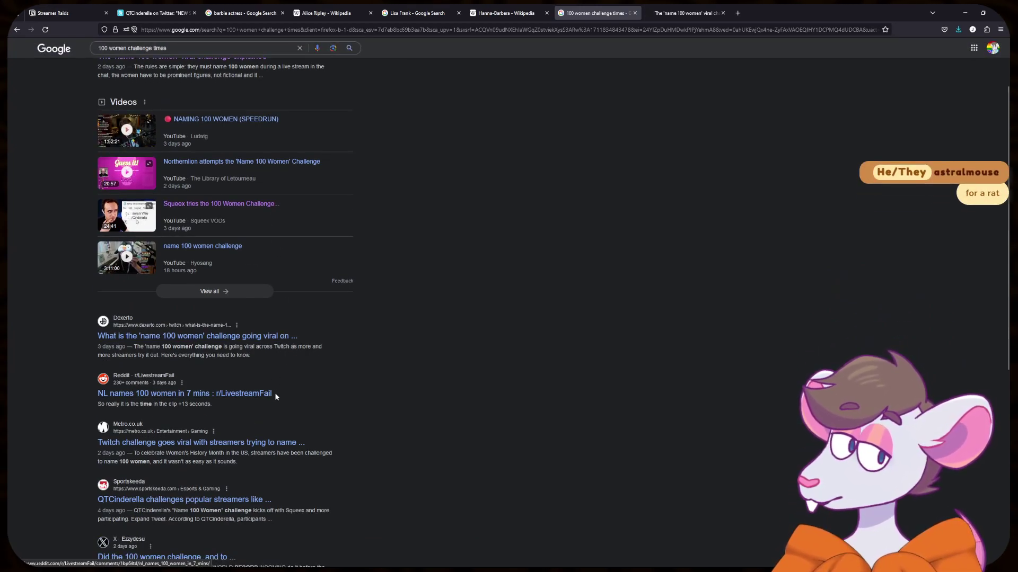
pyautogui.scroll(-1, 270, 416)
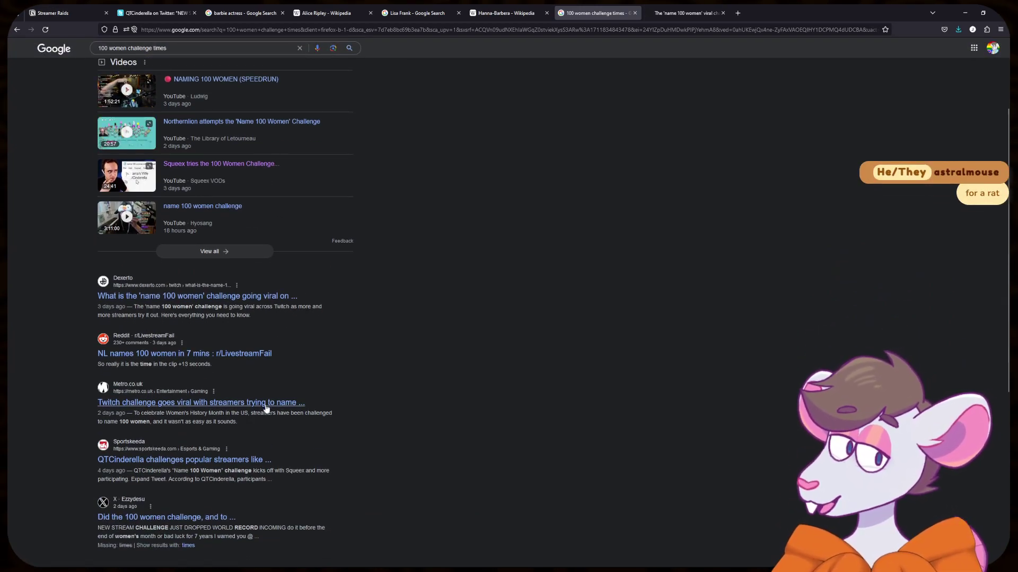
# - Open Ludwig's tweet from the indy100 article and enlarge its "naming 100 women" spreadsheet picture to examine the names
pyautogui.scroll(-3, 266, 412)
pyautogui.hotkey('ctrl', 'Tab')
pyautogui.scroll(-3, 529, 213)
pyautogui.click(369, 290)
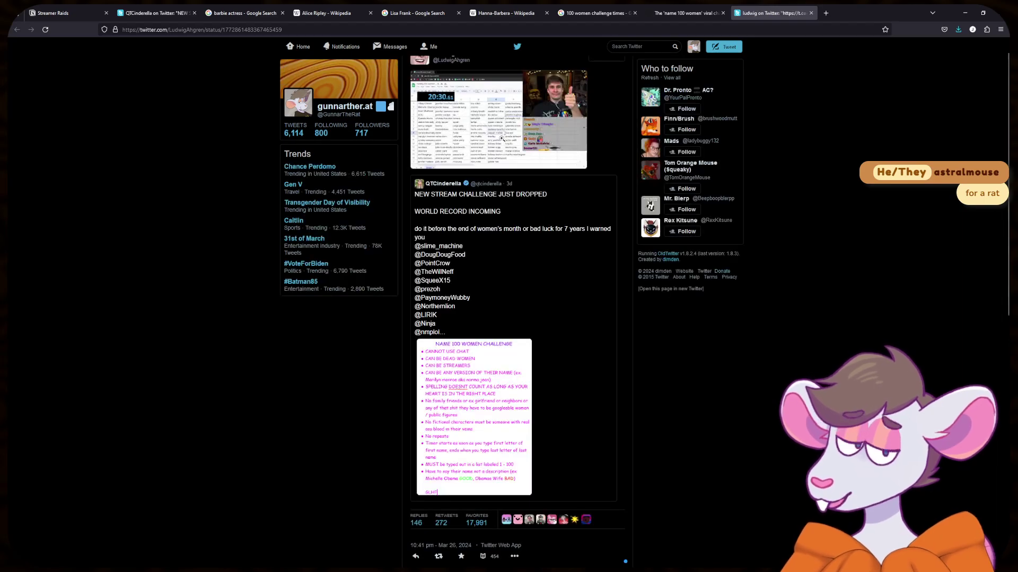
pyautogui.click(501, 139)
pyautogui.scroll(5, 530, 313)
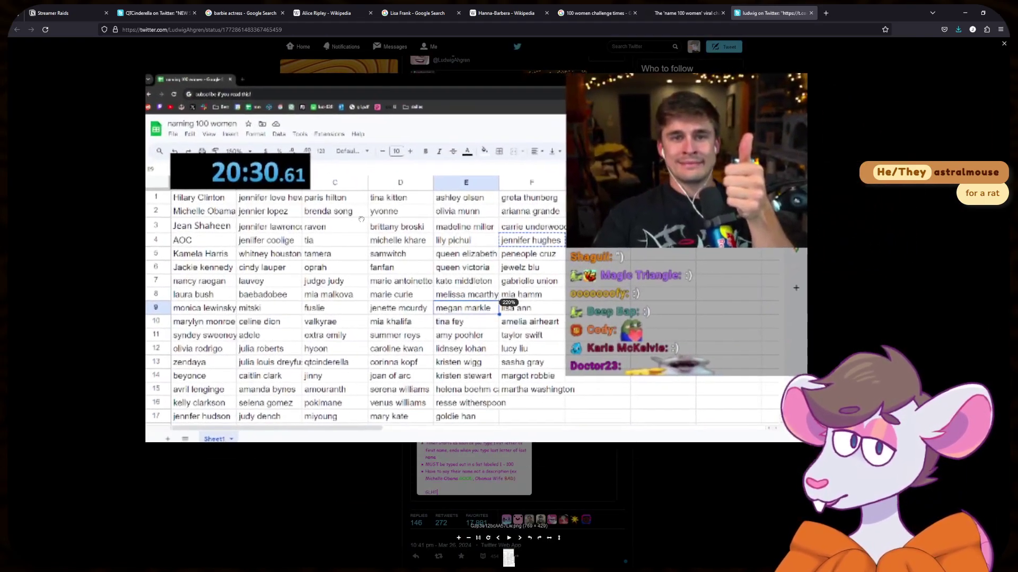
pyautogui.moveTo(361, 219); pyautogui.dragTo(287, 226)
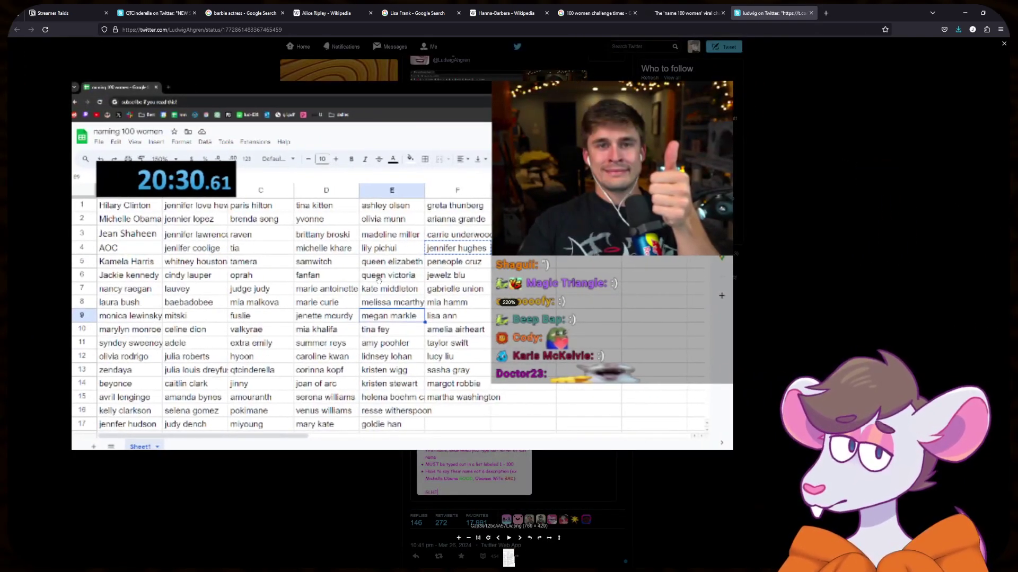